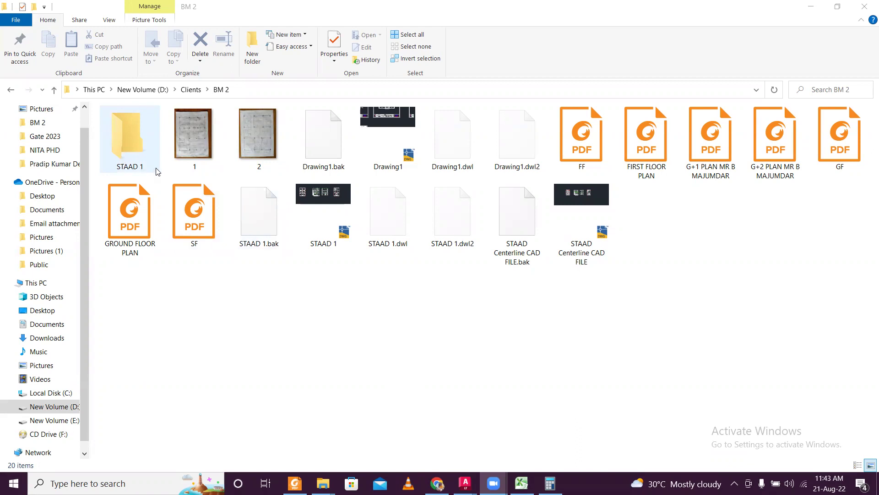
# Refresh the BM 2 folder and open its STAAD 1 subfolder
pyautogui.rightClick(406, 398)
pyautogui.click(438, 265)
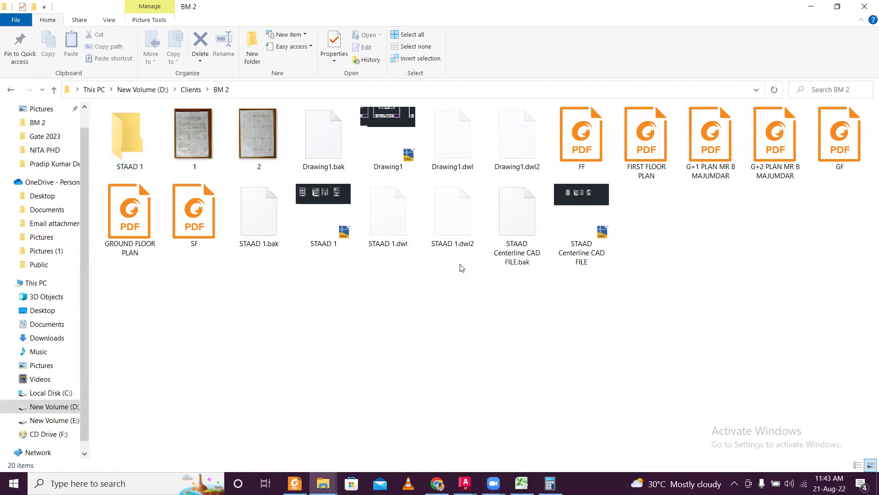
pyautogui.rightClick(448, 367)
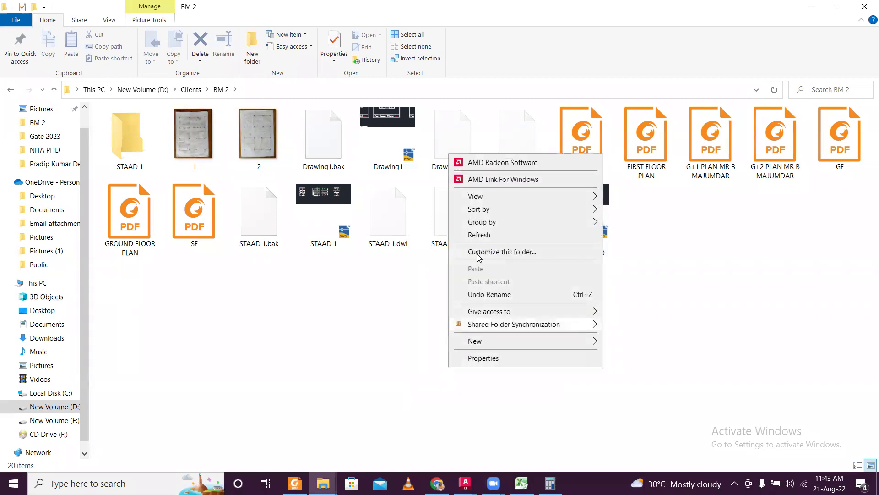
pyautogui.click(482, 235)
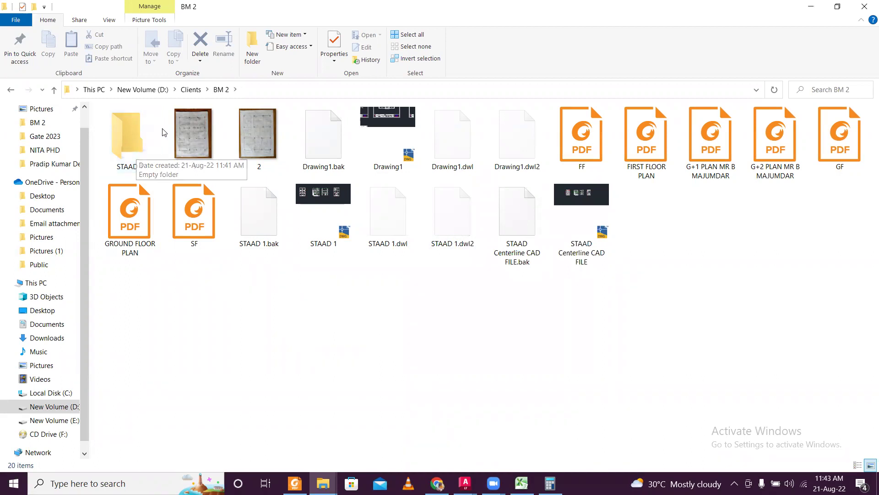
pyautogui.doubleClick(136, 134)
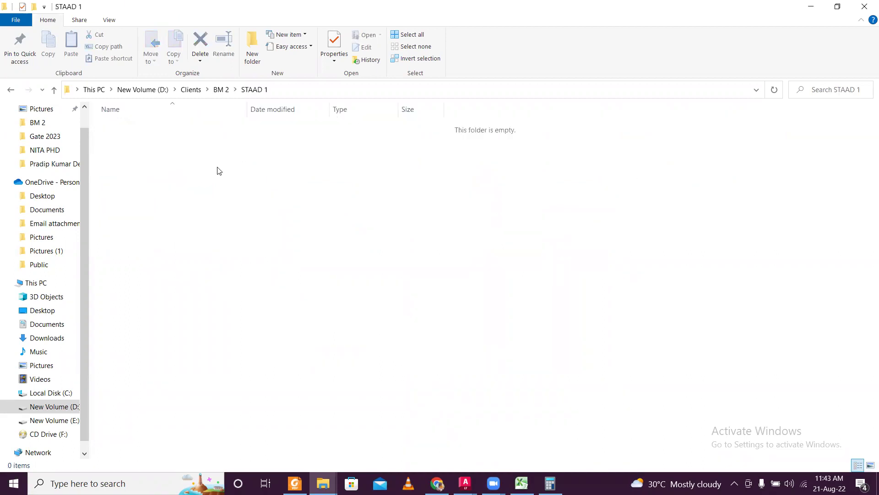
pyautogui.rightClick(308, 223)
pyautogui.click(337, 301)
# Launch STAAD.Pro and start a new project
pyautogui.click(105, 483)
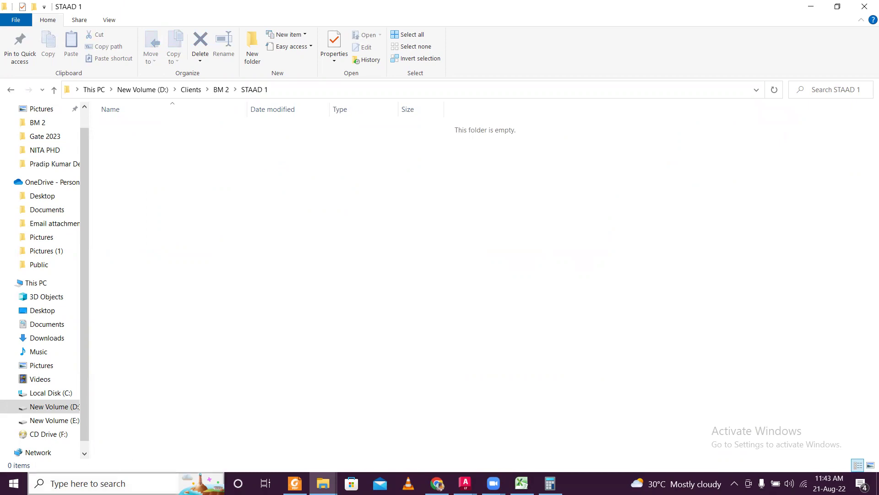
pyautogui.write('sta')
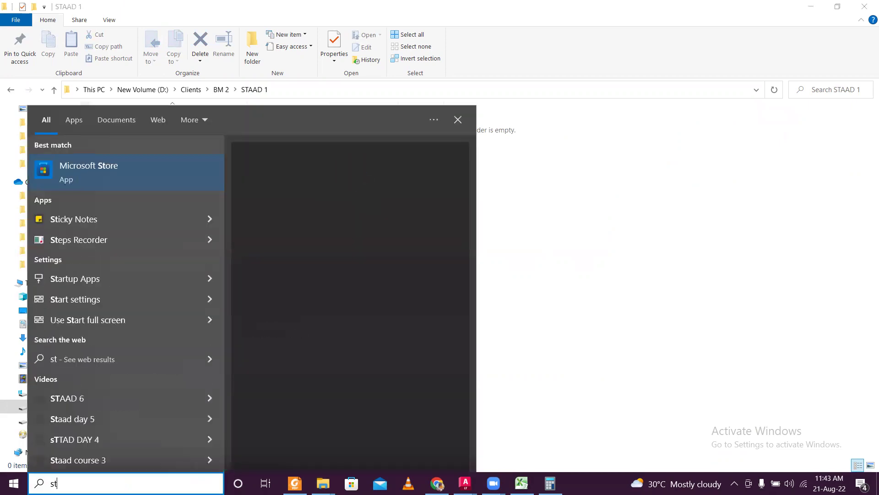
pyautogui.click(180, 174)
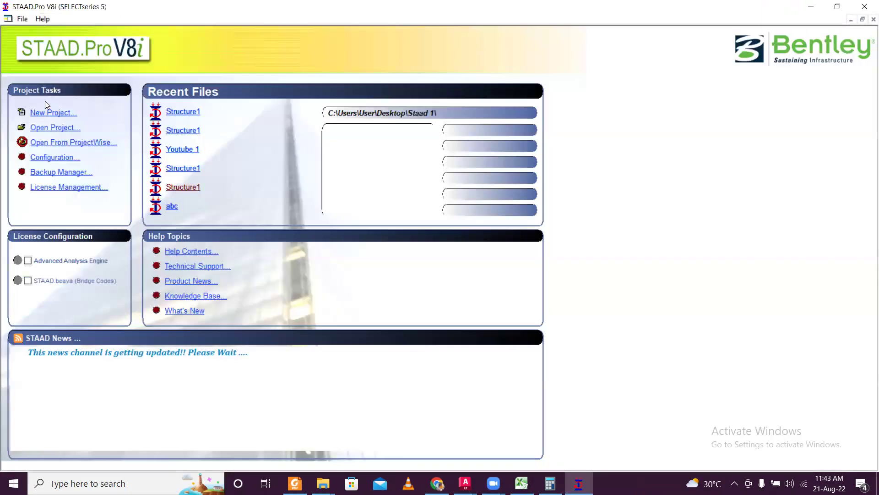
pyautogui.click(49, 113)
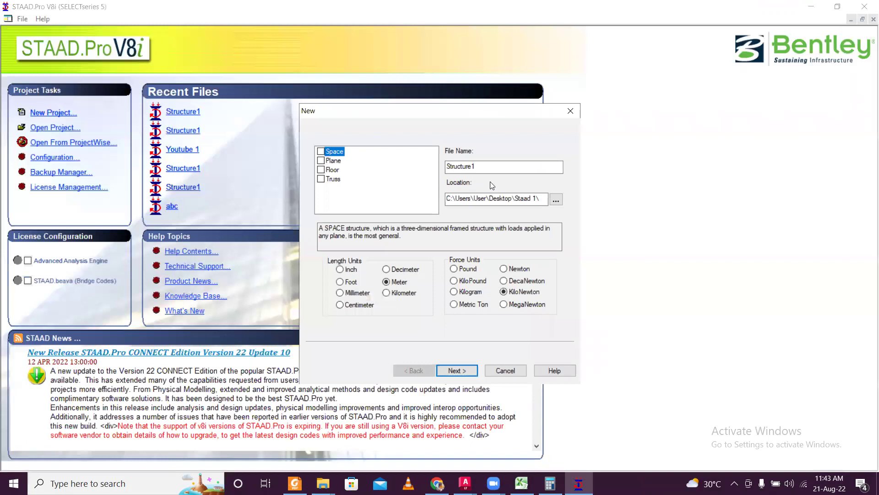
# Set the new project's location to the folder D:\Clients\BM 2\STAAD 1
pyautogui.click(556, 200)
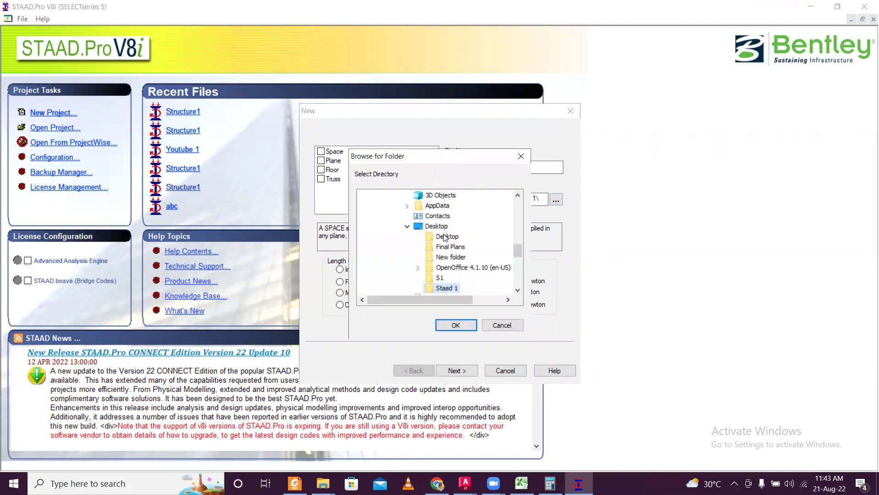
pyautogui.scroll(-5, 443, 237)
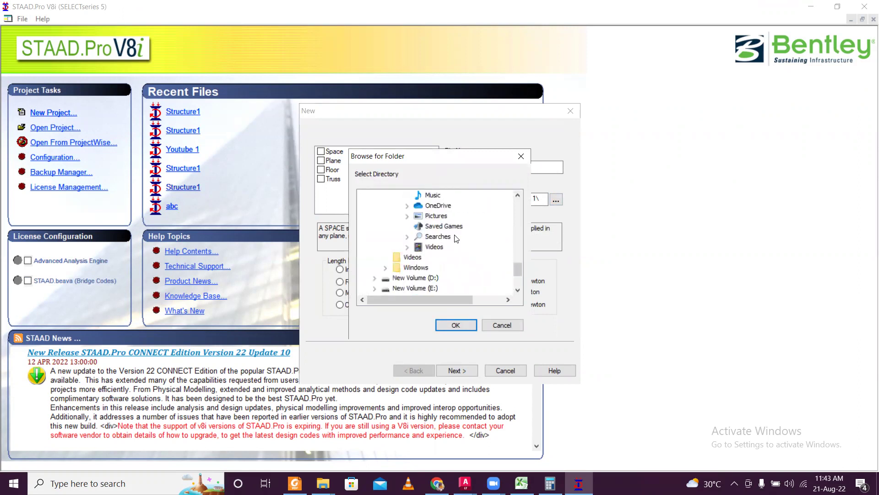
pyautogui.click(432, 278)
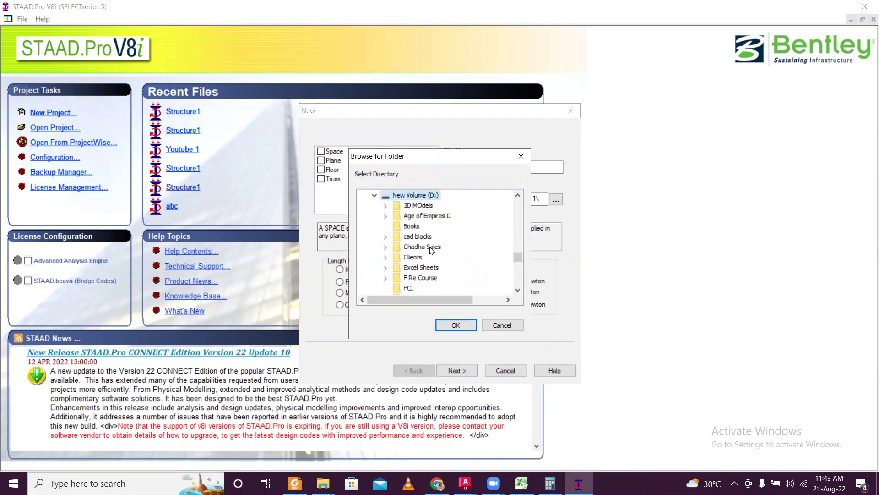
pyautogui.click(416, 259)
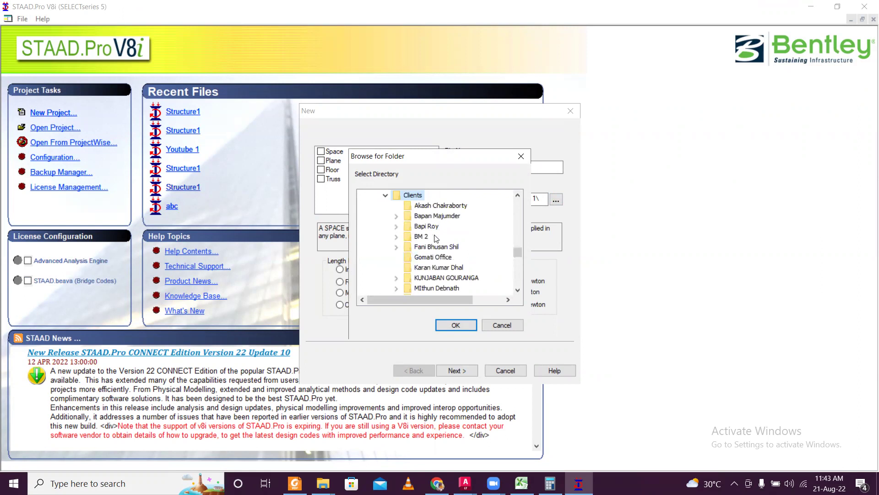
pyautogui.doubleClick(425, 237)
pyautogui.click(428, 250)
pyautogui.click(456, 323)
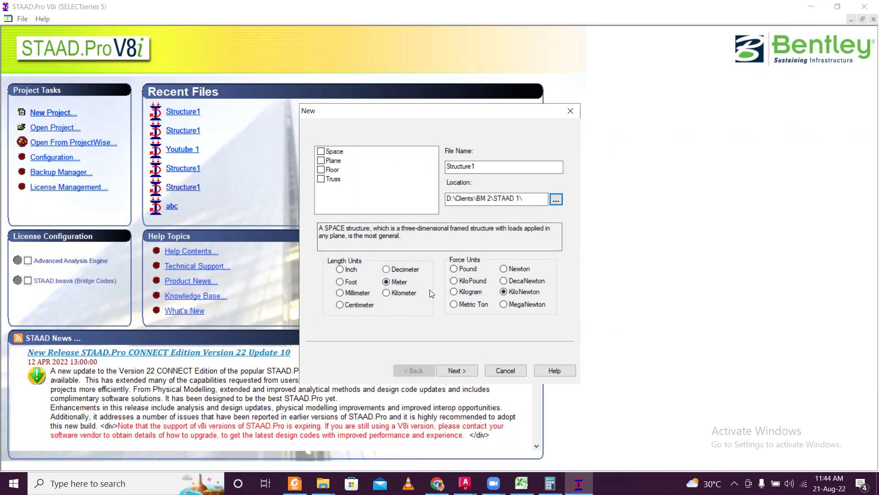
# Create the Structure1 project with metre and kilonewton units and the Add Beam option, and dismiss the Snap Node/Beam grid
pyautogui.click(457, 371)
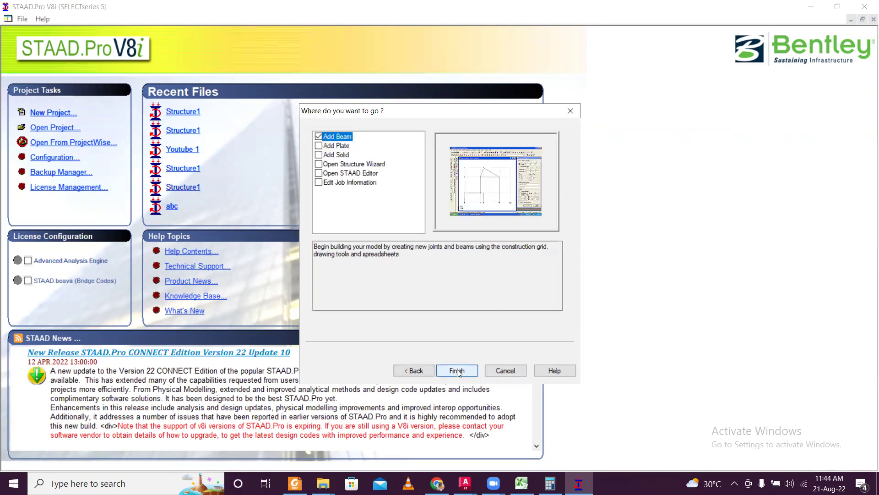
pyautogui.click(458, 371)
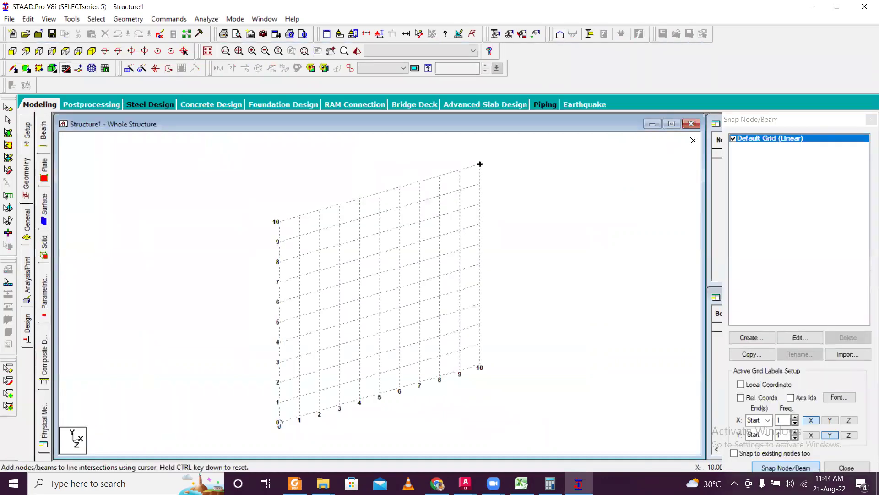
pyautogui.click(871, 119)
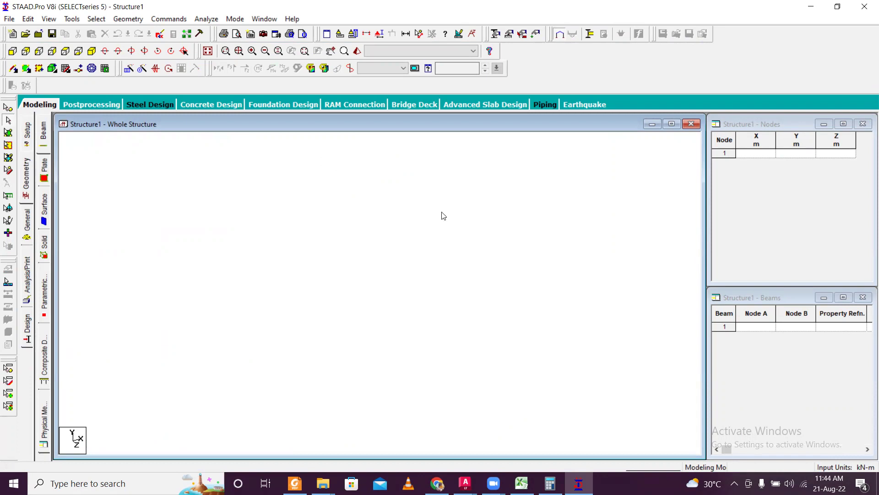
# Switch to the STAAD 1.dwg plan in AutoCAD, examine the coordinates labelled at its columns, and return to the STAAD.Pro node table
pyautogui.click(767, 156)
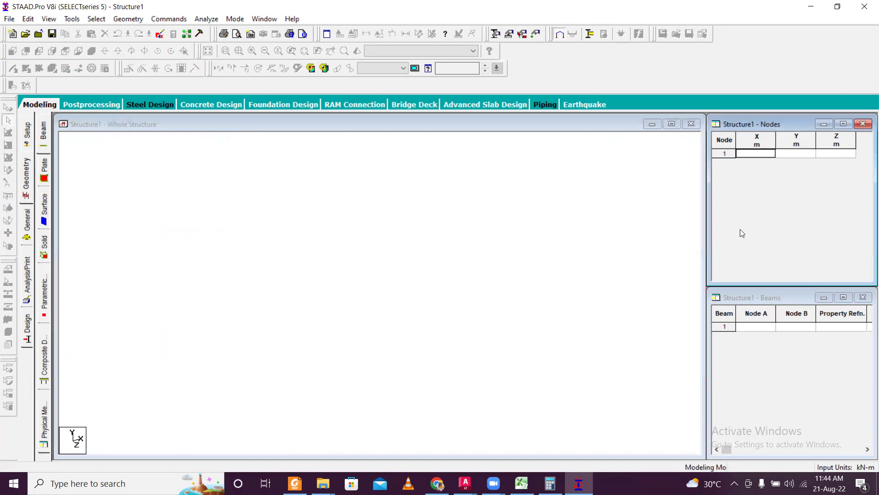
pyautogui.moveTo(521, 483)
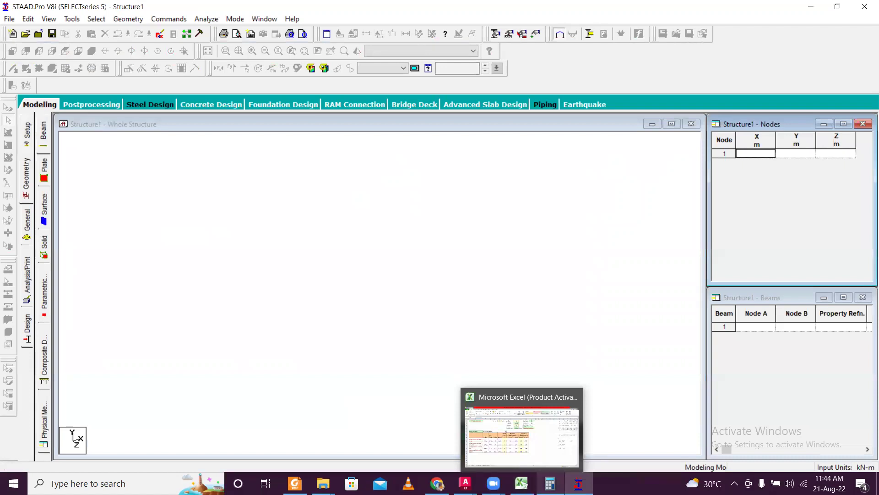
pyautogui.click(465, 483)
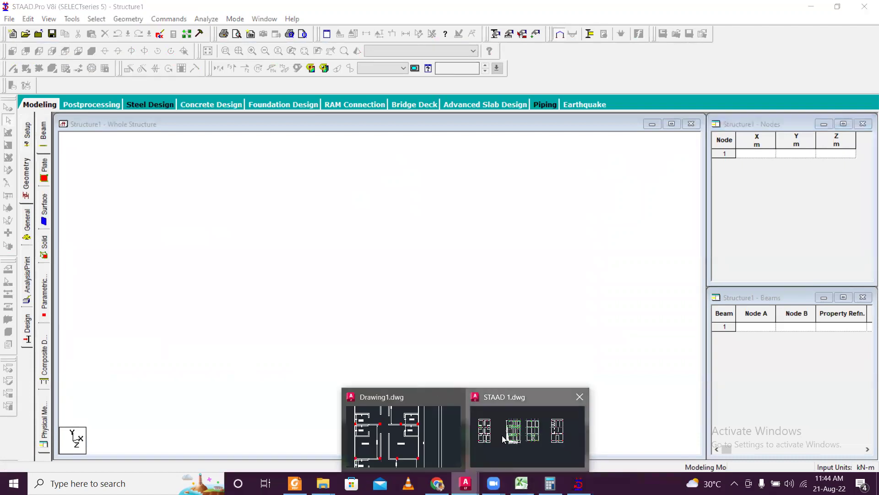
pyautogui.click(527, 431)
pyautogui.scroll(6, 475, 202)
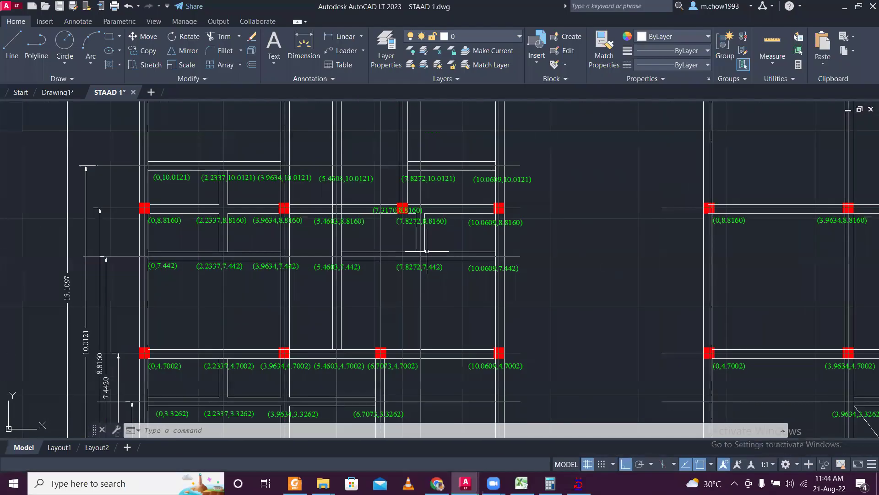
pyautogui.moveTo(434, 312); pyautogui.dragTo(468, 200, button='middle')
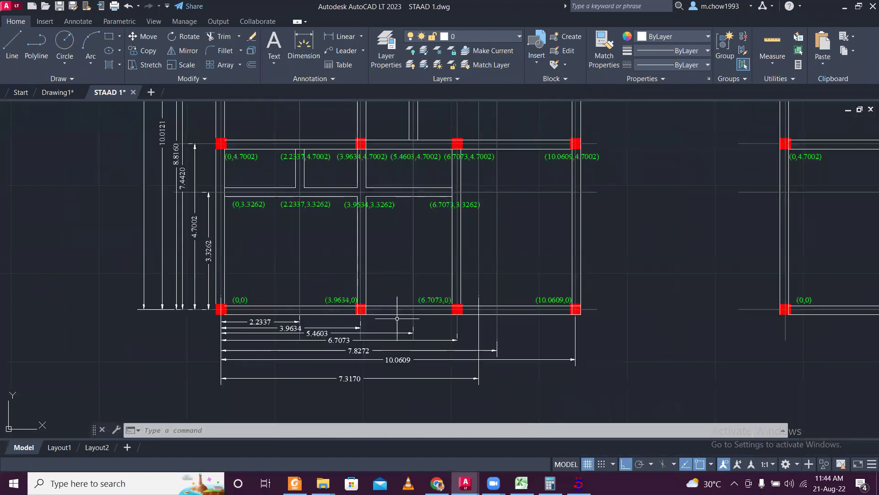
pyautogui.click(579, 483)
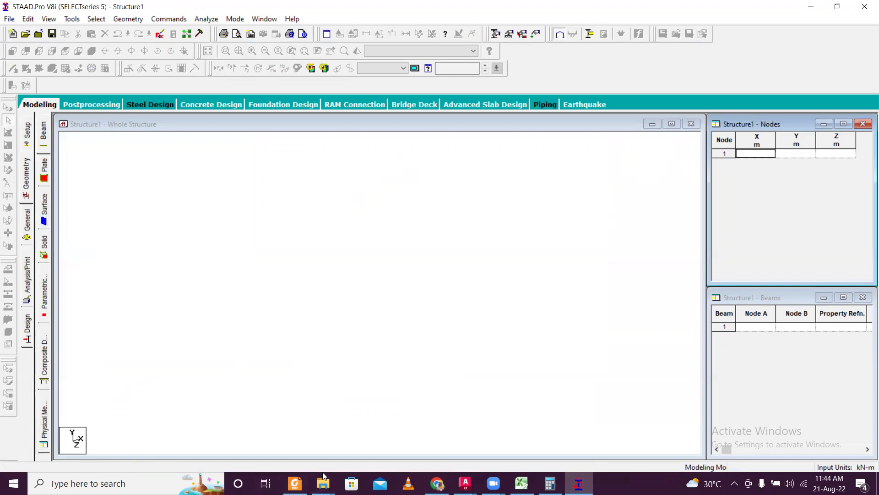
pyautogui.click(578, 483)
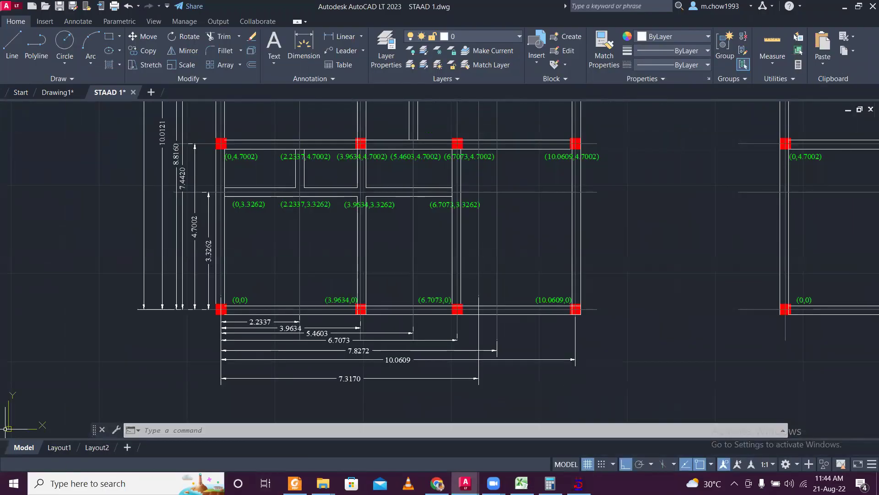
pyautogui.click(578, 483)
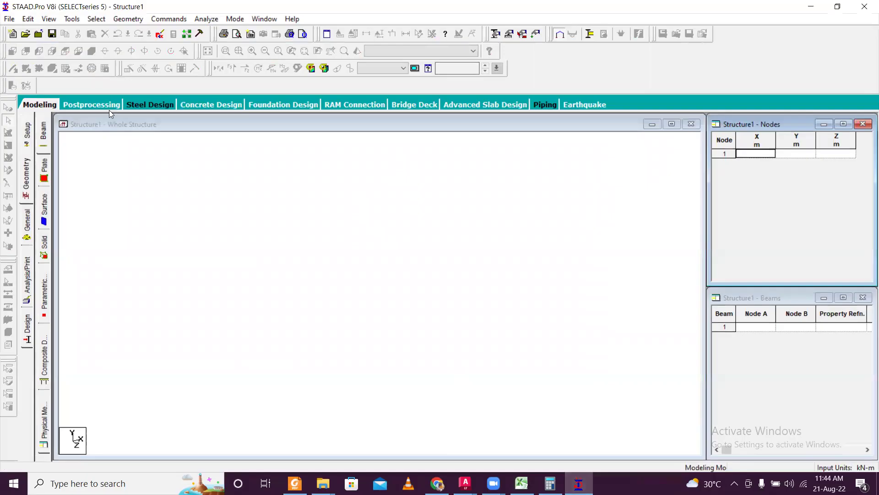
# Check the model's axis directions in different view orientations and restore the isometric view
pyautogui.click(147, 151)
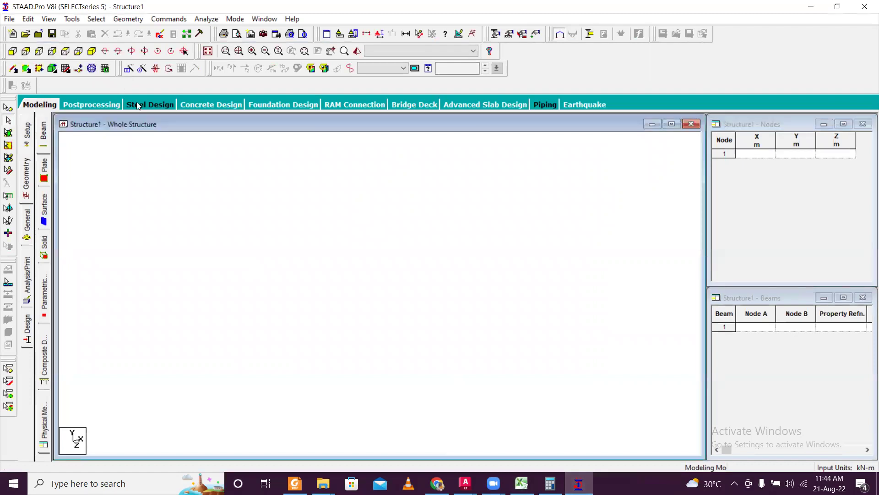
pyautogui.click(78, 51)
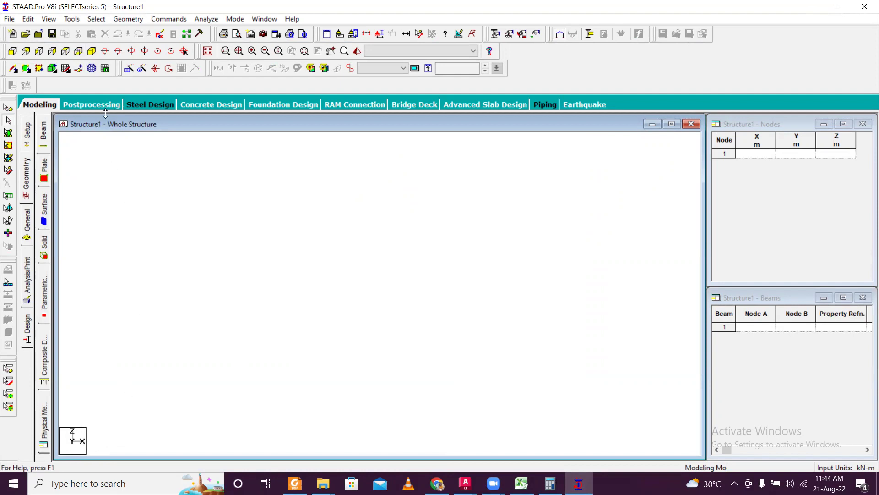
pyautogui.click(93, 50)
# Check the plan's origin column in AutoCAD and add node 1 at X 0, Y 0, Z 0 in STAAD.Pro
pyautogui.click(769, 153)
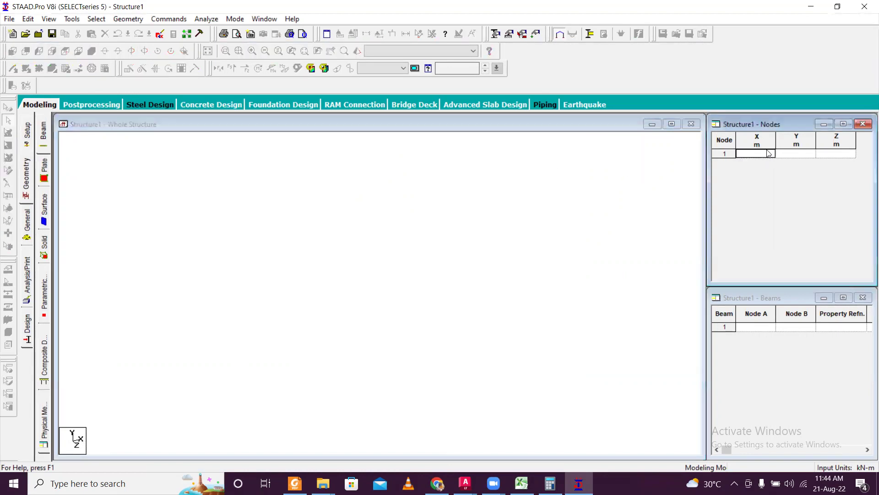
pyautogui.click(579, 483)
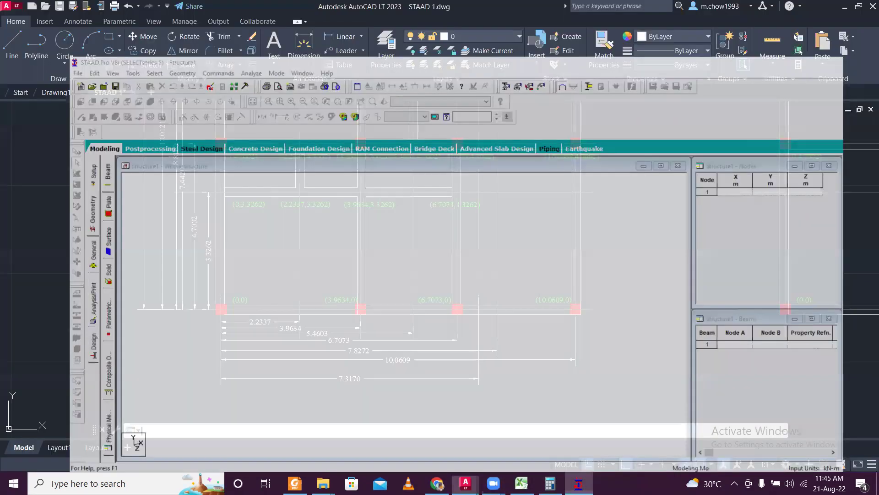
pyautogui.click(579, 483)
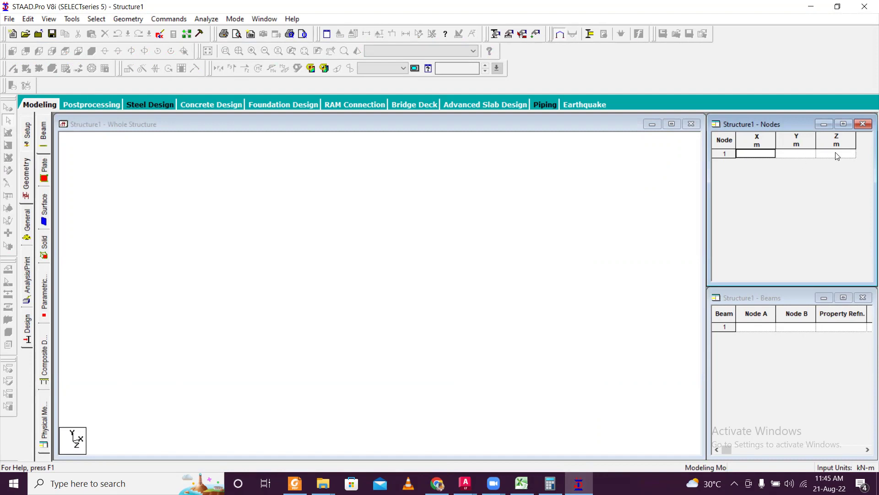
pyautogui.click(466, 484)
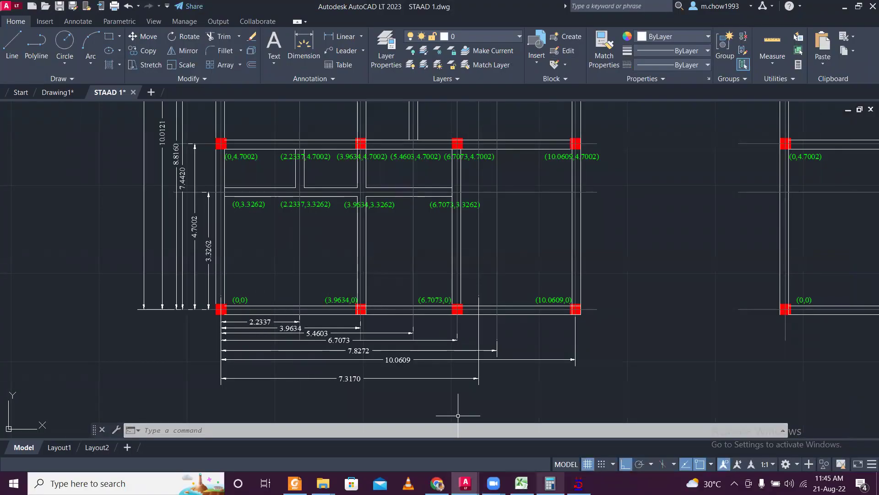
pyautogui.click(579, 483)
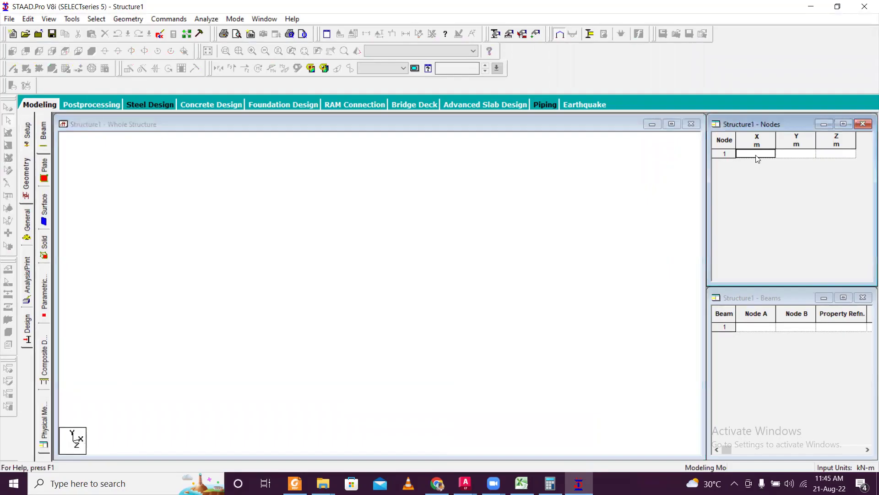
pyautogui.press('Tab')
pyautogui.press('Tab')
pyautogui.write('0')
pyautogui.press('Tab')
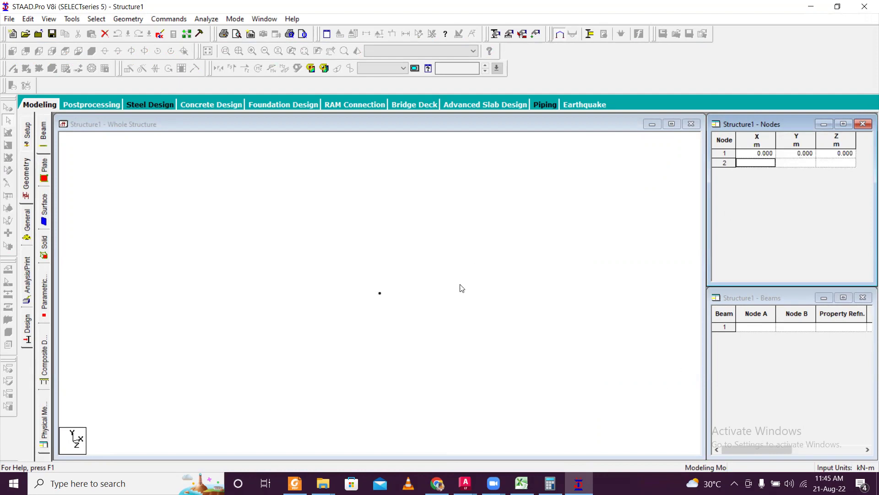
# Add node 2 at X 3.9634 m, Y 0, Z 0, taking the coordinates from the AutoCAD plan
pyautogui.click(579, 484)
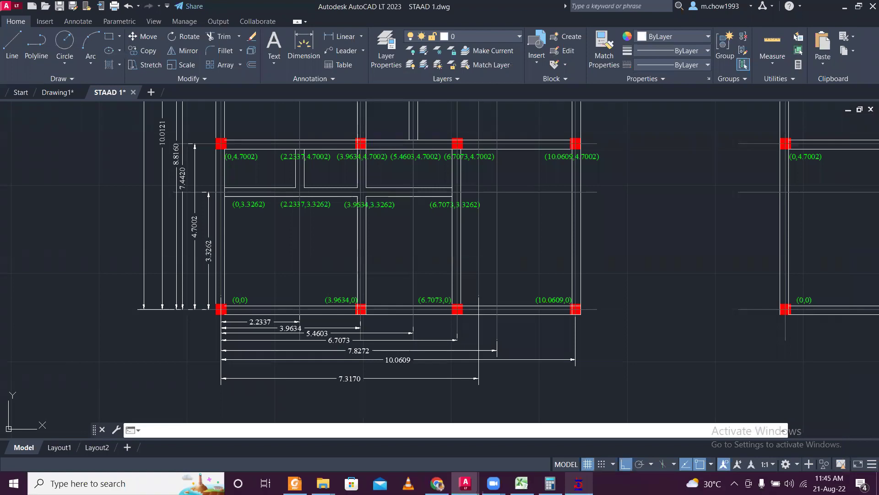
pyautogui.hotkey('alt', 'Tab')
pyautogui.write('3.')
pyautogui.press('Tab')
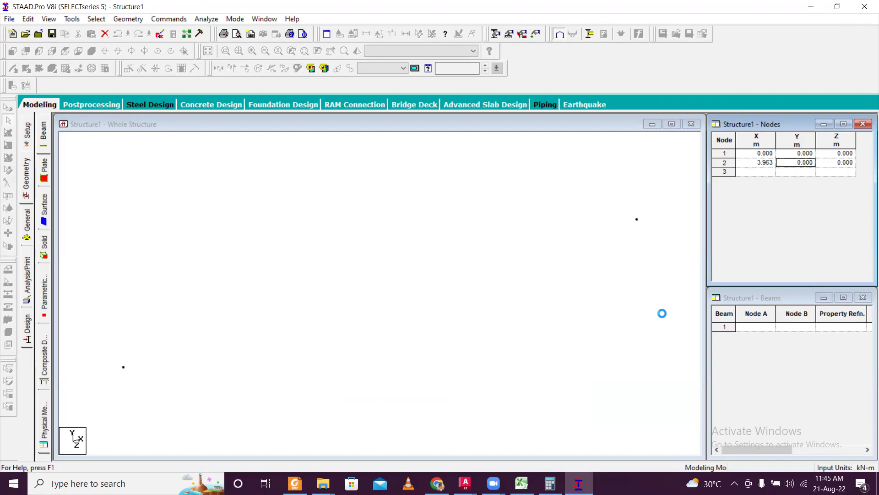
pyautogui.press('Tab')
pyautogui.press('Tab')
# Read the third column of the plan's base row in AutoCAD and add node 3 at X 6.7073 m, Y 0, Z 0 in STAAD.Pro
pyautogui.click(578, 483)
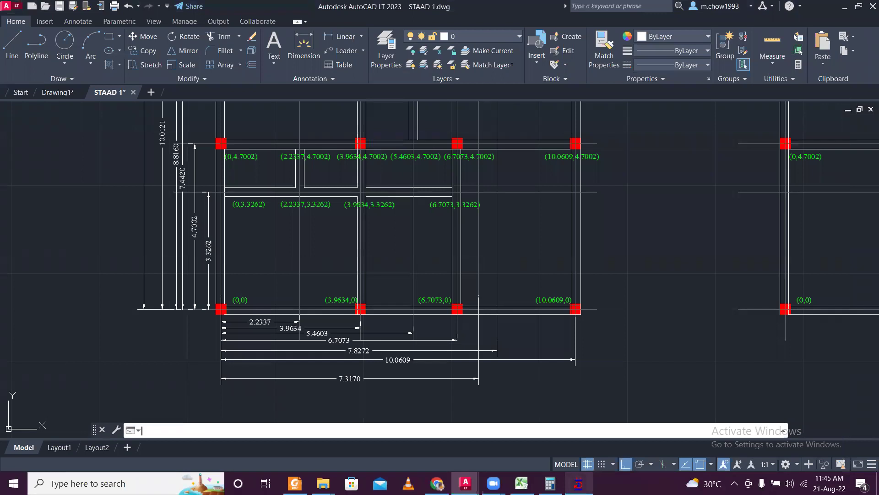
pyautogui.hotkey('alt', 'Tab')
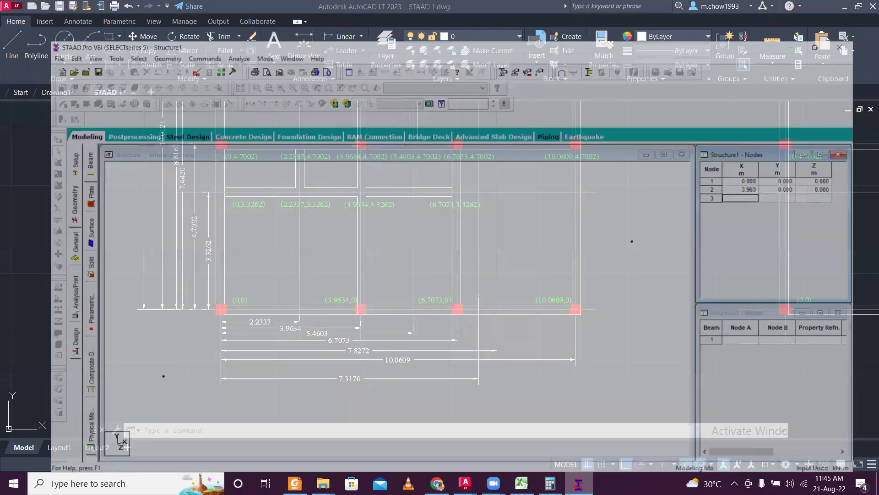
pyautogui.write('6.707')
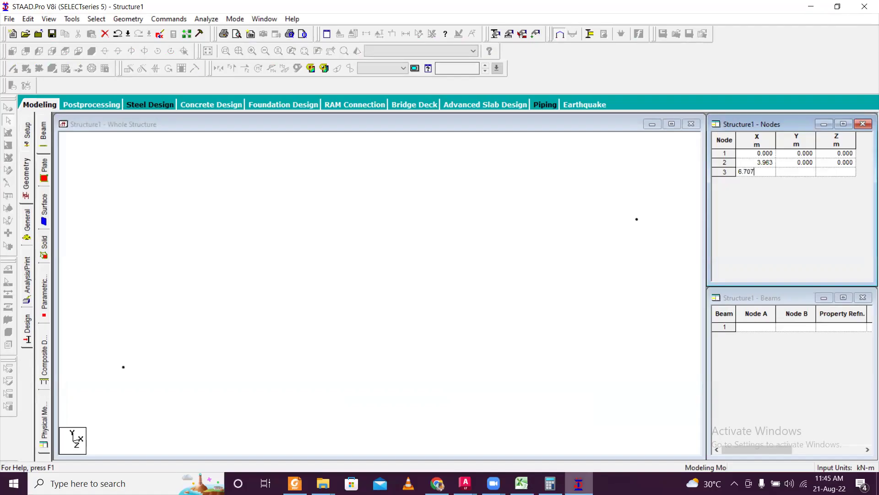
pyautogui.write('3')
pyautogui.press('Return')
pyautogui.press('Return')
pyautogui.press('Return')
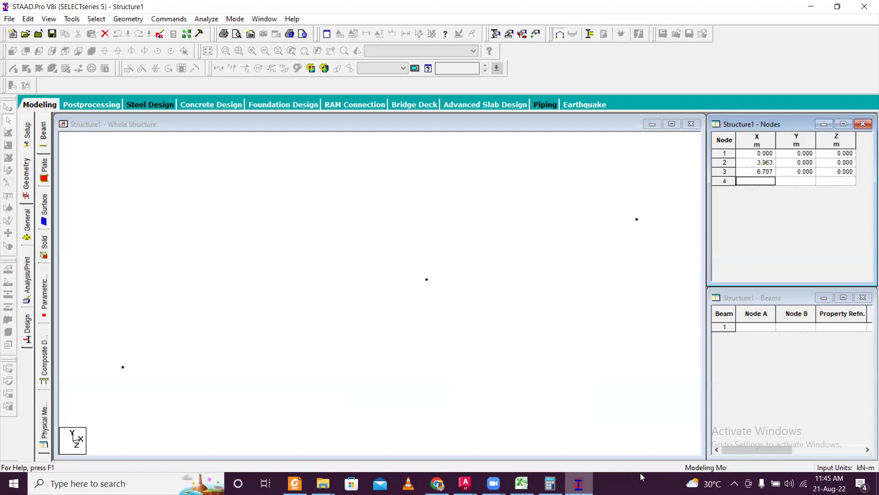
pyautogui.doubleClick(763, 173)
pyautogui.click(764, 178)
pyautogui.doubleClick(768, 171)
pyautogui.click(761, 182)
# Check the last column of the base row in AutoCAD and add node 4 at X 10.0609 m, Y 0, Z 0 in STAAD.Pro
pyautogui.click(578, 483)
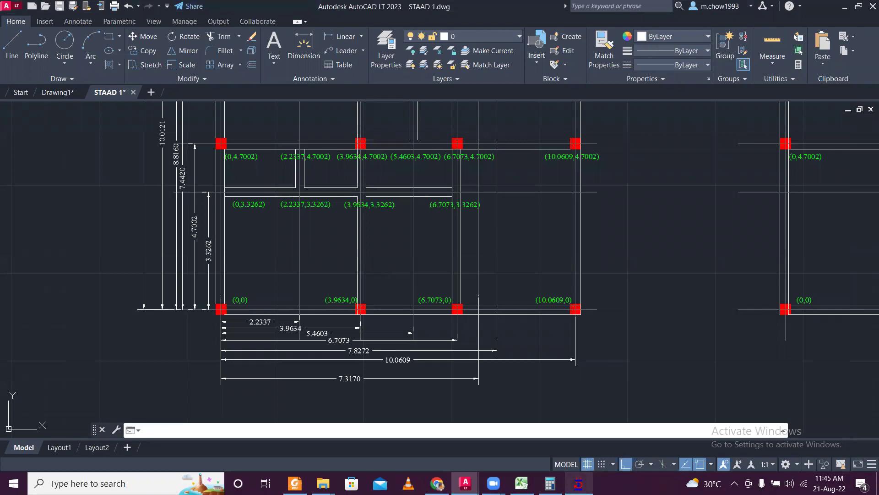
pyautogui.hotkey('alt', 'Tab')
pyautogui.write('10')
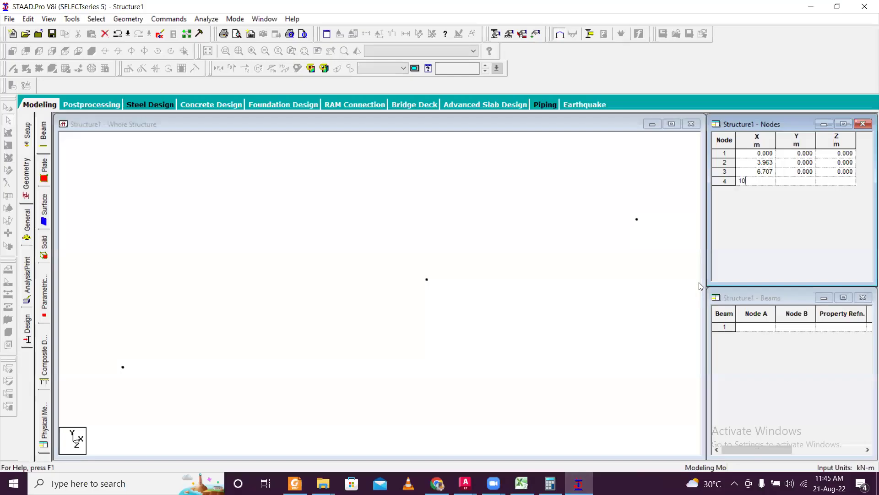
pyautogui.write('.0609')
pyautogui.press('Tab')
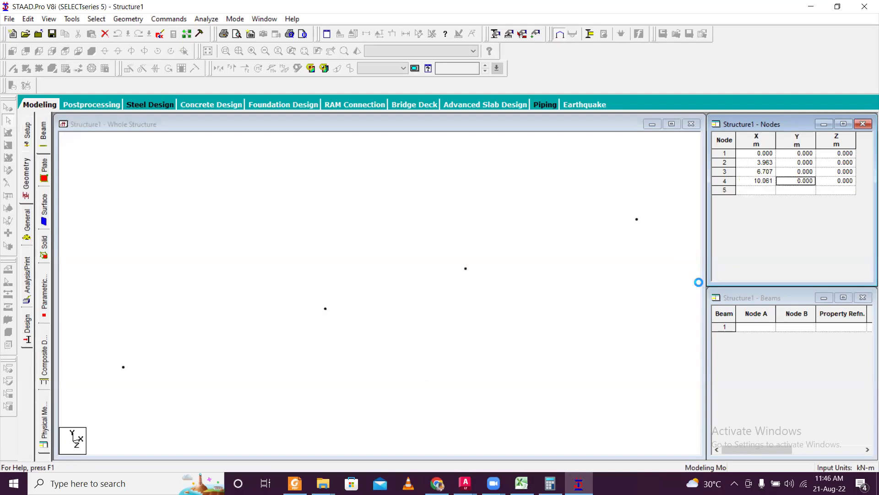
pyautogui.press('Tab')
pyautogui.press('Tab')
# Switch to the AutoCAD plan and examine the coordinates labelled along the second row of columns
pyautogui.hotkey('alt', 'Tab')
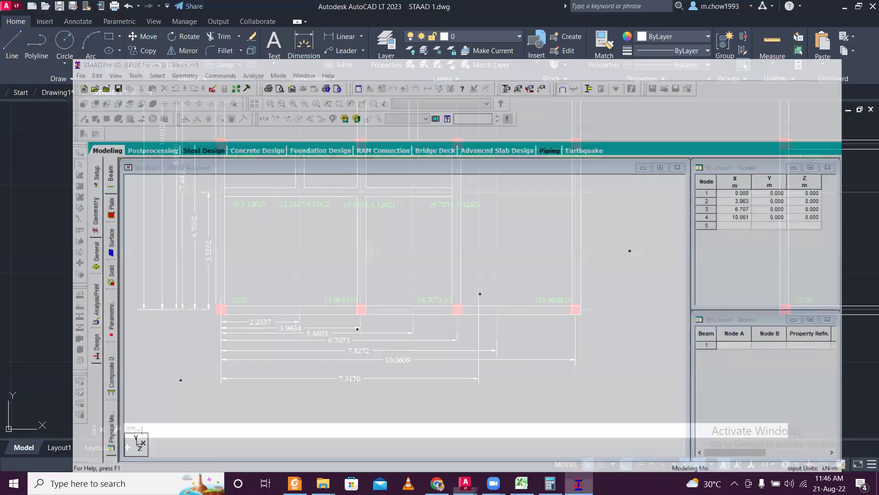
pyautogui.moveTo(265, 225)
pyautogui.mouseDown(button='middle')
pyautogui.moveTo(279, 275)
pyautogui.moveTo(298, 277)
pyautogui.mouseUp(button='middle')
pyautogui.scroll(2, 404, 251)
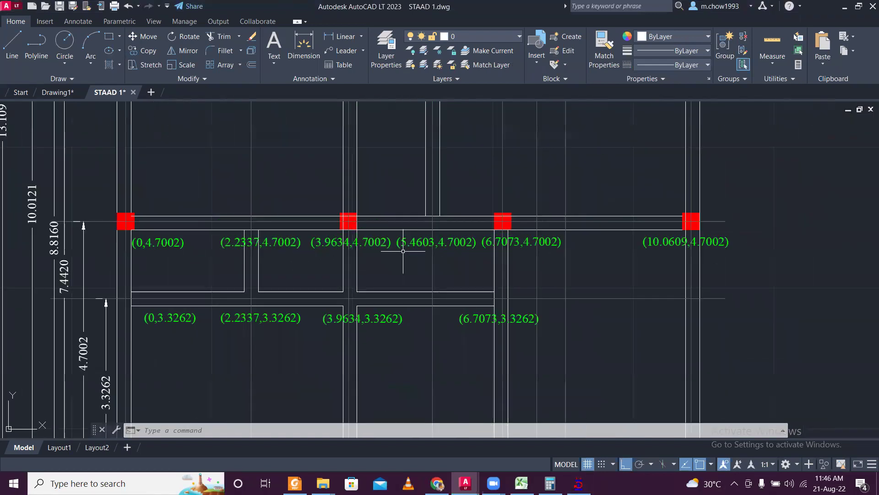
pyautogui.scroll(-2, 260, 301)
pyautogui.scroll(-2, 260, 301)
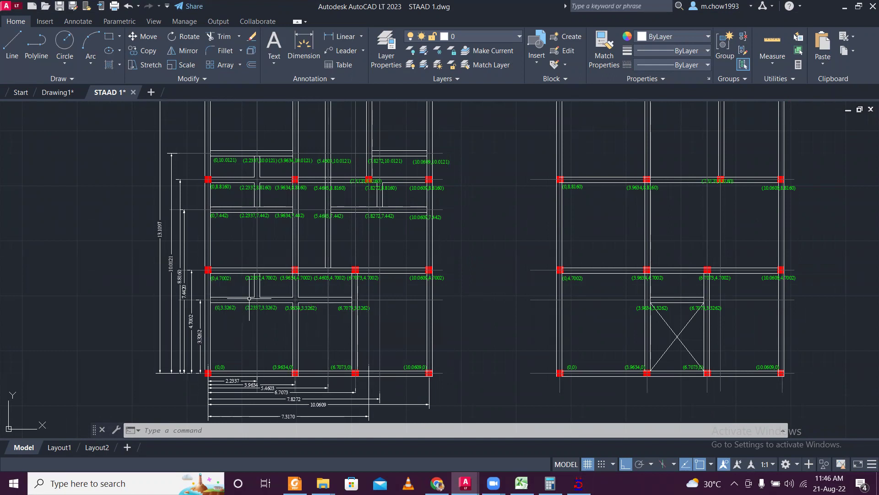
pyautogui.scroll(2, 240, 278)
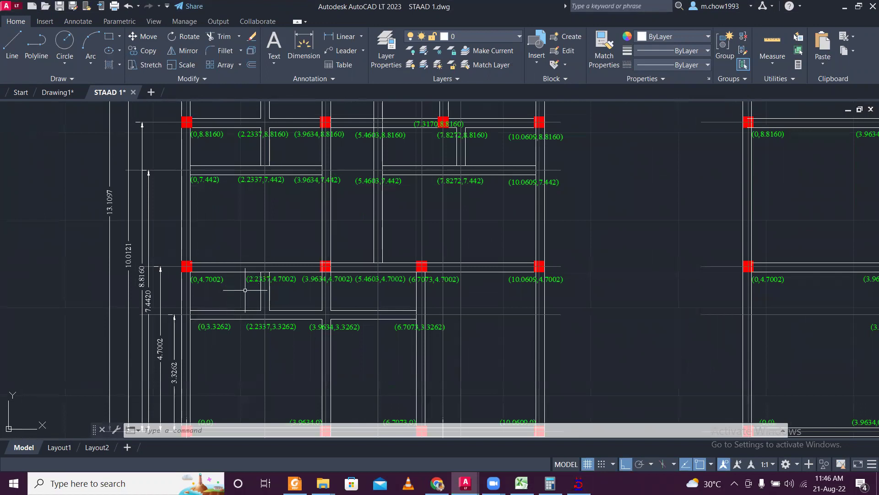
pyautogui.scroll(-1, 245, 290)
pyautogui.moveTo(247, 285)
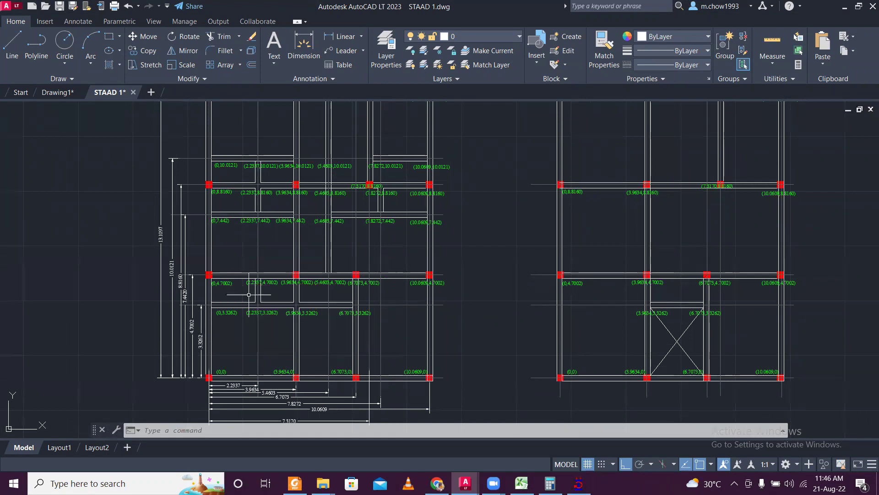
pyautogui.scroll(6, 246, 278)
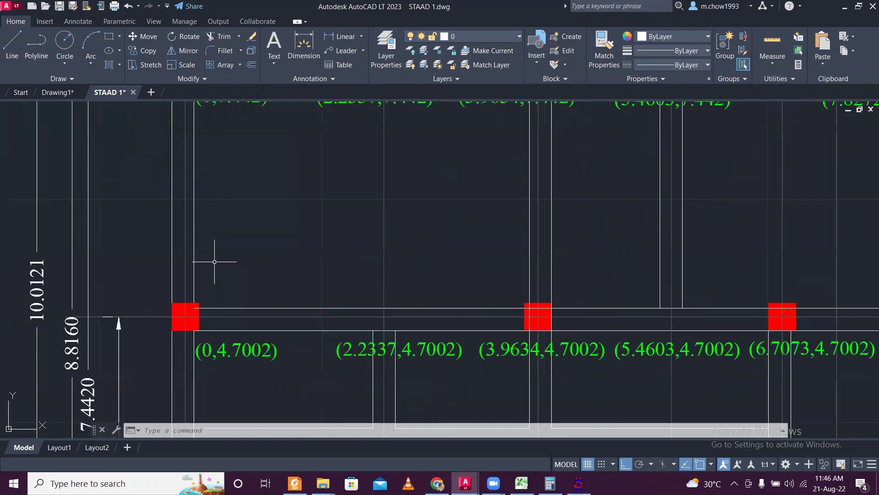
pyautogui.scroll(-2, 216, 255)
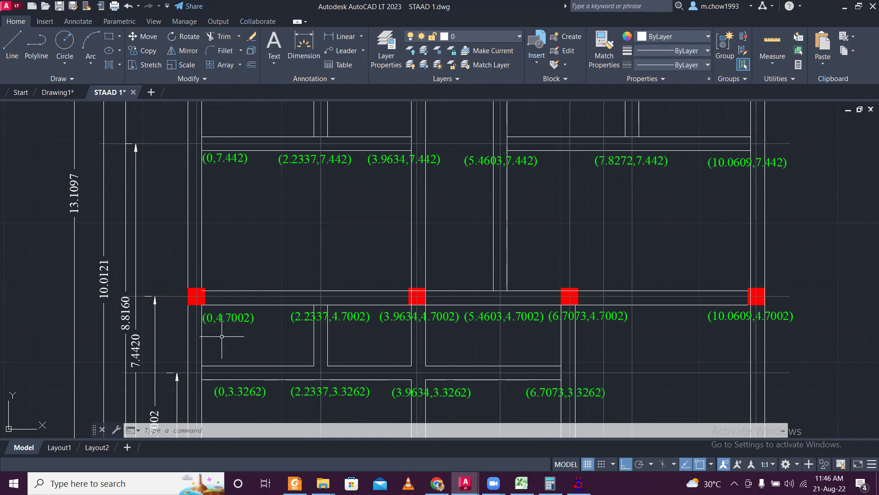
# Return to STAAD.Pro and add node 5 at X 0, Y 0, Z 4.7002 m for the second row's first column
pyautogui.click(578, 483)
pyautogui.press('Tab')
pyautogui.press('Tab')
pyautogui.write('4.7002')
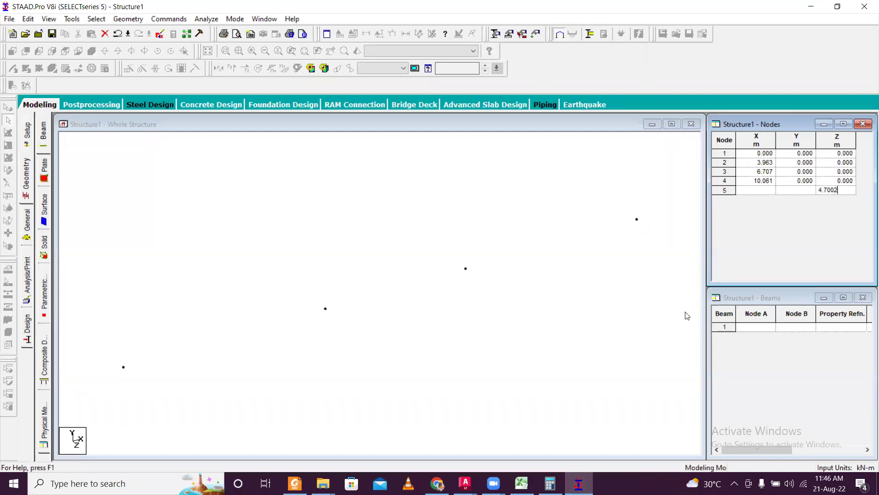
pyautogui.press('Return')
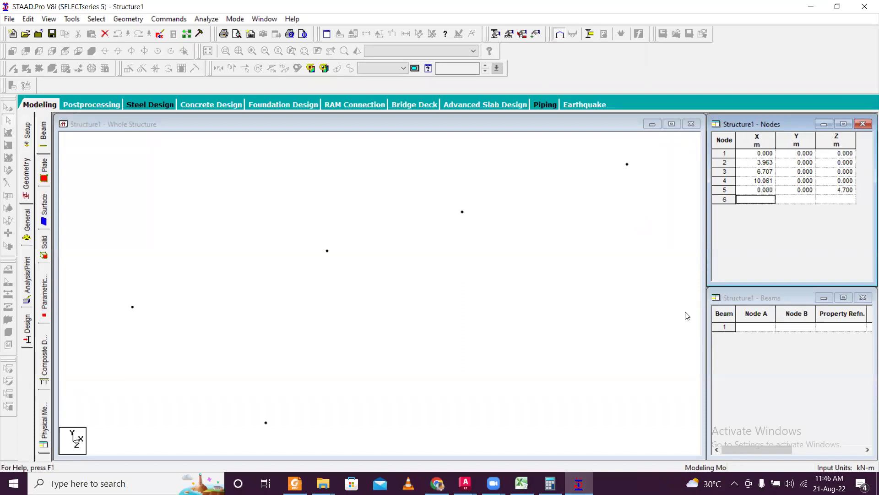
# Check the second row's next column in AutoCAD and add node 6 at X 3.963 m, Y 0, Z 4.7002 m in STAAD.Pro
pyautogui.click(578, 484)
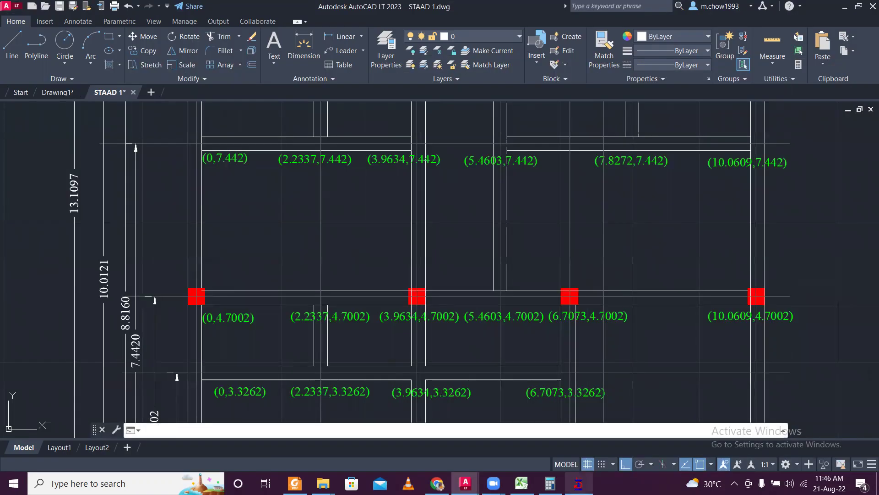
pyautogui.click(579, 483)
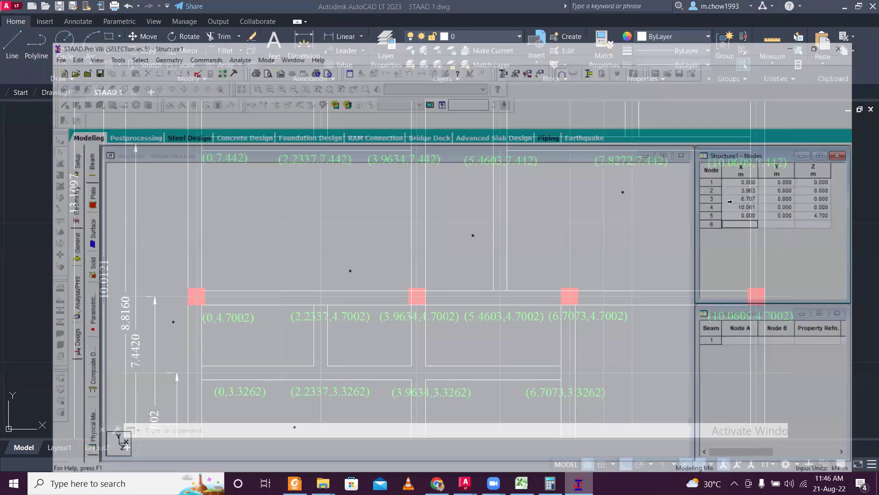
pyautogui.write('3.963')
pyautogui.press('Tab')
pyautogui.press('Tab')
pyautogui.write('4')
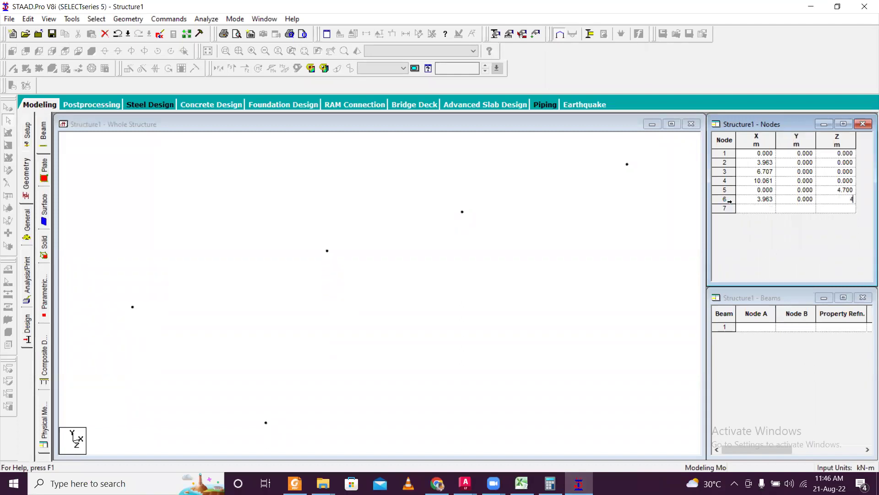
pyautogui.write('.7002')
pyautogui.press('Tab')
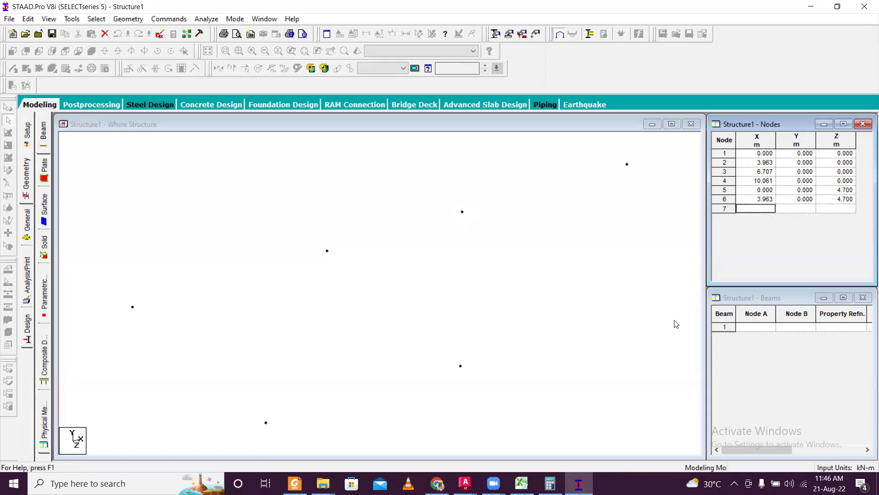
# Add node 7 at X 6.7073 m, Y 0, Z 4.7002 m in STAAD.Pro, taking the coordinates from the AutoCAD plan
pyautogui.click(579, 483)
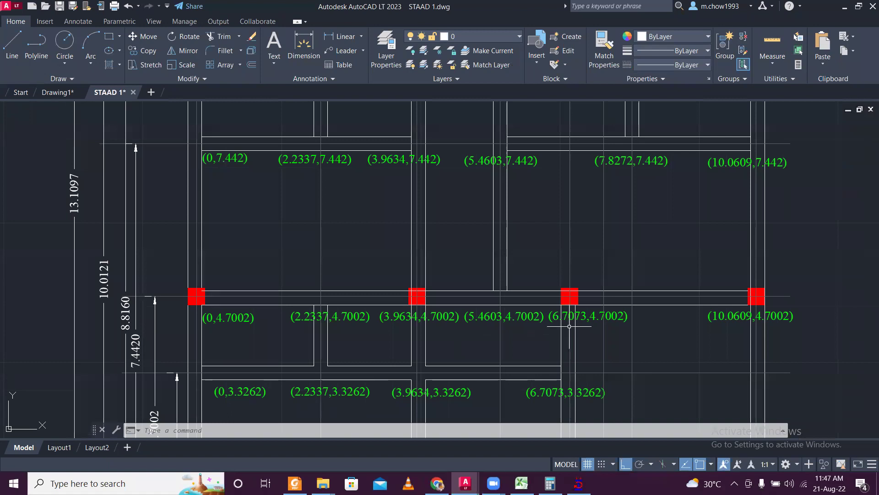
pyautogui.click(578, 483)
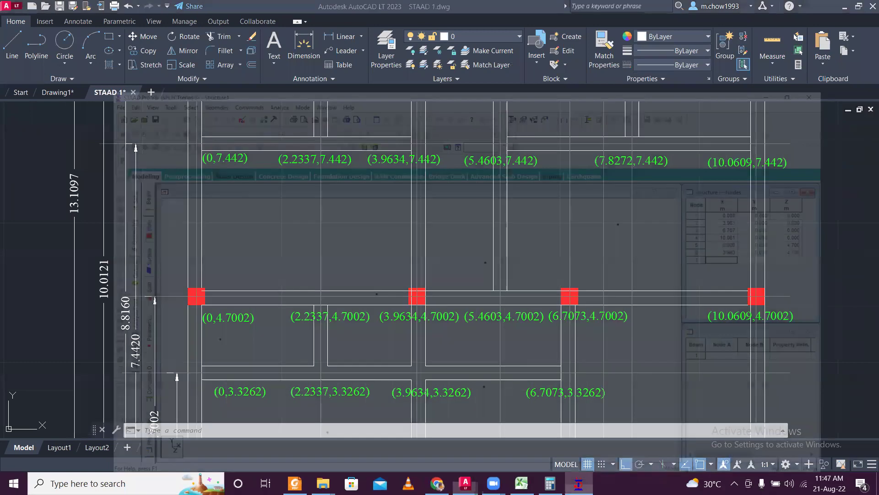
pyautogui.write('6.7073')
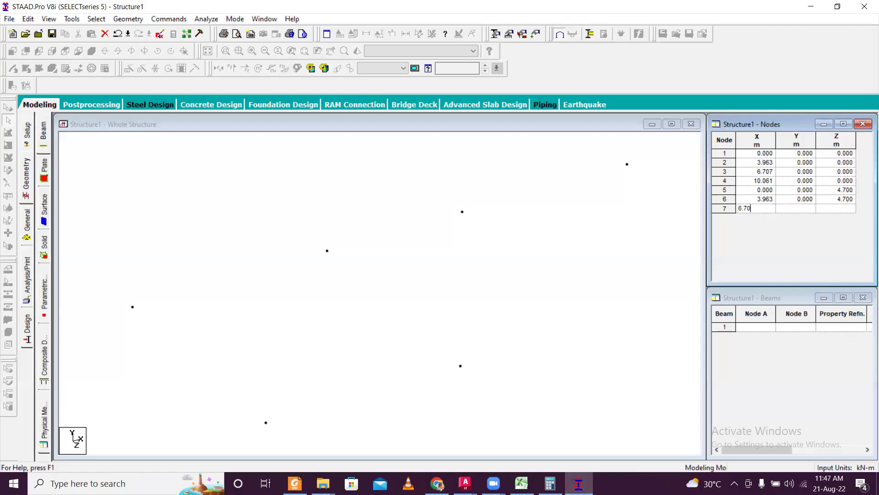
pyautogui.press('Tab')
pyautogui.press('Tab')
pyautogui.click(579, 483)
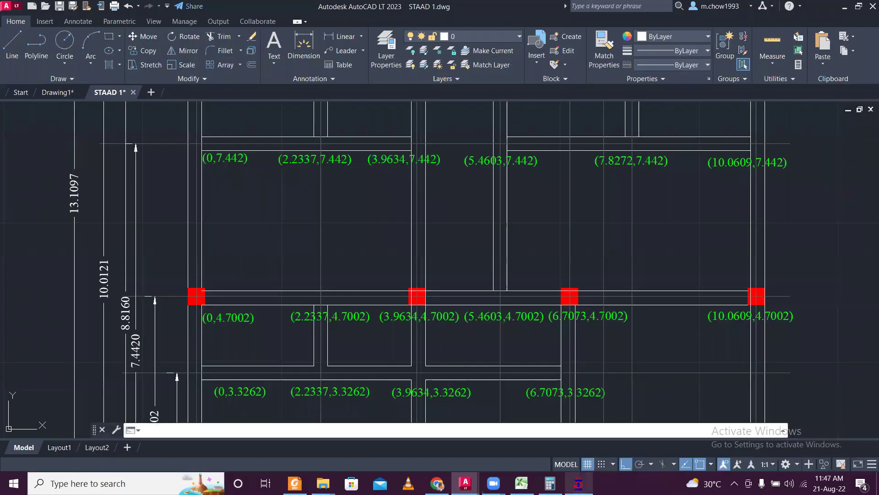
pyautogui.click(579, 484)
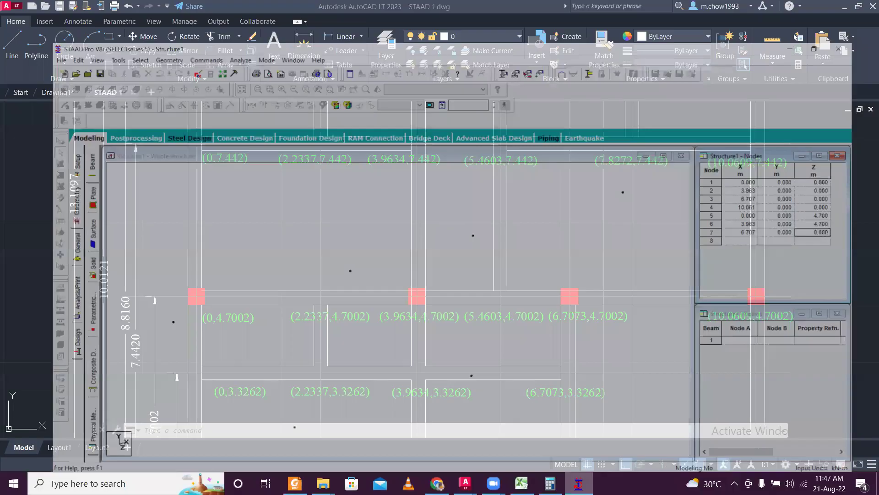
pyautogui.write('4.7002')
pyautogui.press('Return')
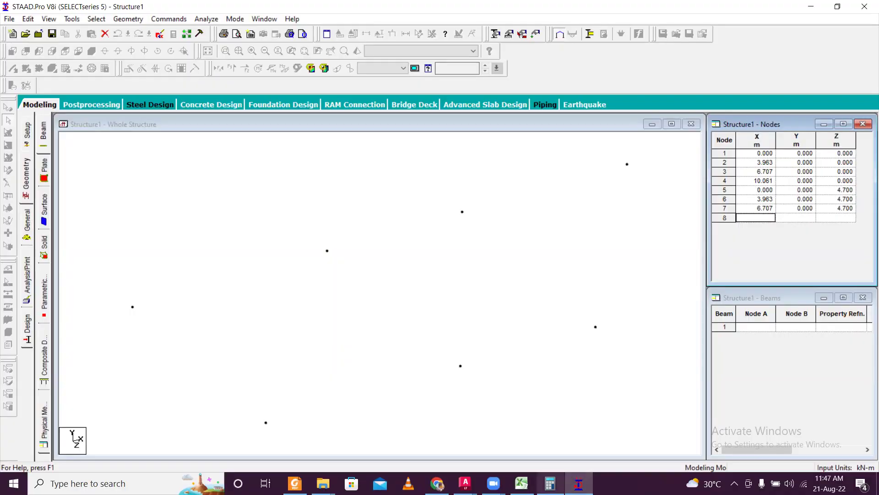
# Check the second row's last column in AutoCAD and add node 8 at X 10.061 m, Y 0, Z 4.7002 m in STAAD.Pro
pyautogui.click(579, 483)
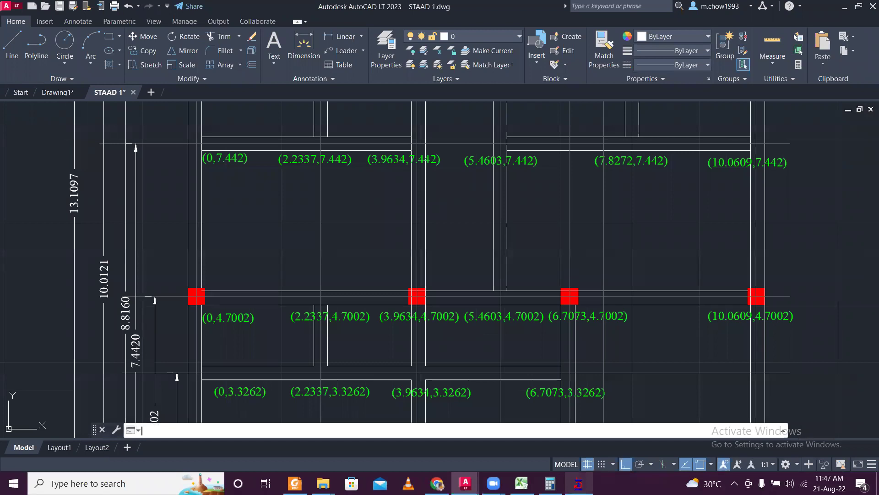
pyautogui.click(579, 483)
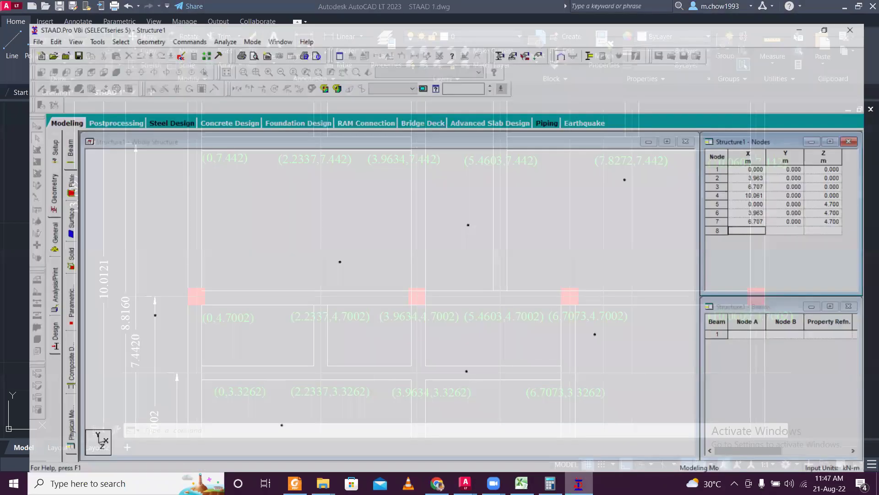
pyautogui.write('10.061')
pyautogui.press('Tab')
pyautogui.click(835, 217)
pyautogui.write('4.7002')
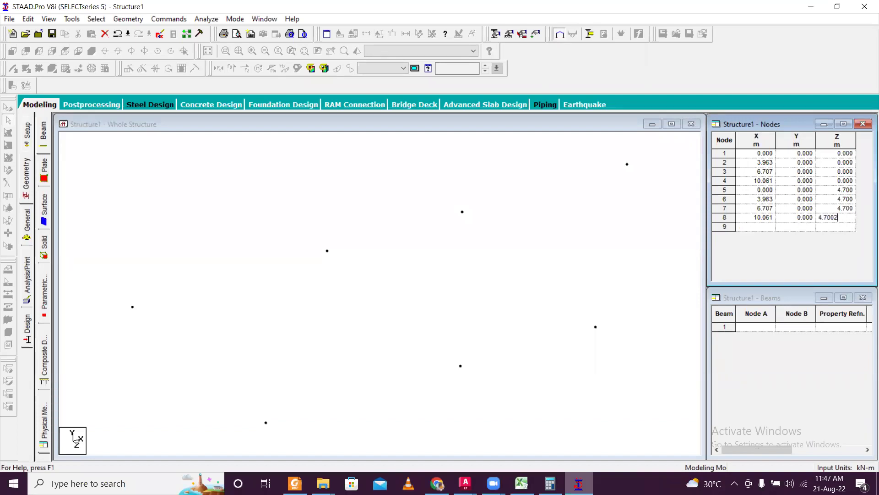
pyautogui.press('Return')
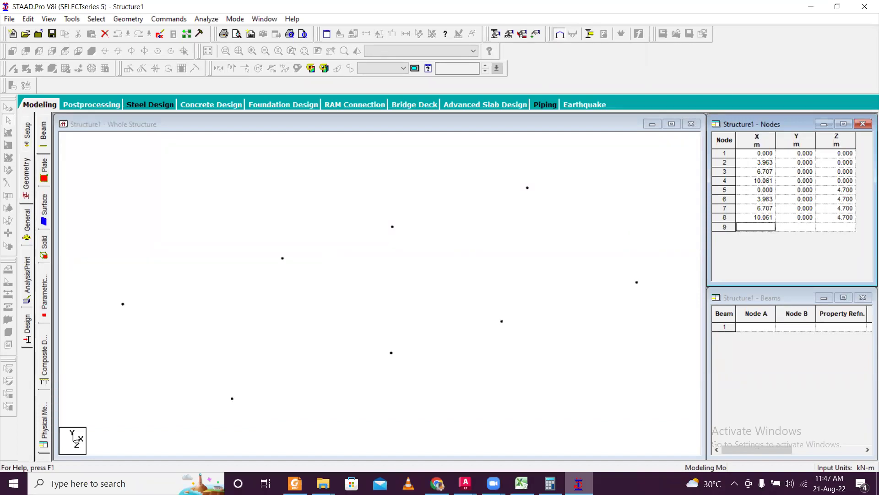
# Switch to AutoCAD and examine the centreline plan above the second column row for the third row's column coordinates
pyautogui.click(579, 483)
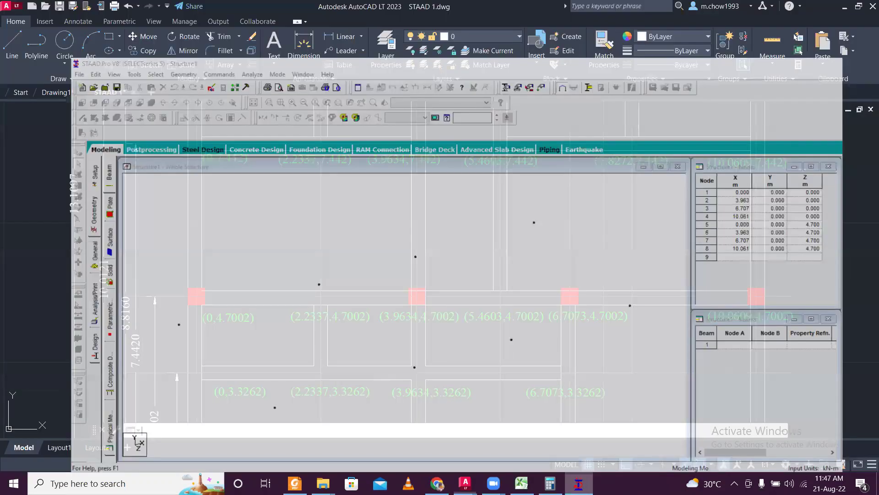
pyautogui.scroll(1, 462, 243)
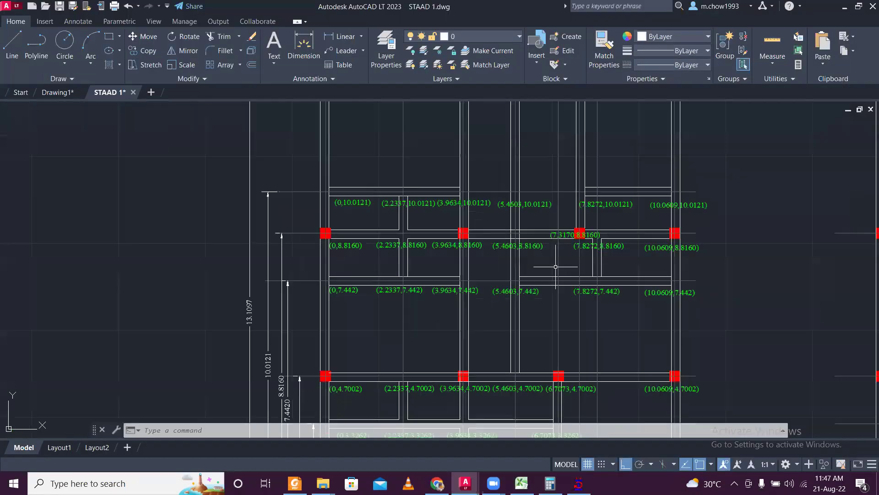
pyautogui.moveTo(586, 285); pyautogui.dragTo(527, 326, button='middle')
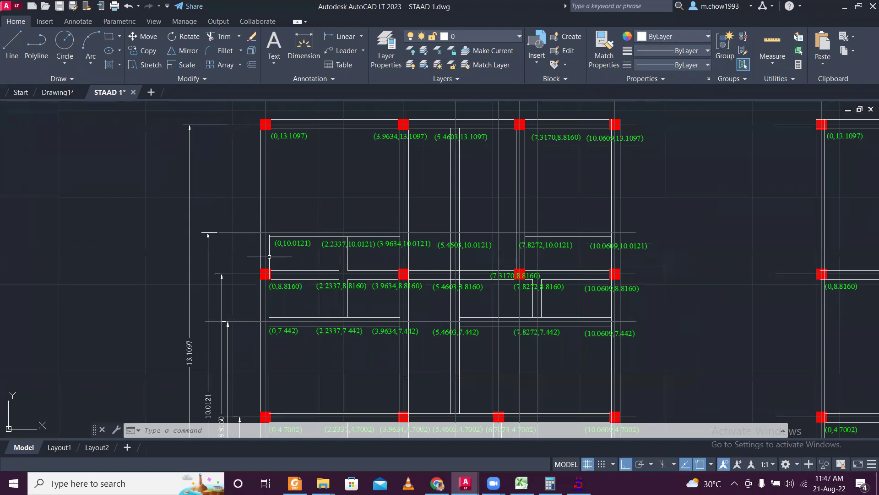
pyautogui.scroll(-2, 277, 265)
pyautogui.scroll(2, 281, 248)
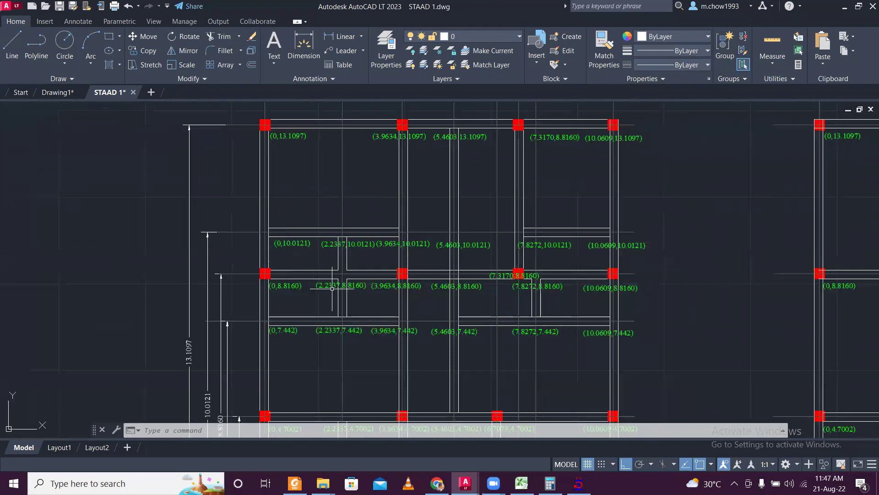
pyautogui.scroll(-2, 368, 320)
pyautogui.scroll(4, 422, 406)
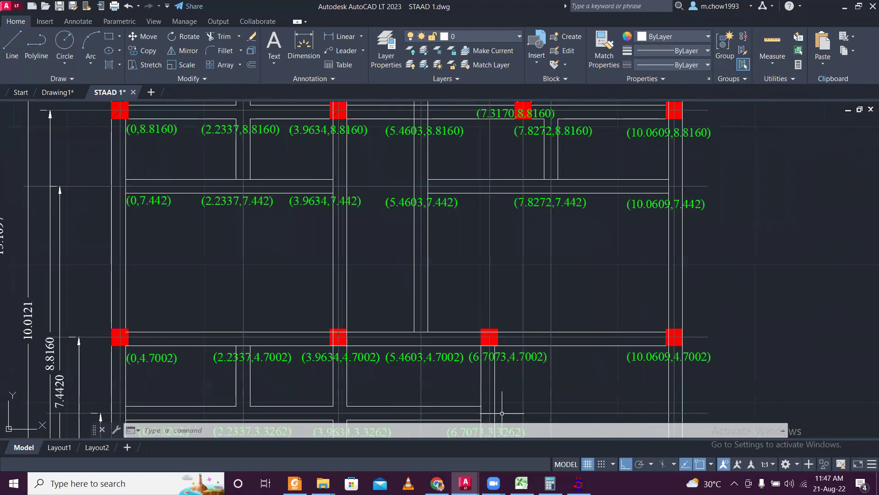
pyautogui.click(578, 483)
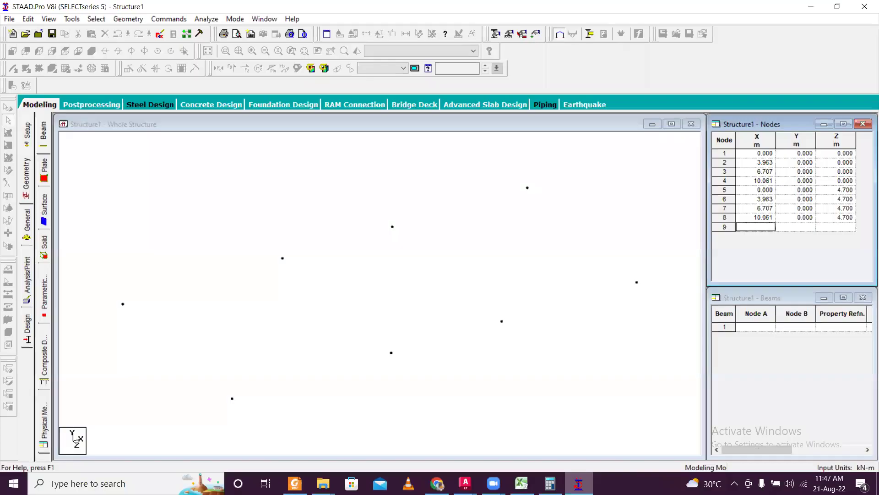
pyautogui.click(579, 483)
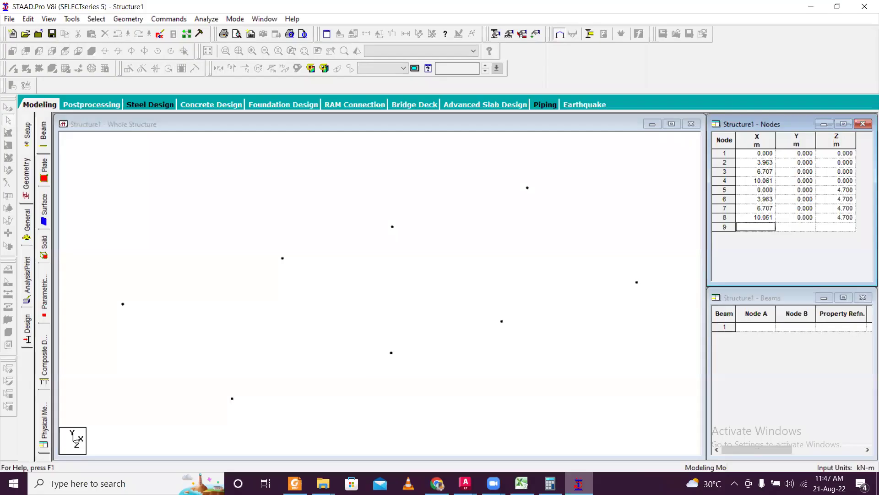
pyautogui.click(578, 483)
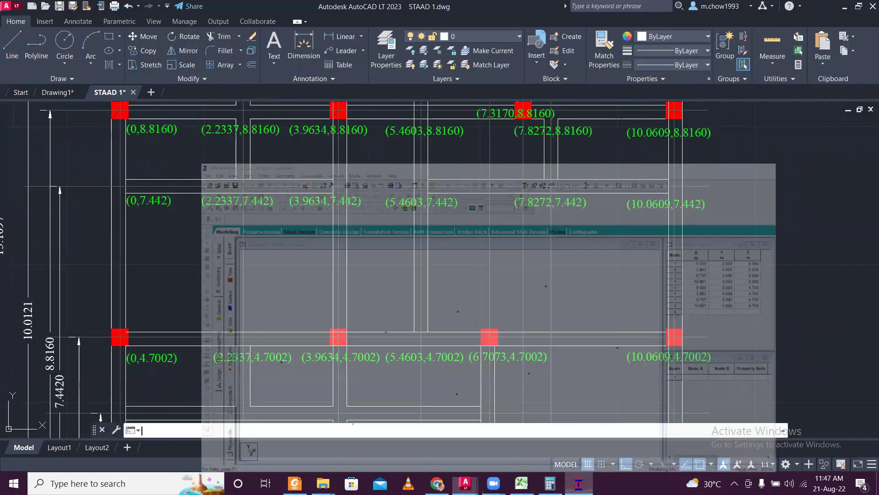
pyautogui.click(578, 483)
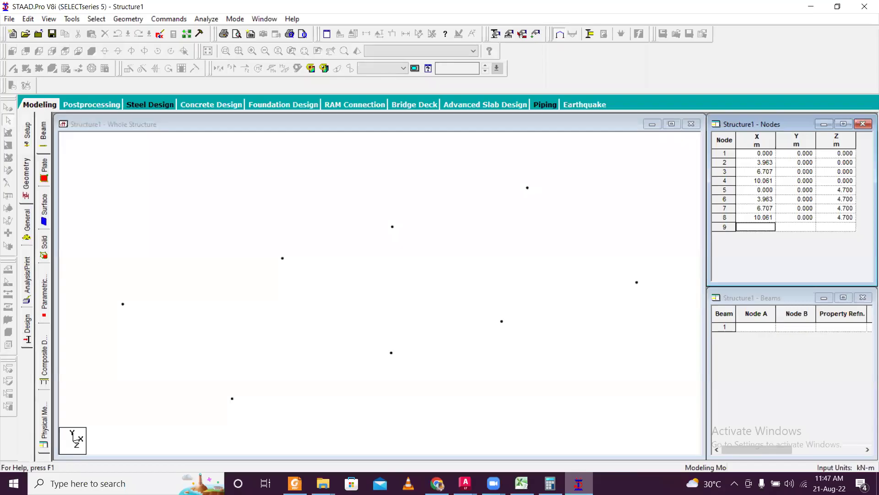
pyautogui.click(578, 483)
# Check the third row's first column in AutoCAD and add node 9 at X 0, Y 0, Z 8.160 m in STAAD.Pro
pyautogui.moveTo(365, 252); pyautogui.dragTo(369, 341, button='middle')
pyautogui.moveTo(369, 277); pyautogui.dragTo(379, 334, button='middle')
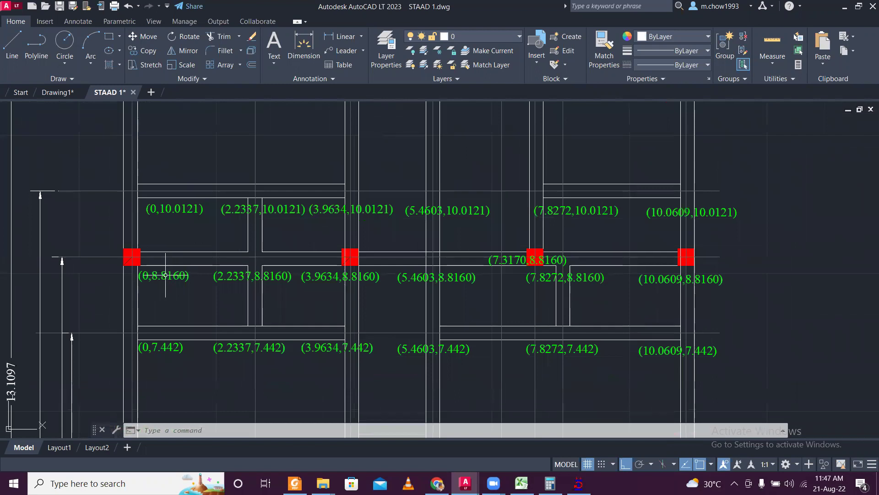
pyautogui.scroll(-5, 172, 275)
pyautogui.scroll(1, 174, 275)
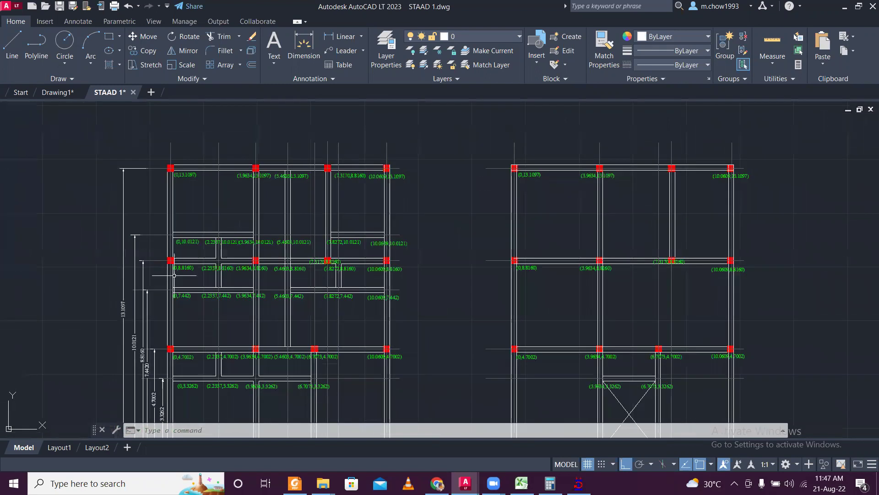
pyautogui.scroll(2, 177, 272)
pyautogui.scroll(4, 182, 267)
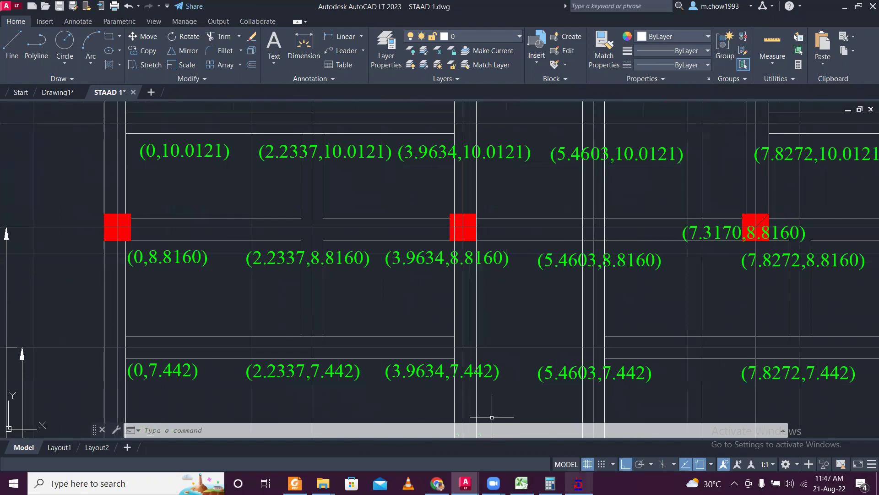
pyautogui.click(579, 483)
pyautogui.press('Tab')
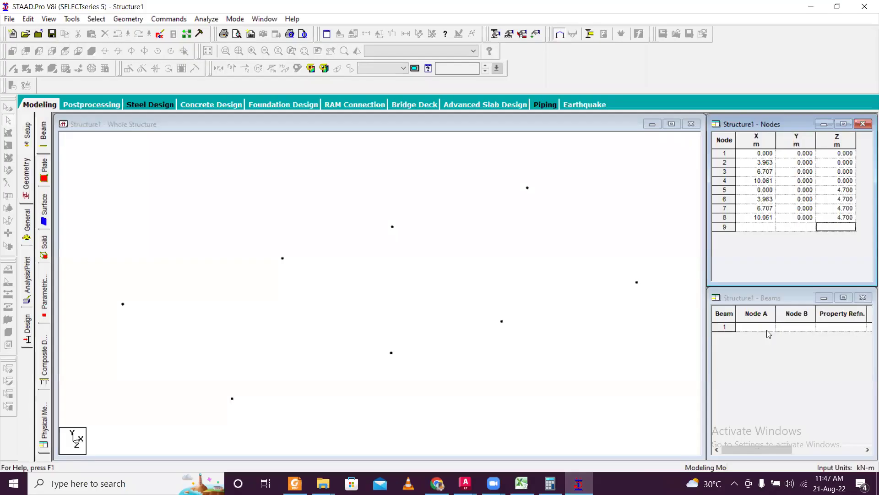
pyautogui.write('8.16')
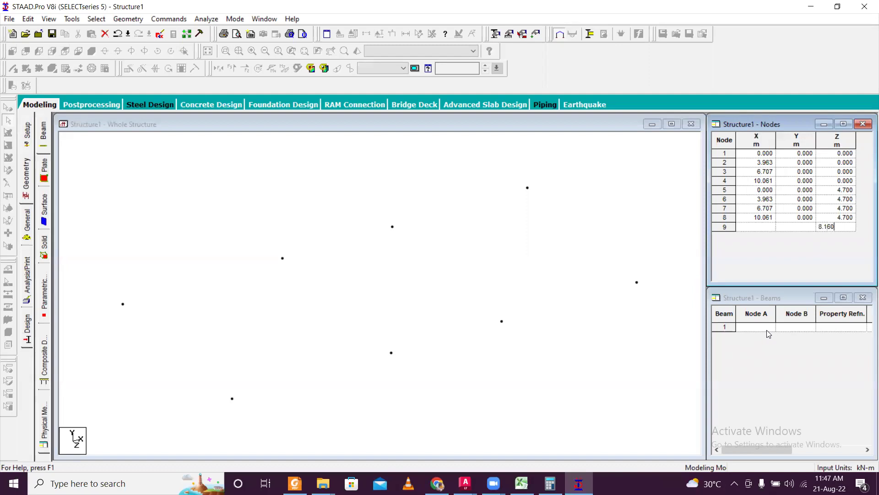
pyautogui.press('Return')
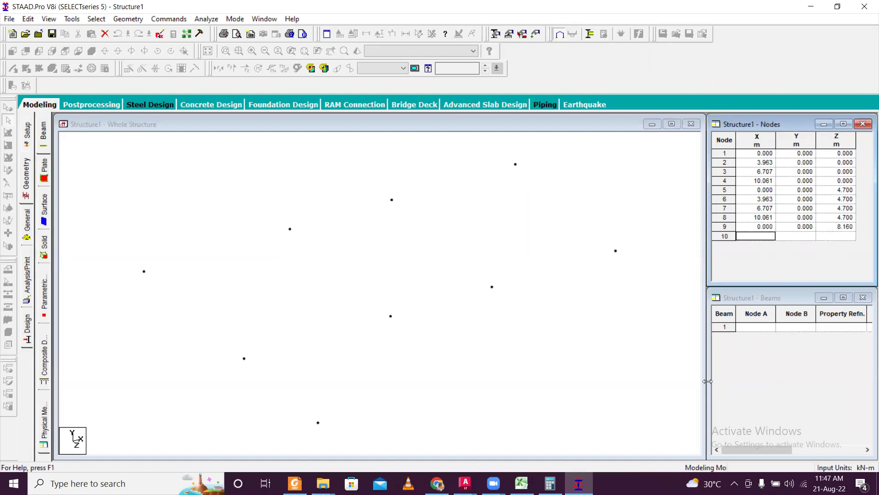
# Check the third row's second column in AutoCAD and add node 10 at X 3.963 m, Y 0, Z 8.16 m in STAAD.Pro
pyautogui.hotkey('alt', 'Tab')
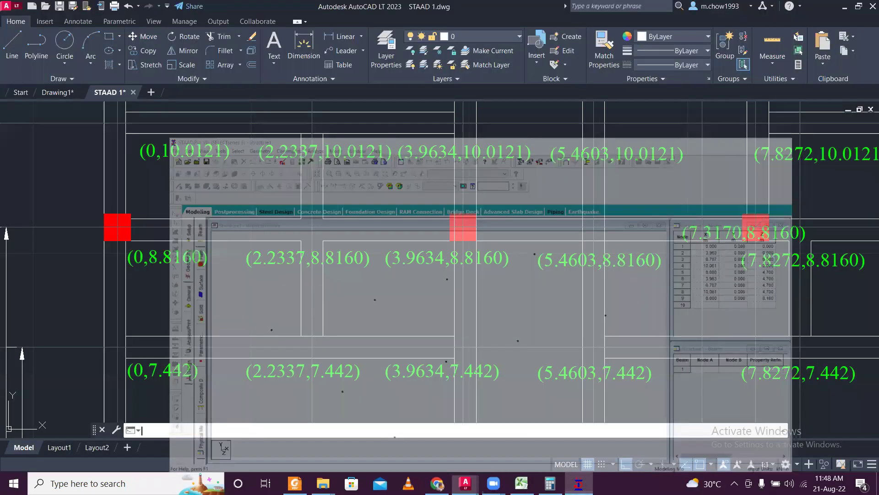
pyautogui.hotkey('alt', 'Tab')
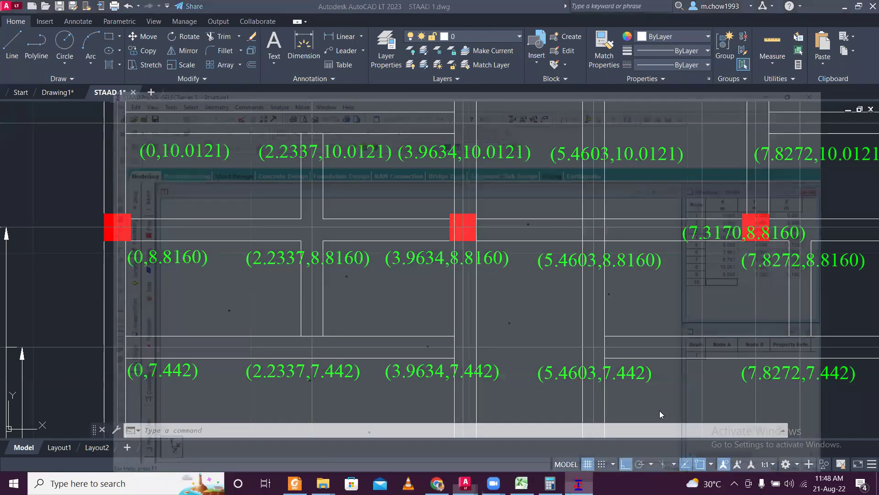
pyautogui.write('3.')
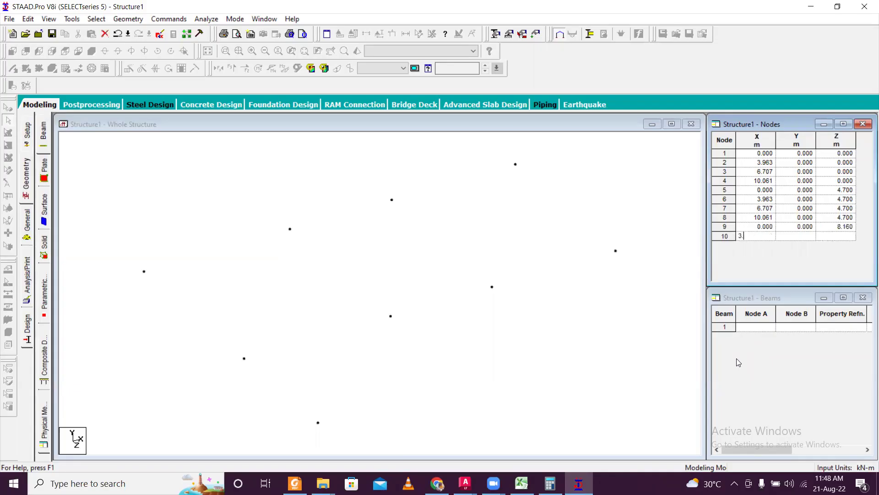
pyautogui.write('963')
pyautogui.press('Tab')
pyautogui.press('Tab')
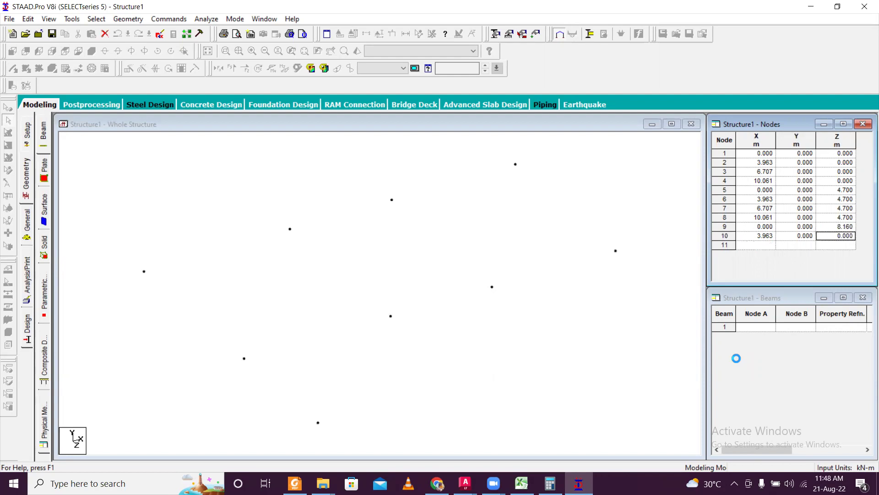
pyautogui.write('8.16')
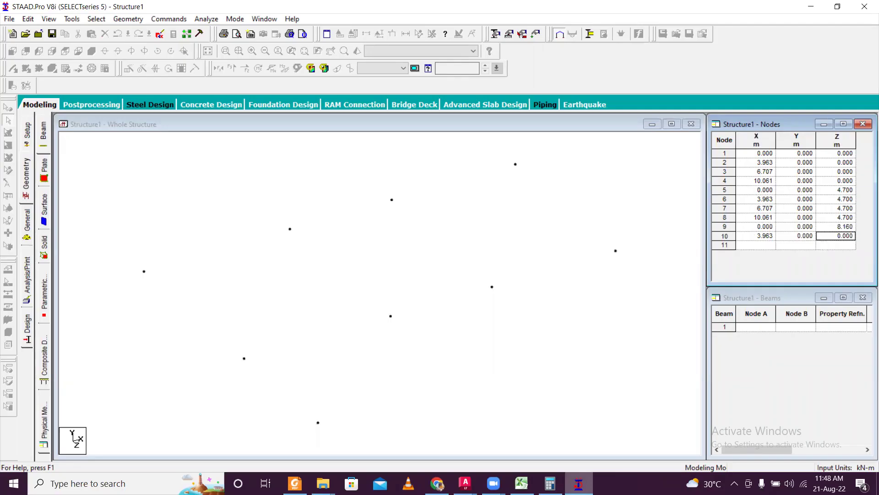
pyautogui.write('8.16')
pyautogui.press('Return')
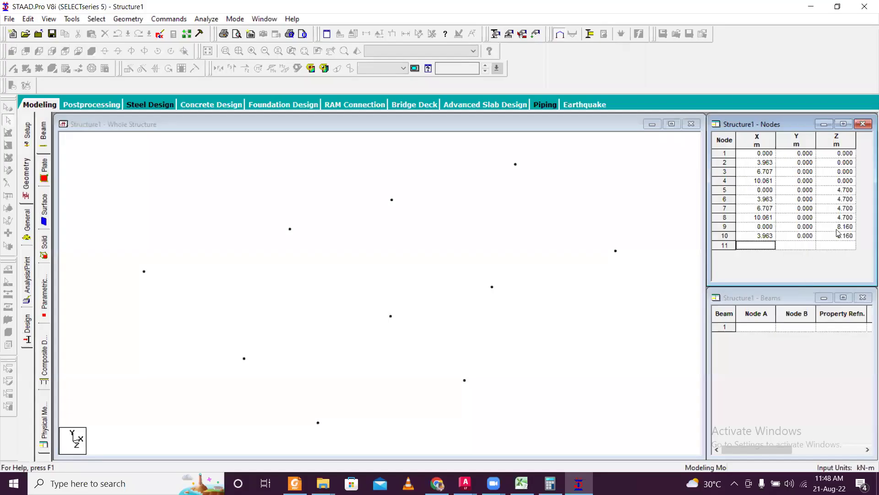
# Correct the Z coordinates of nodes 9 and 10 to 8.816 m
pyautogui.click(845, 224)
pyautogui.click(845, 224)
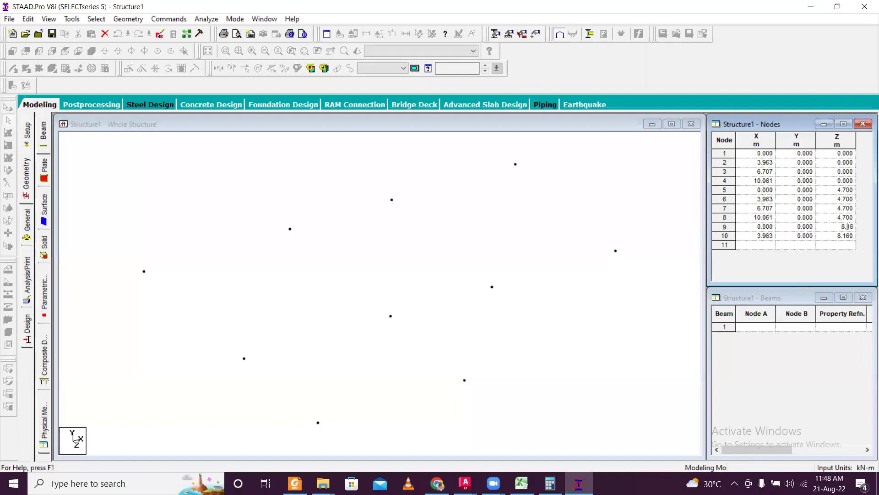
pyautogui.write('8')
pyautogui.click(848, 235)
pyautogui.write('8')
pyautogui.press('Return')
# Check the third row's third column in AutoCAD and add node 11 at X 7.317 m, Y 0, Z 8.816 m in STAAD.Pro
pyautogui.click(465, 483)
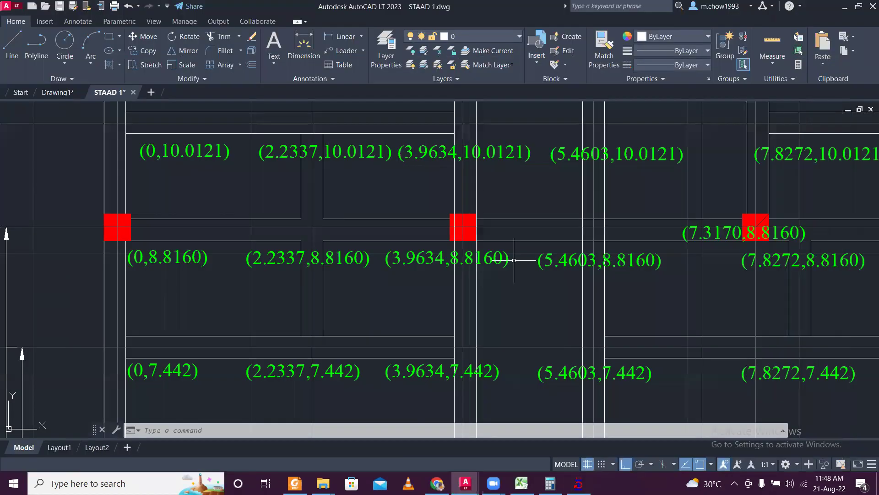
pyautogui.moveTo(769, 252); pyautogui.dragTo(463, 283, button='middle')
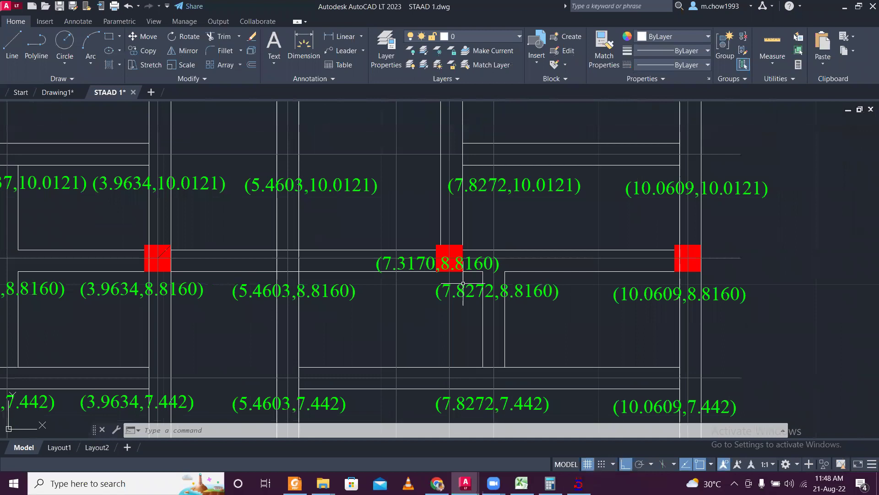
pyautogui.scroll(2, 463, 283)
pyautogui.scroll(-3, 449, 247)
pyautogui.scroll(1, 448, 247)
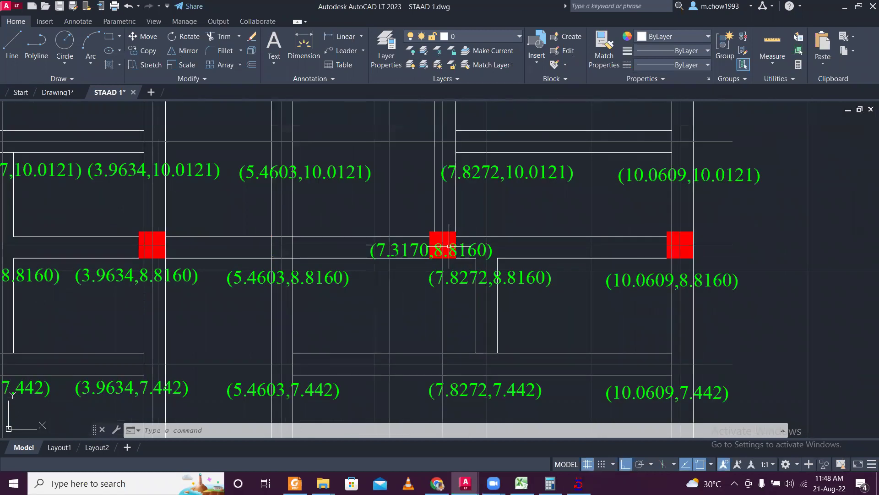
pyautogui.click(579, 483)
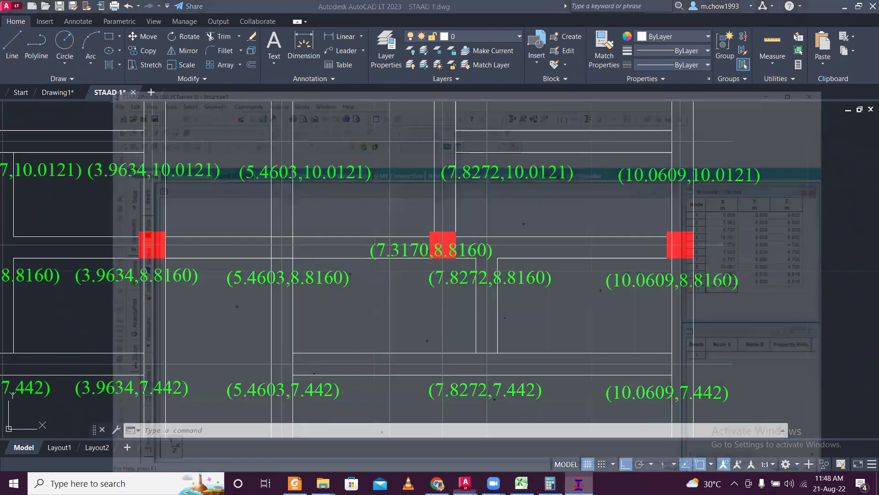
pyautogui.write('7.37')
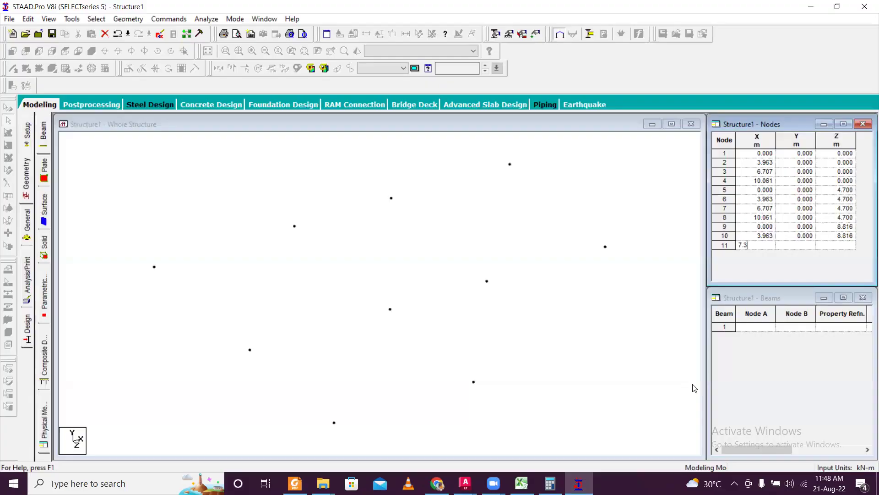
pyautogui.press('BackSpace')
pyautogui.write('17')
pyautogui.press('Tab')
pyautogui.press('Tab')
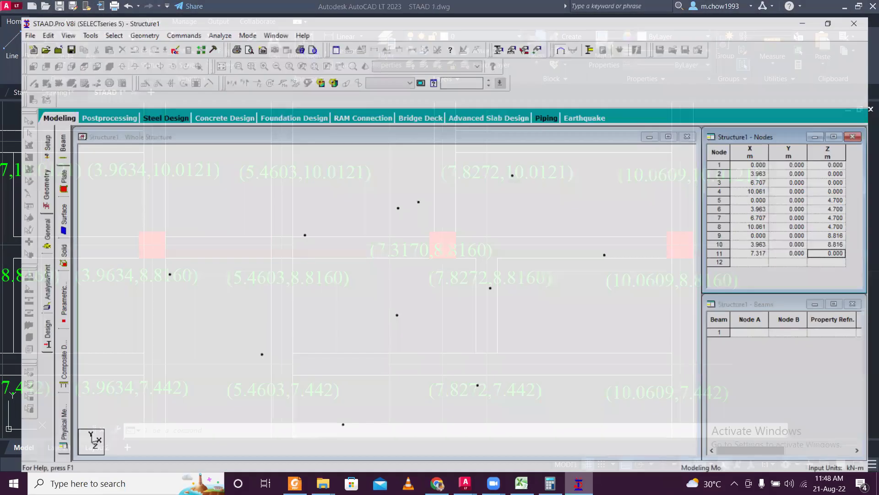
pyautogui.write('8')
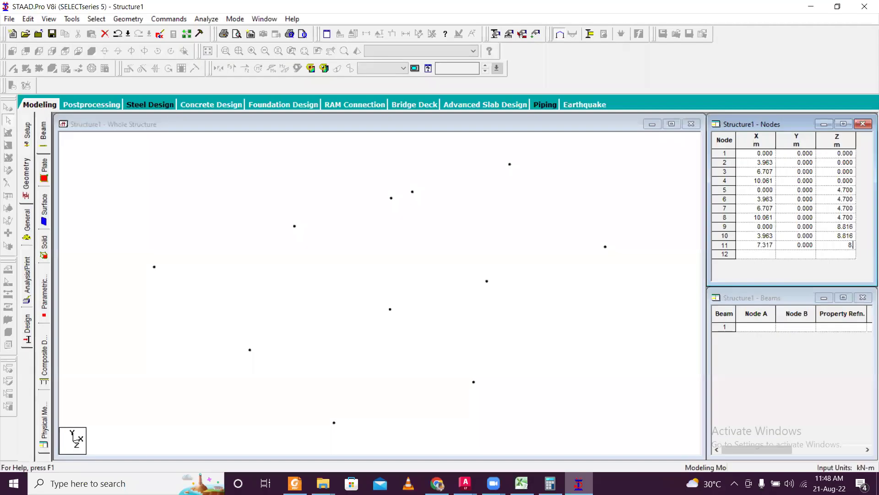
pyautogui.write('.816')
pyautogui.press('Return')
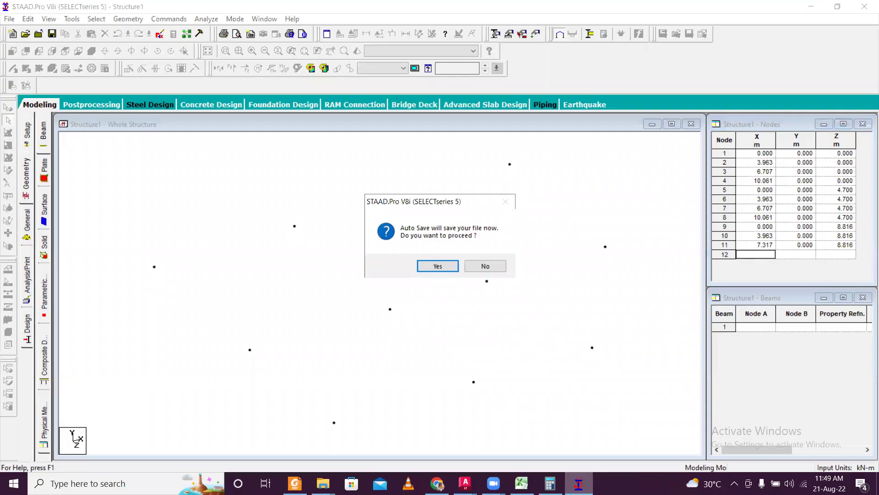
# Decline the automatic save and add node 12 at X 10.0609 m, Y 0, Z 8.8160 m, checking the coordinates in AutoCAD
pyautogui.click(497, 268)
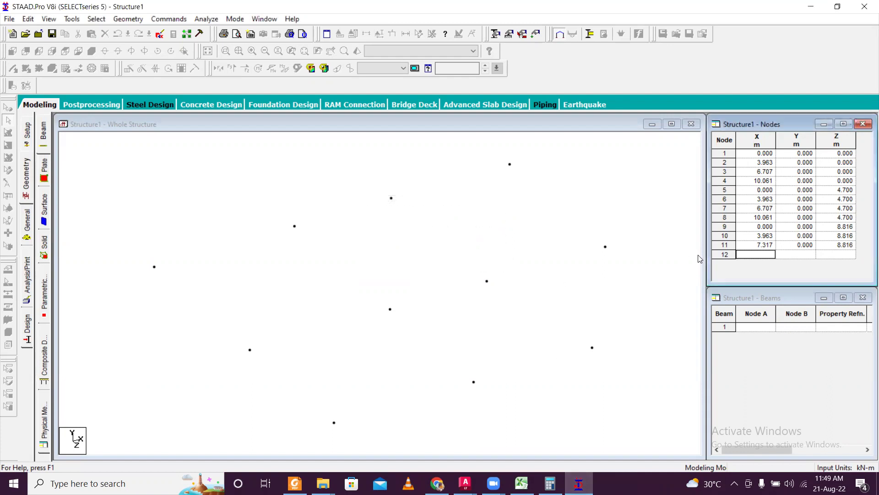
pyautogui.write('10.0')
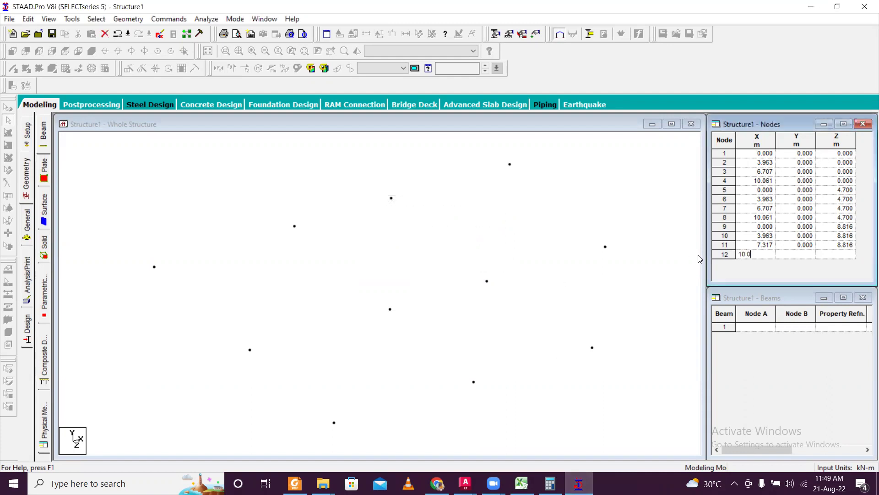
pyautogui.write('609')
pyautogui.press('Tab')
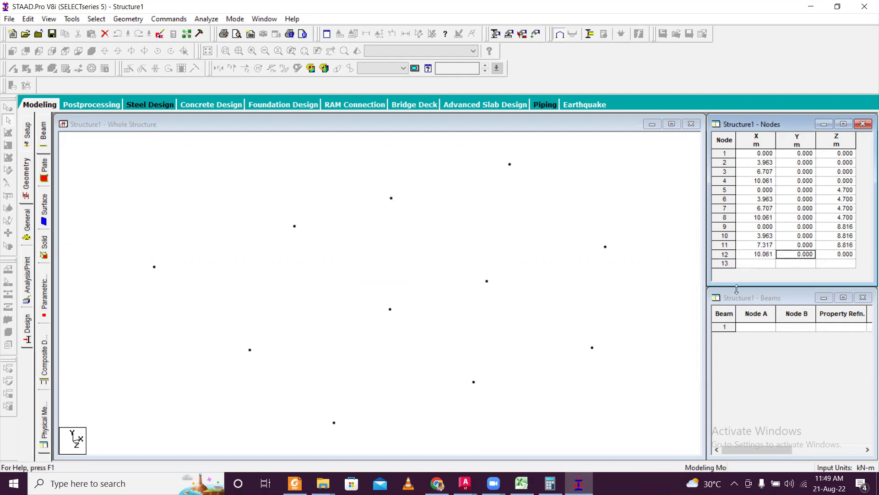
pyautogui.click(578, 483)
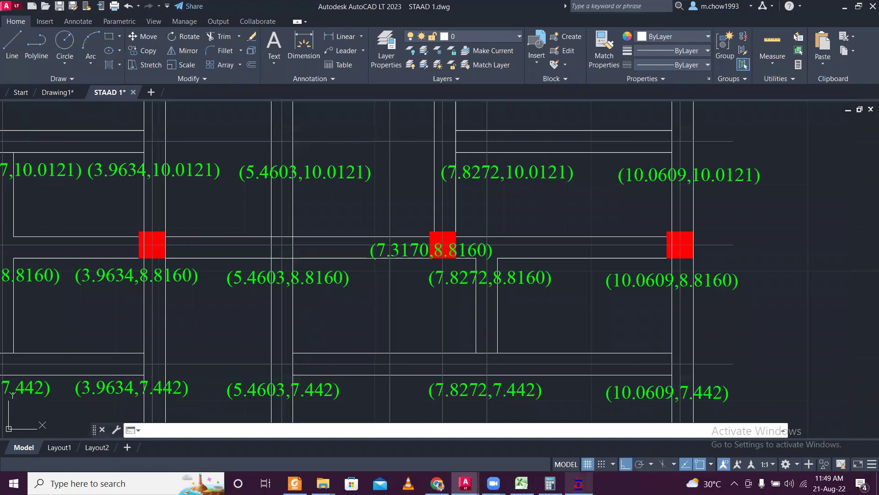
pyautogui.click(578, 483)
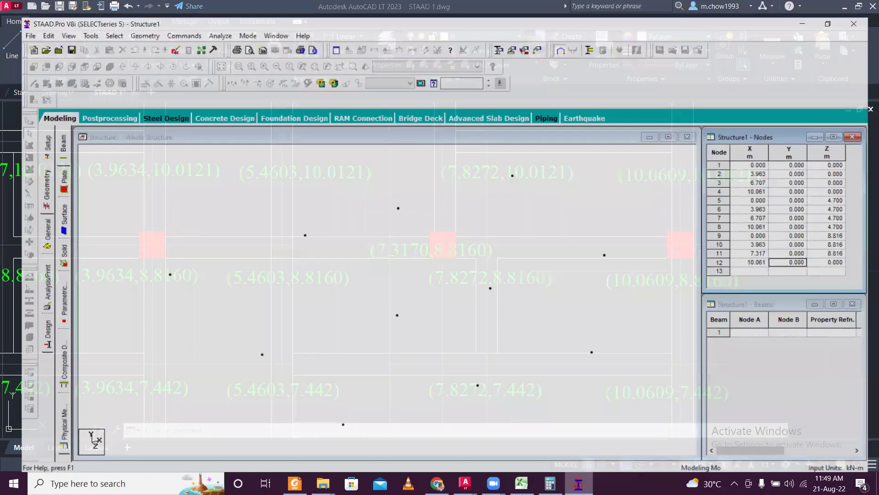
pyautogui.press('Tab')
pyautogui.write('8.8160')
pyautogui.press('Return')
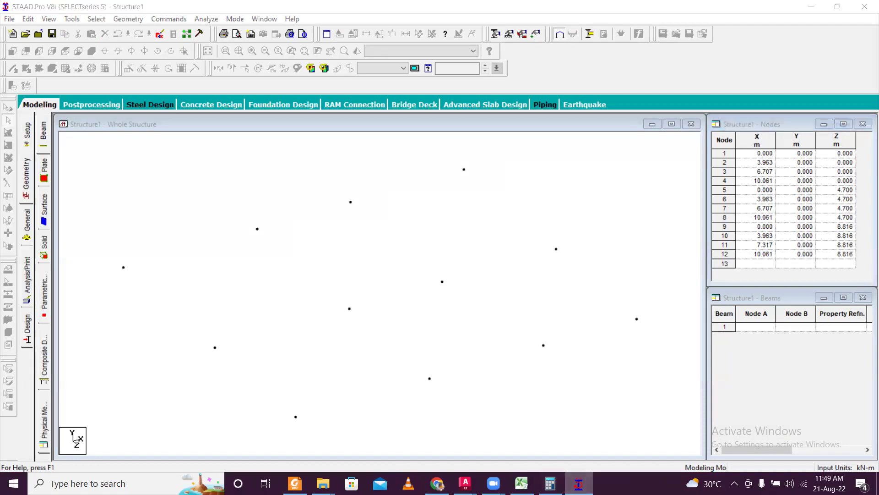
# Examine the coordinates of the fourth row of columns in the AutoCAD centreline plan
pyautogui.hotkey('alt', 'Tab')
pyautogui.scroll(5, 335, 169)
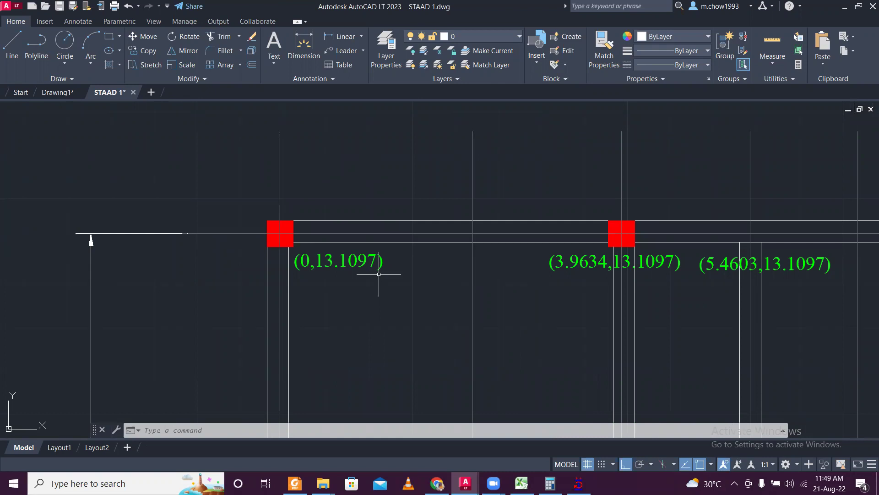
pyautogui.click(578, 484)
pyautogui.click(579, 483)
pyautogui.scroll(-3, 540, 315)
pyautogui.moveTo(646, 369); pyautogui.dragTo(616, 326, button='middle')
pyautogui.scroll(1, 616, 326)
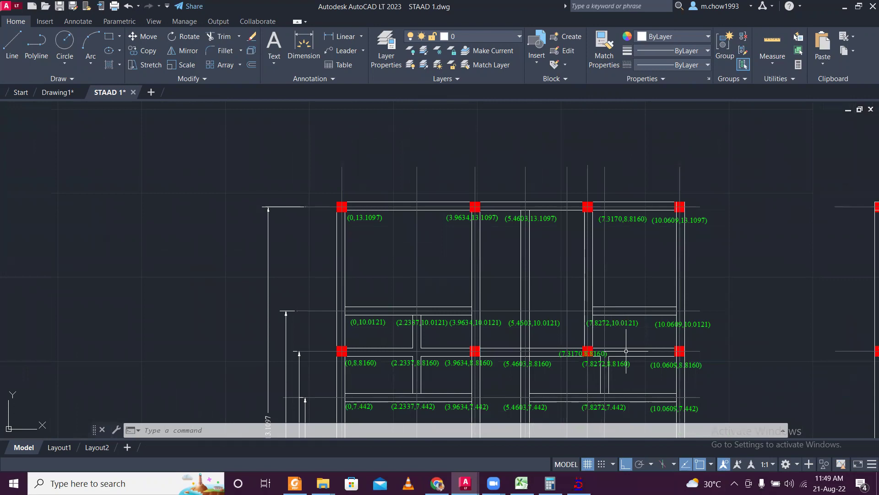
pyautogui.click(578, 483)
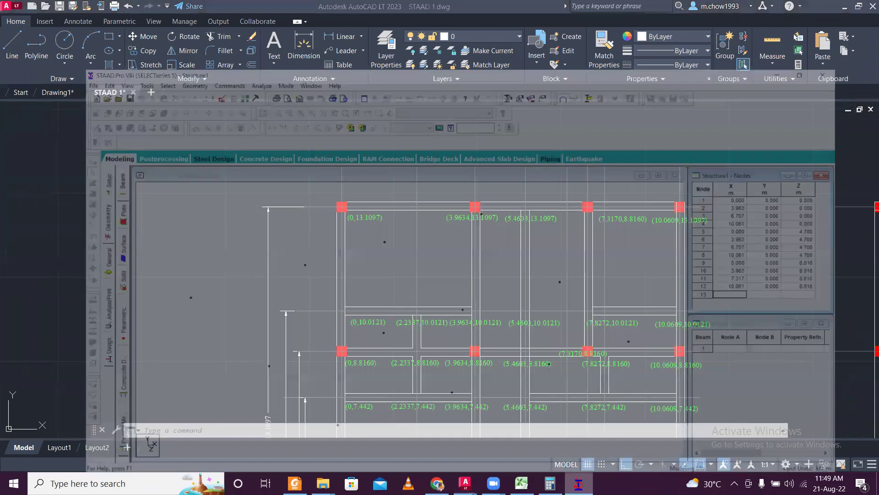
pyautogui.hotkey('alt', 'Tab')
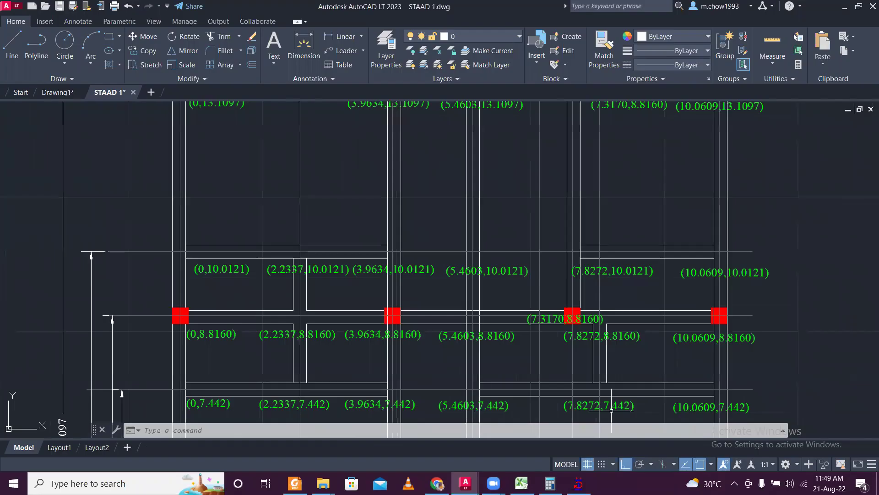
pyautogui.click(578, 483)
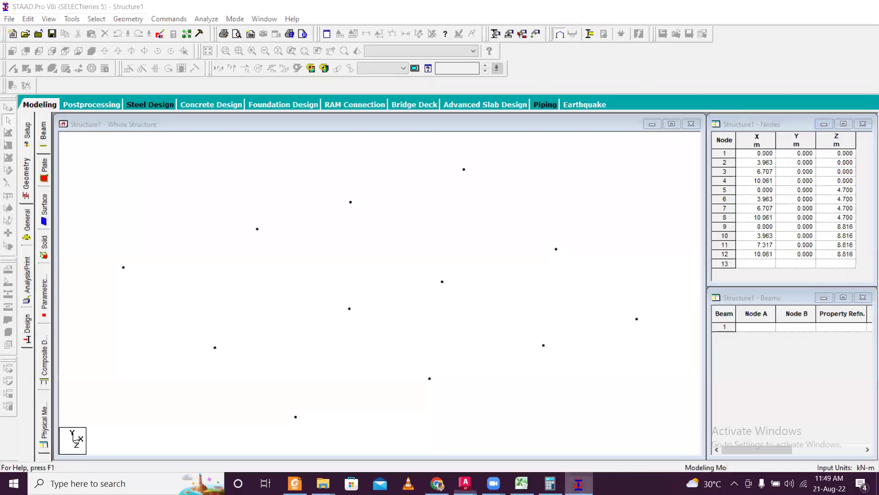
pyautogui.click(579, 483)
pyautogui.moveTo(487, 230); pyautogui.dragTo(505, 321, button='middle')
pyautogui.moveTo(354, 207); pyautogui.dragTo(286, 250, button='middle')
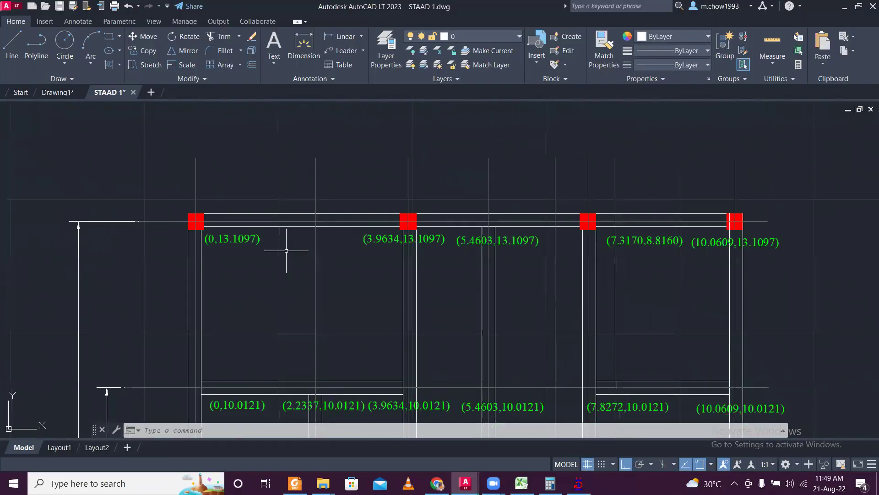
pyautogui.scroll(2, 290, 249)
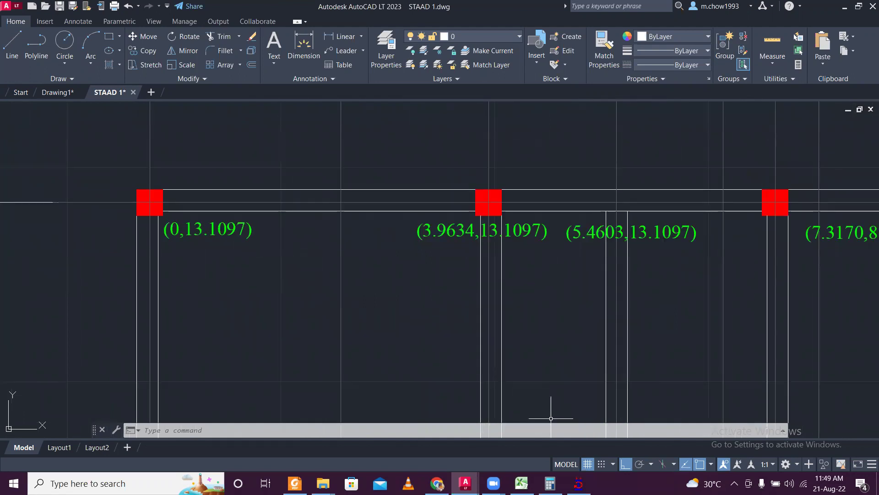
# Add node 13 in STAAD.Pro at X 0, Y 0, Z 13.110 m for the fourth row's first column
pyautogui.hotkey('alt', 'Tab')
pyautogui.write('0')
pyautogui.press('Tab')
pyautogui.press('Tab')
pyautogui.write('13.110')
pyautogui.press('Tab')
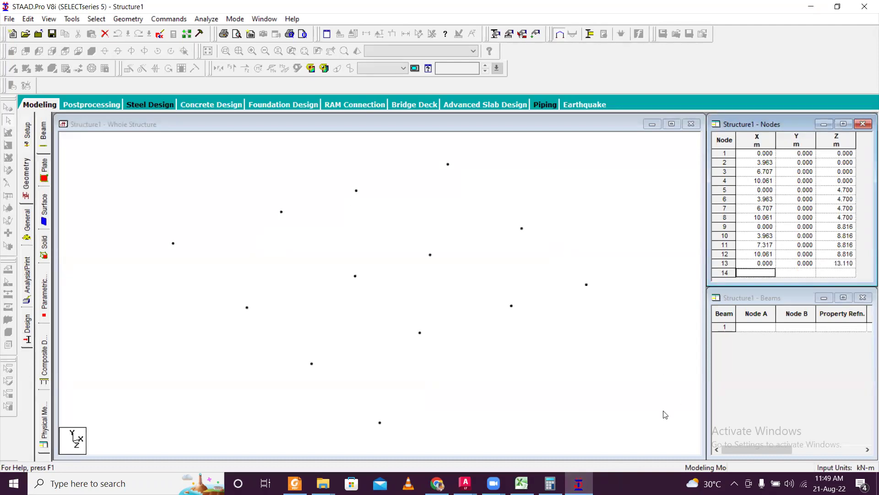
# Check the fourth row's second column in AutoCAD and add node 14 at X 3.963 m, Y 0, Z 13.1097 m in STAAD.Pro
pyautogui.click(579, 483)
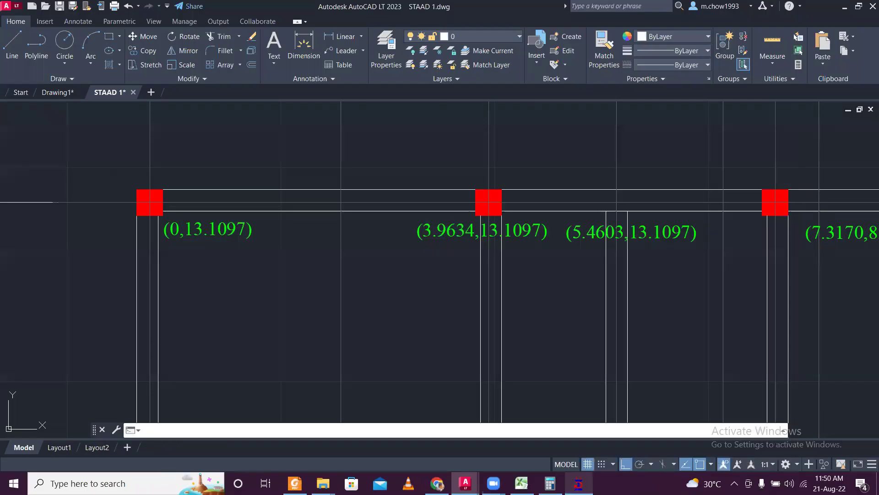
pyautogui.click(578, 483)
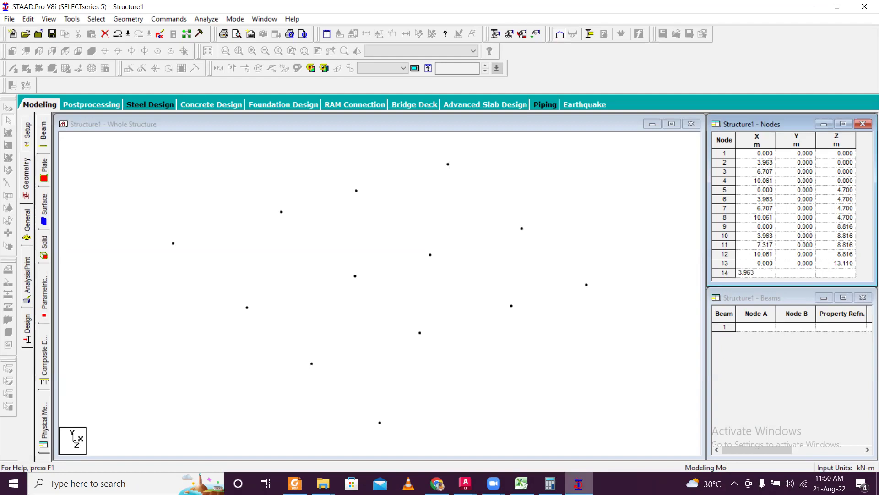
pyautogui.press('Tab')
pyautogui.press('Tab')
pyautogui.write('1')
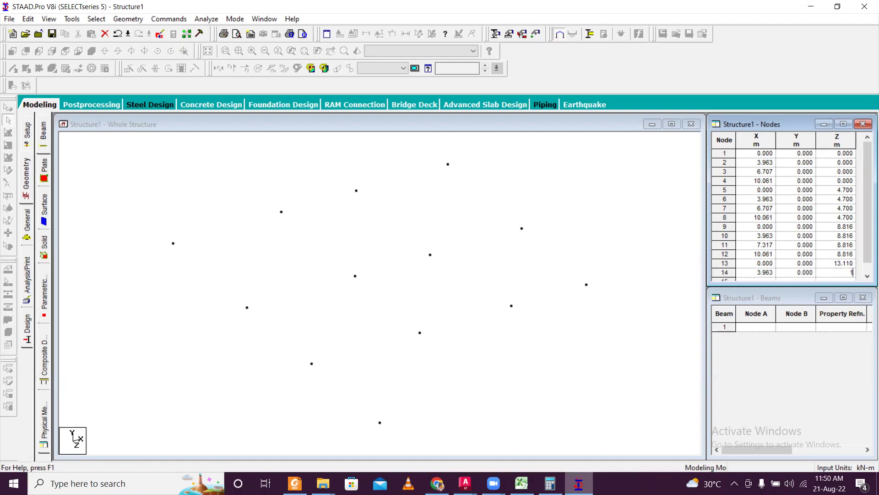
pyautogui.click(579, 483)
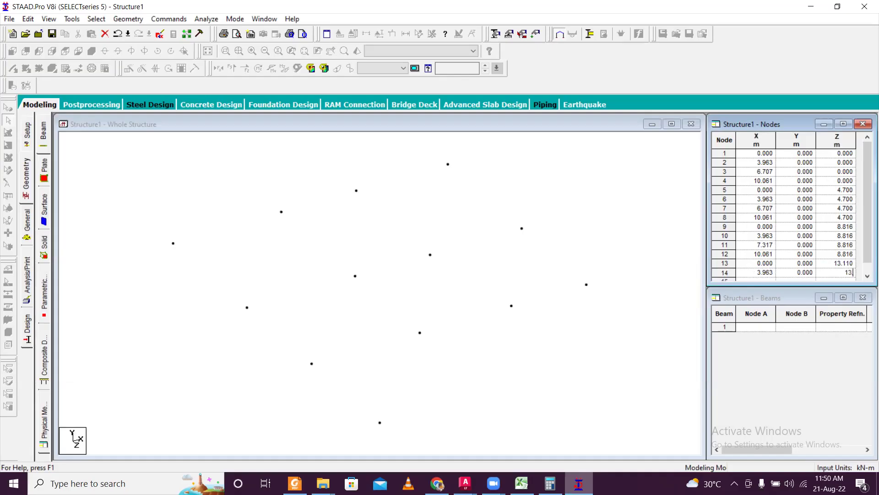
pyautogui.write('1097')
pyautogui.press('Return')
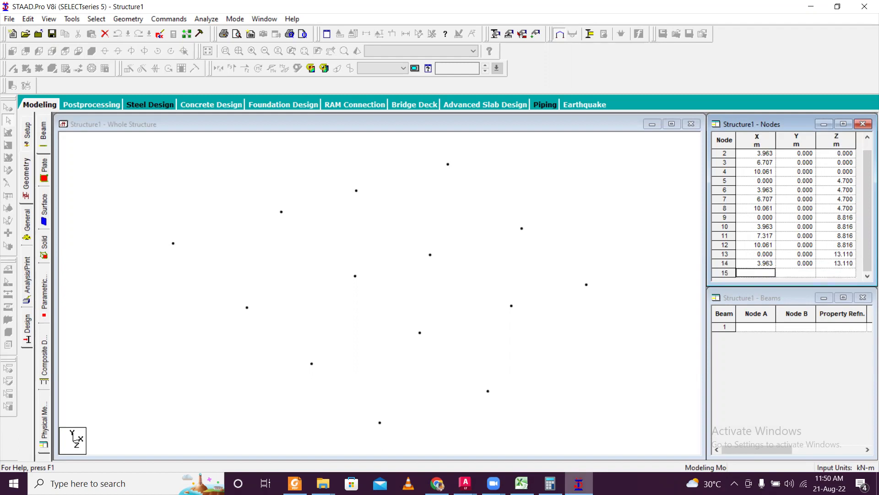
# Check the fourth row's third column in AutoCAD and enter X 7.1370 m for node 15 in STAAD.Pro
pyautogui.click(579, 483)
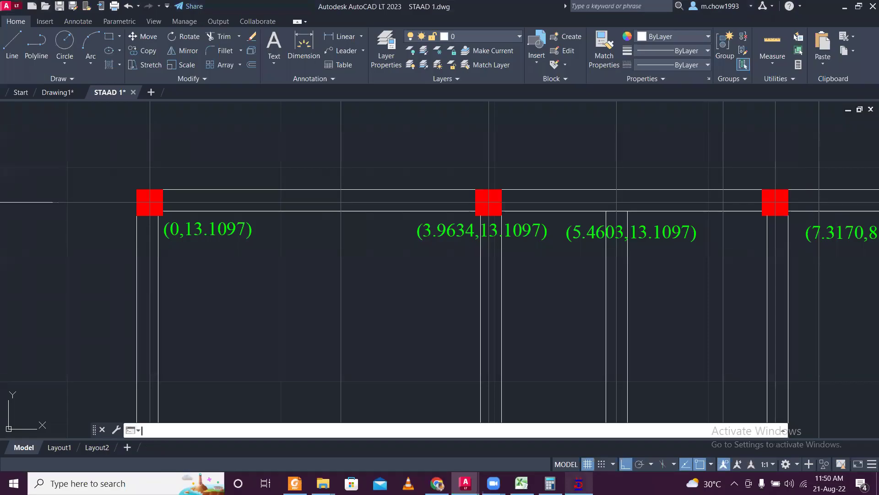
pyautogui.moveTo(736, 359); pyautogui.dragTo(294, 355, button='middle')
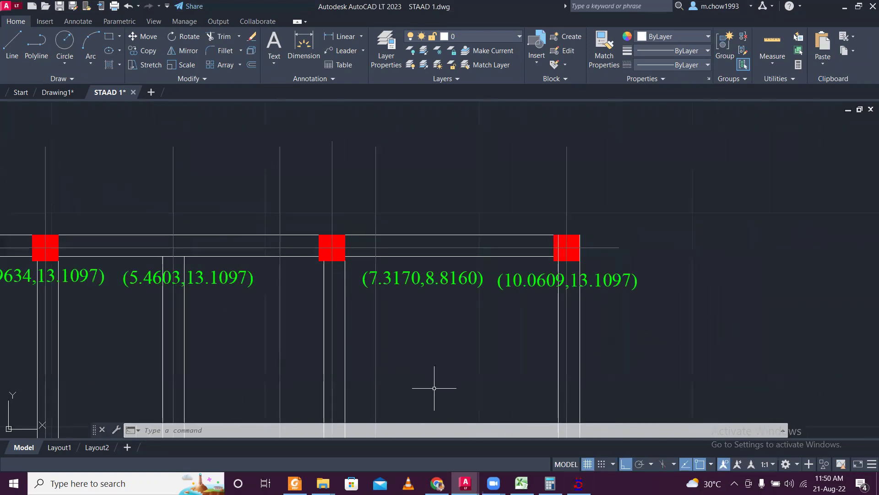
pyautogui.click(579, 483)
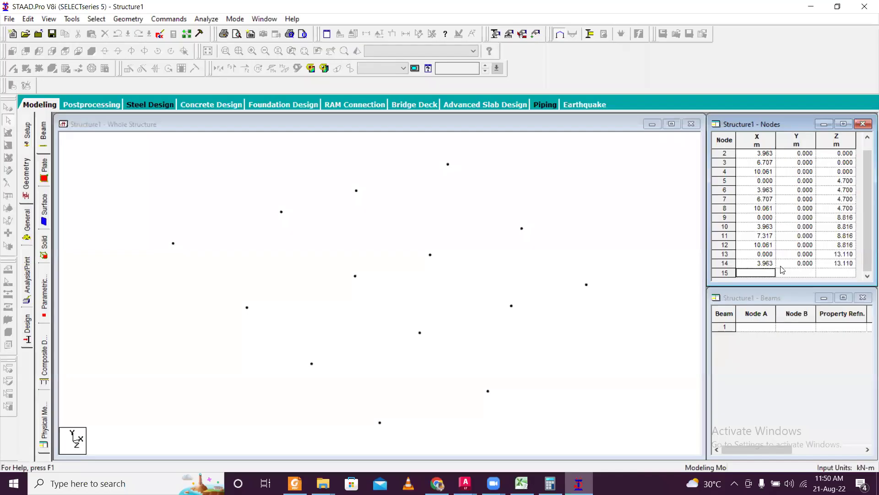
pyautogui.click(768, 235)
pyautogui.click(762, 274)
pyautogui.write('7.1370')
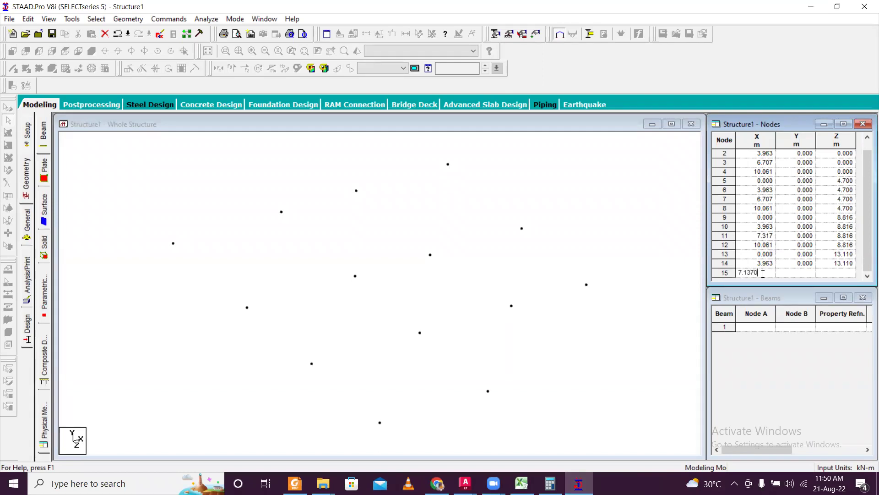
pyautogui.press('Tab')
pyautogui.press('Tab')
# Keep node 15's Y at 0 and set its Z coordinate to 13.110 m, checking the value in AutoCAD
pyautogui.write('1')
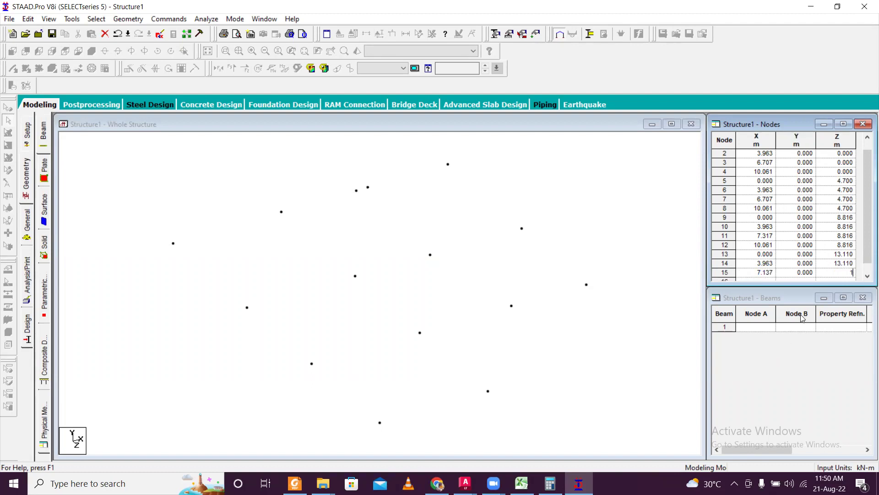
pyautogui.write('3.11')
pyautogui.click(579, 484)
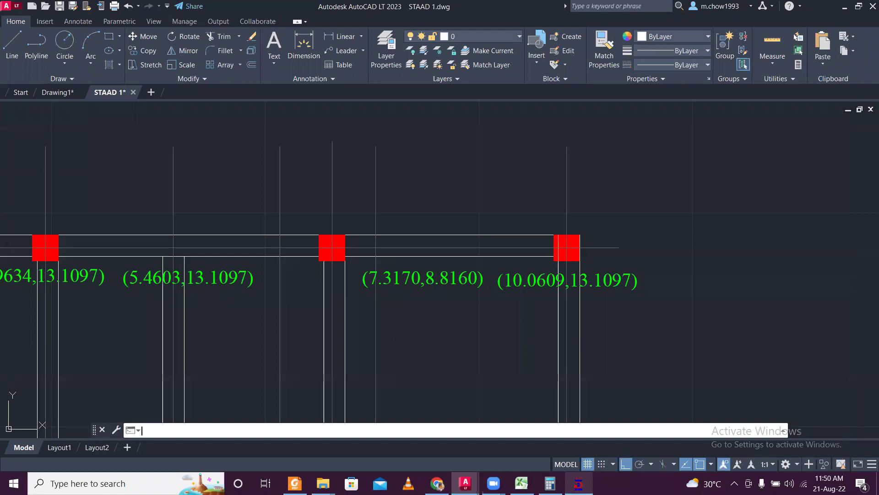
pyautogui.hotkey('alt', 'Tab')
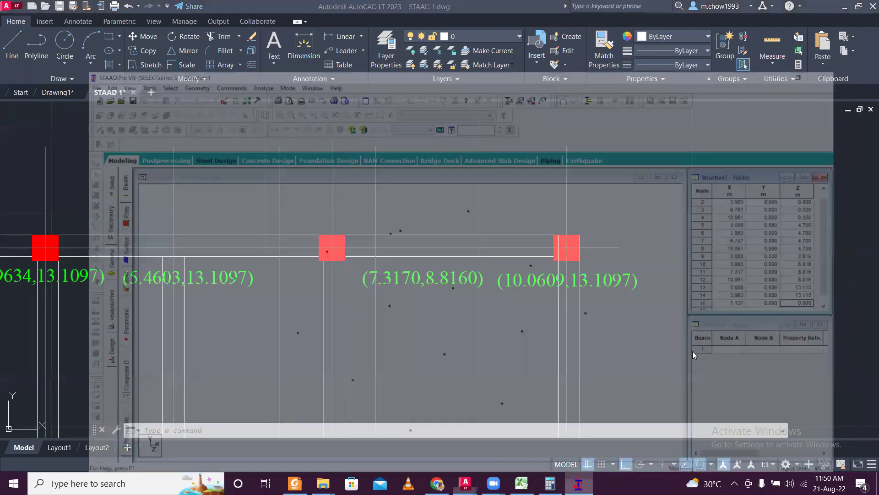
pyautogui.write('13.11')
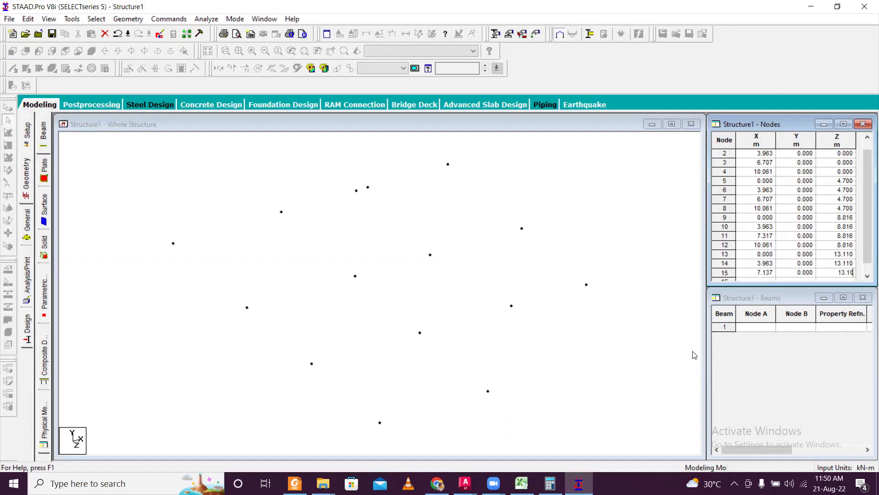
pyautogui.press('Return')
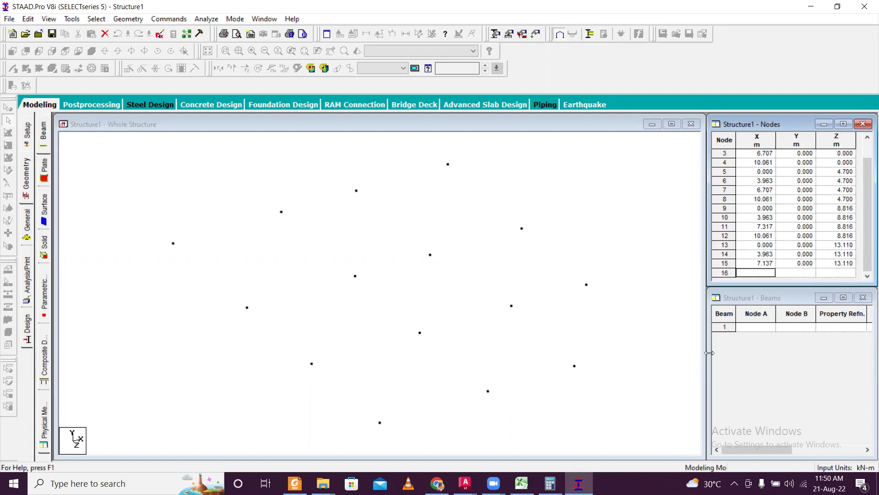
# Check the fourth row's last column in AutoCAD and add node 16 at X 10.0609 m, Y 0, Z 13.1097 m in STAAD.Pro
pyautogui.click(579, 483)
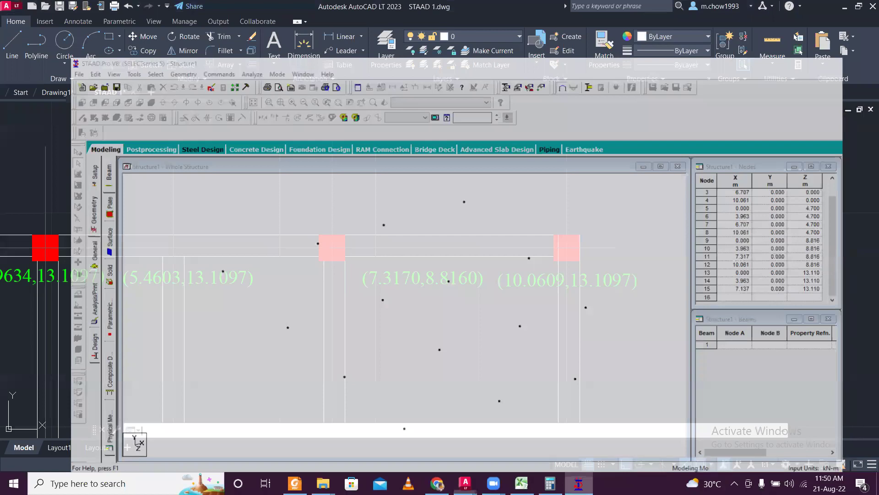
pyautogui.click(578, 483)
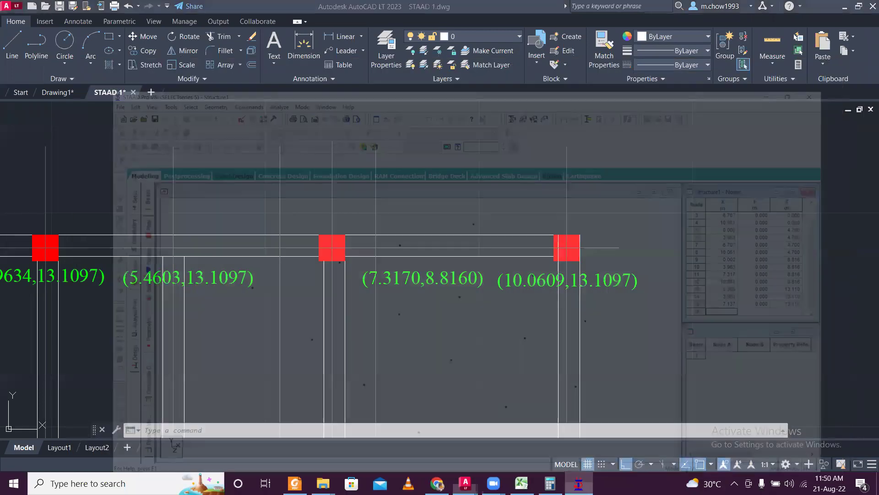
pyautogui.write('10.0609')
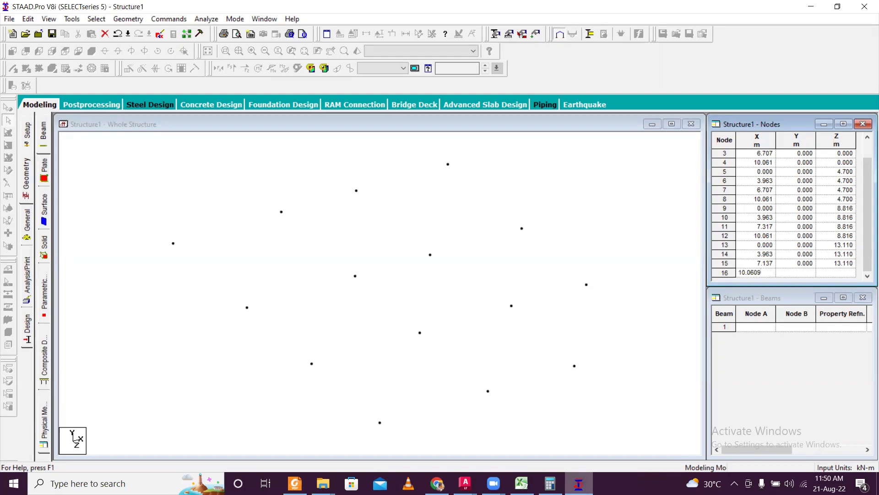
pyautogui.press('Tab')
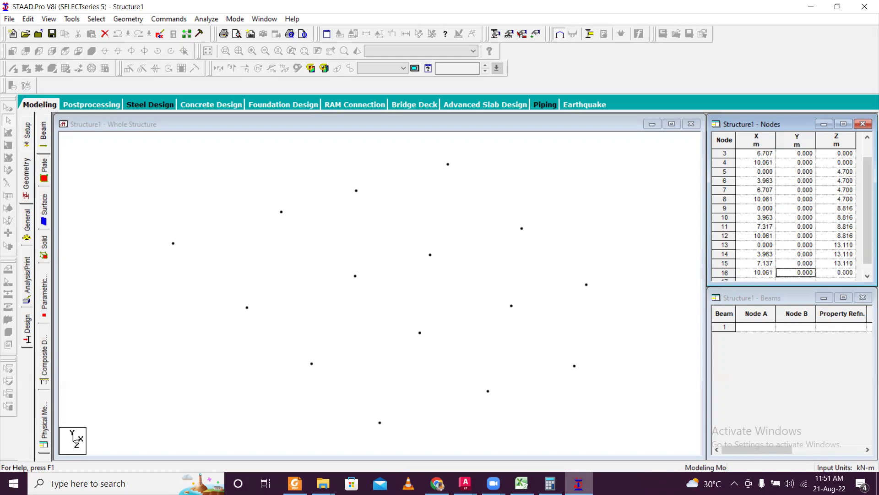
pyautogui.click(576, 482)
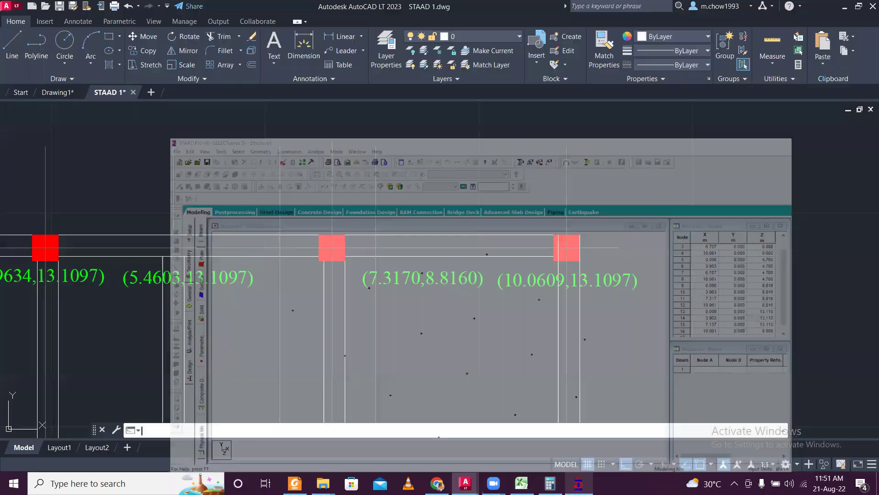
pyautogui.click(578, 482)
pyautogui.write('1')
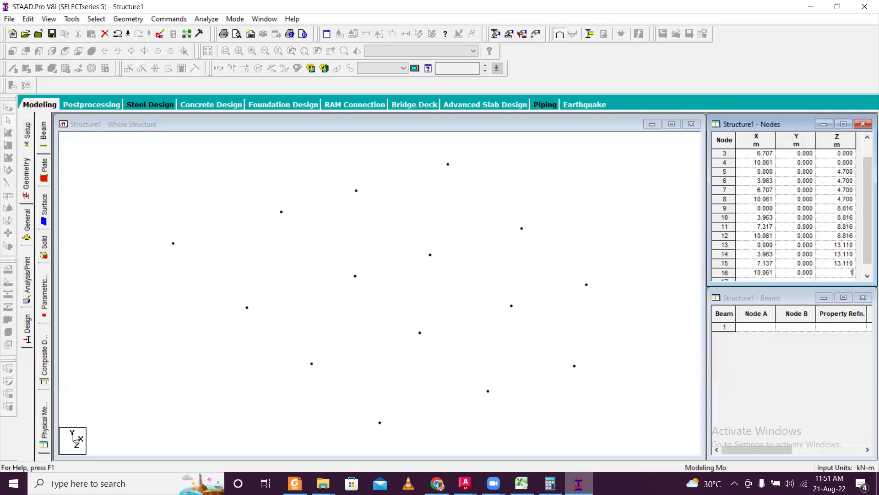
pyautogui.write('3.1097')
pyautogui.press('Return')
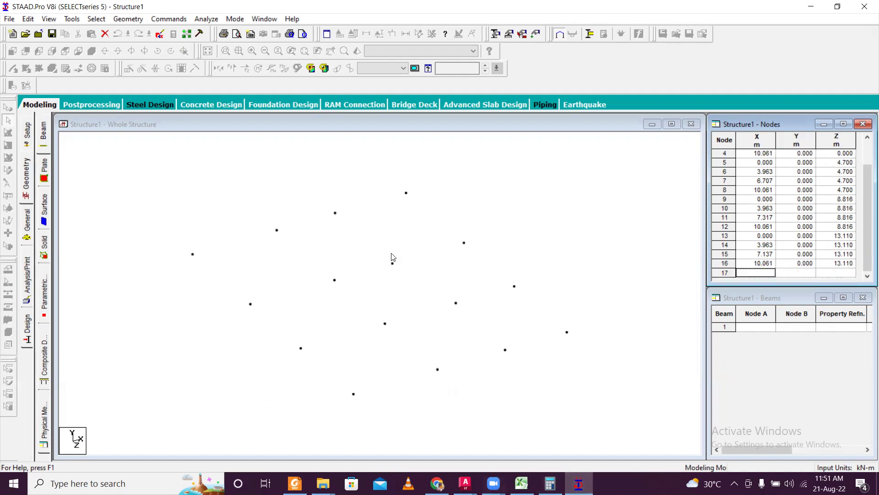
# Switch the whole-structure view to a plan view from above
pyautogui.click(132, 210)
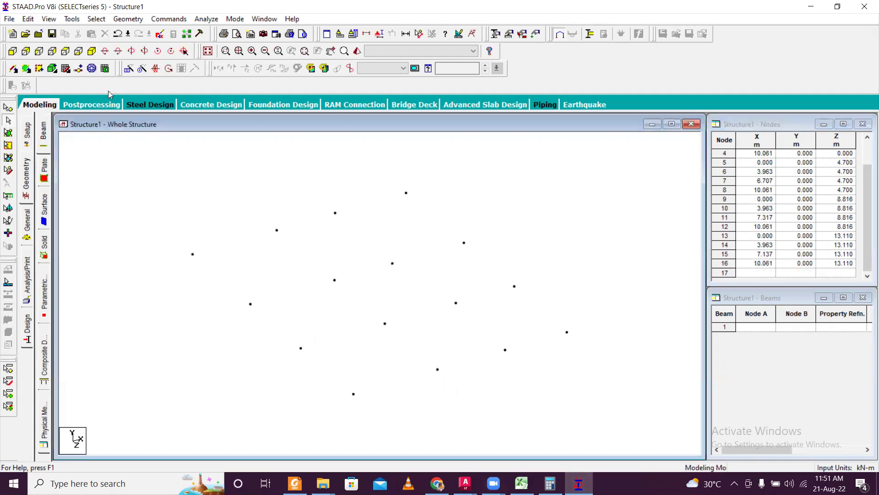
pyautogui.click(78, 51)
pyautogui.scroll(-1, 247, 184)
pyautogui.scroll(1, 365, 208)
pyautogui.scroll(-1, 333, 211)
# Activate node selection and select all the column nodes in the plan view
pyautogui.moveTo(294, 193); pyautogui.dragTo(498, 380)
pyautogui.moveTo(259, 170); pyautogui.dragTo(505, 390)
pyautogui.click(8, 107)
pyautogui.moveTo(281, 194); pyautogui.dragTo(478, 387)
pyautogui.scroll(3, 469, 353)
pyautogui.scroll(-1, 472, 351)
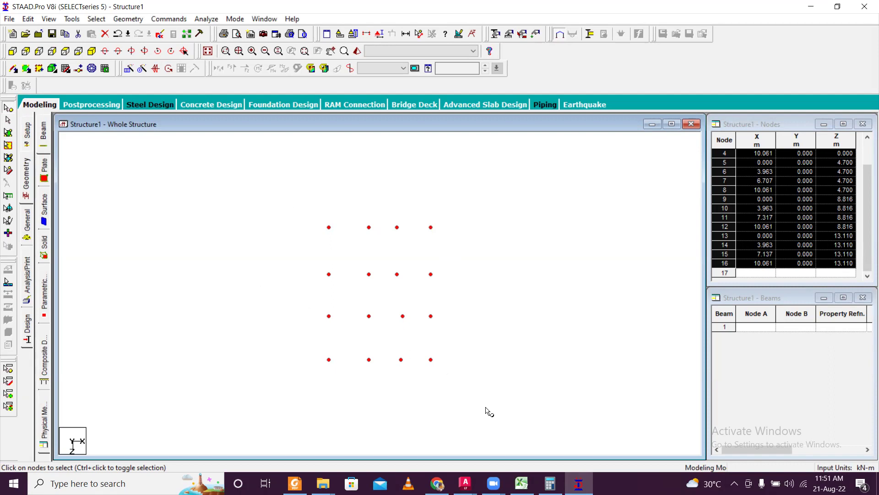
# Calculate 1.5 + 0.45 in Calculator and close it
pyautogui.click(550, 483)
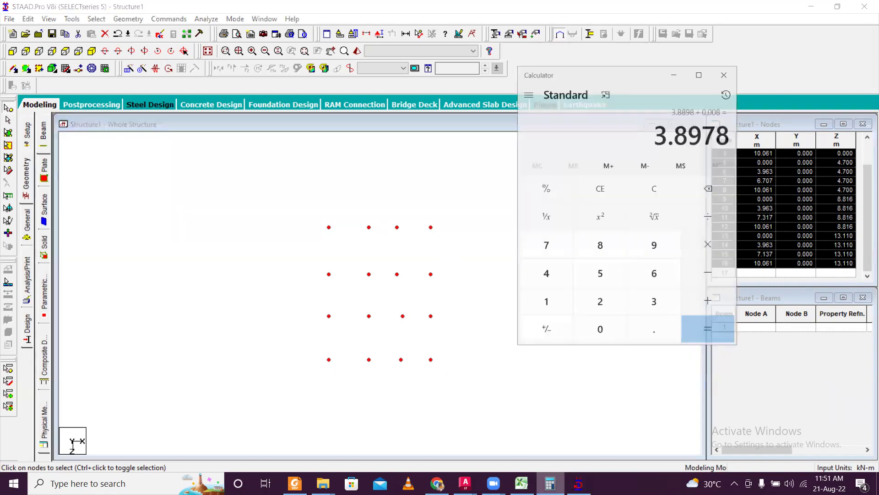
pyautogui.click(679, 178)
pyautogui.click(550, 293)
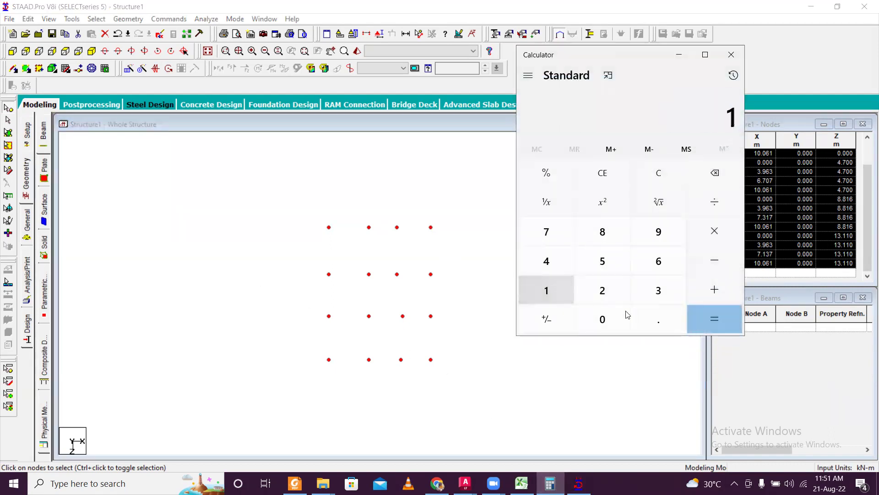
pyautogui.click(658, 322)
pyautogui.click(603, 261)
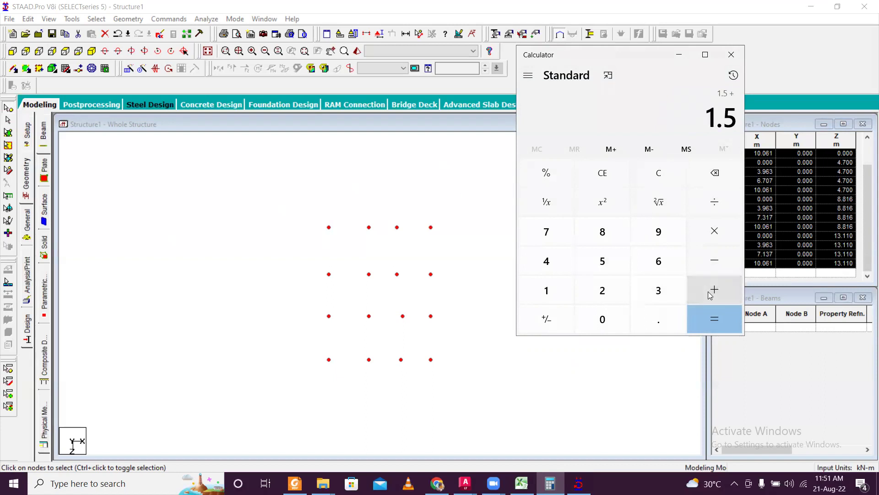
pyautogui.click(655, 320)
pyautogui.click(546, 261)
pyautogui.click(606, 258)
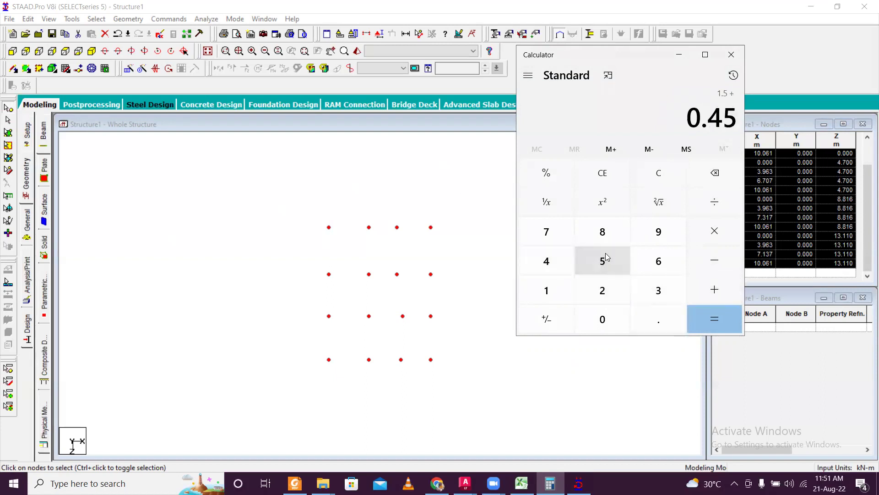
pyautogui.click(713, 322)
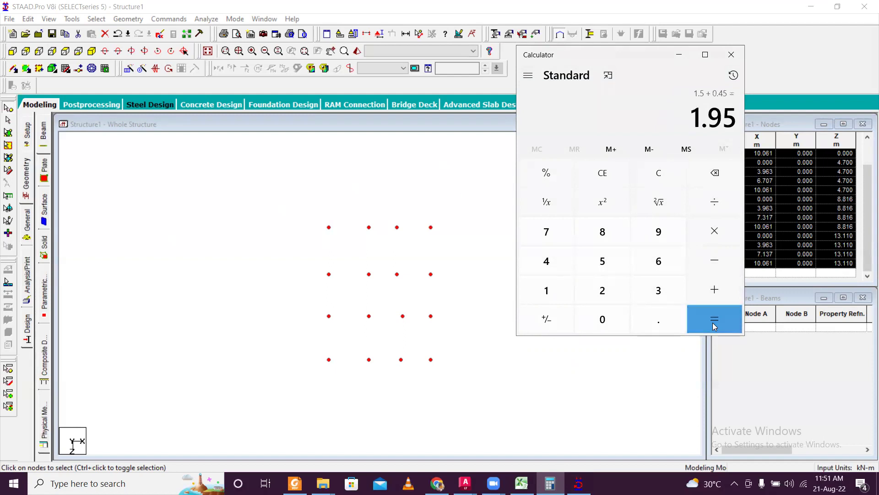
pyautogui.click(733, 55)
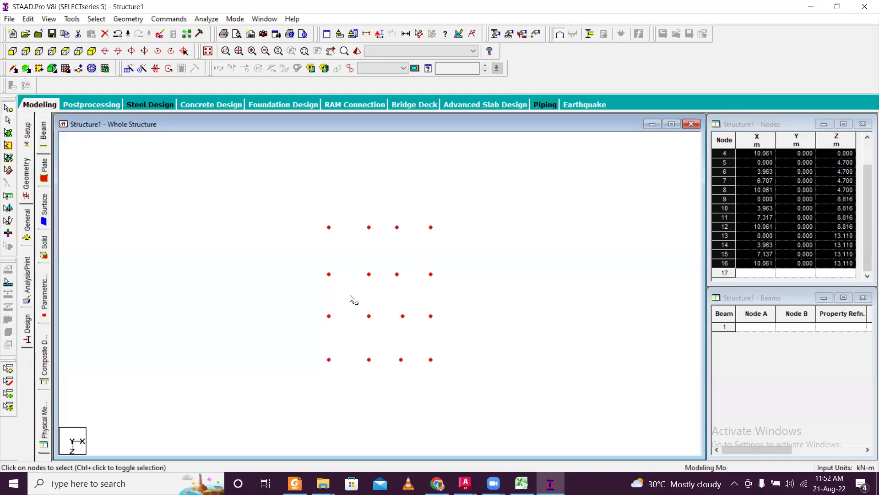
pyautogui.click(550, 483)
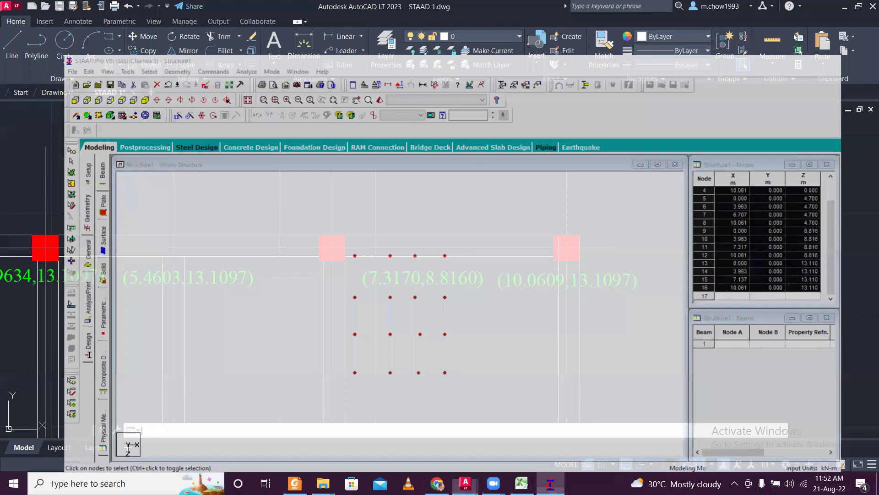
pyautogui.click(551, 483)
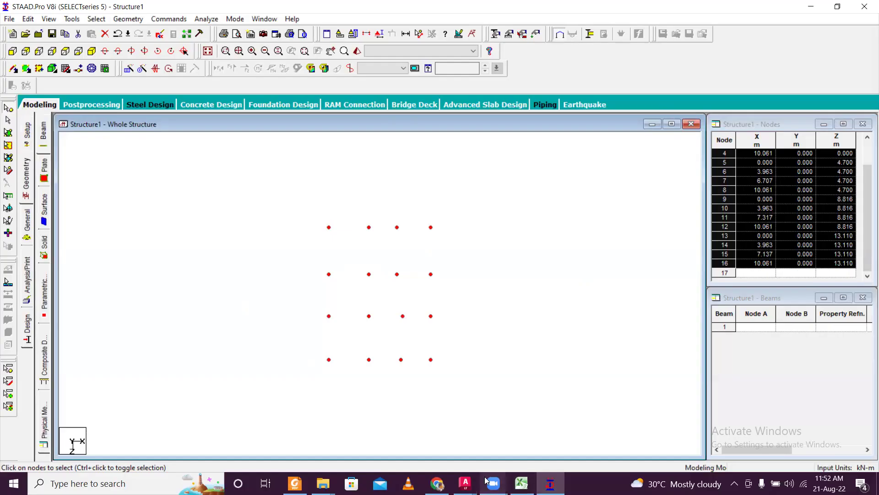
pyautogui.moveTo(465, 483)
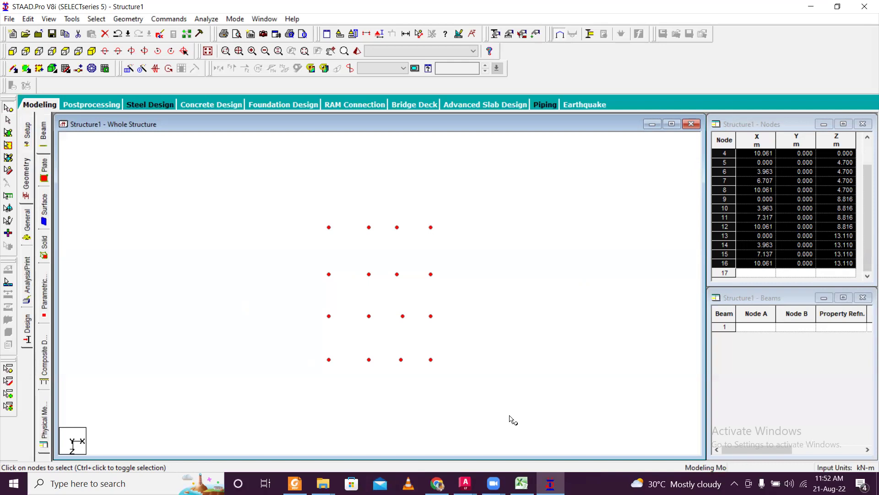
# Open Calculator and work out 1.5 + 0.45 for the column depth below the plan level
pyautogui.click(126, 484)
pyautogui.write('ca')
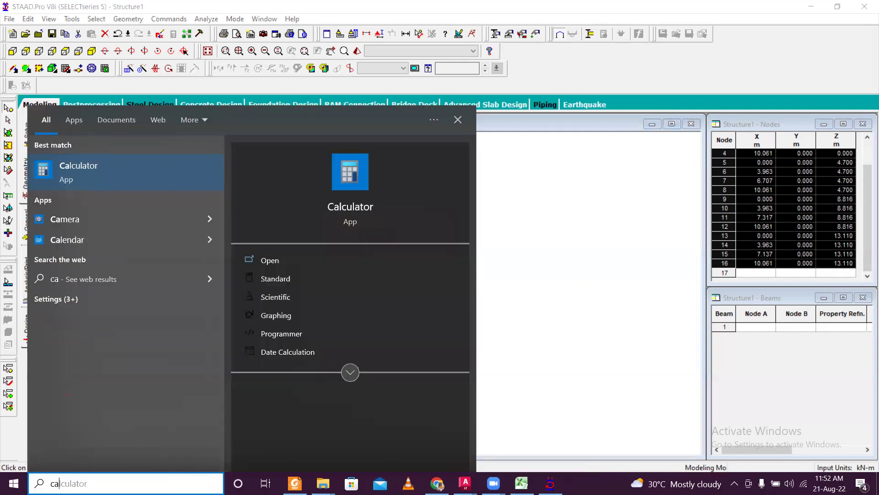
pyautogui.click(133, 182)
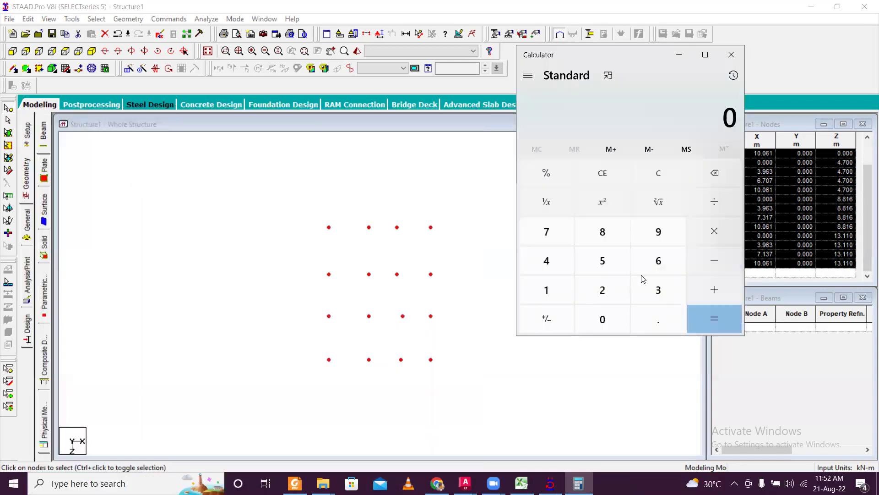
pyautogui.click(568, 299)
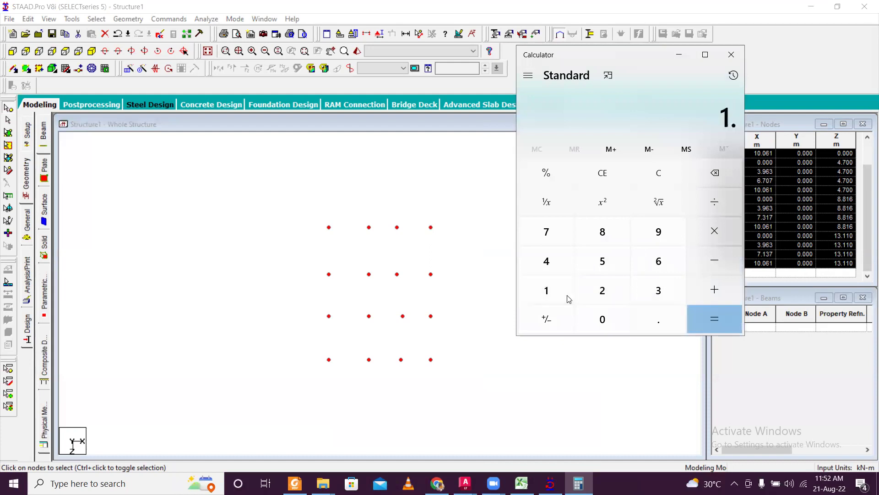
pyautogui.press('5')
pyautogui.press('+')
pyautogui.press('.')
pyautogui.press('4')
pyautogui.press('5')
pyautogui.press('Return')
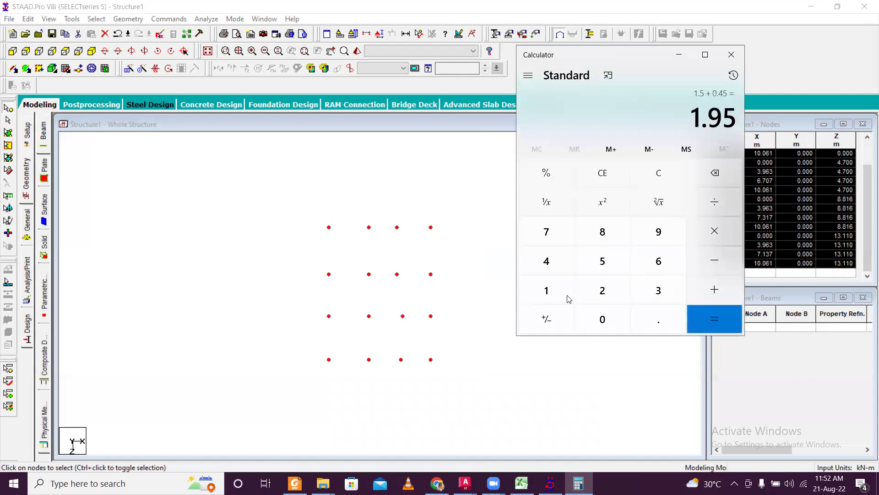
# Subtract 0.25 from the calculated sum and minimise Calculator to return to STAAD.Pro
pyautogui.press('/')
pyautogui.press('-')
pyautogui.write('0.25')
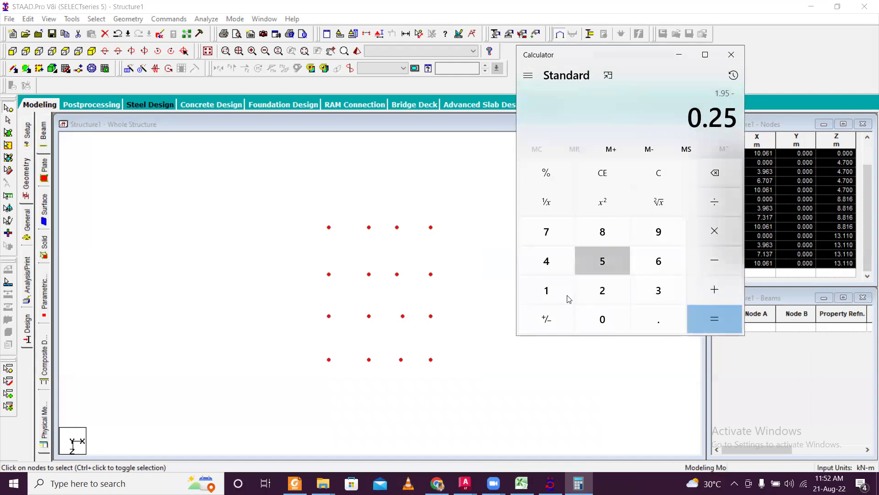
pyautogui.press('Return')
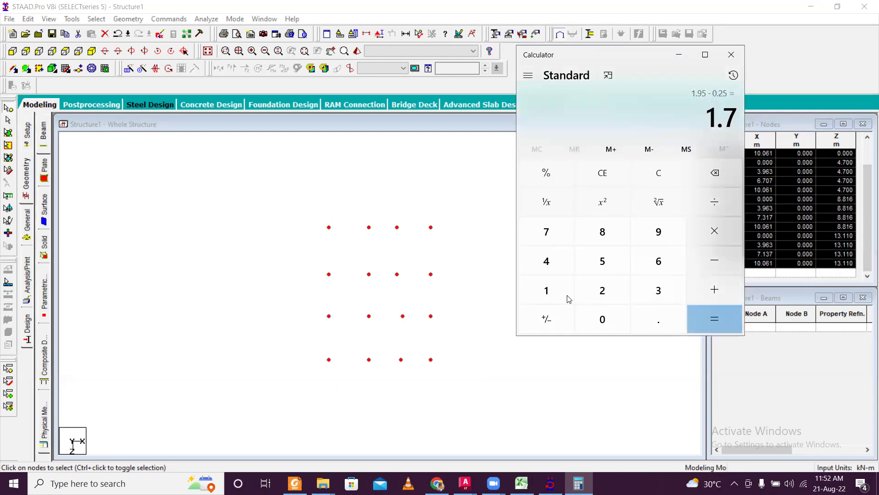
pyautogui.click(680, 54)
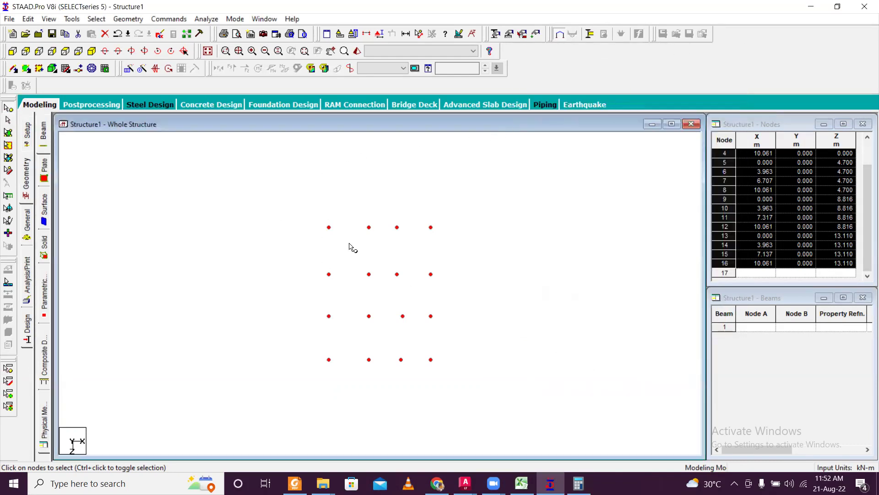
# Copy the selected column nodes with Translational Repeat in the global Y direction, using one step with -1.7 m spacing
pyautogui.click(129, 69)
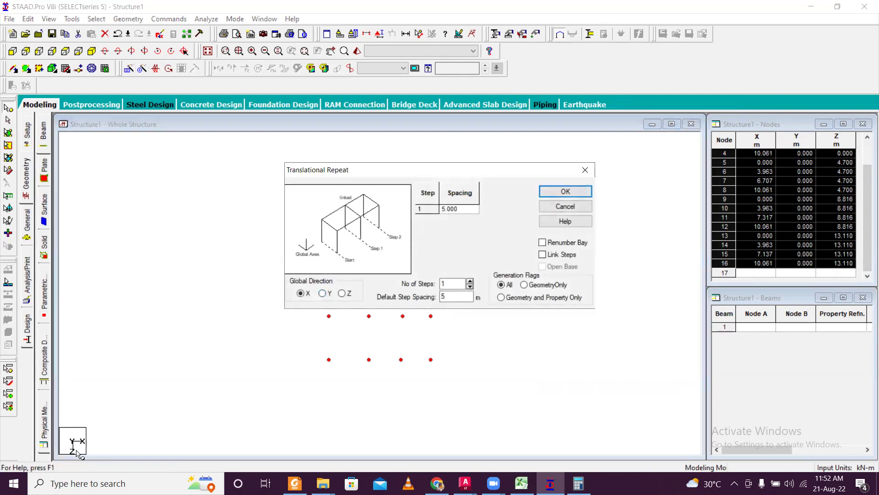
pyautogui.click(323, 293)
pyautogui.click(466, 210)
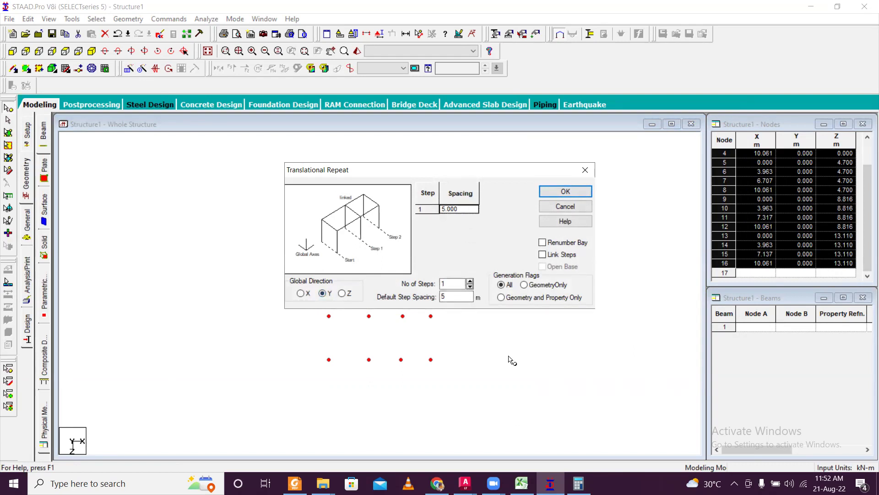
pyautogui.click(579, 483)
pyautogui.click(579, 483)
pyautogui.doubleClick(456, 295)
pyautogui.press('BackSpace')
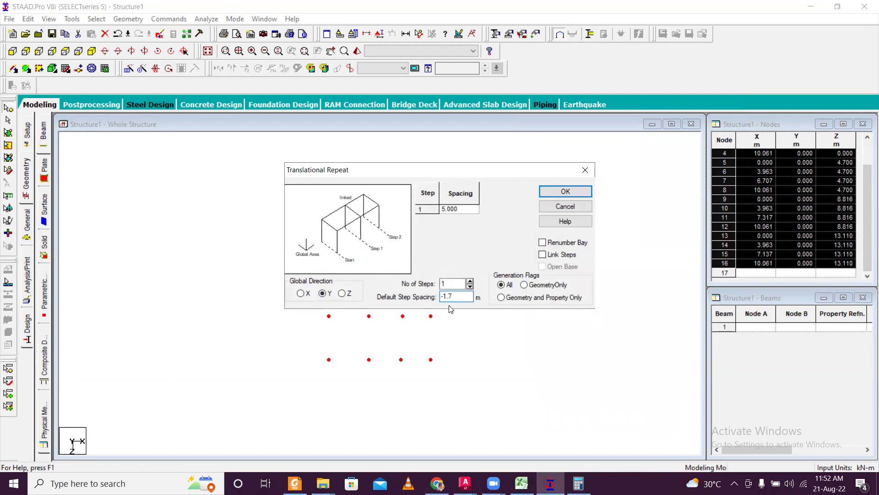
pyautogui.click(555, 192)
# Switch to the isometric view and add vertical column members connecting each lower node to the node directly above it
pyautogui.click(91, 51)
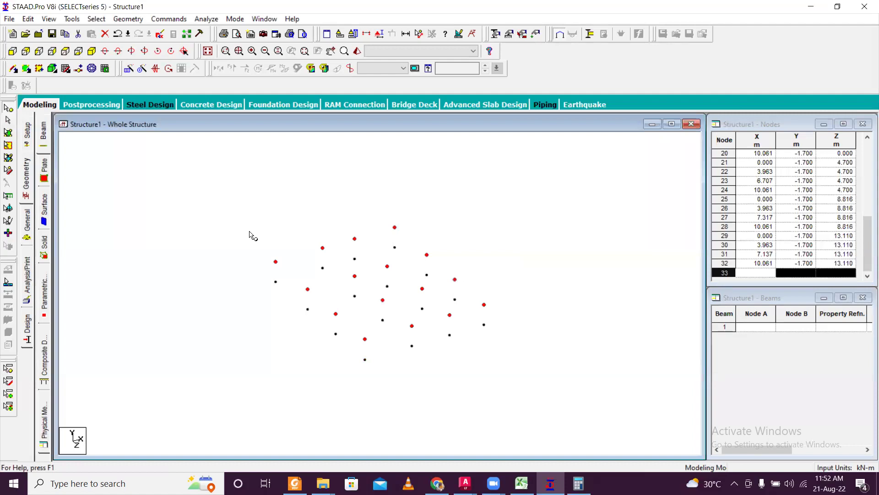
pyautogui.click(12, 70)
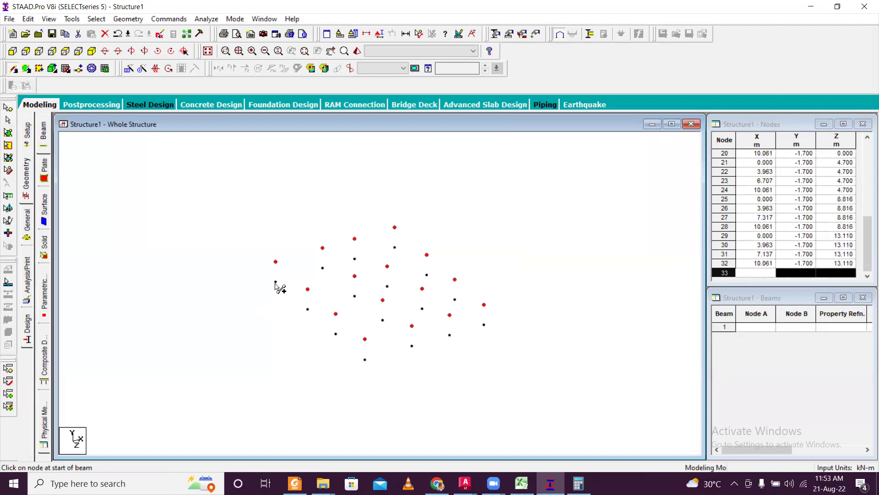
pyautogui.moveTo(277, 284); pyautogui.dragTo(372, 360)
pyautogui.click(13, 68)
pyautogui.moveTo(365, 360); pyautogui.dragTo(484, 304)
pyautogui.moveTo(339, 333); pyautogui.dragTo(455, 280)
pyautogui.moveTo(308, 308); pyautogui.dragTo(428, 255)
pyautogui.moveTo(278, 282)
pyautogui.mouseDown()
pyautogui.moveTo(276, 262)
pyautogui.moveTo(394, 227)
pyautogui.mouseUp()
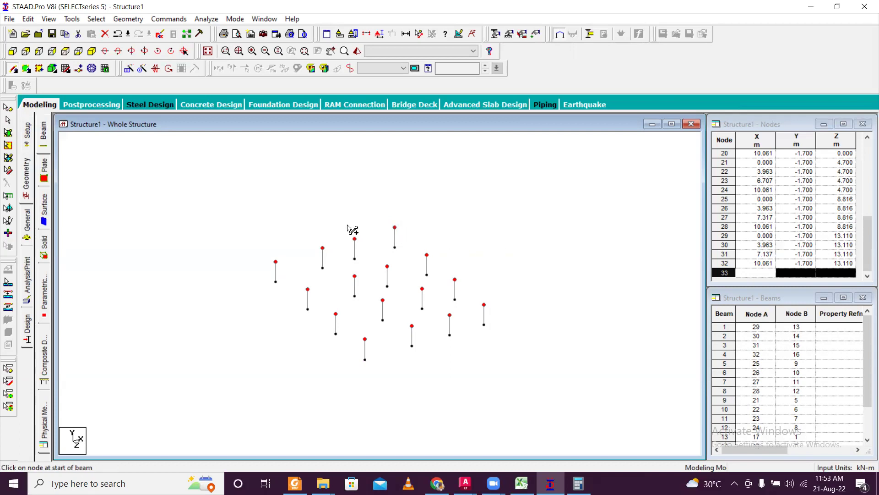
pyautogui.press('Escape')
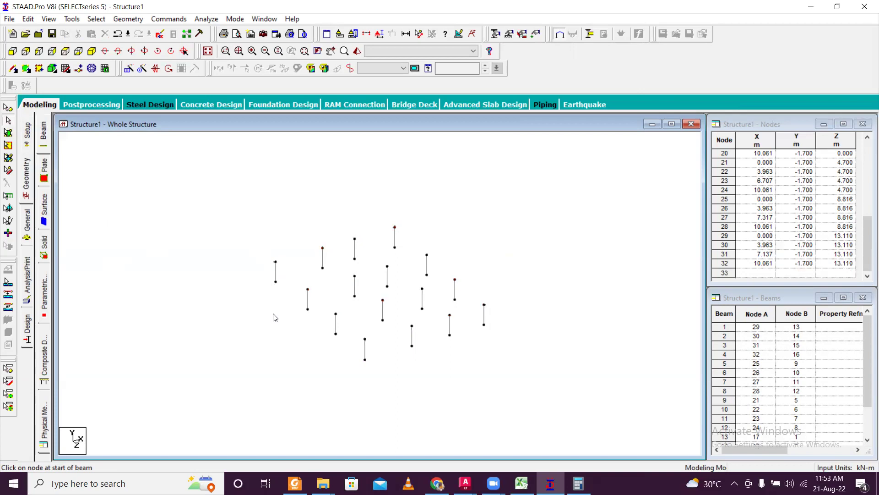
pyautogui.scroll(4, 508, 296)
pyautogui.scroll(-3, 513, 291)
pyautogui.scroll(3, 513, 290)
pyautogui.scroll(-3, 515, 293)
# Activate the X cell of node 33 in the Nodes table and examine the annotated beam layout plans in AutoCAD
pyautogui.click(762, 273)
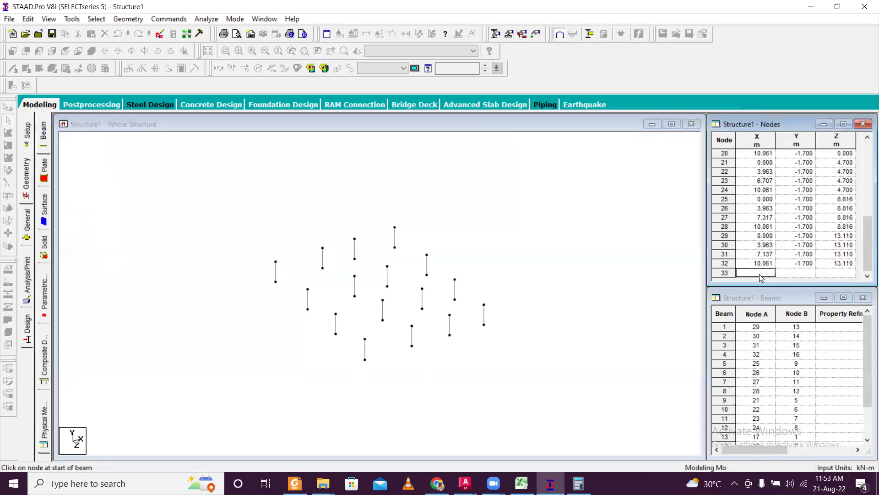
pyautogui.click(551, 483)
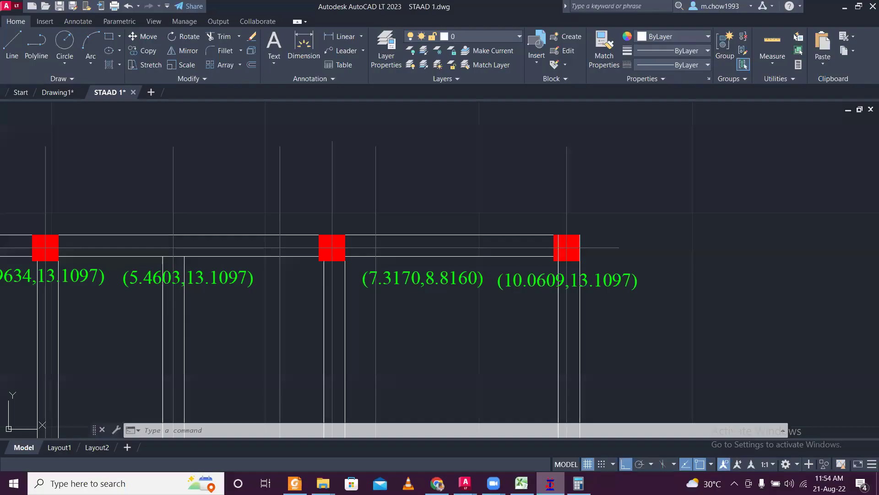
pyautogui.scroll(-5, 471, 289)
pyautogui.moveTo(439, 338); pyautogui.dragTo(426, 256, button='middle')
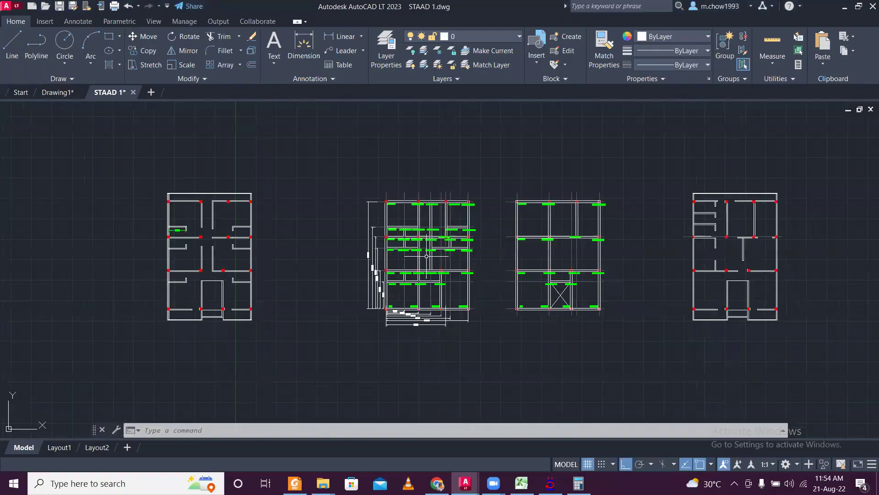
pyautogui.scroll(5, 426, 256)
pyautogui.scroll(-3, 461, 236)
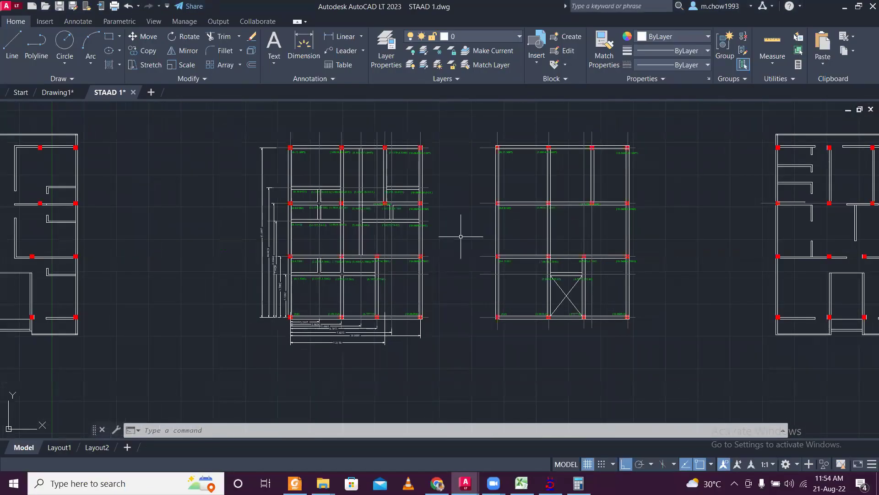
pyautogui.scroll(2, 461, 236)
pyautogui.scroll(-2, 426, 180)
pyautogui.scroll(2, 413, 251)
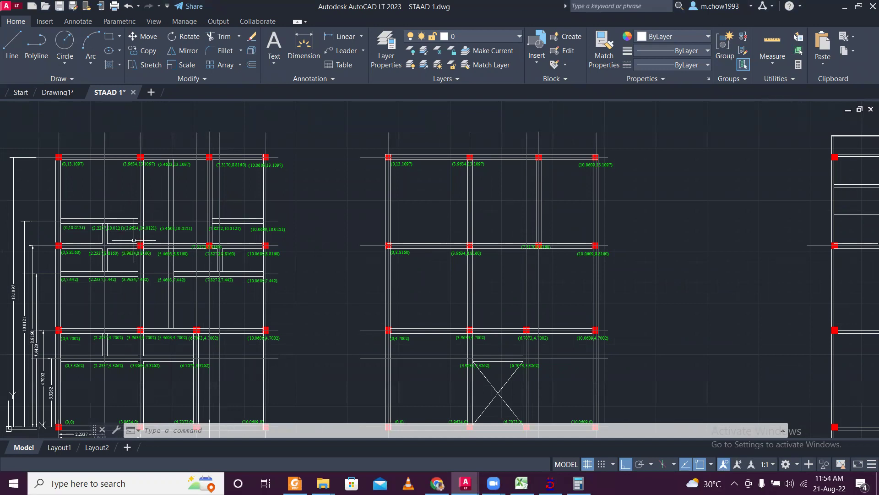
# Examine the beam-intersection coordinates between the first two column rows of the dimensioned AutoCAD plan and return to STAAD.Pro
pyautogui.scroll(1, 109, 255)
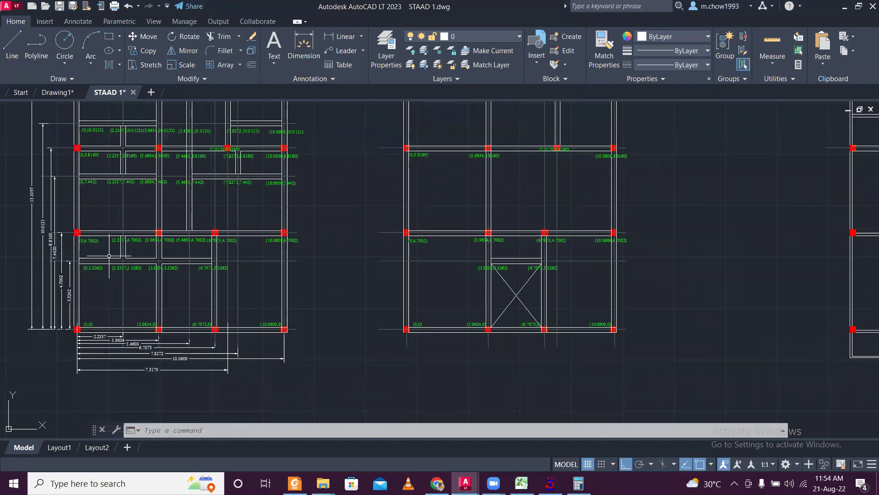
pyautogui.scroll(2, 110, 255)
pyautogui.scroll(-3, 110, 255)
pyautogui.scroll(2, 406, 202)
pyautogui.scroll(1, 384, 274)
pyautogui.scroll(-1, 380, 267)
pyautogui.moveTo(115, 255); pyautogui.dragTo(304, 234, button='middle')
pyautogui.scroll(2, 306, 234)
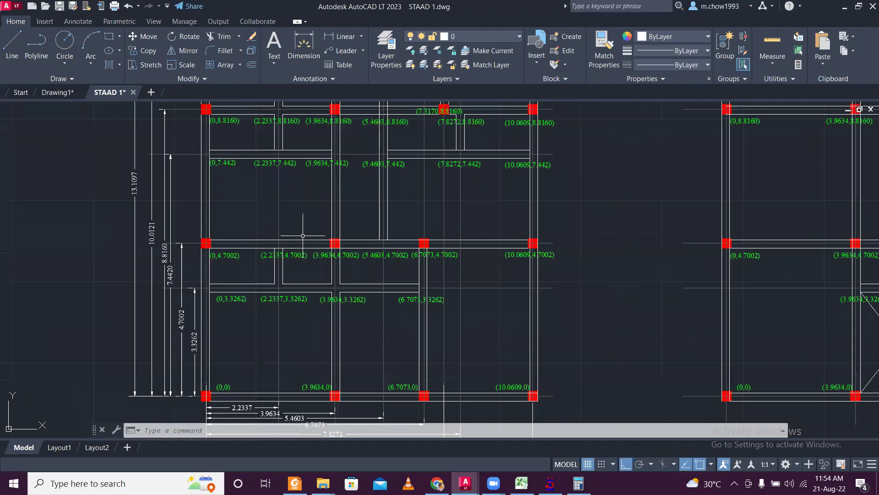
pyautogui.scroll(1, 236, 313)
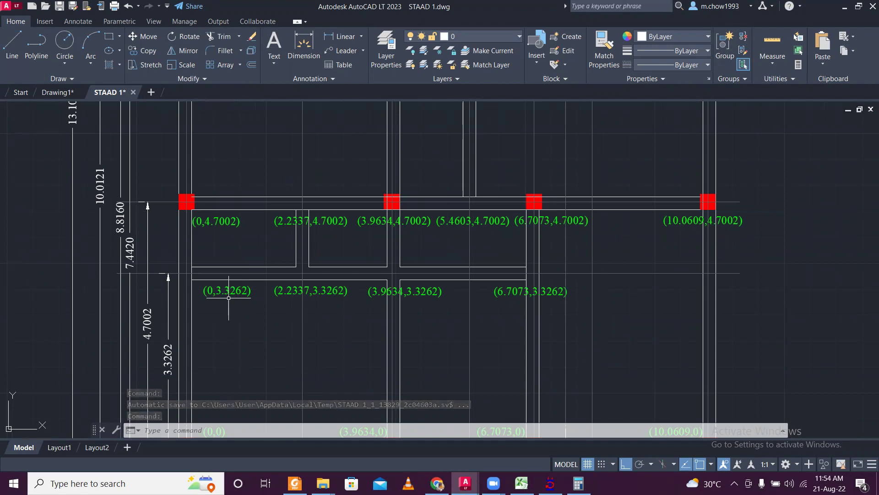
pyautogui.scroll(2, 229, 297)
pyautogui.scroll(-4, 228, 298)
pyautogui.moveTo(229, 297)
pyautogui.mouseDown(button='middle')
pyautogui.moveTo(182, 342)
pyautogui.moveTo(159, 386)
pyautogui.mouseUp(button='middle')
pyautogui.scroll(4, 159, 382)
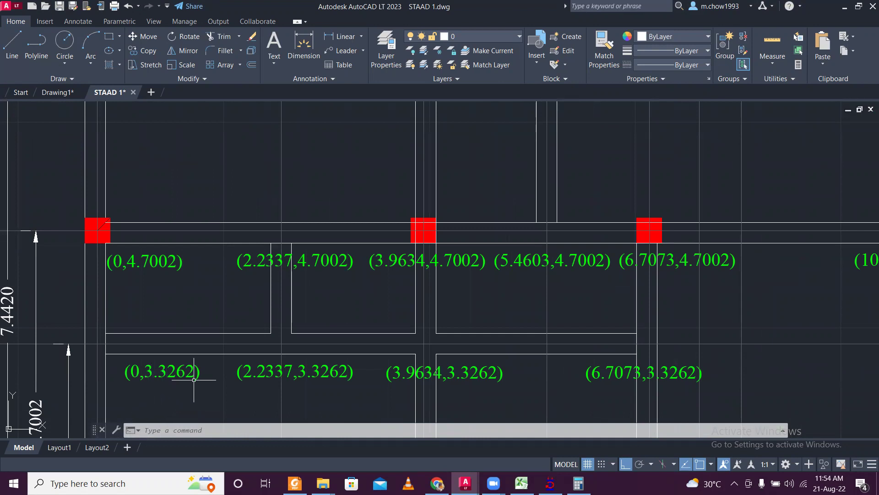
pyautogui.scroll(-4, 221, 360)
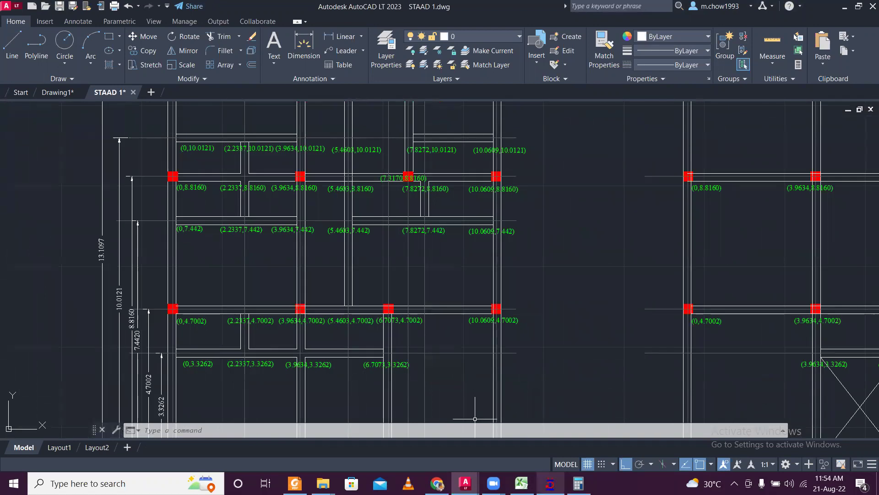
pyautogui.scroll(5, 174, 385)
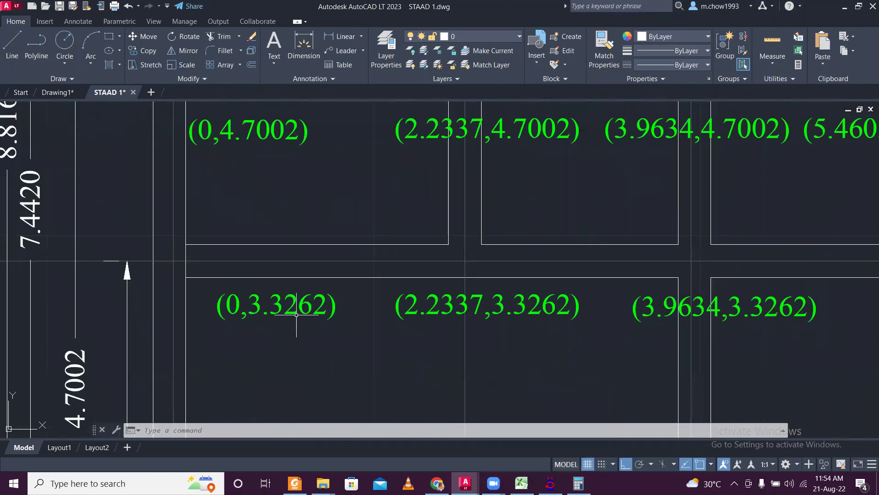
pyautogui.click(550, 483)
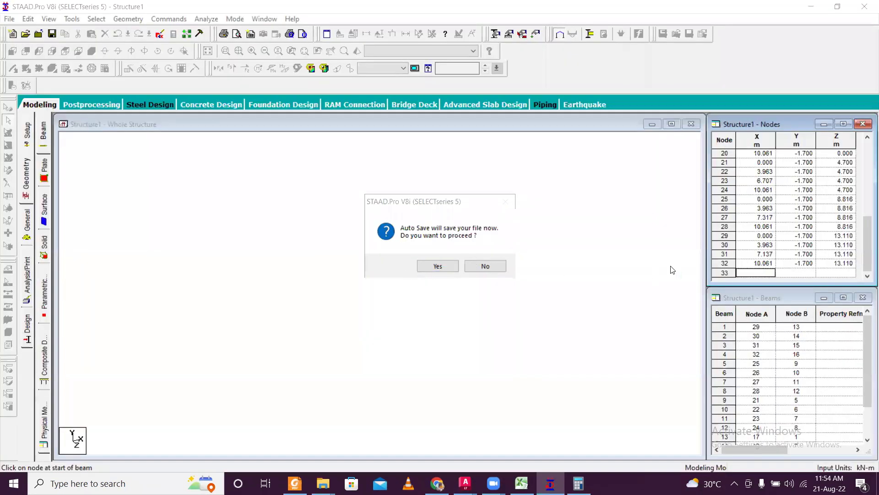
# Add node 33 in the Nodes table at X 0, Y 0 and Z 3.3262 m, taking the coordinates from the AutoCAD plan
pyautogui.write('0')
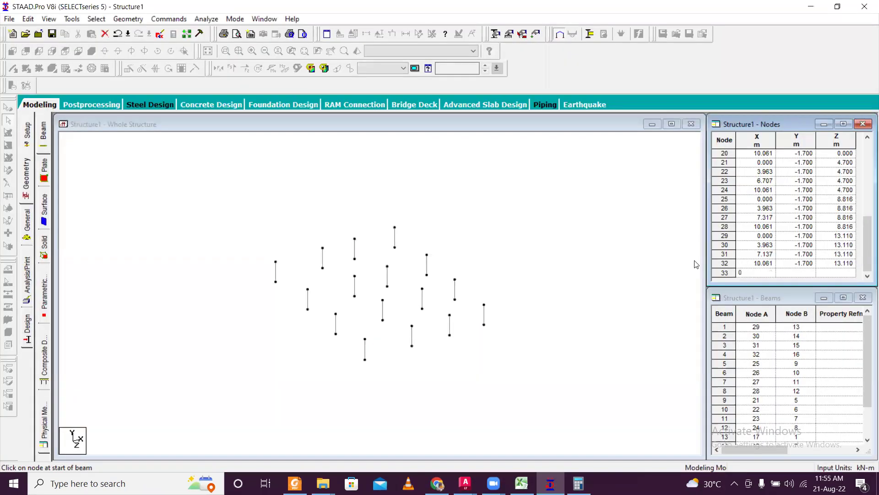
pyautogui.press('Tab')
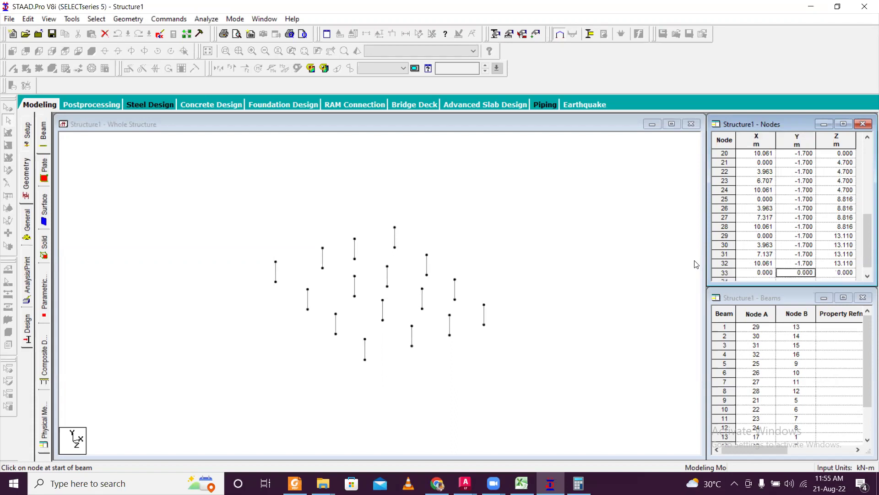
pyautogui.press('Tab')
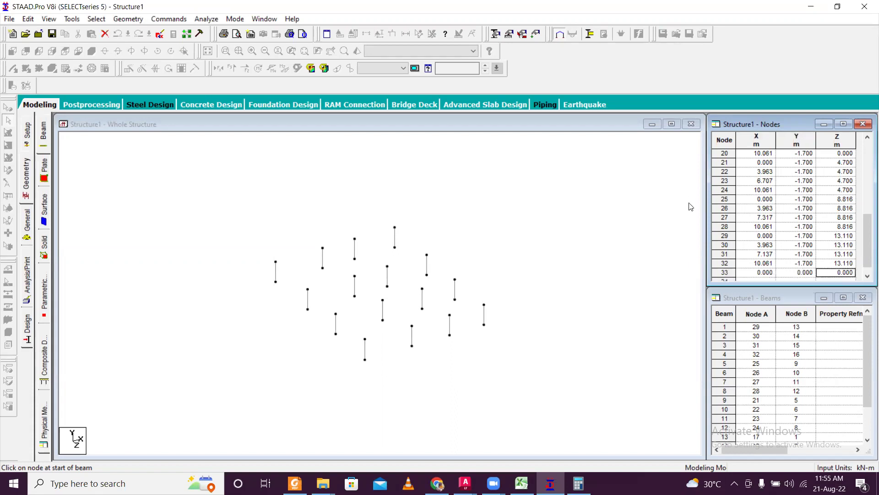
pyautogui.click(550, 483)
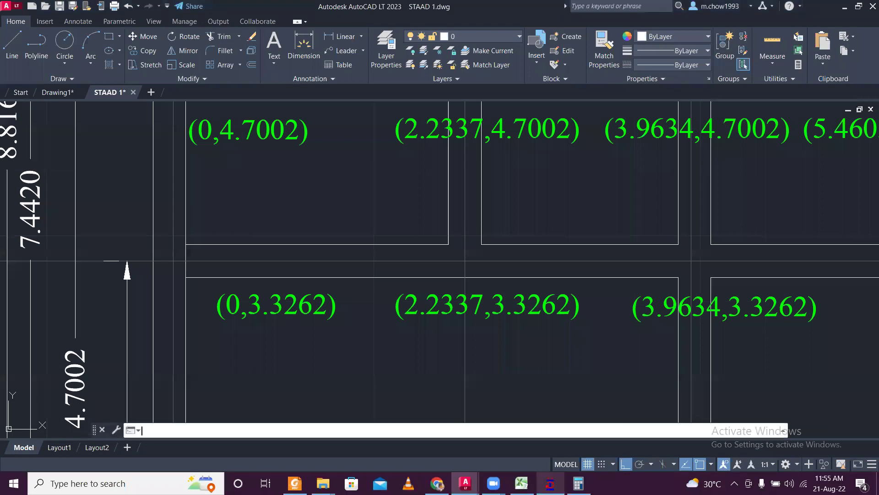
pyautogui.click(550, 483)
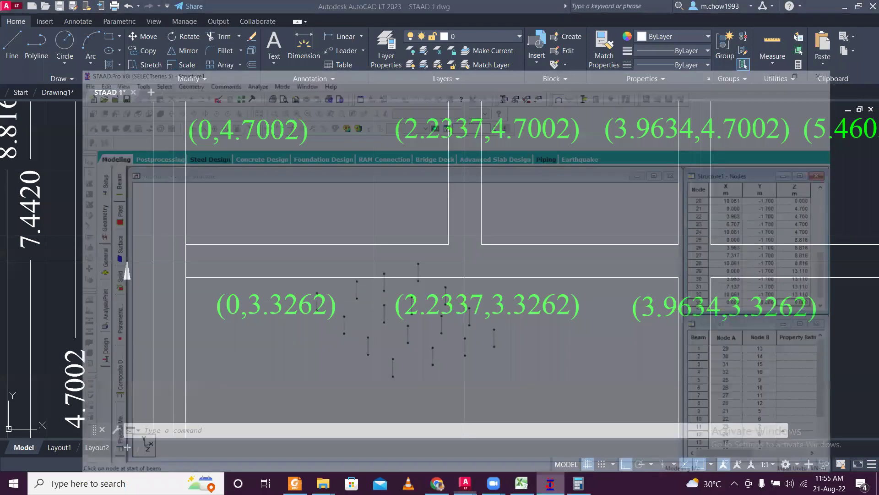
pyautogui.write('262')
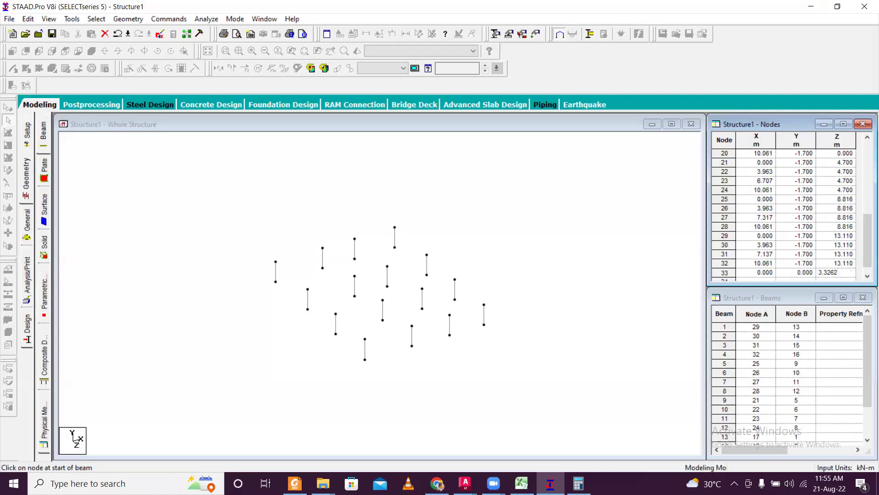
pyautogui.press('Return')
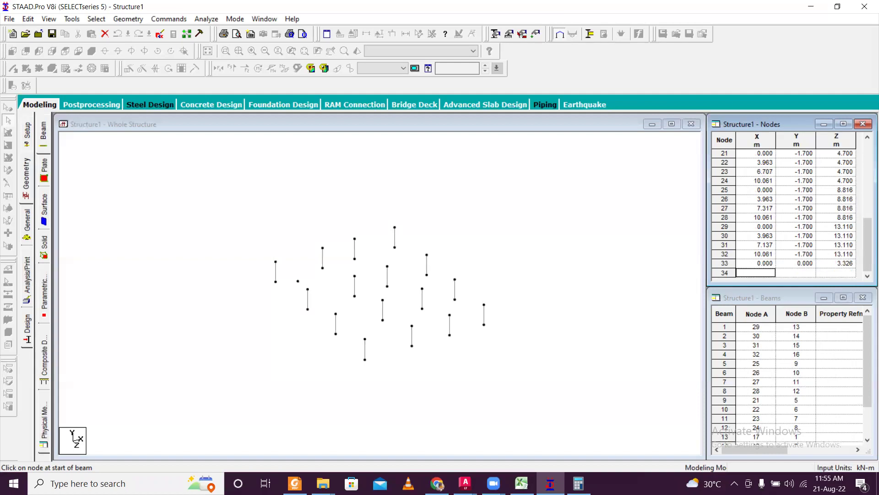
# Check the next beam intersection in AutoCAD and add node 34 in STAAD.Pro at X 2.337, Y 0 and Z 3.326 m
pyautogui.click(578, 483)
pyautogui.click(578, 483)
pyautogui.click(579, 483)
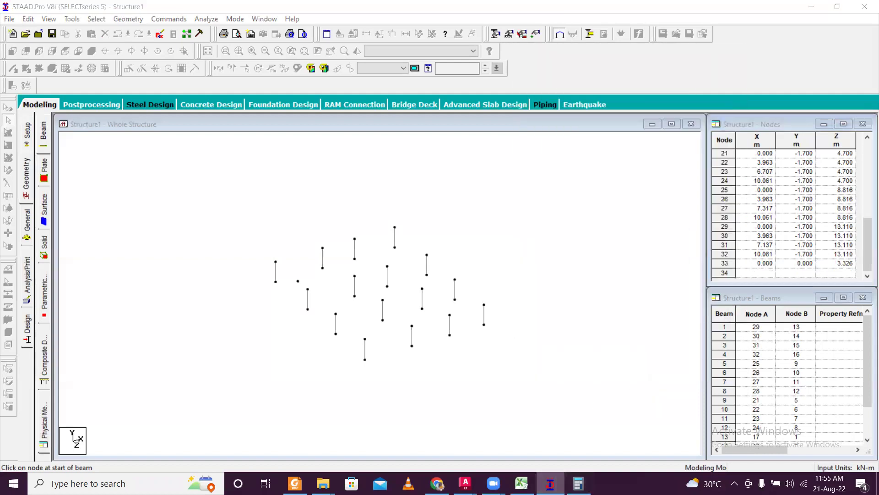
pyautogui.click(465, 484)
pyautogui.scroll(-2, 408, 301)
pyautogui.scroll(2, 489, 299)
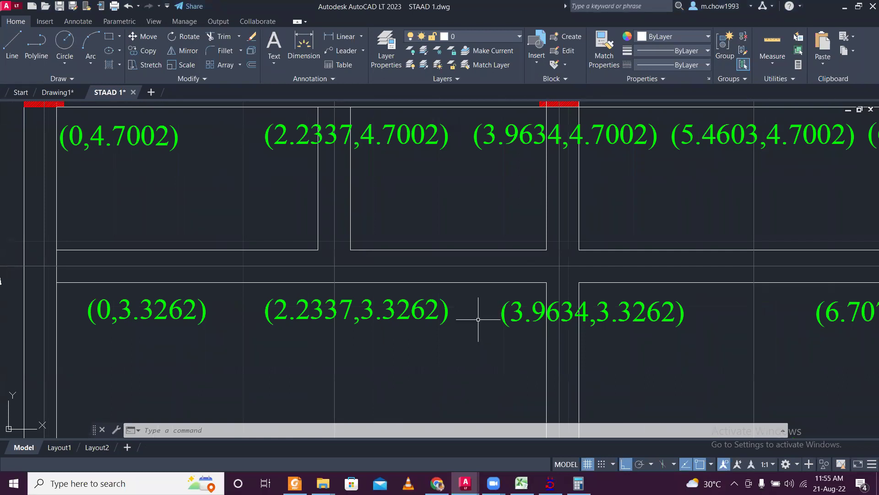
pyautogui.click(550, 483)
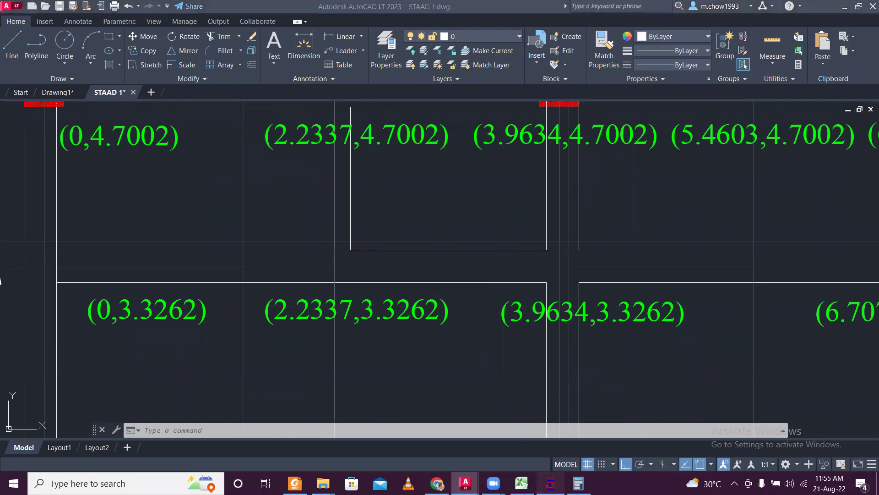
pyautogui.press('Tab')
pyautogui.press('Tab')
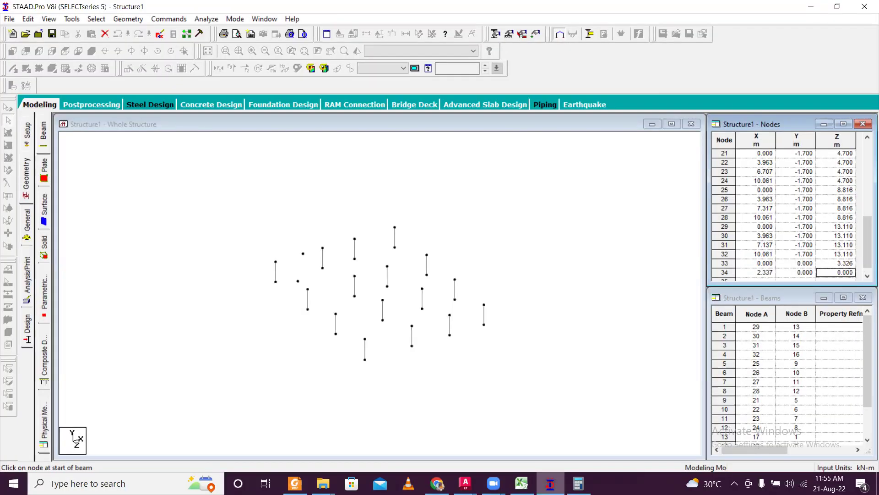
pyautogui.write('3.3262')
pyautogui.press('Tab')
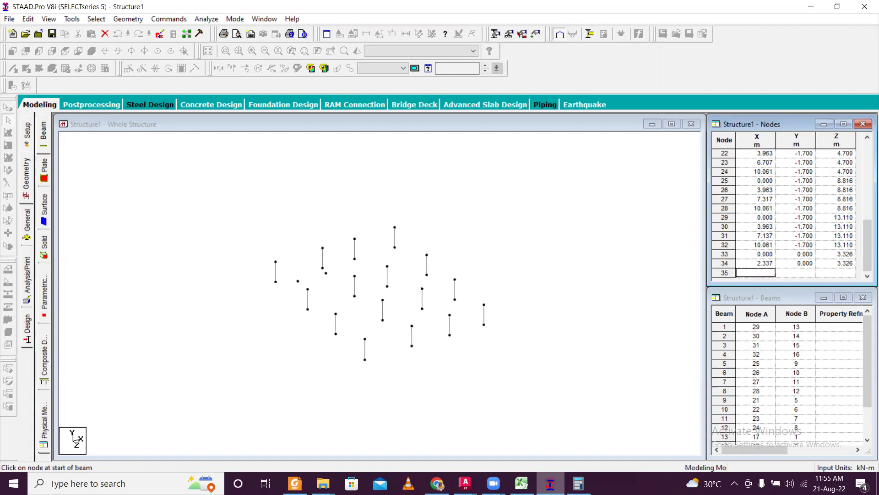
pyautogui.hotkey('alt', 'Tab')
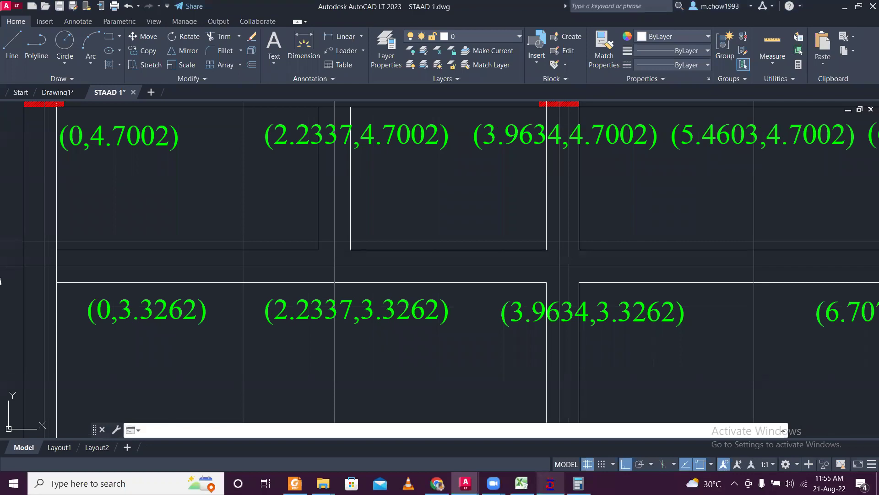
pyautogui.hotkey('alt', 'Tab')
pyautogui.write('3')
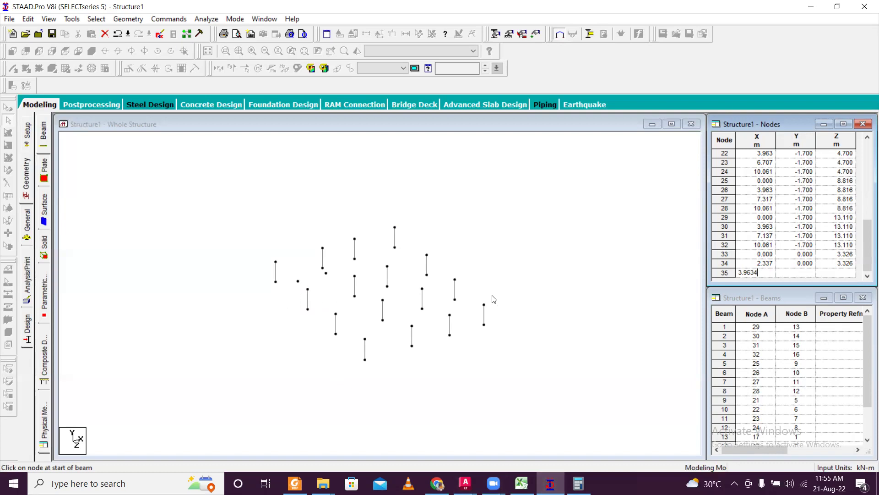
pyautogui.click(596, 276)
# Set the Y coordinates of nodes 33 and 34 to 1.7 m
pyautogui.scroll(4, 295, 281)
pyautogui.scroll(-3, 185, 258)
pyautogui.scroll(4, 196, 271)
pyautogui.scroll(2, 249, 252)
pyautogui.scroll(-3, 255, 252)
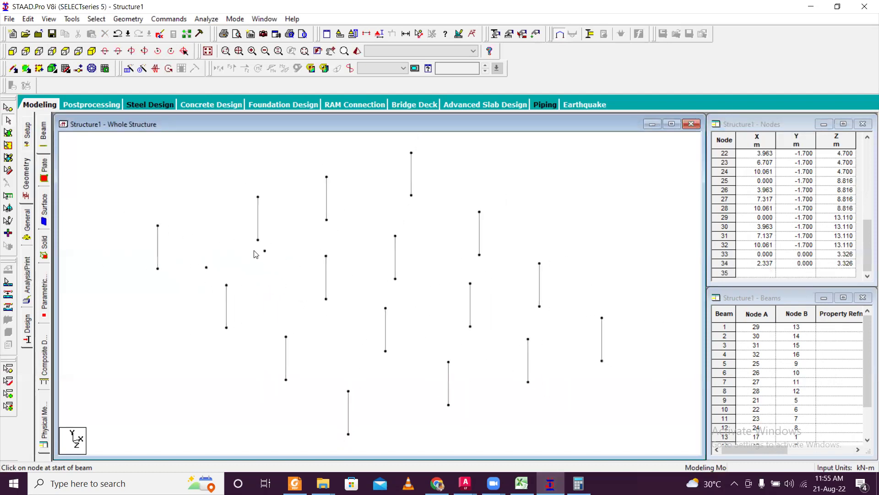
pyautogui.scroll(-1, 377, 302)
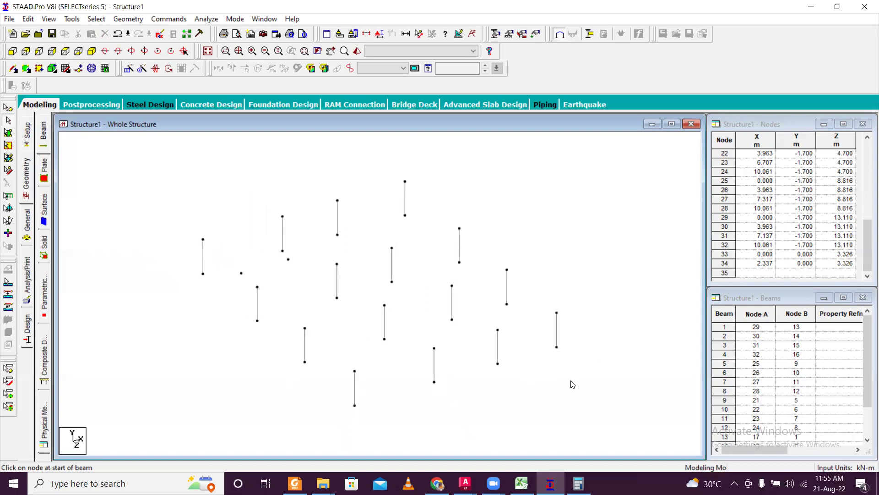
pyautogui.click(578, 483)
pyautogui.click(579, 483)
pyautogui.doubleClick(808, 253)
pyautogui.write('1')
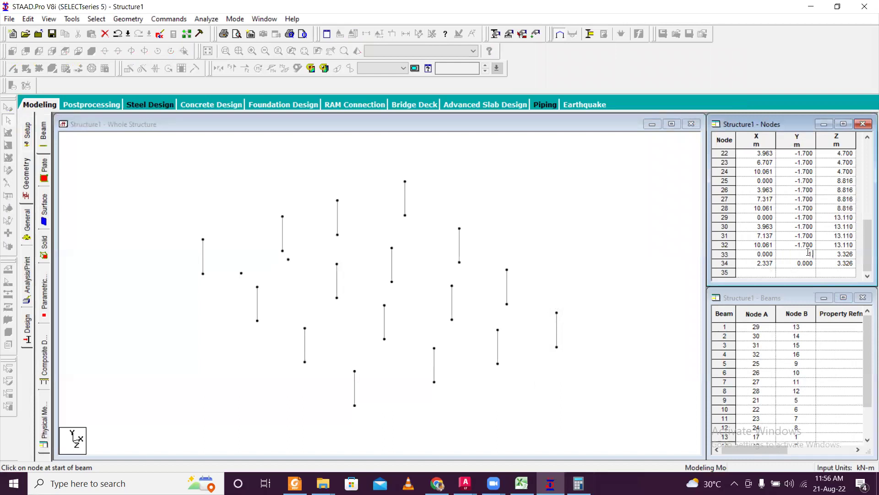
pyautogui.write('.7')
pyautogui.press('Tab')
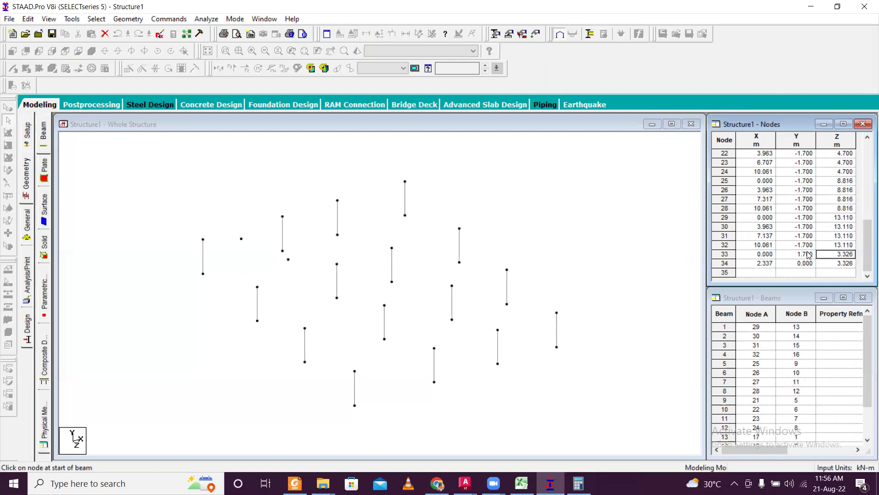
pyautogui.doubleClick(806, 263)
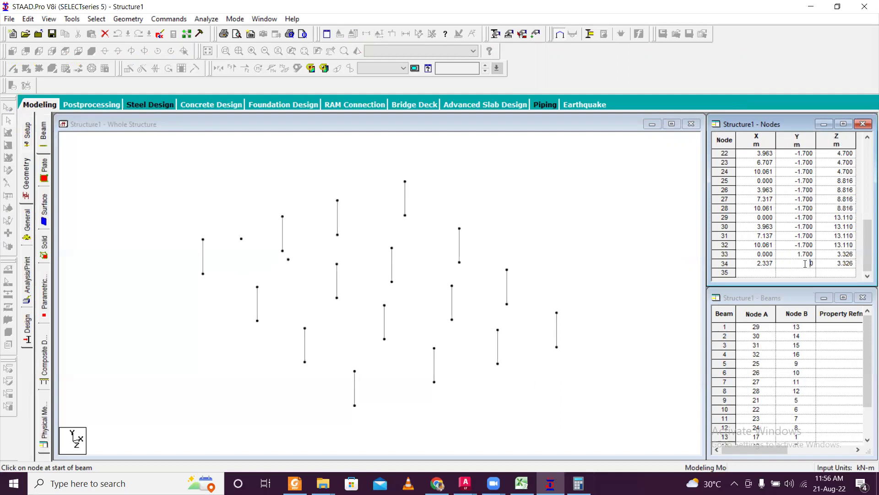
pyautogui.write('1.7')
pyautogui.click(829, 263)
# Check the new nodes in the plan and front views and set the Y coordinates of nodes 33 and 34 to 0
pyautogui.scroll(3, 284, 229)
pyautogui.scroll(-2, 283, 225)
pyautogui.click(164, 216)
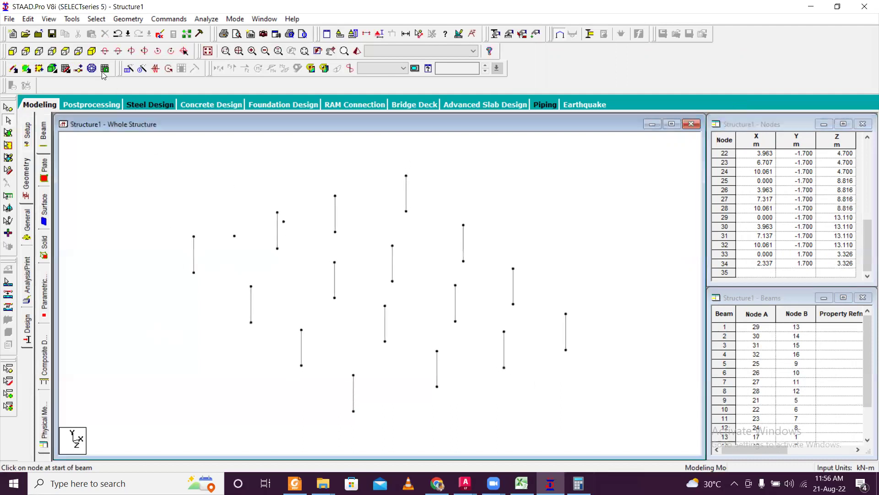
pyautogui.click(83, 56)
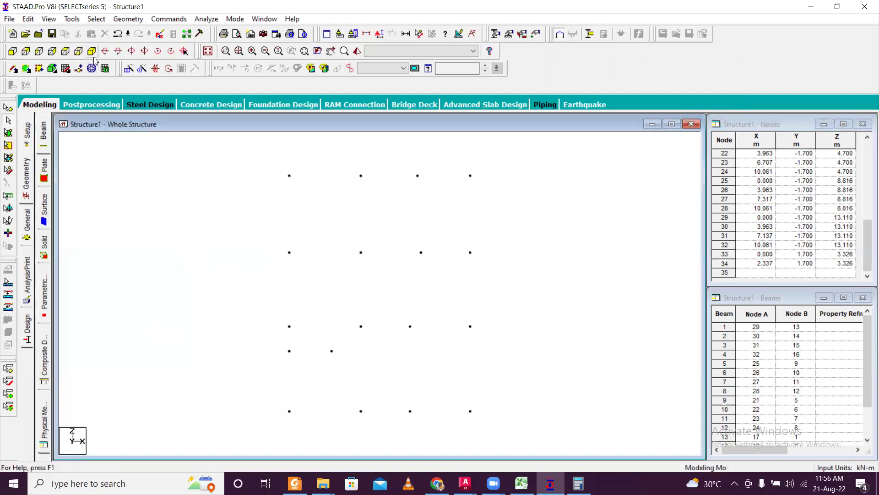
pyautogui.click(12, 51)
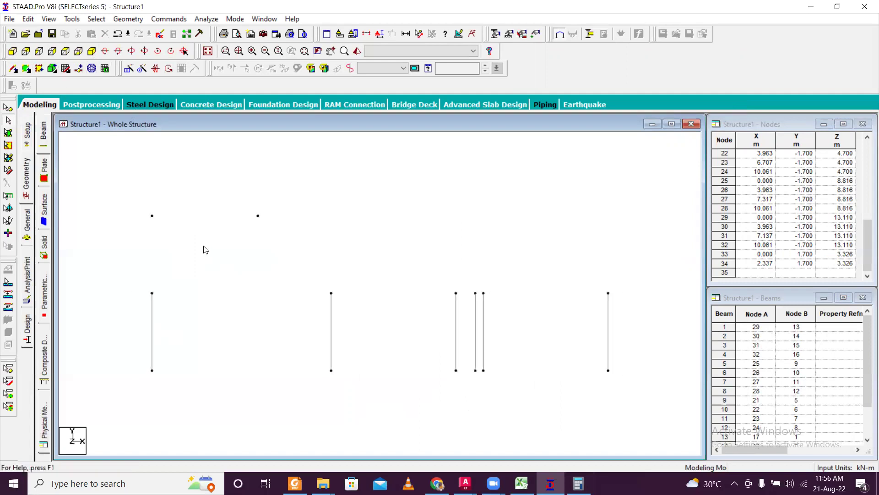
pyautogui.doubleClick(806, 254)
pyautogui.write('0')
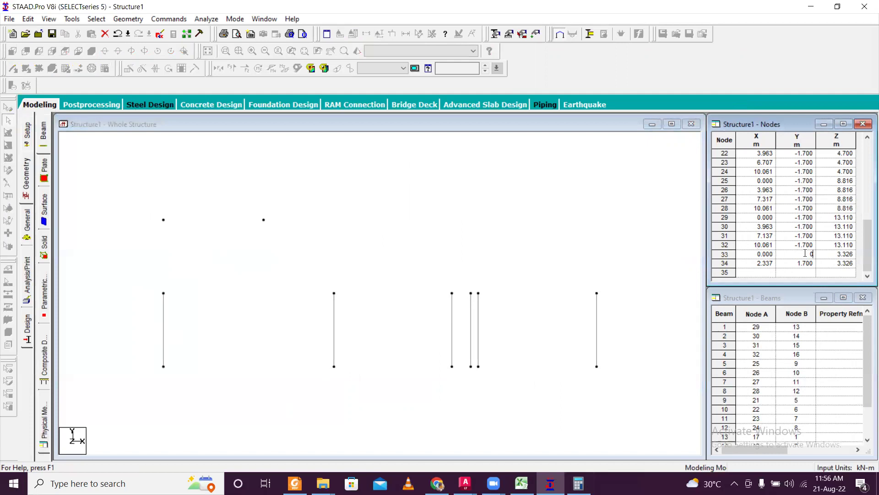
pyautogui.click(794, 273)
pyautogui.click(799, 264)
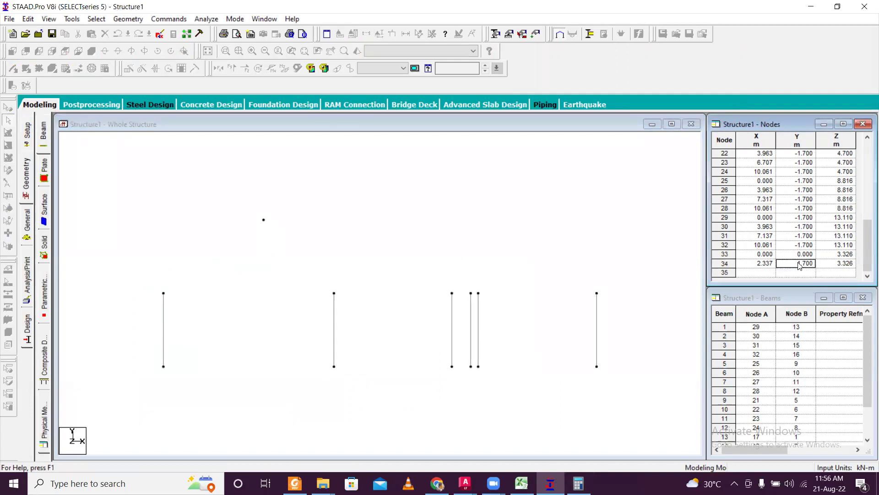
pyautogui.click(805, 261)
pyautogui.write('0')
pyautogui.press('Tab')
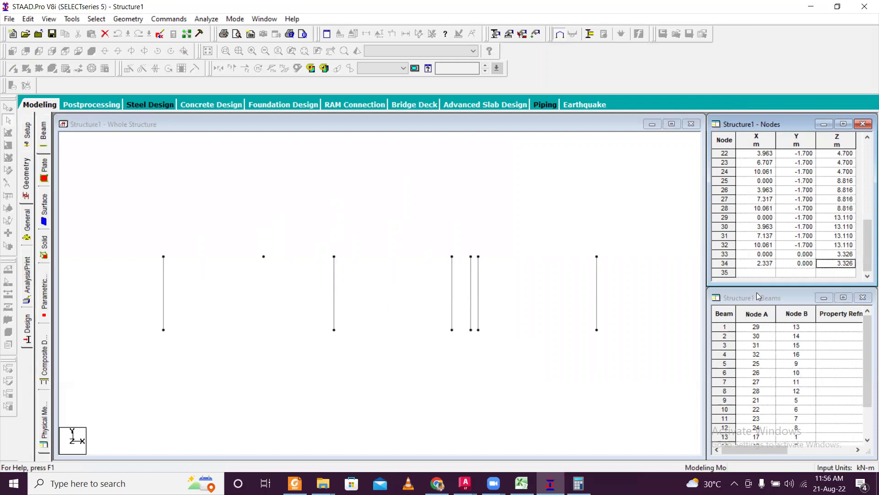
# Compare the plan views from +Y and -Y, leaving the structure displayed from -Y
pyautogui.click(773, 272)
pyautogui.click(123, 190)
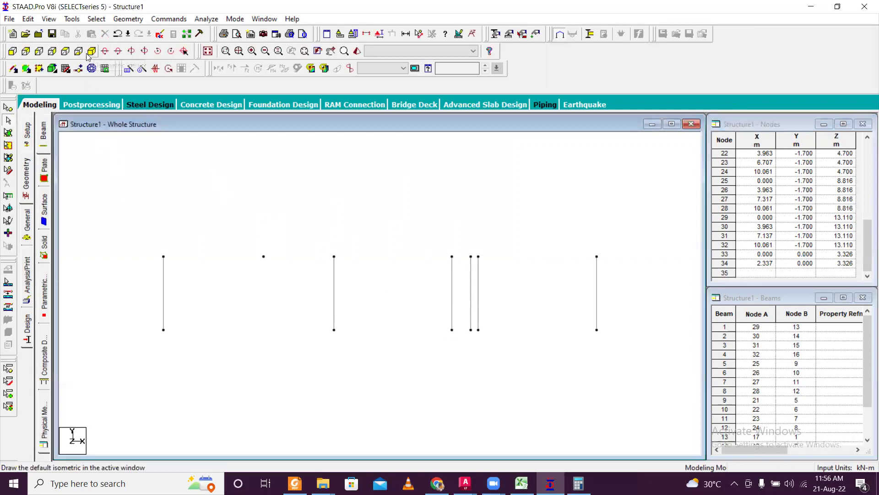
pyautogui.click(56, 53)
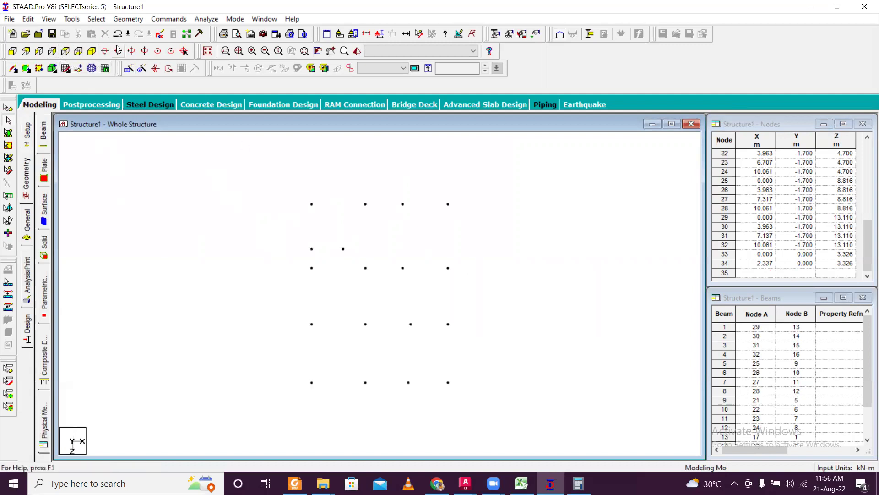
pyautogui.click(76, 51)
# Check the third beam intersection in AutoCAD and enter X 3.9634 and Y 0 for node 35 in STAAD.Pro's Nodes table
pyautogui.click(551, 482)
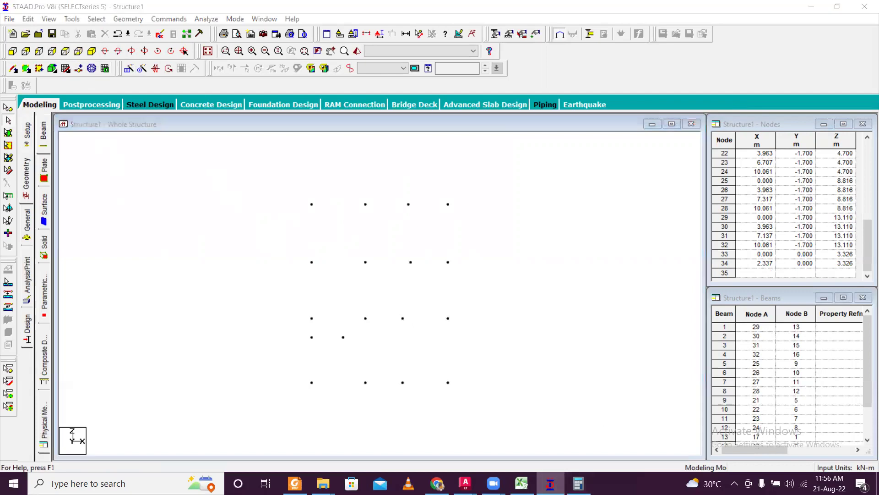
pyautogui.scroll(-2, 383, 243)
pyautogui.scroll(3, 481, 279)
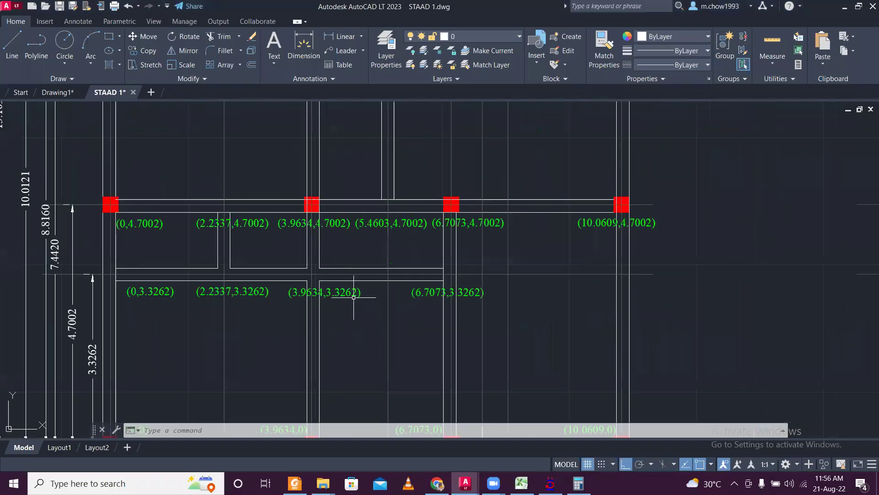
pyautogui.scroll(2, 268, 300)
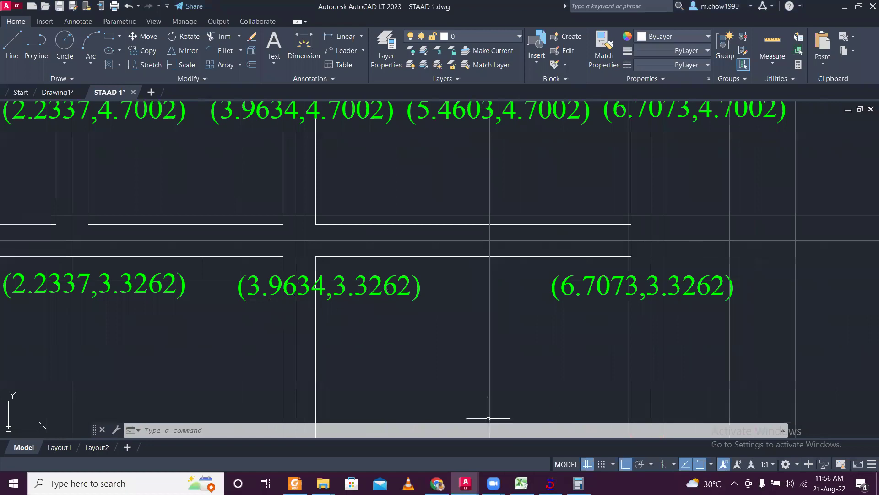
pyautogui.click(550, 483)
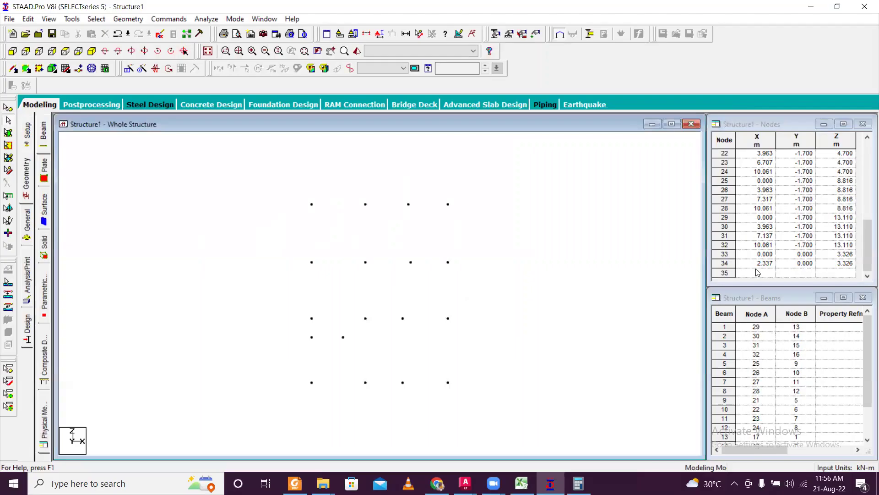
pyautogui.click(756, 274)
pyautogui.write('3')
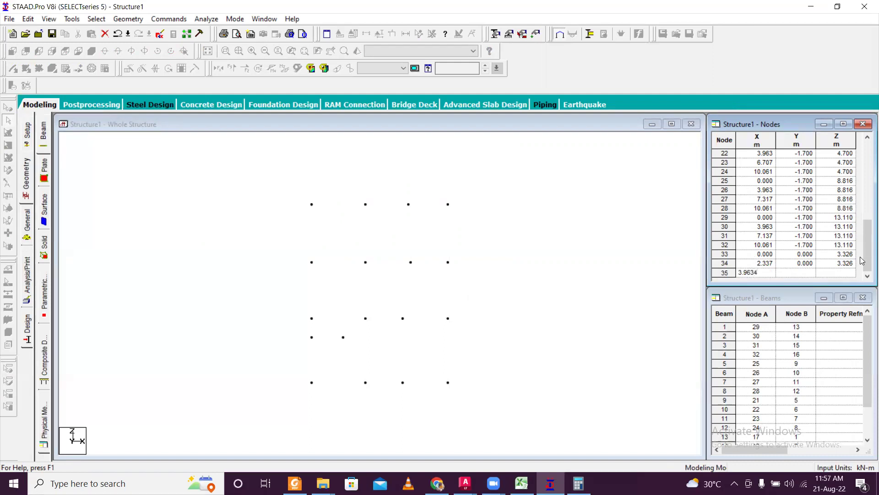
pyautogui.write('.9634')
pyautogui.press('Tab')
pyautogui.press('Tab')
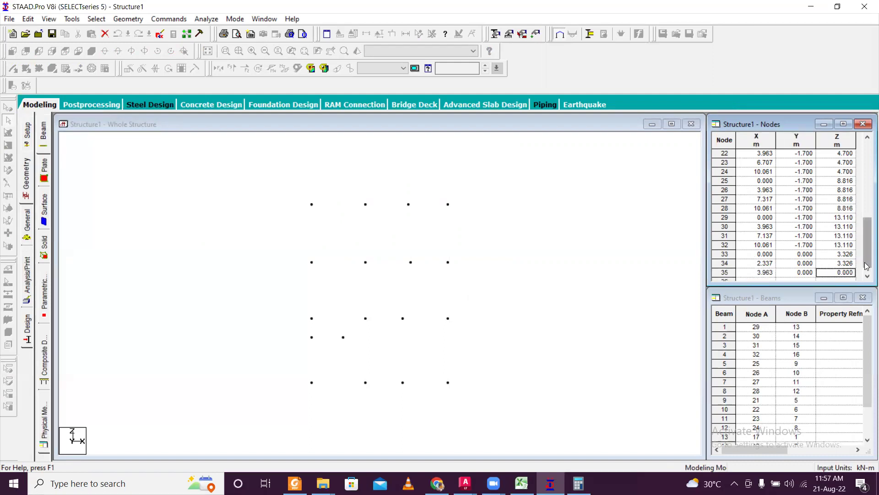
# Check the third beam intersection's coordinates in AutoCAD and set node 35's Z coordinate to 3.3262 in STAAD.Pro's Nodes table
pyautogui.click(550, 483)
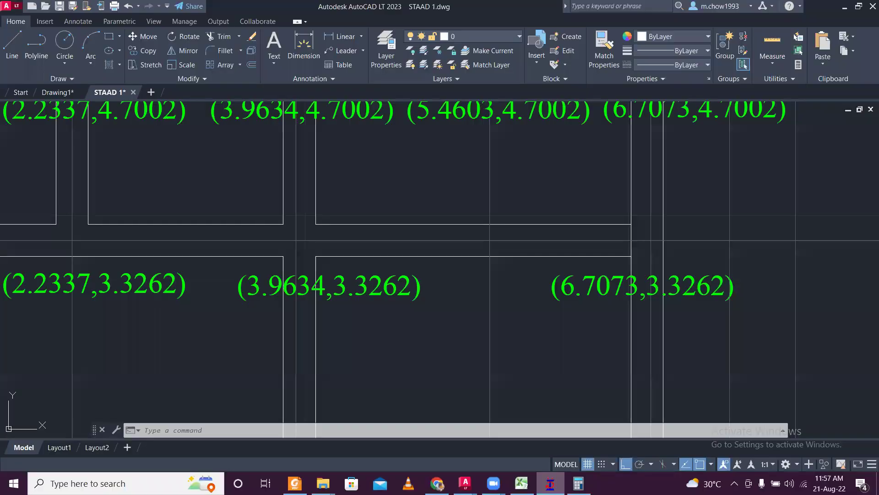
pyautogui.scroll(-2, 547, 358)
pyautogui.scroll(3, 581, 330)
pyautogui.scroll(2, 645, 339)
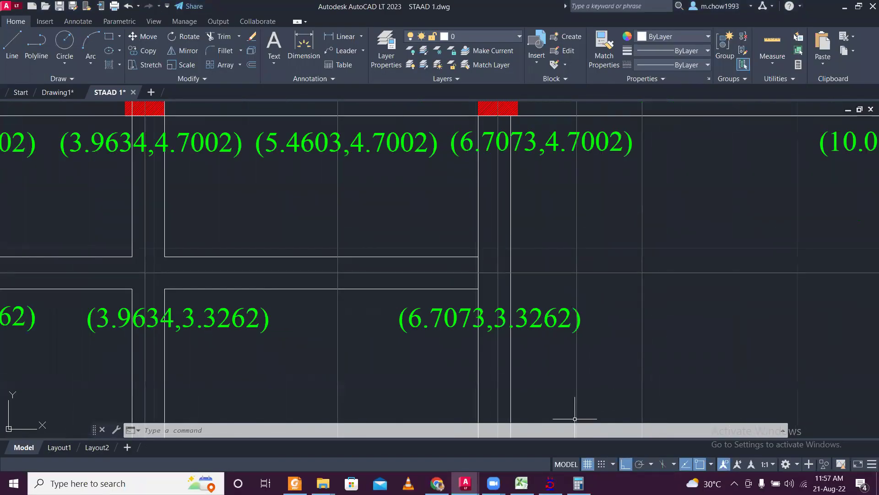
pyautogui.moveTo(550, 483)
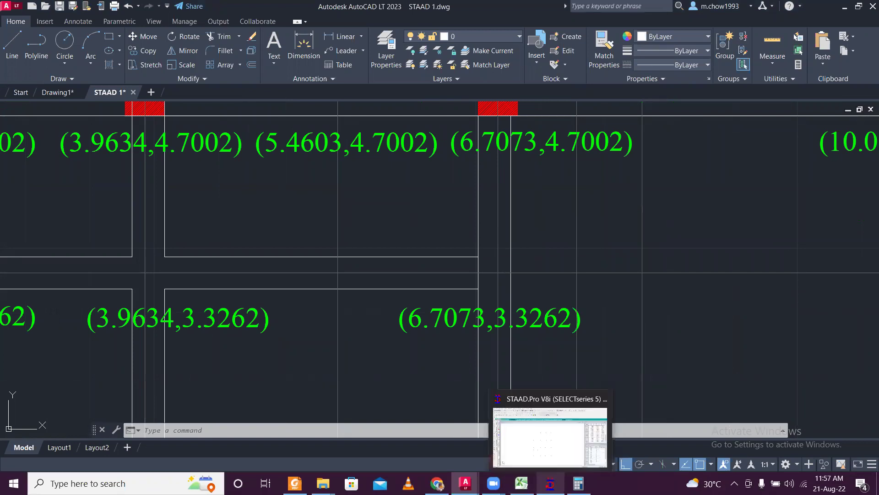
pyautogui.click(549, 439)
pyautogui.hotkey('alt', 'Tab')
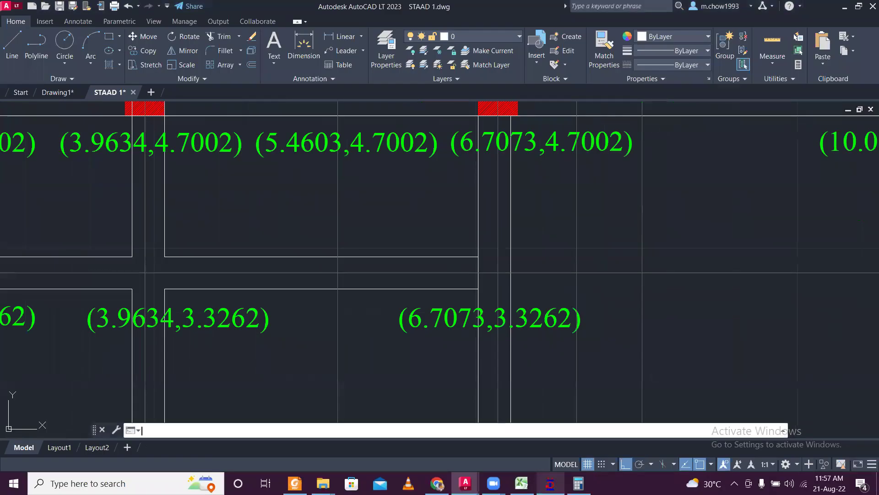
pyautogui.hotkey('alt', 'Tab')
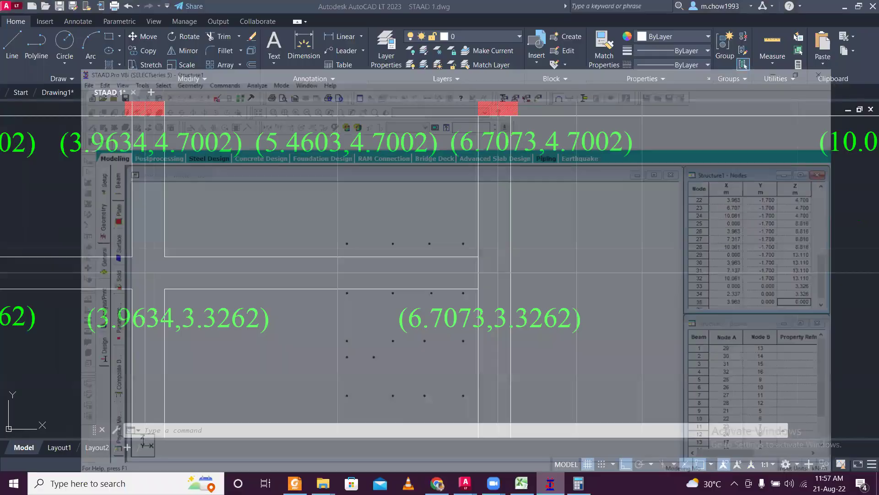
pyautogui.write('3.326')
pyautogui.press('Tab')
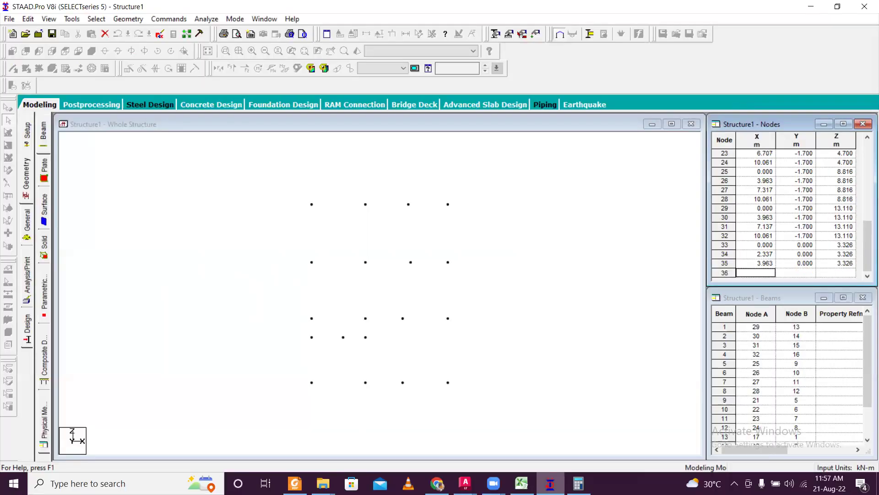
# Check the fourth beam intersection in AutoCAD and add node 36 in STAAD.Pro at X 6.707, Y 0, Z 3.3262
pyautogui.hotkey('alt', 'Tab')
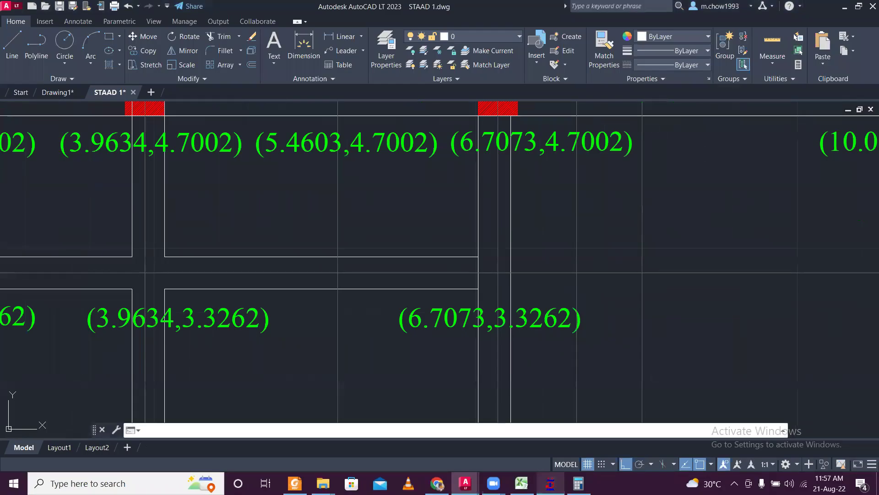
pyautogui.hotkey('alt', 'Tab')
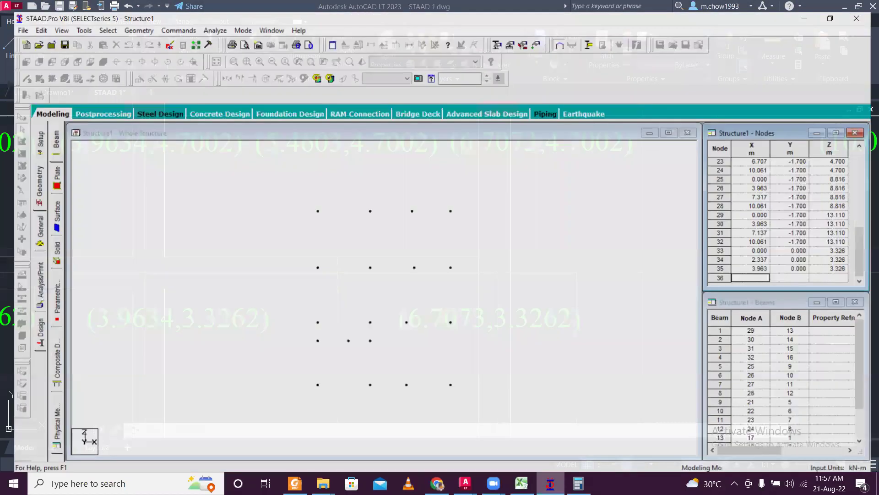
pyautogui.write('6.707')
pyautogui.press('Tab')
pyautogui.press('Tab')
pyautogui.write('3.32620')
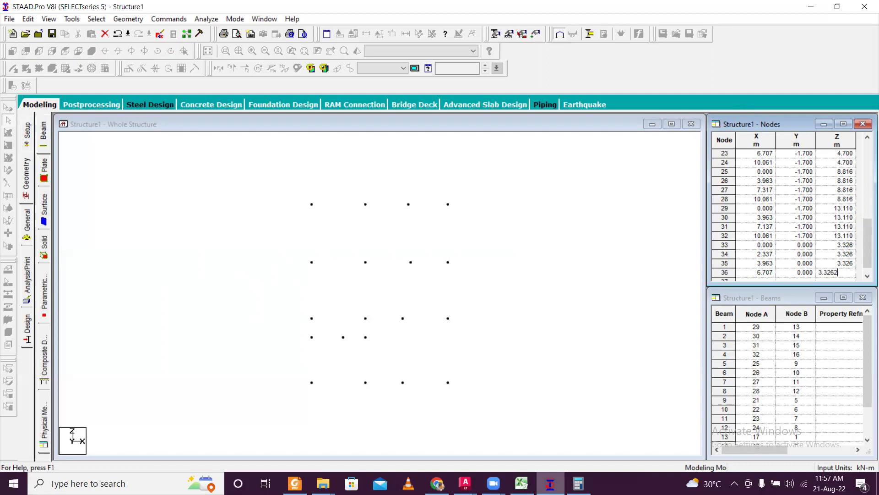
pyautogui.press('Tab')
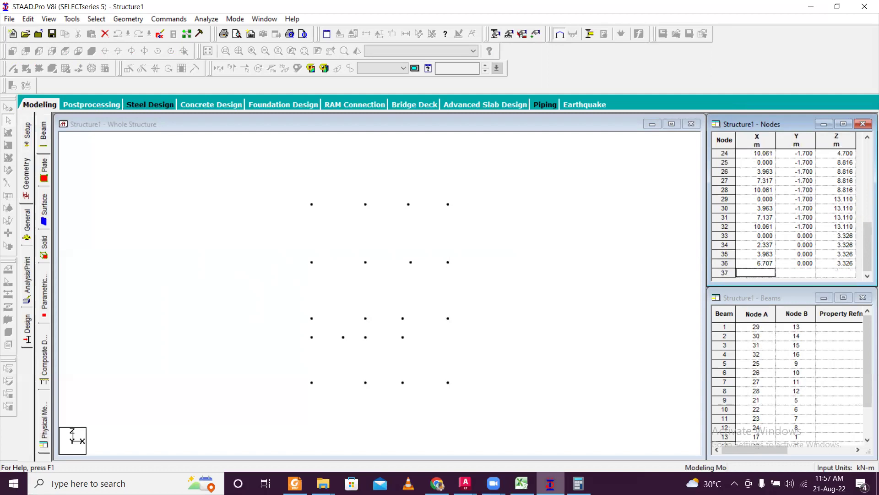
# Examine the coordinate labels of the beam intersections in the upper half of the AutoCAD plan, then return to STAAD.Pro
pyautogui.click(549, 483)
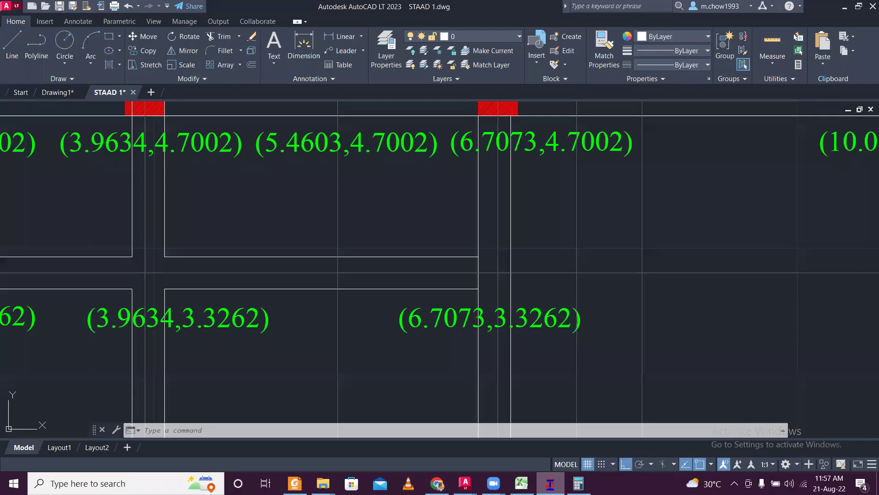
pyautogui.scroll(-8, 417, 232)
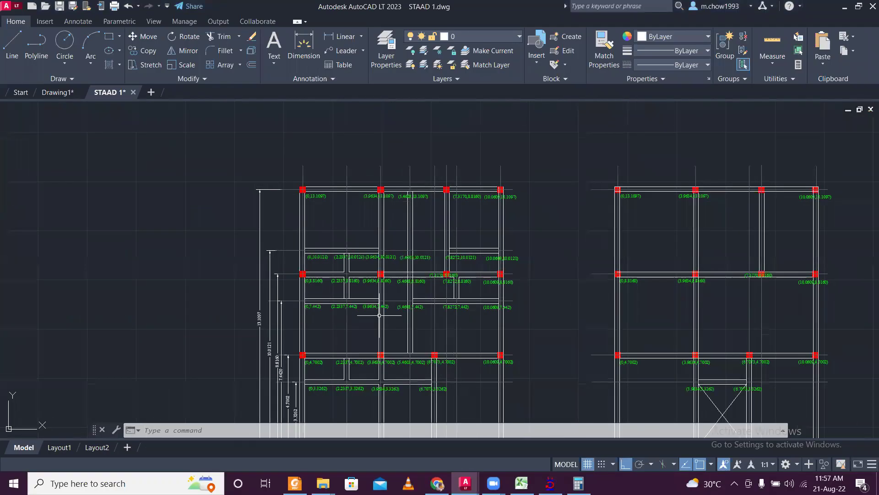
pyautogui.moveTo(402, 325)
pyautogui.mouseDown(button='middle')
pyautogui.moveTo(393, 310)
pyautogui.moveTo(400, 265)
pyautogui.moveTo(370, 303)
pyautogui.mouseUp(button='middle')
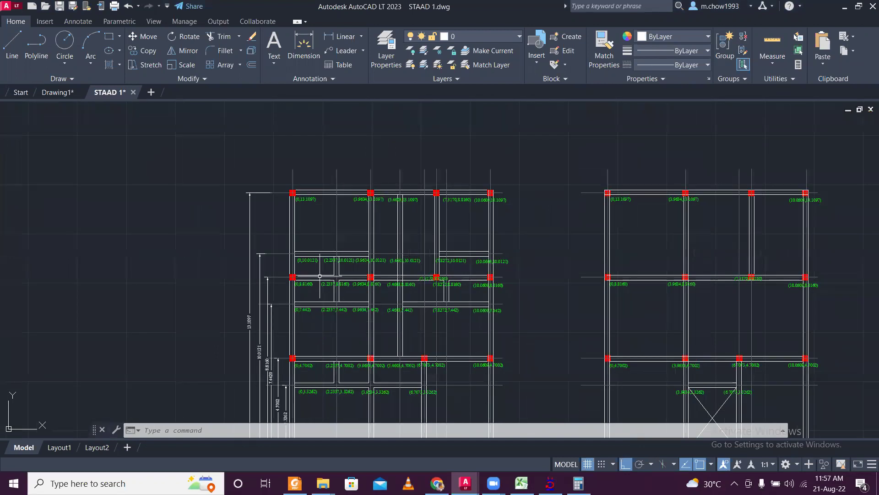
pyautogui.scroll(2, 342, 254)
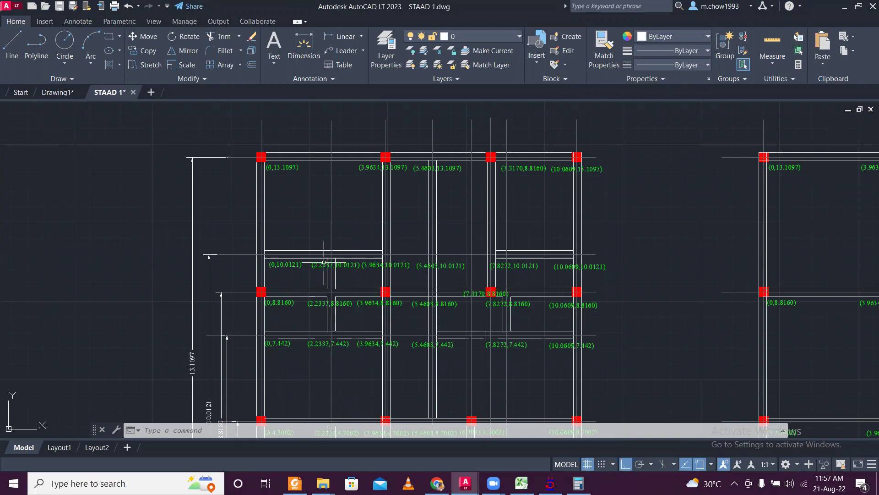
pyautogui.scroll(2, 324, 267)
pyautogui.scroll(-2, 371, 280)
pyautogui.moveTo(641, 250); pyautogui.dragTo(540, 272, button='middle')
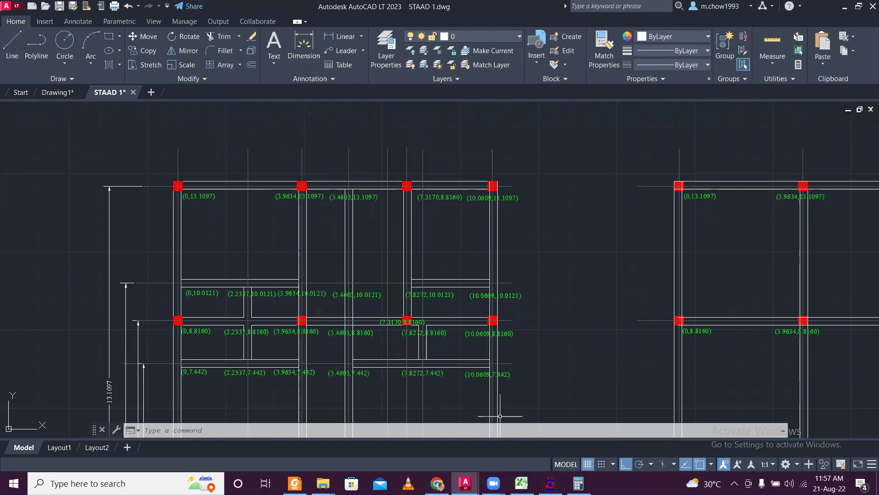
pyautogui.hotkey('alt', 'Tab')
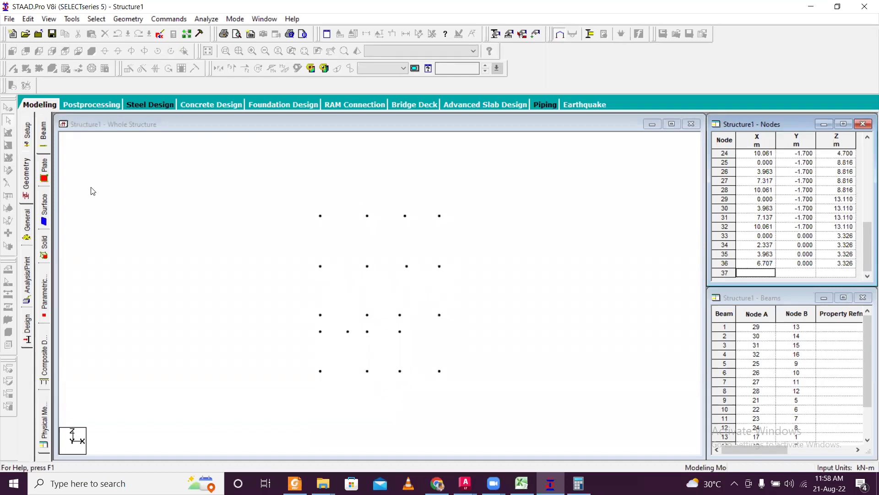
# Add beams along the full Z 0 node row, from X 0 to X 10.061 m
pyautogui.click(116, 182)
pyautogui.click(12, 69)
pyautogui.scroll(1, 355, 390)
pyautogui.moveTo(355, 390); pyautogui.dragTo(335, 329, button='middle')
pyautogui.scroll(1, 328, 320)
pyautogui.scroll(1, 326, 327)
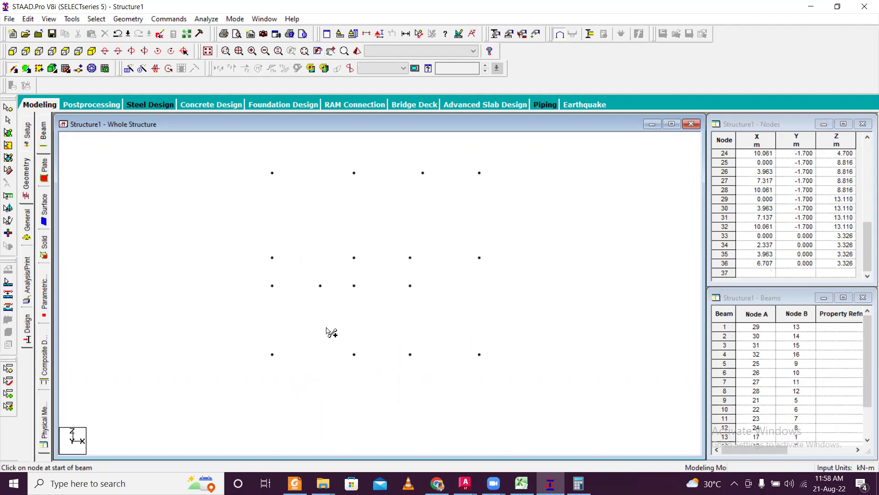
pyautogui.scroll(1, 331, 328)
pyautogui.scroll(-1, 333, 324)
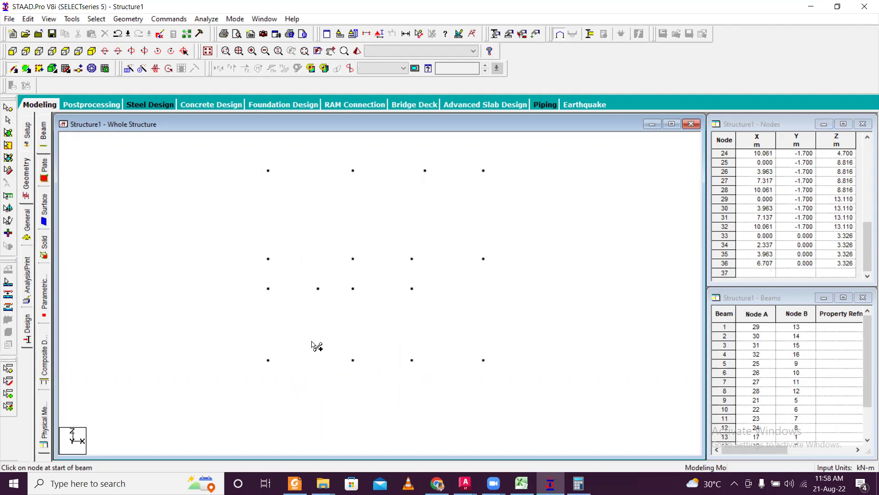
pyautogui.moveTo(269, 361)
pyautogui.mouseDown()
pyautogui.moveTo(369, 371)
pyautogui.moveTo(354, 362)
pyautogui.moveTo(455, 371)
pyautogui.moveTo(486, 362)
pyautogui.mouseUp()
# Add Z-direction beams from Z 0 to Z 4.7 m on all four column lines
pyautogui.moveTo(269, 360); pyautogui.dragTo(269, 259)
pyautogui.moveTo(352, 360); pyautogui.dragTo(353, 259)
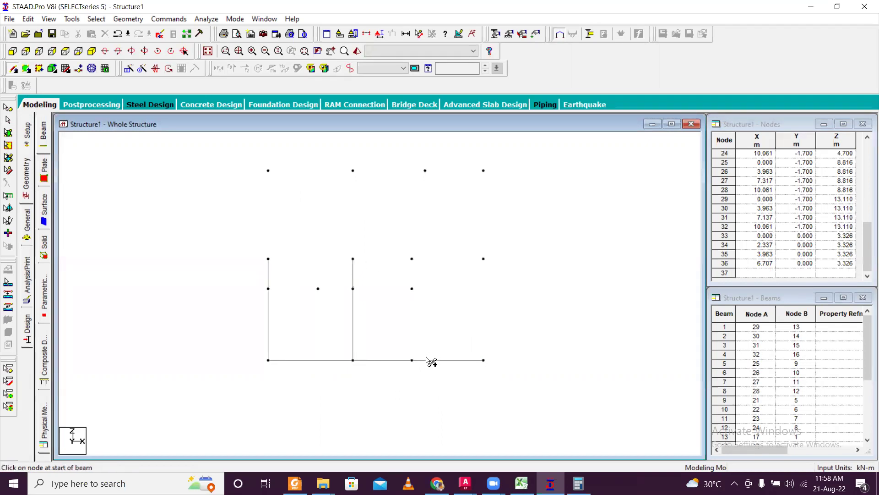
pyautogui.moveTo(413, 360); pyautogui.dragTo(412, 260)
pyautogui.moveTo(484, 361); pyautogui.dragTo(484, 259)
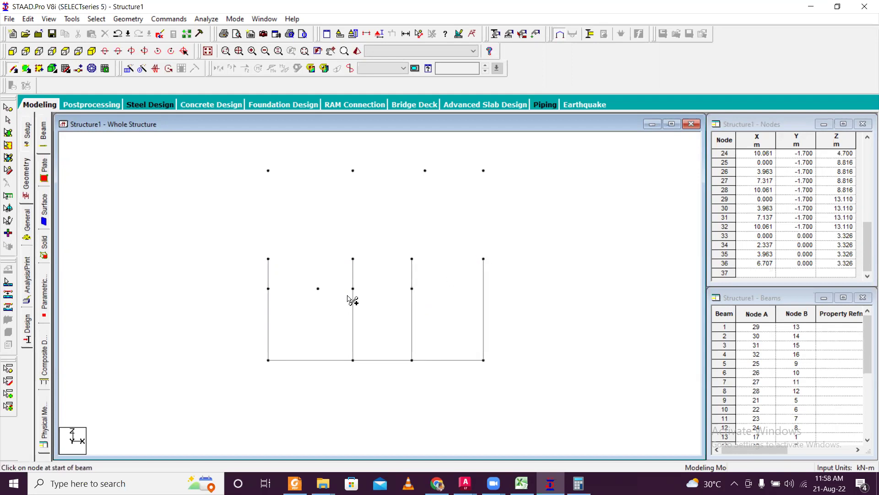
# Add beams along the Z 3.326 m row from X 0 to X 6.707 m and along the full Z 4.7 m row
pyautogui.moveTo(269, 290); pyautogui.dragTo(413, 288)
pyautogui.moveTo(307, 267); pyautogui.dragTo(322, 331, button='middle')
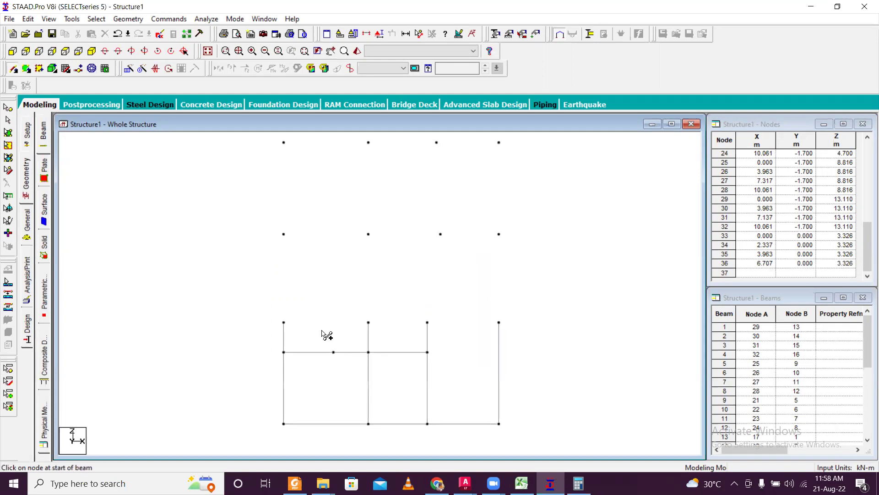
pyautogui.moveTo(283, 322); pyautogui.dragTo(498, 323)
# Add Z-direction beams from Z 4.7 m, reaching Z 13.11 m at X 0 and Z 8.816 m at X 3.963 m and X 10.061 m
pyautogui.scroll(-1, 358, 295)
pyautogui.moveTo(366, 291); pyautogui.dragTo(339, 293, button='middle')
pyautogui.moveTo(273, 349); pyautogui.dragTo(271, 182)
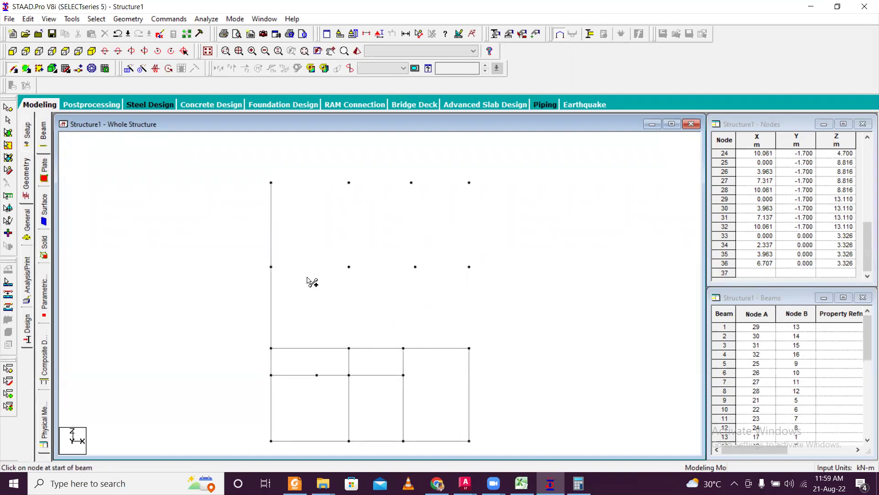
pyautogui.moveTo(271, 267); pyautogui.dragTo(314, 280)
pyautogui.moveTo(349, 349); pyautogui.dragTo(355, 273)
pyautogui.moveTo(469, 349); pyautogui.dragTo(473, 269)
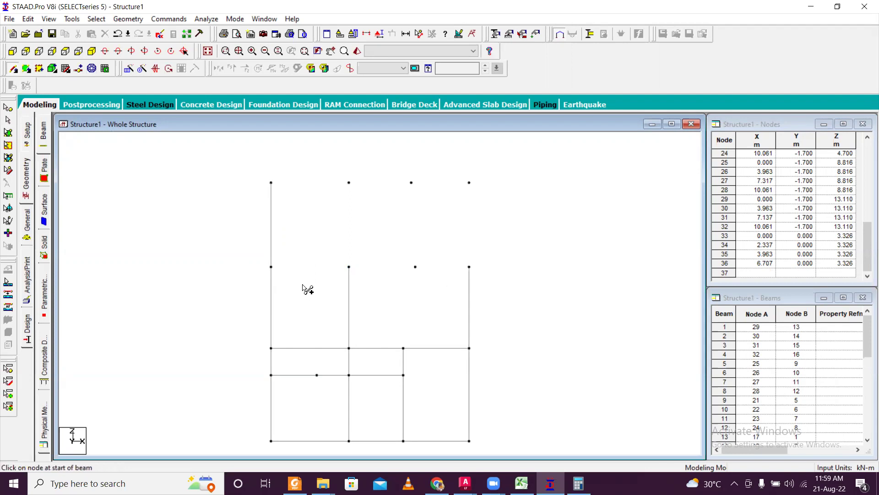
# Add beams along the full Z 8.816 m row and extend the X 3.963 m and X 10.061 m beam lines to Z 13.11 m
pyautogui.moveTo(275, 267)
pyautogui.mouseDown()
pyautogui.moveTo(350, 267)
pyautogui.moveTo(378, 277)
pyautogui.moveTo(415, 266)
pyautogui.moveTo(435, 290)
pyautogui.moveTo(470, 267)
pyautogui.mouseUp()
pyautogui.moveTo(350, 266); pyautogui.dragTo(352, 187)
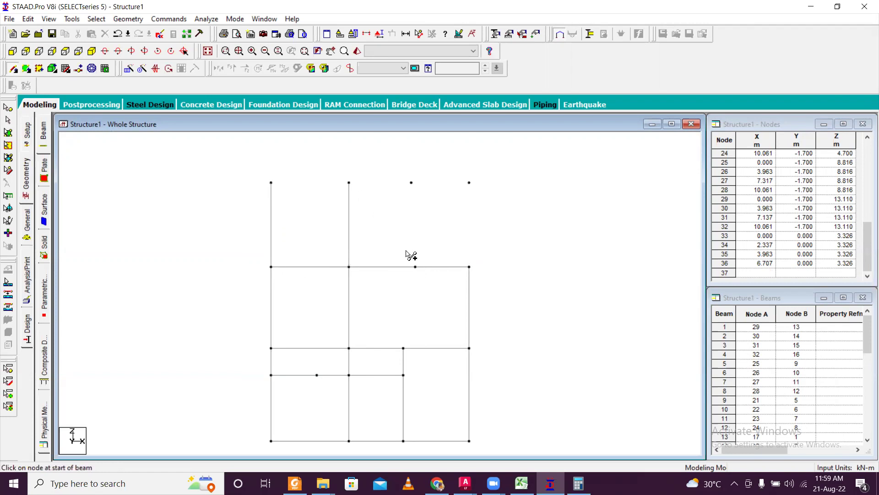
pyautogui.moveTo(416, 267)
pyautogui.mouseDown()
pyautogui.moveTo(420, 188)
pyautogui.moveTo(411, 182)
pyautogui.mouseUp()
pyautogui.hotkey('ctrl', 'z')
pyautogui.moveTo(471, 268); pyautogui.dragTo(472, 185)
pyautogui.moveTo(511, 240); pyautogui.dragTo(389, 247, button='middle')
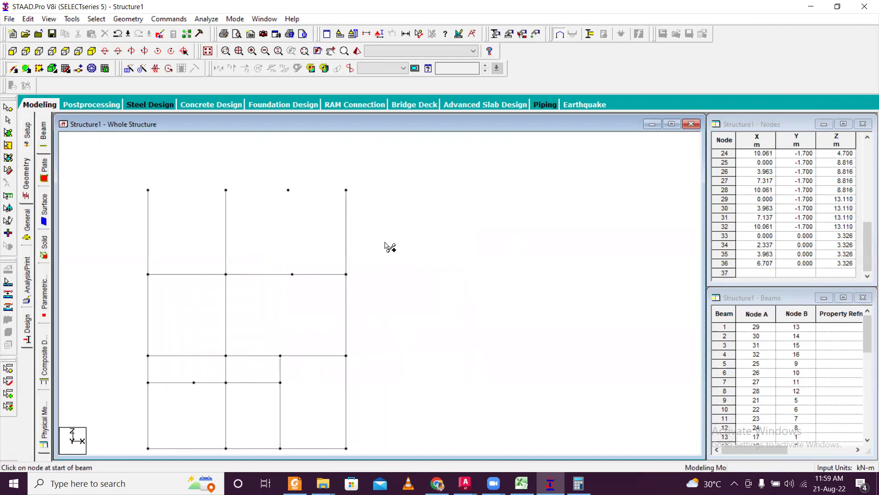
# Compare the alignment of the third column's two upper nodes with the coordinate labels on the AutoCAD plan
pyautogui.scroll(-2, 274, 206)
pyautogui.scroll(1, 276, 206)
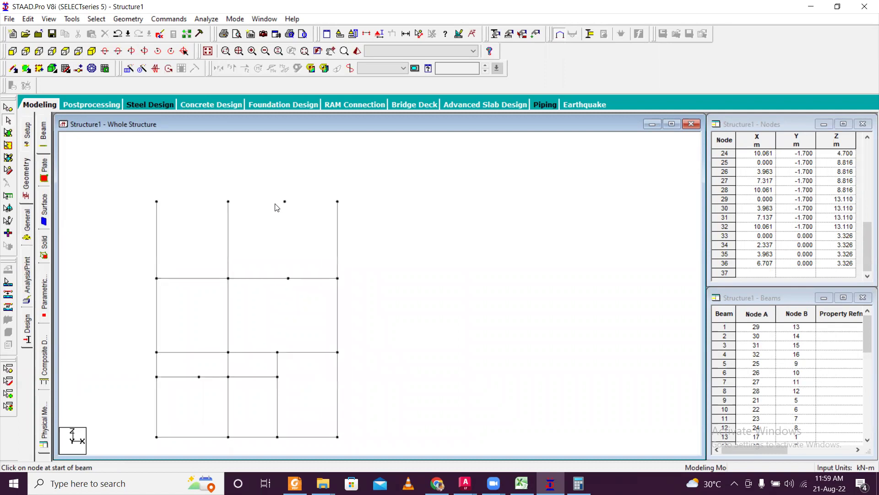
pyautogui.scroll(-1, 281, 201)
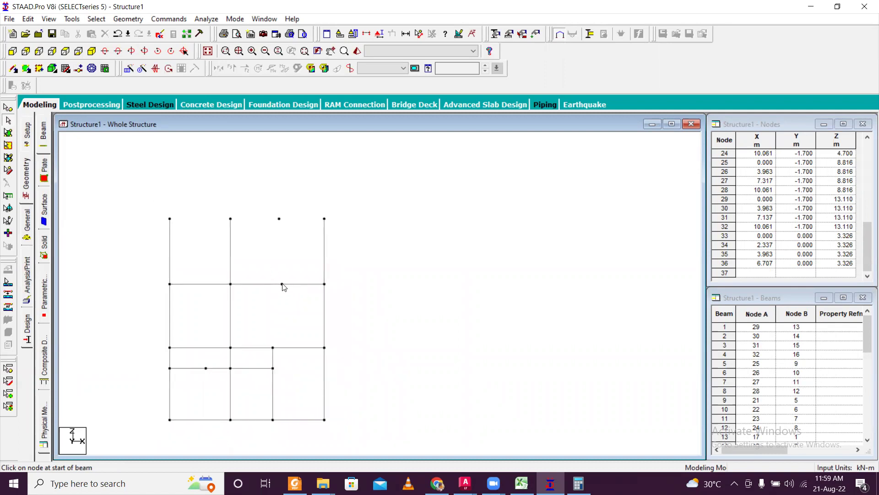
pyautogui.click(551, 480)
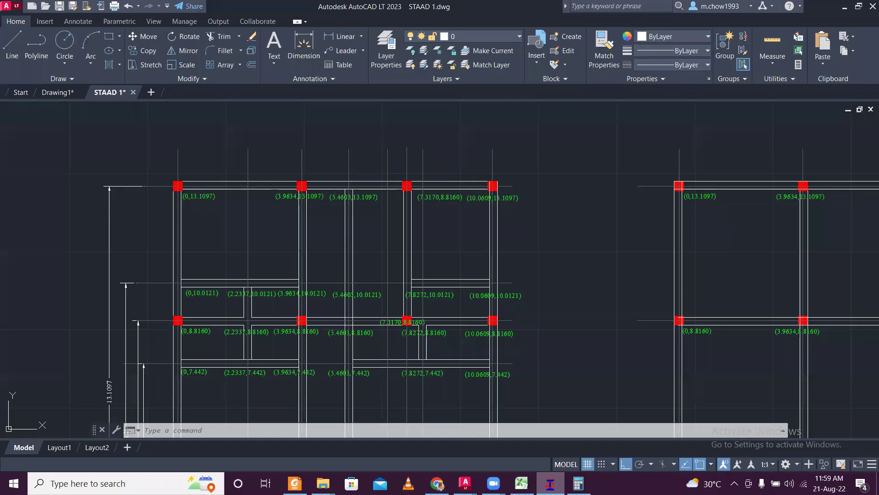
pyautogui.scroll(5, 417, 308)
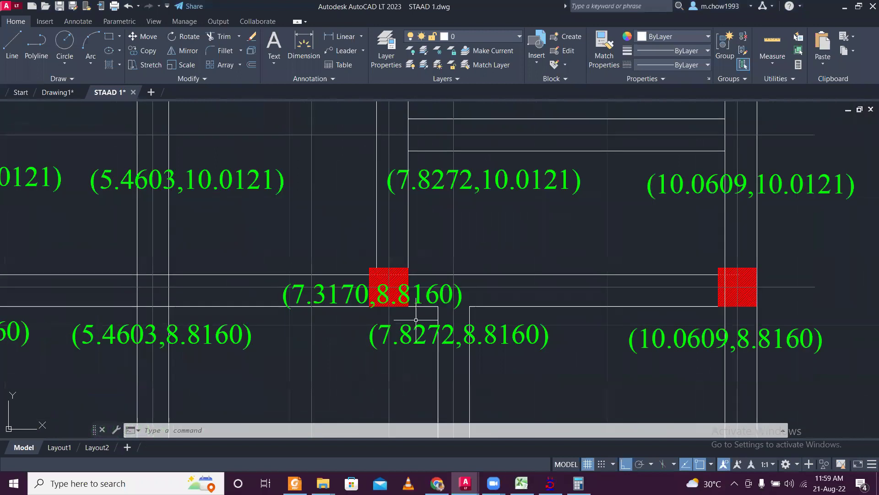
pyautogui.scroll(-5, 417, 307)
pyautogui.scroll(3, 417, 307)
pyautogui.scroll(2, 428, 202)
pyautogui.scroll(-5, 413, 311)
pyautogui.scroll(3, 413, 310)
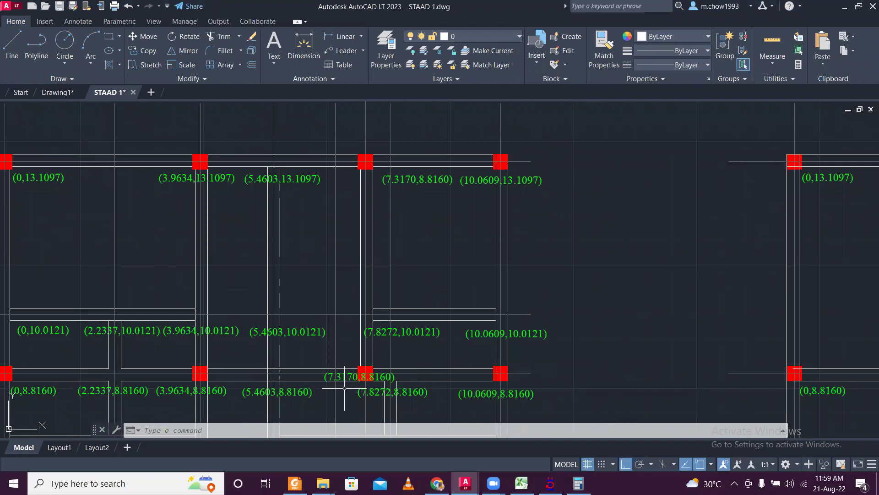
# Compare the X coordinates of the third-column nodes in the node table with the AutoCAD plan labels, declining the auto save
pyautogui.click(550, 483)
pyautogui.moveTo(268, 212); pyautogui.dragTo(289, 240)
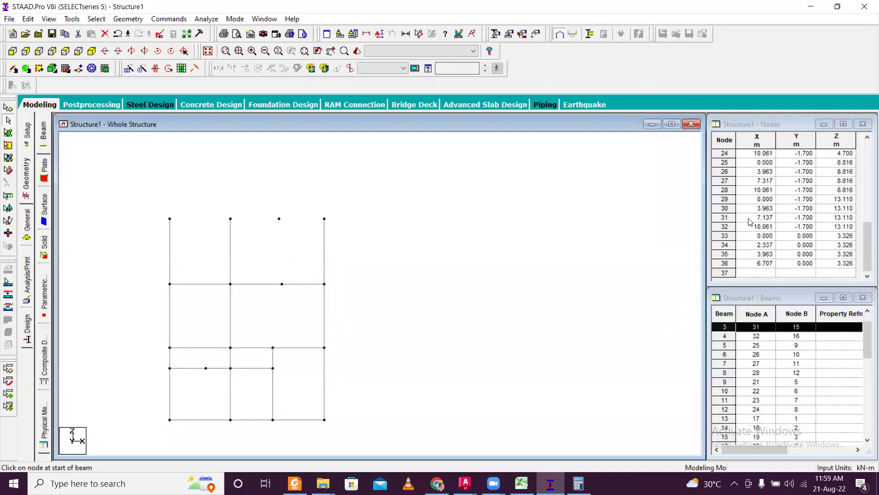
pyautogui.scroll(3, 744, 263)
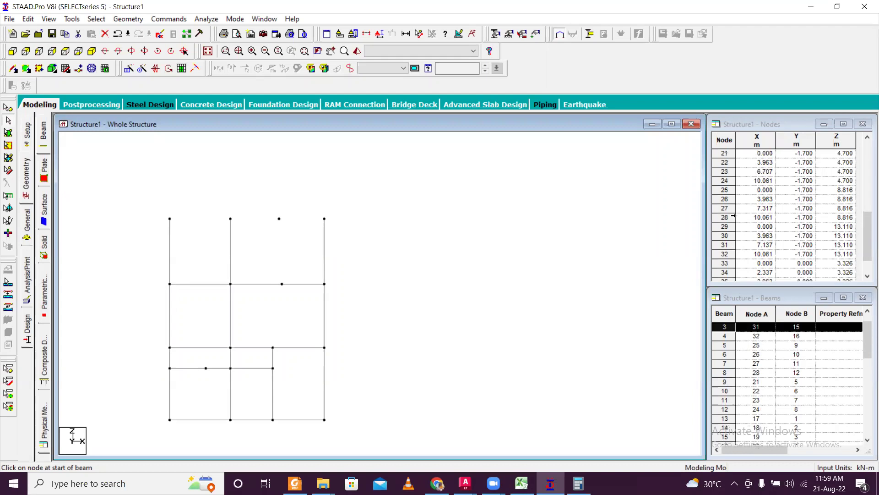
pyautogui.scroll(3, 750, 238)
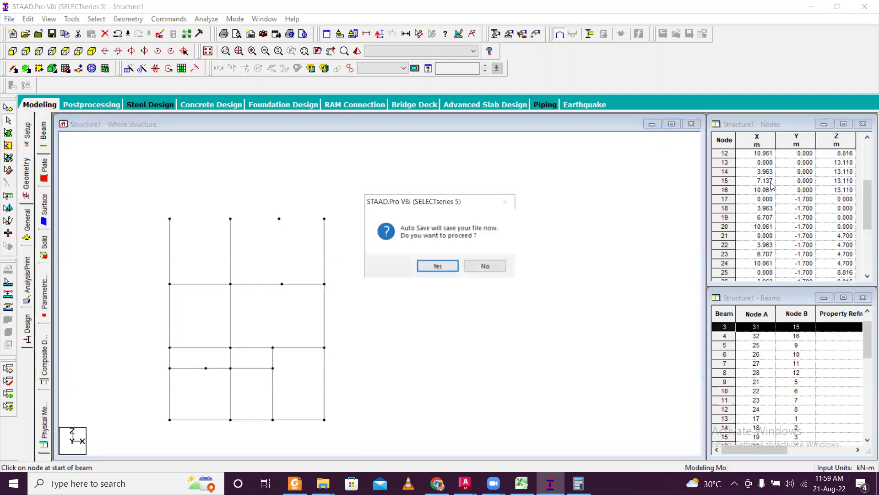
pyautogui.click(485, 266)
pyautogui.scroll(1, 288, 285)
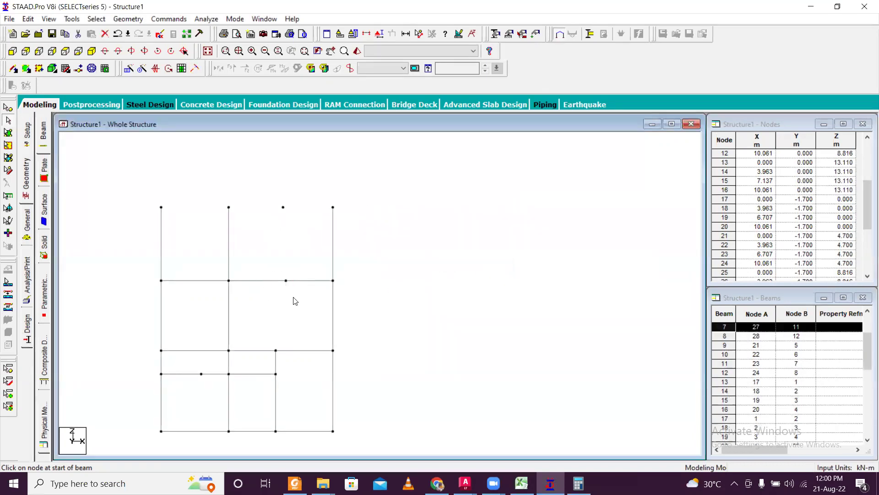
pyautogui.scroll(1, 288, 287)
pyautogui.scroll(2, 752, 190)
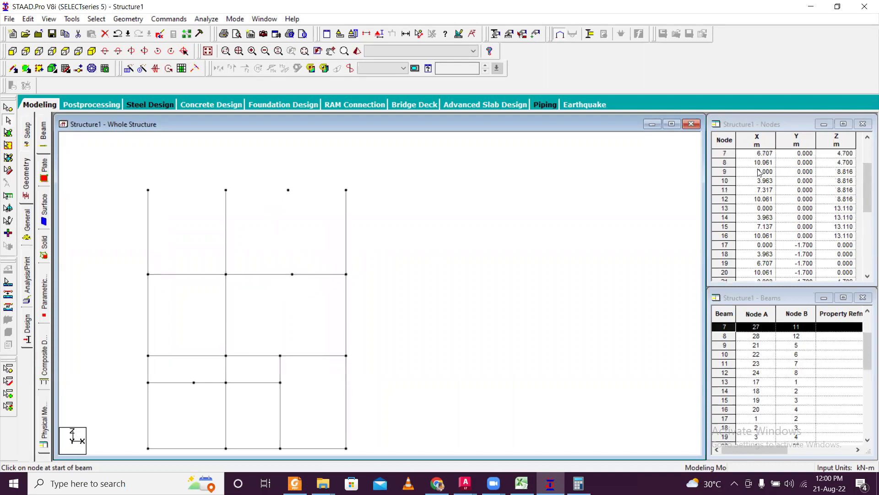
pyautogui.click(550, 483)
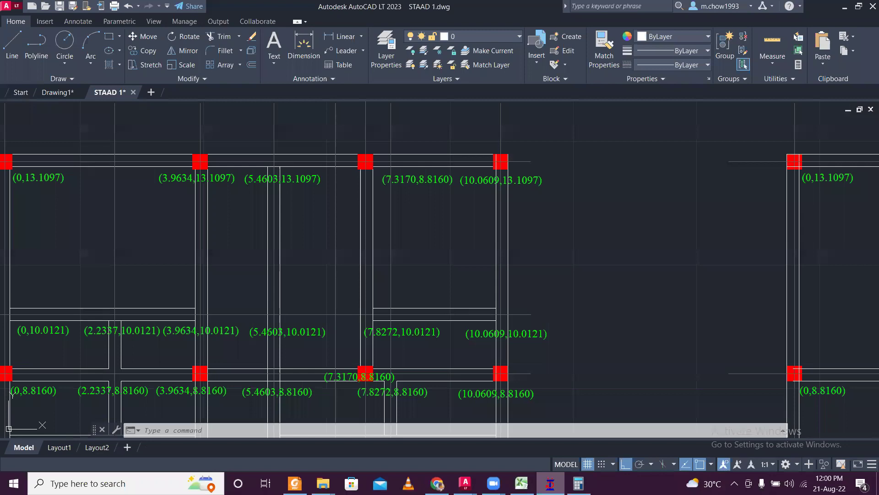
pyautogui.click(550, 483)
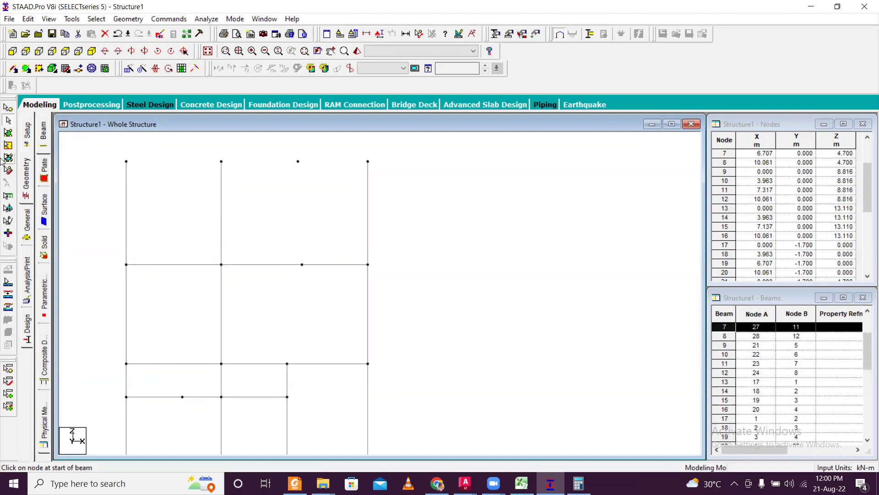
# Select the third-column node at Z 8.816 m and check its coordinates against the matching label on the AutoCAD plan
pyautogui.click(8, 108)
pyautogui.click(302, 264)
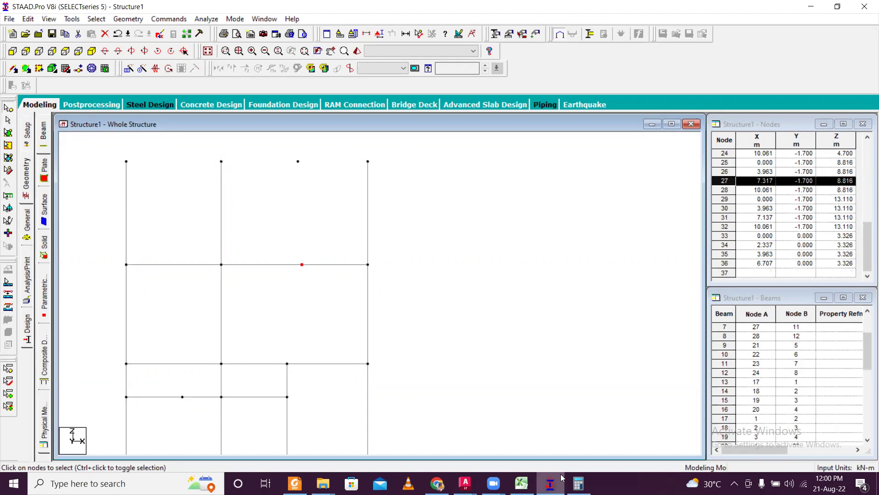
pyautogui.click(466, 483)
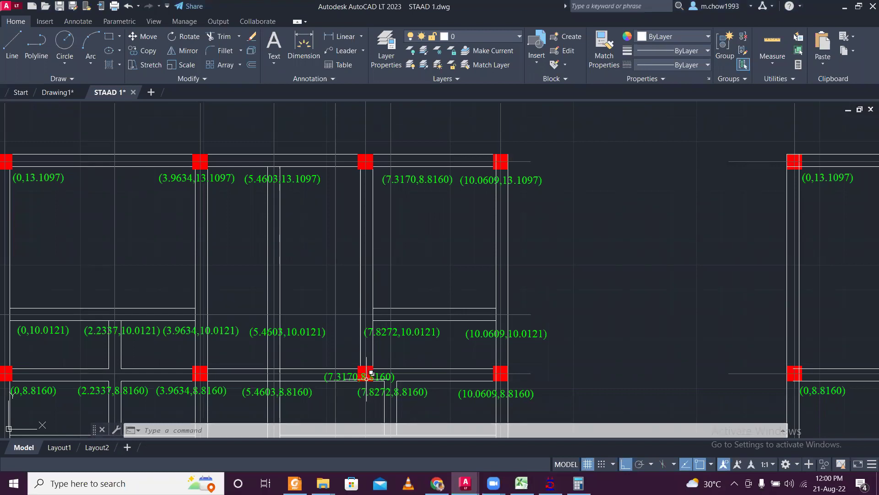
pyautogui.scroll(4, 361, 384)
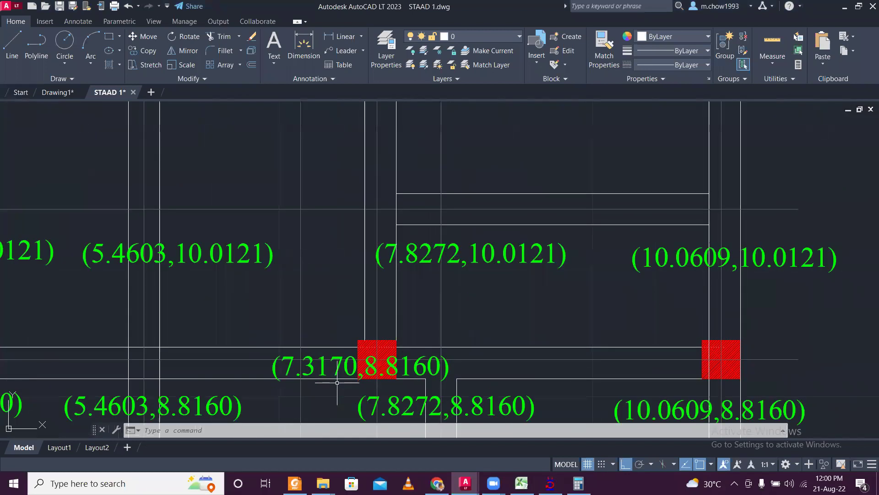
pyautogui.scroll(-4, 333, 385)
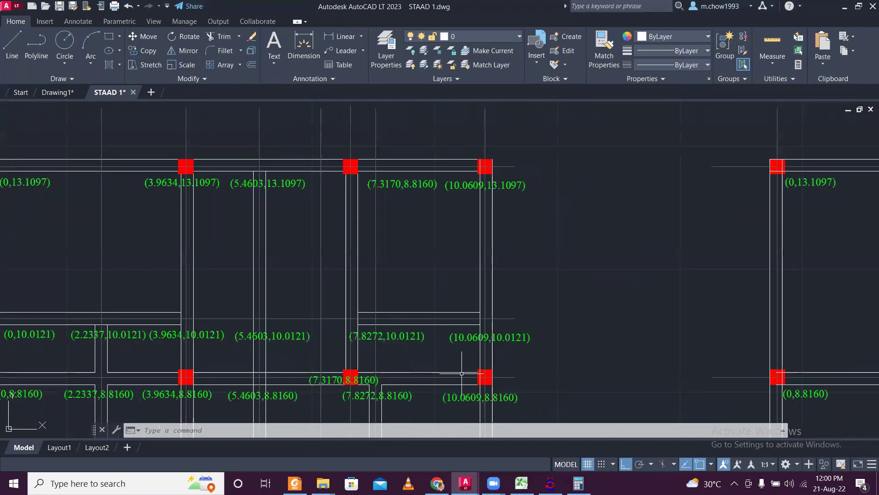
pyautogui.click(561, 481)
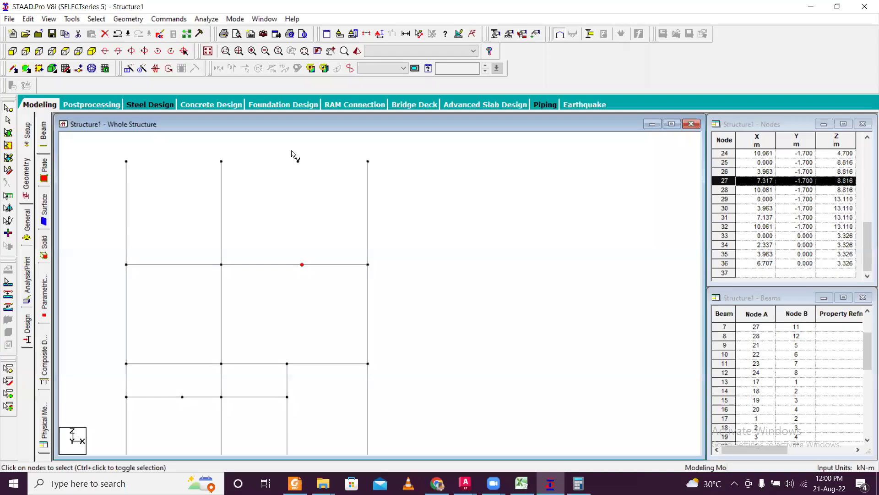
# Select the third-column base node at Z 13.110 m, check it against the AutoCAD plan, and set its X coordinate to 7.317 m
pyautogui.click(321, 198)
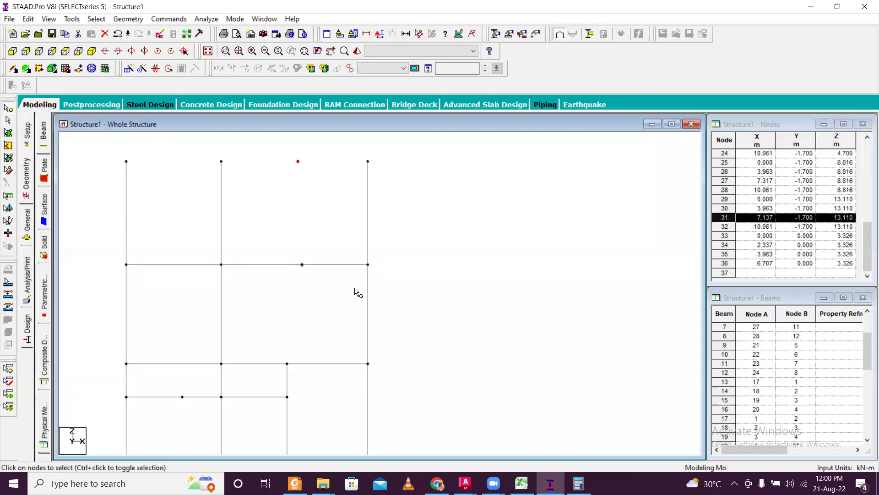
pyautogui.click(551, 483)
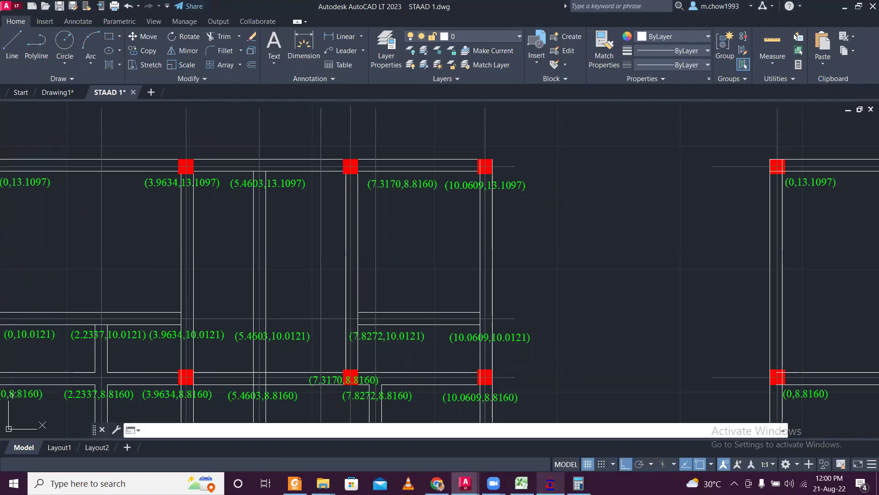
pyautogui.hotkey('alt', 'Tab')
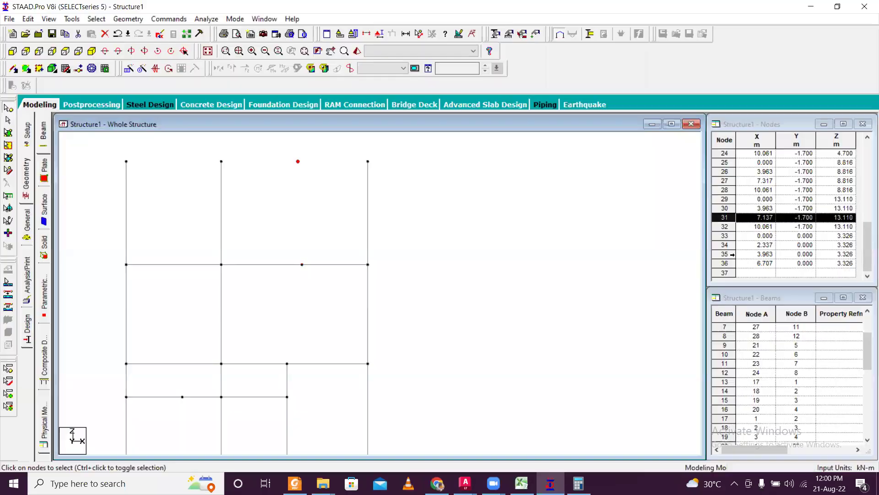
pyautogui.doubleClick(765, 218)
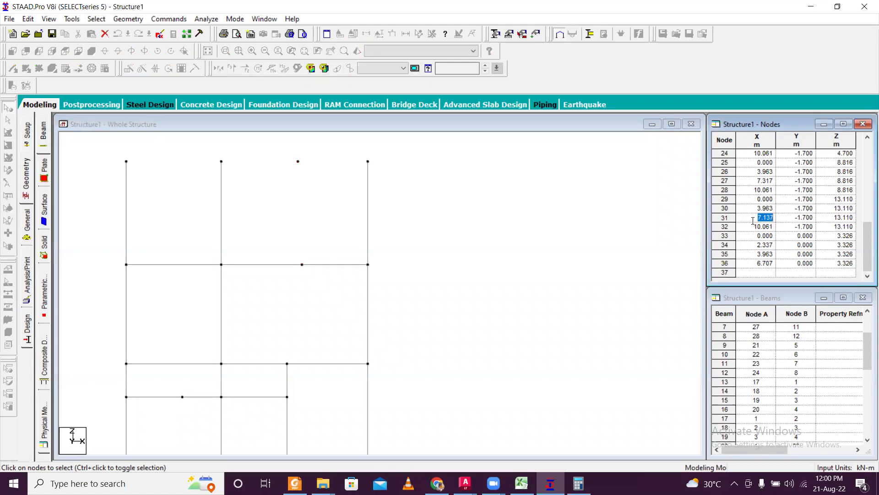
pyautogui.write('7')
pyautogui.press('Tab')
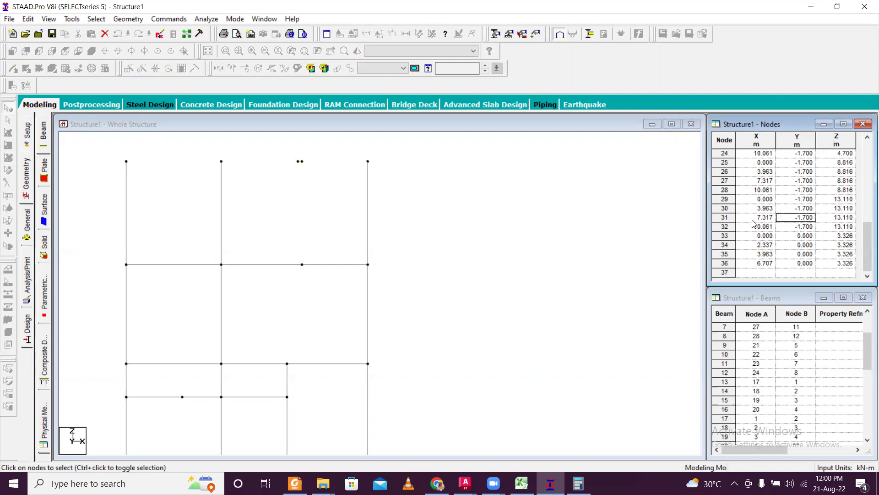
# Set the X coordinate of the third column's top node at Y 0, Z 13.110 m to 7.317 m
pyautogui.scroll(1, 303, 141)
pyautogui.moveTo(319, 201); pyautogui.dragTo(329, 211, button='middle')
pyautogui.scroll(-6, 328, 211)
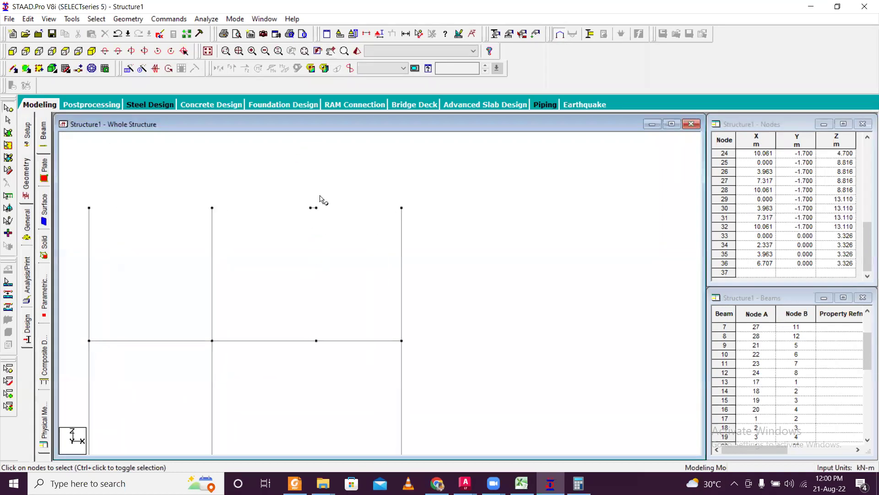
pyautogui.click(320, 181)
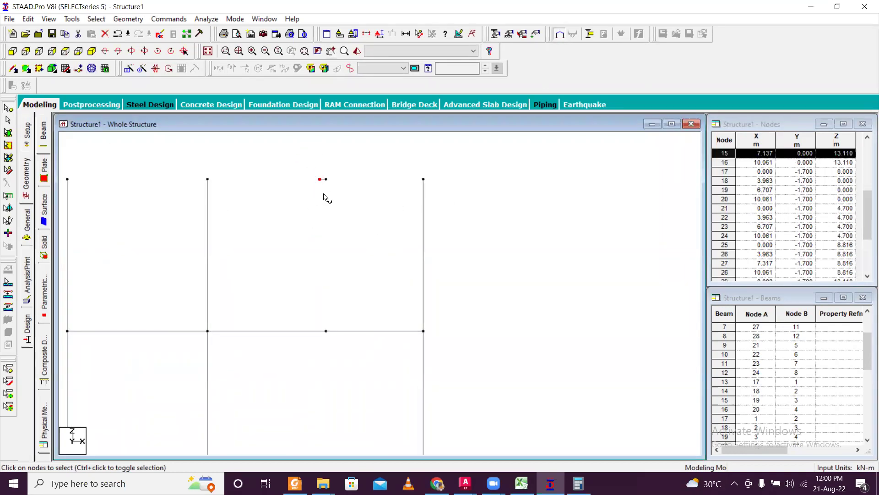
pyautogui.click(763, 153)
pyautogui.click(763, 153)
pyautogui.write('7')
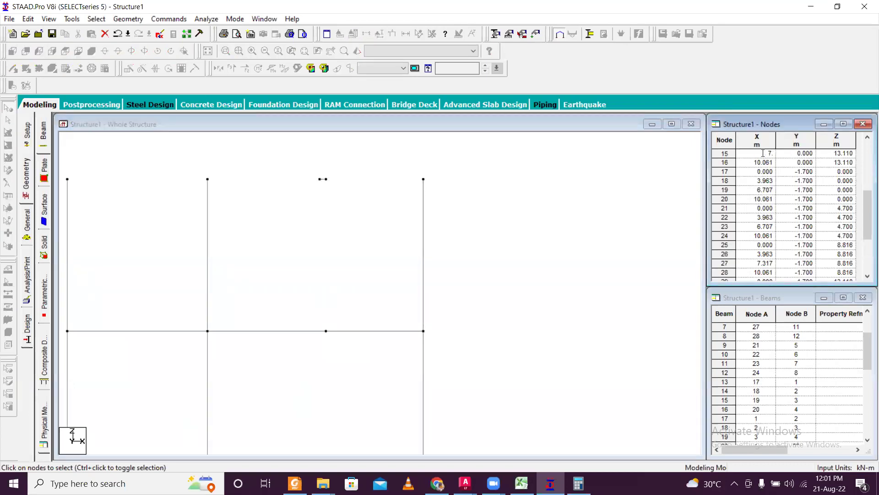
pyautogui.write('.317')
pyautogui.press('Tab')
pyautogui.click(145, 165)
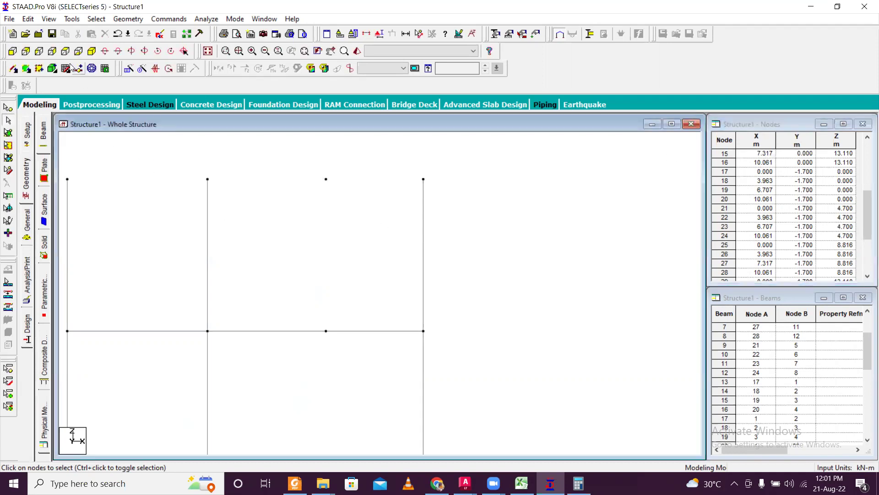
# Inspect the corrected column at X 7.317 m, Z 13.110 m in the isometric view
pyautogui.click(91, 51)
pyautogui.scroll(-3, 257, 138)
pyautogui.scroll(-1, 256, 206)
pyautogui.scroll(-5, 243, 281)
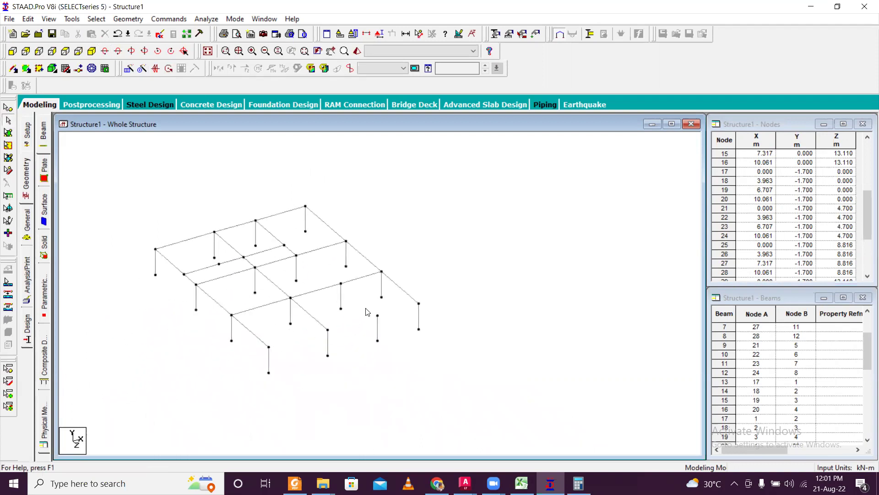
pyautogui.scroll(4, 375, 372)
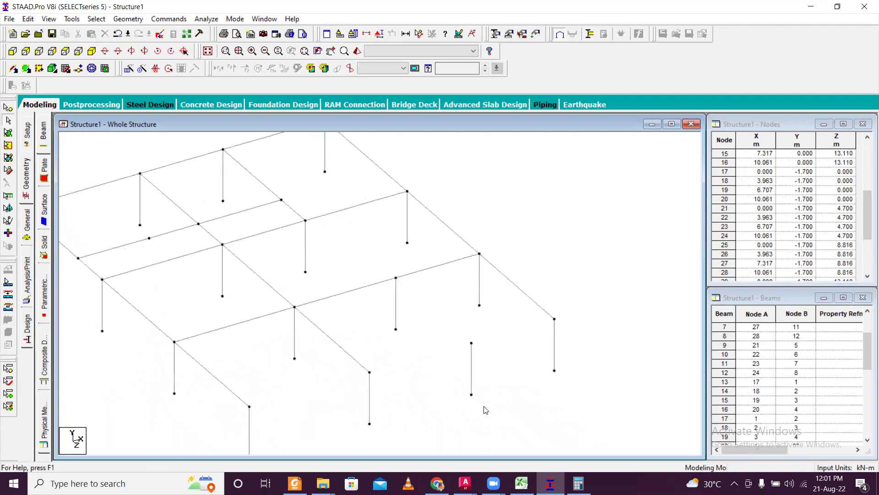
pyautogui.scroll(-1, 260, 213)
# In plan view, add a beam along X 7.317 m from Z 8.816 m to Z 13.110 m and beams along the full Z 13.110 m row
pyautogui.click(78, 50)
pyautogui.scroll(-3, 283, 243)
pyautogui.moveTo(320, 186); pyautogui.dragTo(337, 252, button='middle')
pyautogui.scroll(1, 338, 251)
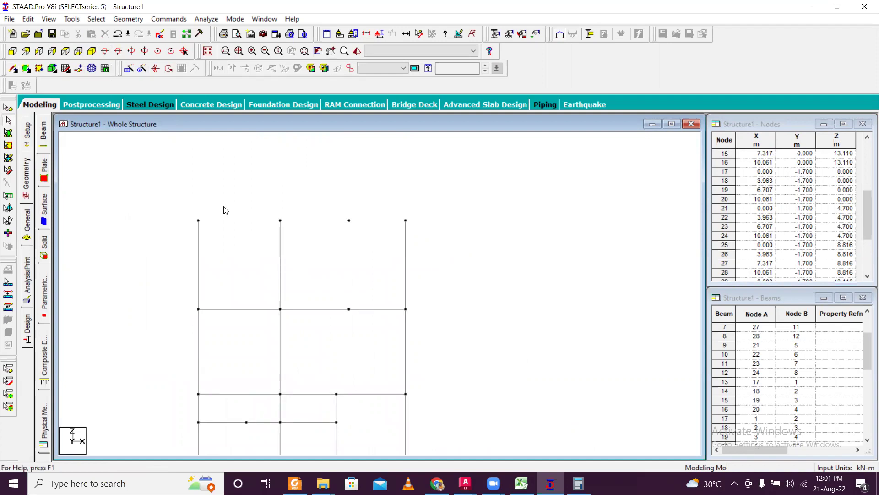
pyautogui.click(14, 68)
pyautogui.moveTo(349, 309); pyautogui.dragTo(350, 222)
pyautogui.moveTo(198, 220); pyautogui.dragTo(406, 222)
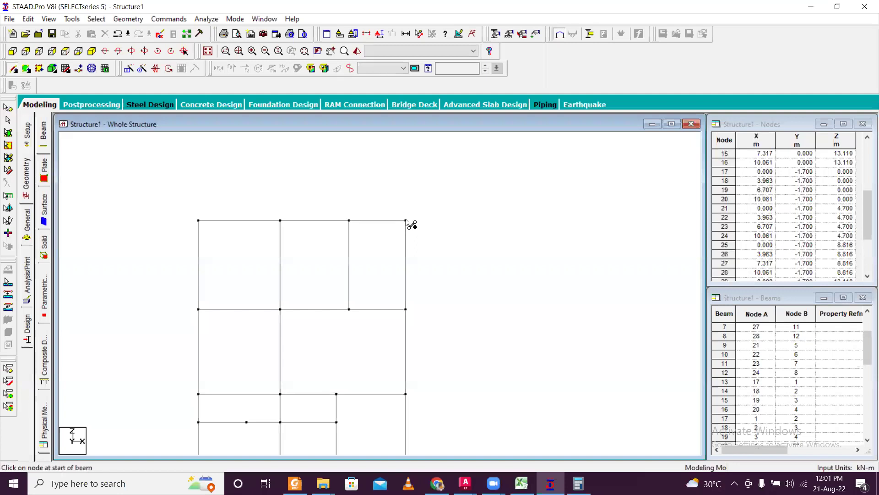
# Review the whole beam layout in plan and then in the isometric view
pyautogui.scroll(-1, 365, 200)
pyautogui.scroll(-1, 340, 310)
pyautogui.scroll(-1, 304, 247)
pyautogui.scroll(5, 327, 243)
pyautogui.scroll(-4, 338, 232)
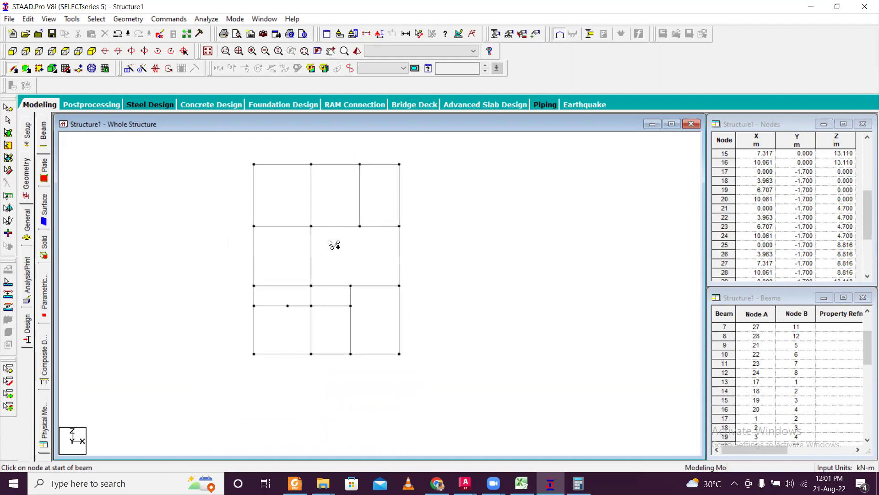
pyautogui.click(92, 50)
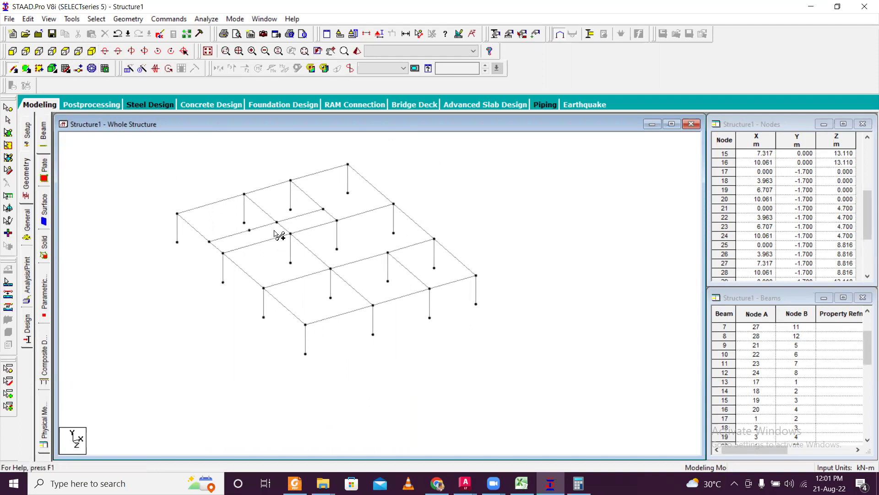
# Select all horizontal beams at Y 0, leaving out the beam at Z 3.326 m between X 0 and X 3.963 m
pyautogui.click(13, 51)
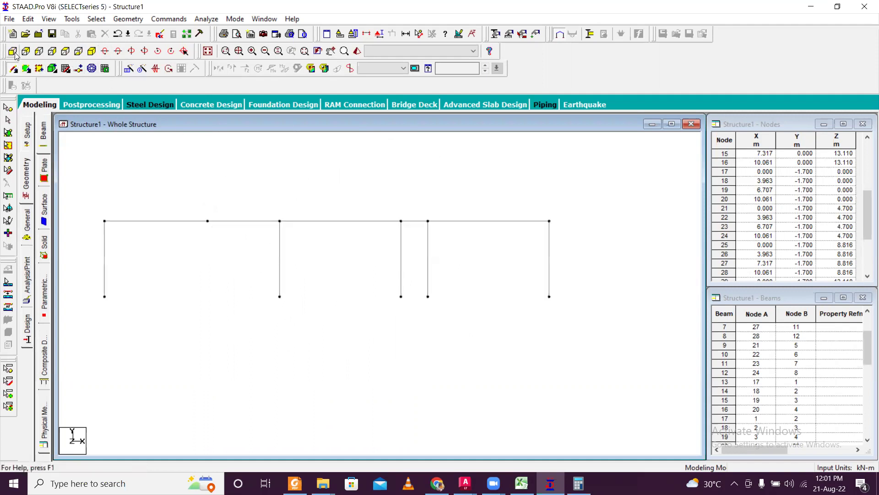
pyautogui.moveTo(102, 202); pyautogui.dragTo(588, 245)
pyautogui.click(91, 52)
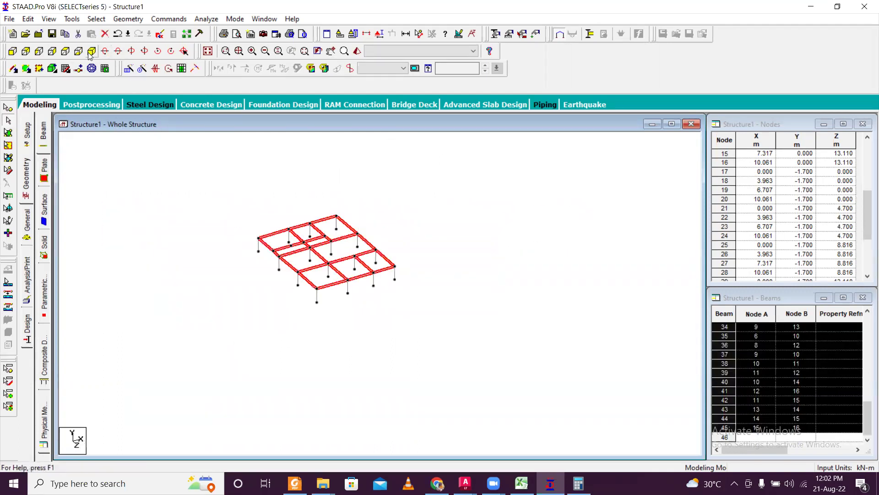
pyautogui.scroll(8, 361, 247)
pyautogui.scroll(3, 361, 248)
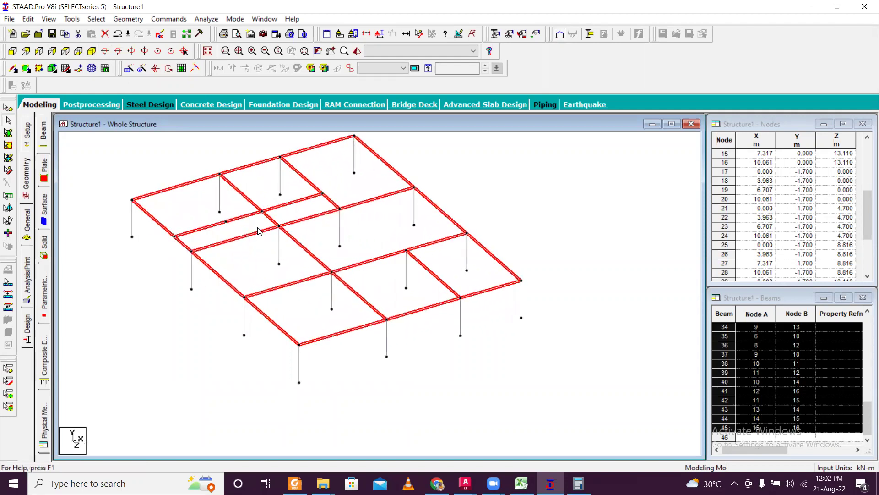
pyautogui.scroll(1, 258, 228)
pyautogui.keyDown('ctrl'); pyautogui.click(209, 221); pyautogui.keyUp('ctrl')
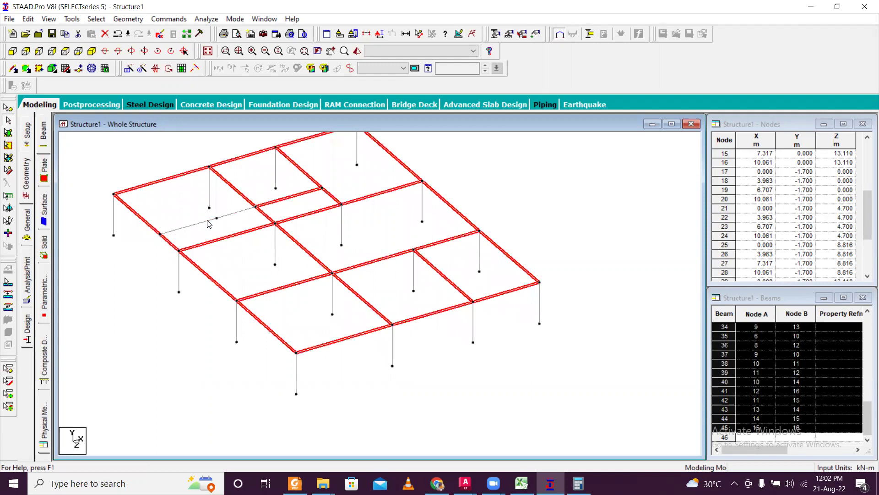
pyautogui.keyDown('ctrl'); pyautogui.click(276, 204); pyautogui.keyUp('ctrl')
pyautogui.scroll(2, 334, 159)
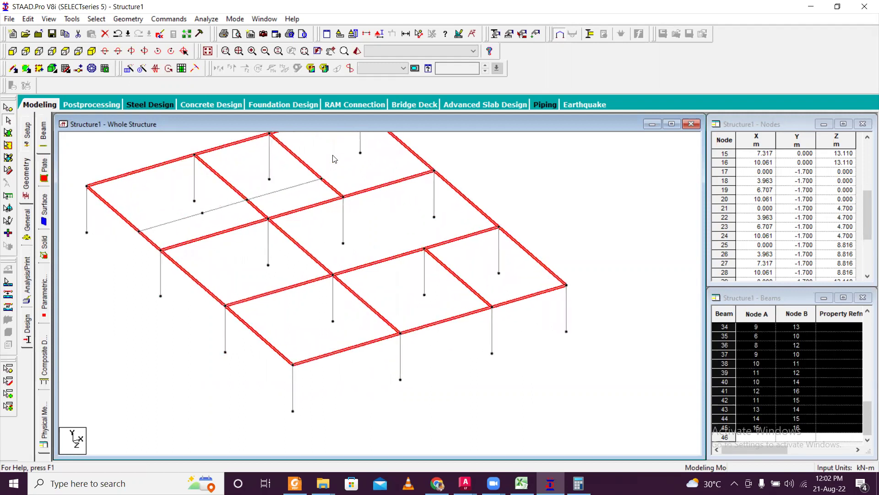
pyautogui.moveTo(285, 170); pyautogui.dragTo(305, 206, button='middle')
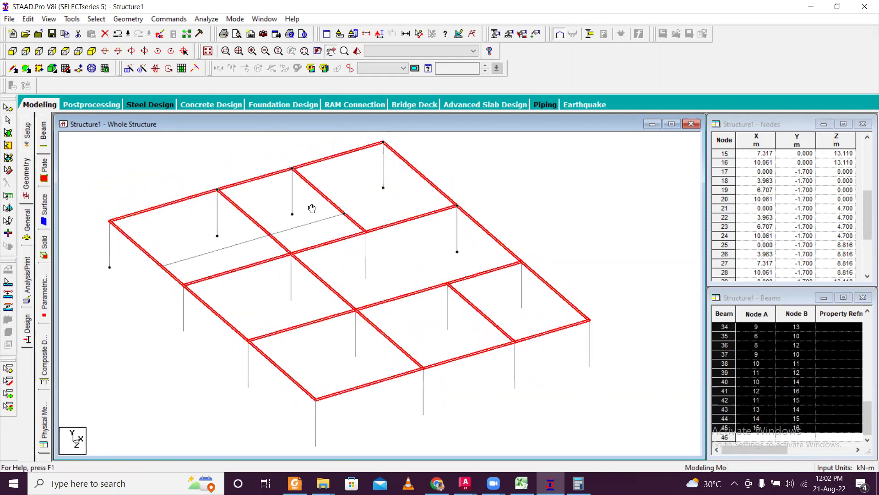
pyautogui.keyDown('ctrl'); pyautogui.click(303, 226); pyautogui.keyUp('ctrl')
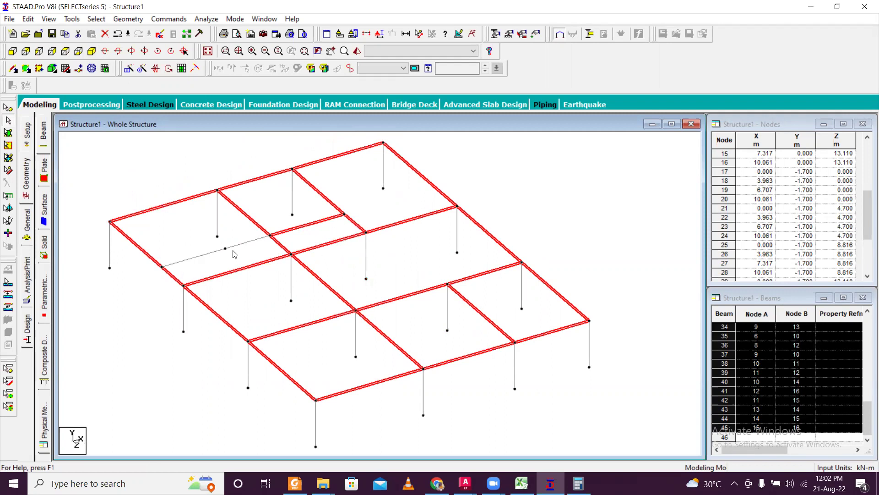
# Copy the selected beams upward with a translational repeat of one 3 m step in the global Y direction
pyautogui.scroll(-1, 192, 269)
pyautogui.scroll(-1, 305, 218)
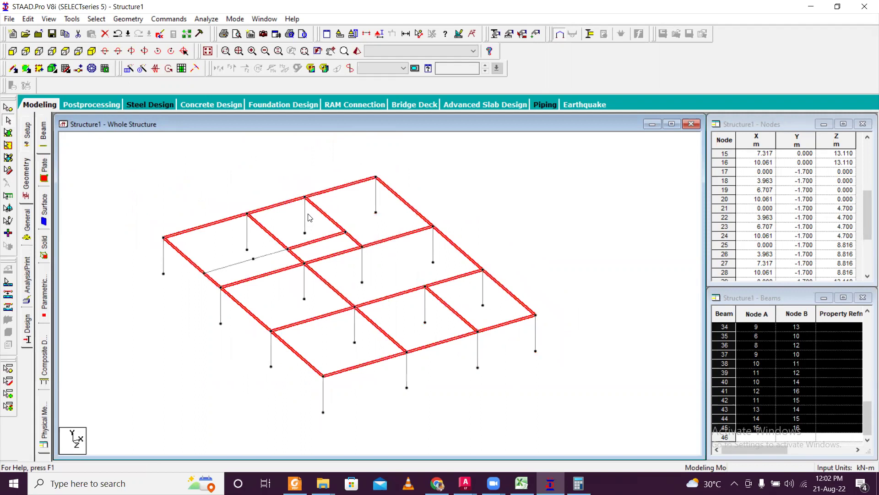
pyautogui.moveTo(448, 277); pyautogui.dragTo(444, 242, button='middle')
pyautogui.moveTo(421, 213); pyautogui.dragTo(425, 225, button='middle')
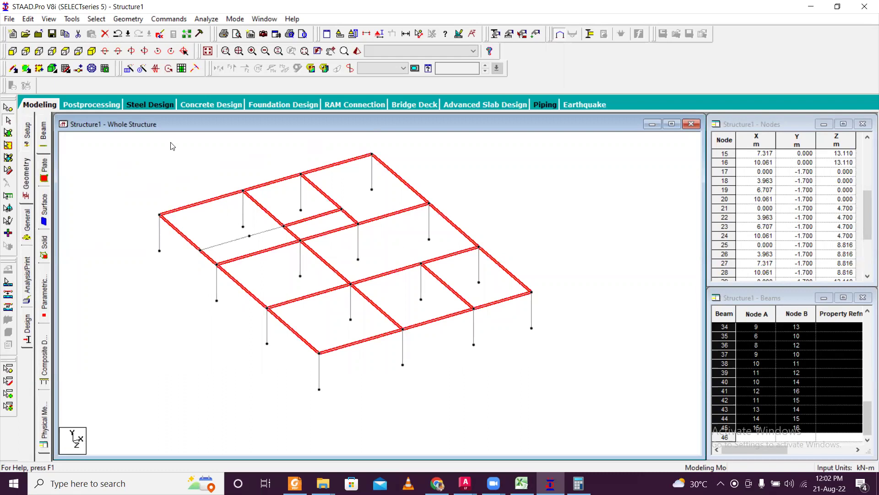
pyautogui.click(126, 73)
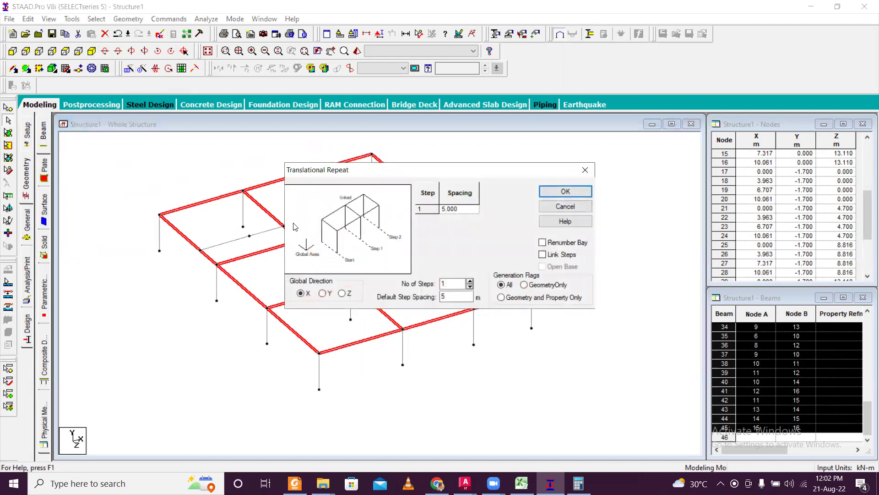
pyautogui.click(323, 293)
pyautogui.moveTo(450, 296); pyautogui.dragTo(393, 300)
pyautogui.write('3')
pyautogui.click(586, 196)
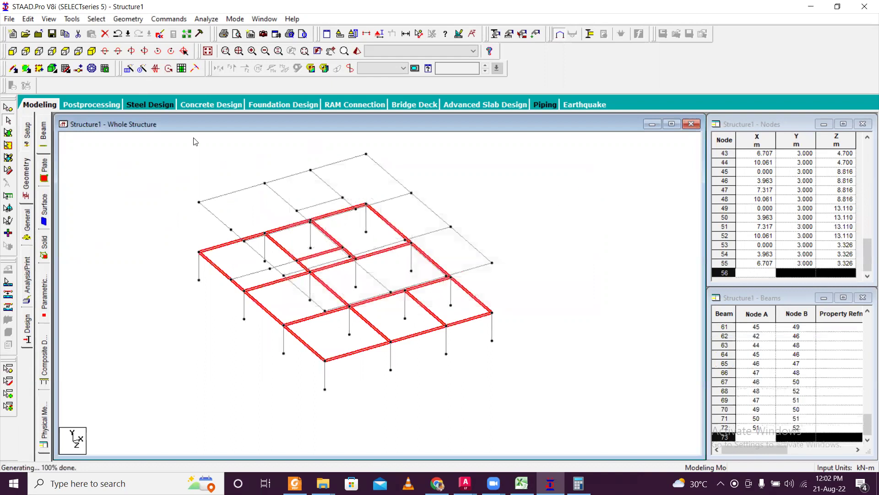
# Select the copied beams at Y 3 m in the front view, show only them and switch to the bottom view
pyautogui.click(13, 50)
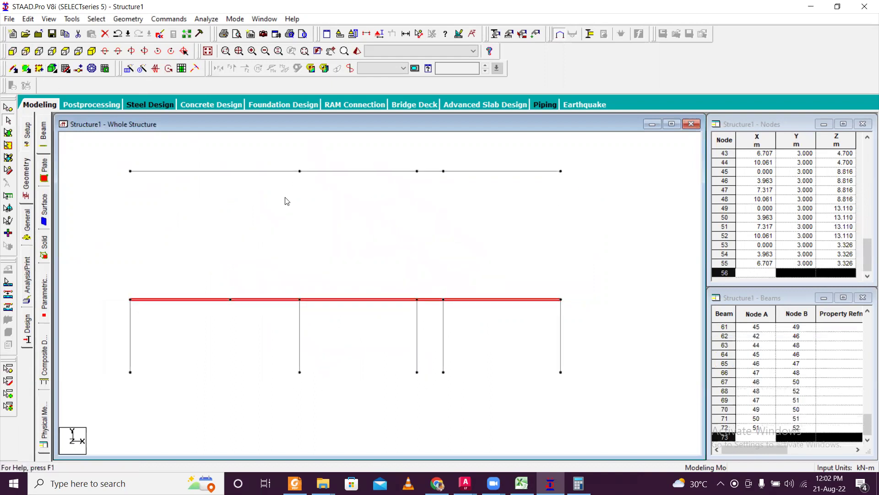
pyautogui.moveTo(126, 173); pyautogui.dragTo(586, 219)
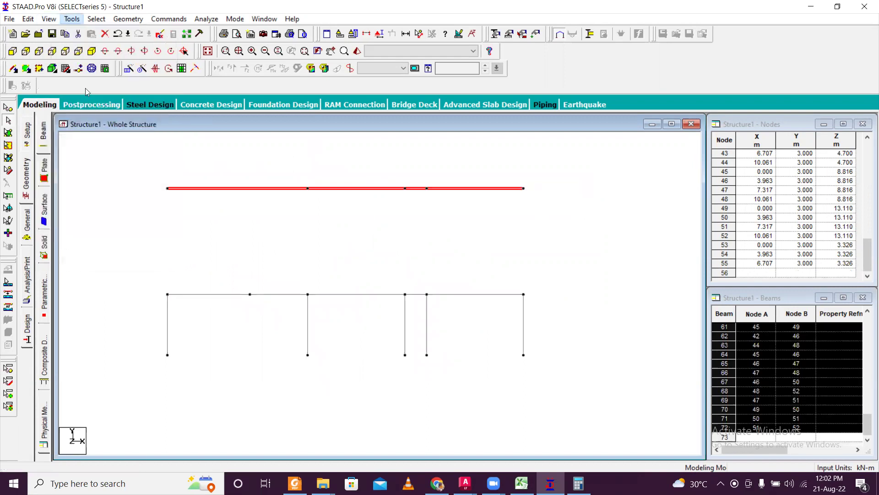
pyautogui.click(72, 19)
pyautogui.moveTo(49, 19)
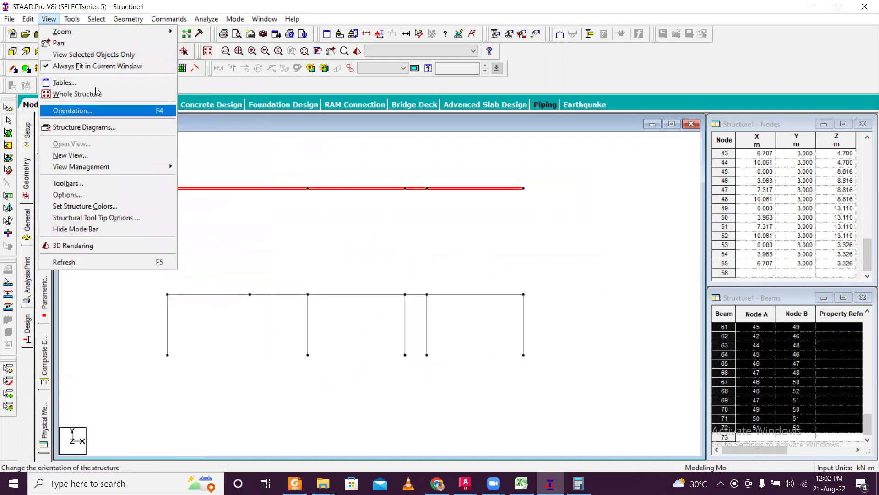
pyautogui.click(78, 54)
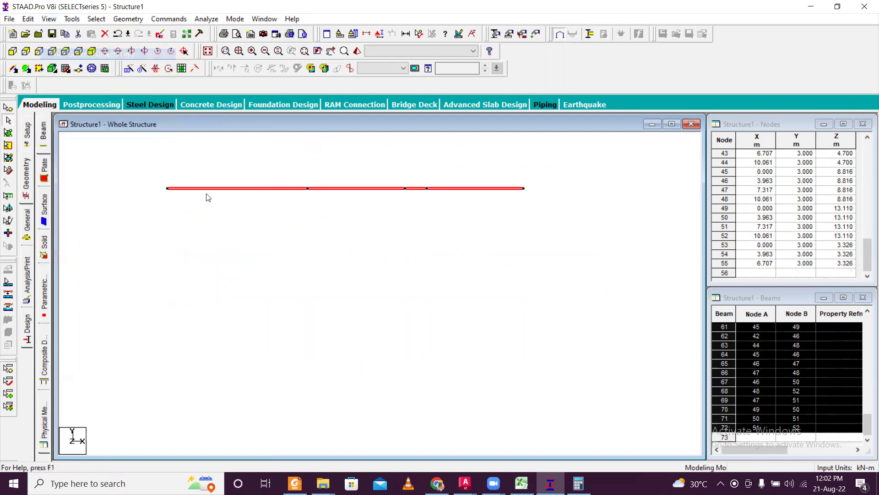
pyautogui.click(80, 51)
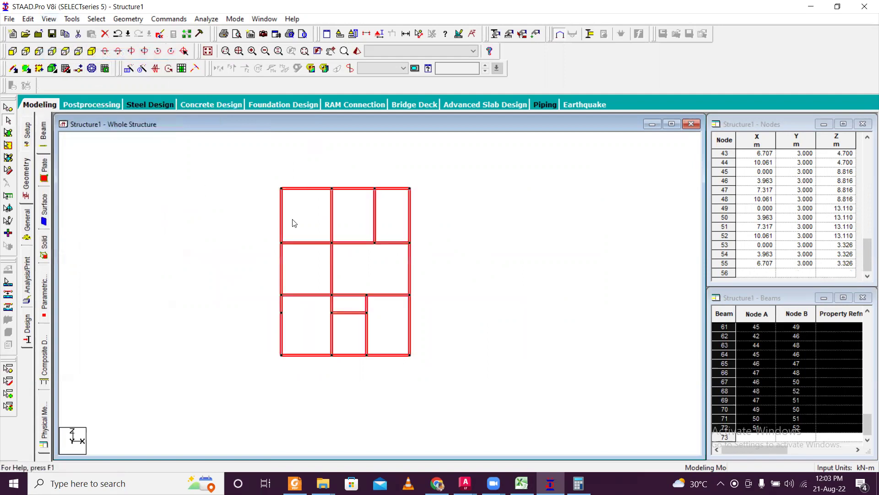
pyautogui.click(428, 325)
# Delete the intermediate node at X 0, Y 3, Z 3.326 m together with its connected beams
pyautogui.scroll(2, 419, 318)
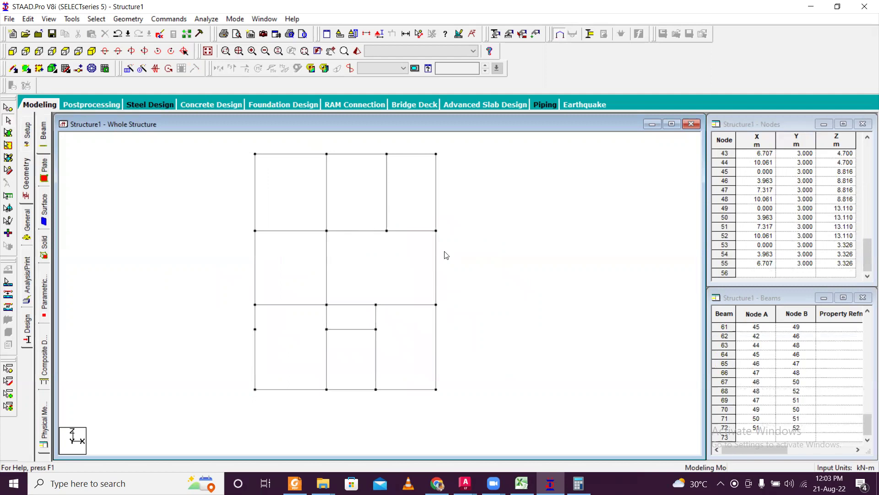
pyautogui.scroll(-1, 376, 234)
pyautogui.scroll(-1, 376, 235)
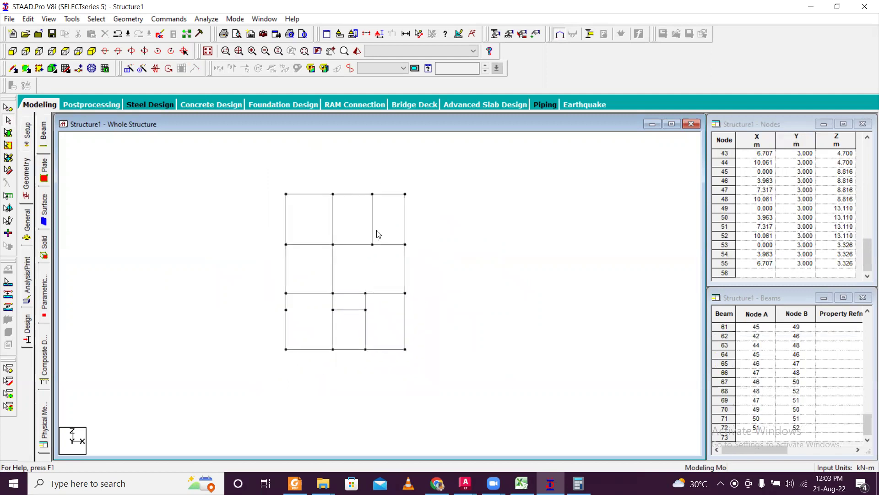
pyautogui.scroll(1, 380, 186)
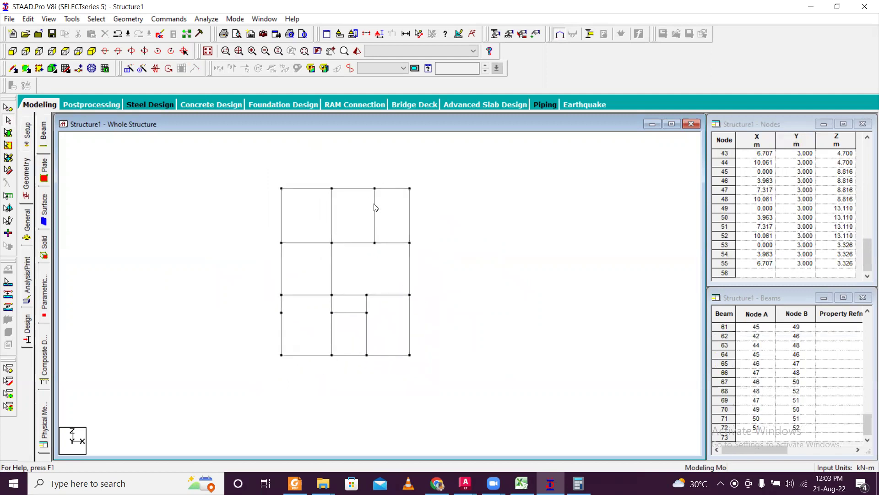
pyautogui.scroll(2, 274, 328)
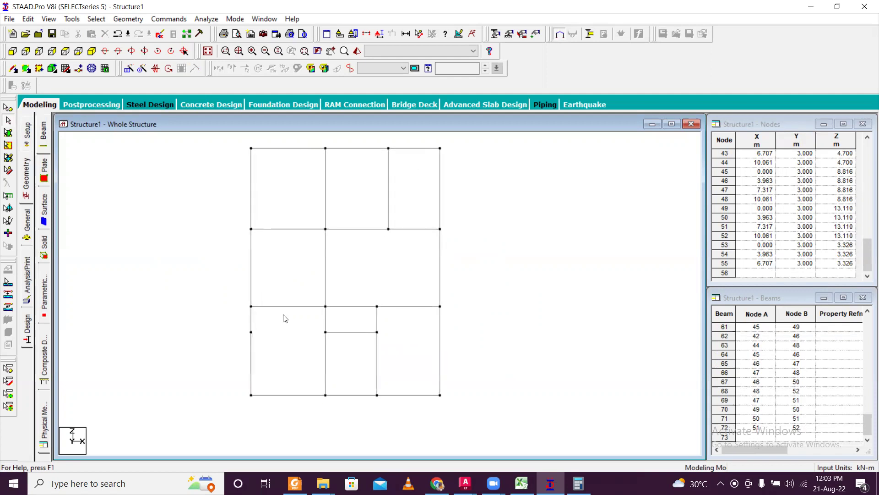
pyautogui.click(8, 107)
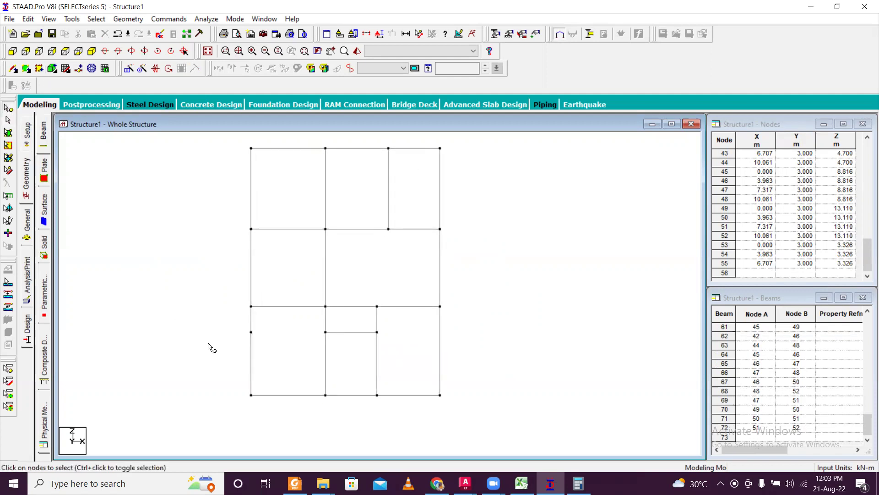
pyautogui.scroll(2, 212, 348)
pyautogui.moveTo(193, 341); pyautogui.dragTo(266, 387)
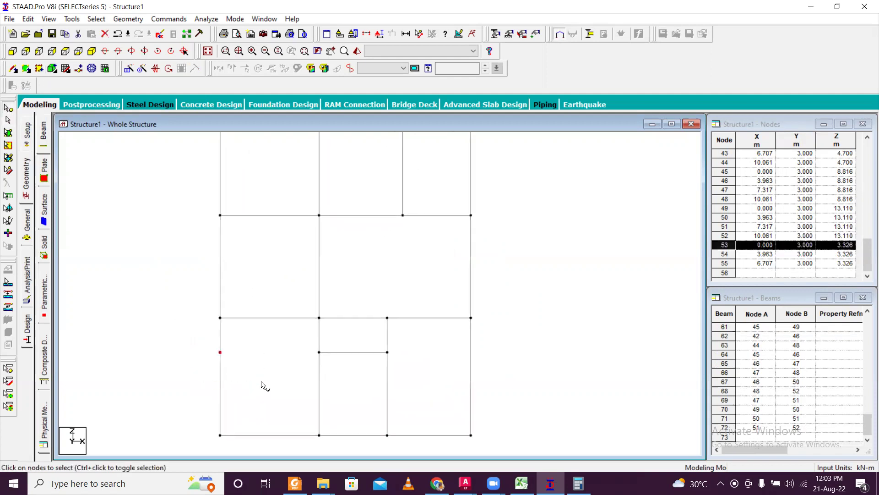
pyautogui.press('Delete')
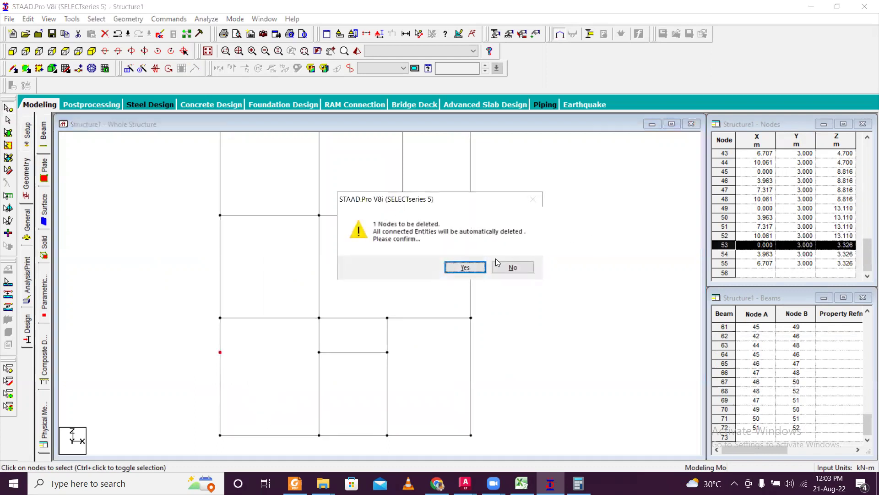
pyautogui.click(472, 267)
pyautogui.scroll(-2, 263, 307)
# Add a single beam along X 0 from Z 0 to Z 4.700 m on the Y 3 m level
pyautogui.click(13, 68)
pyautogui.moveTo(240, 361); pyautogui.dragTo(240, 259)
pyautogui.scroll(-1, 299, 324)
pyautogui.scroll(-5, 329, 298)
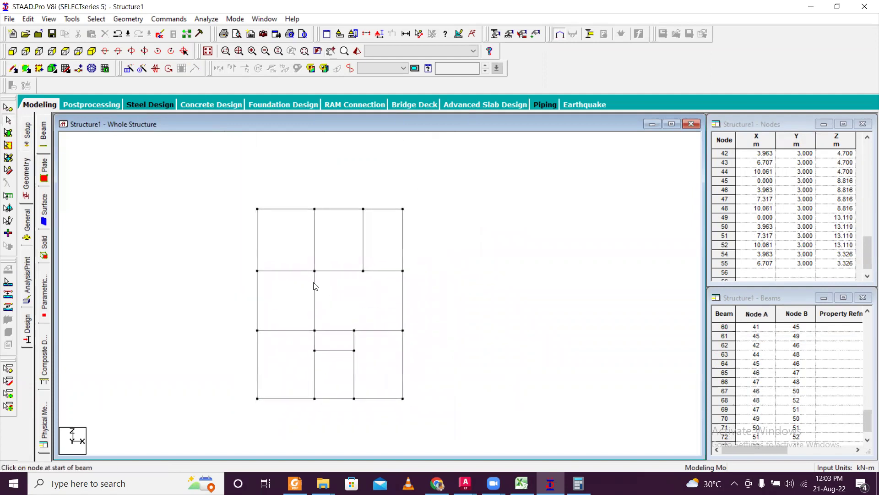
pyautogui.moveTo(341, 310); pyautogui.dragTo(347, 275, button='middle')
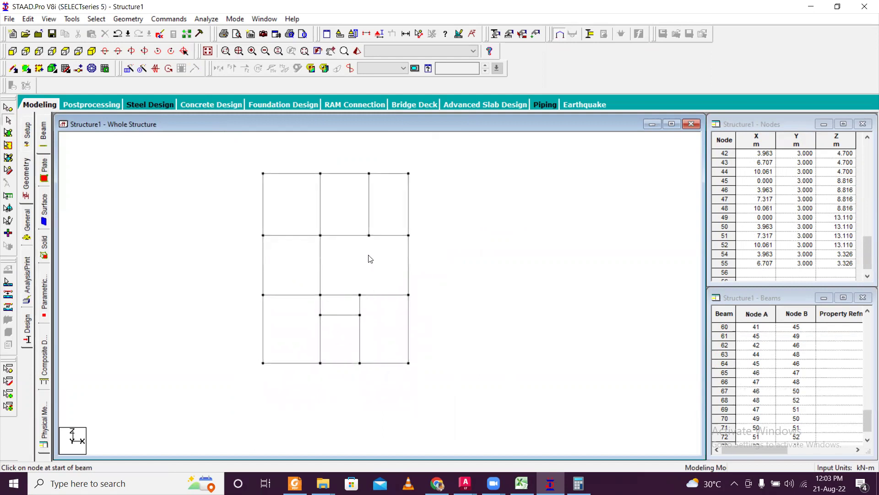
pyautogui.scroll(2, 313, 385)
pyautogui.moveTo(320, 392); pyautogui.dragTo(326, 321, button='middle')
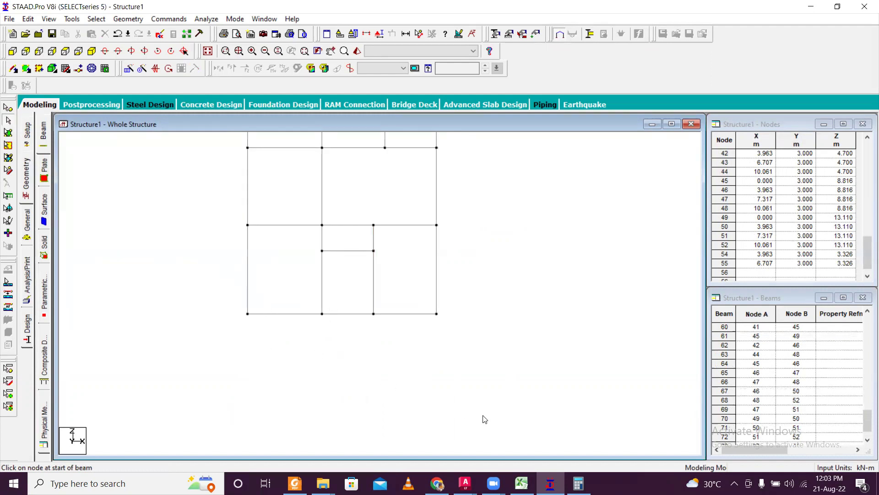
# Switch to STAAD 1.dwg in AutoCAD and examine the upper floor plan's projection beyond the front column row
pyautogui.click(465, 483)
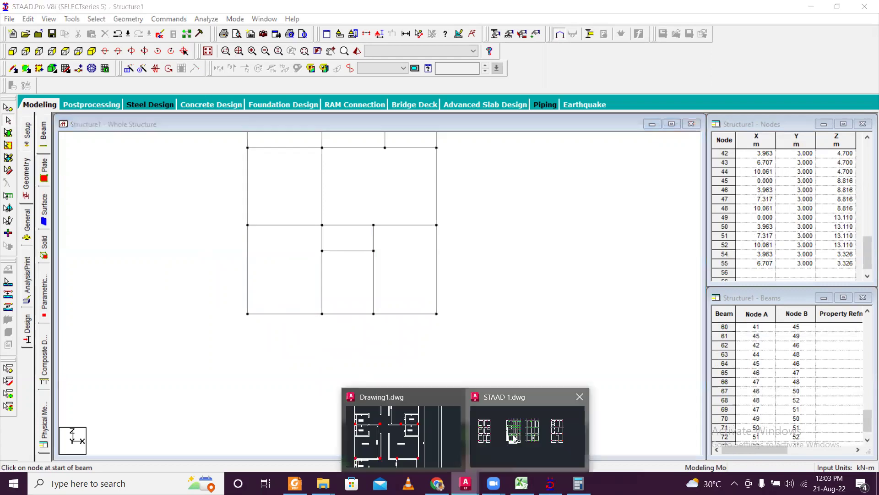
pyautogui.click(514, 439)
pyautogui.scroll(-3, 310, 210)
pyautogui.scroll(2, 300, 275)
pyautogui.scroll(-2, 301, 273)
pyautogui.moveTo(536, 271)
pyautogui.mouseDown(button='middle')
pyautogui.moveTo(526, 288)
pyautogui.moveTo(364, 365)
pyautogui.mouseUp(button='middle')
pyautogui.moveTo(378, 326); pyautogui.dragTo(187, 227, button='middle')
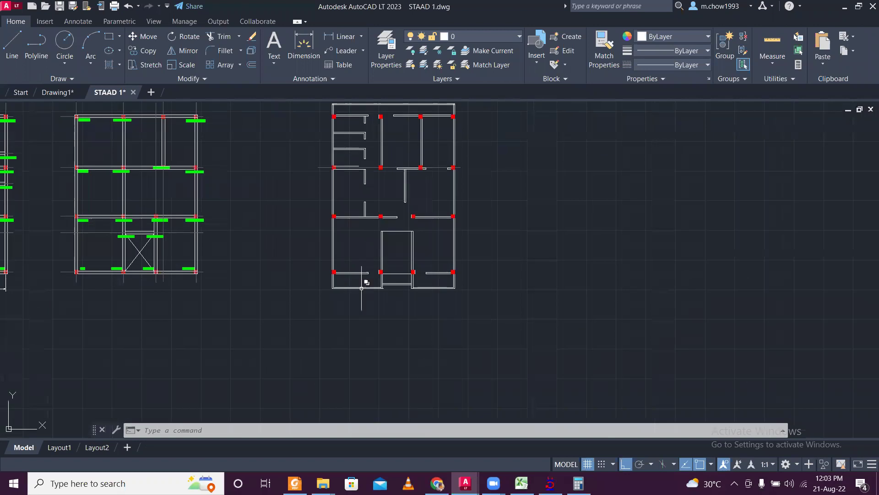
pyautogui.scroll(4, 361, 288)
pyautogui.scroll(2, 284, 263)
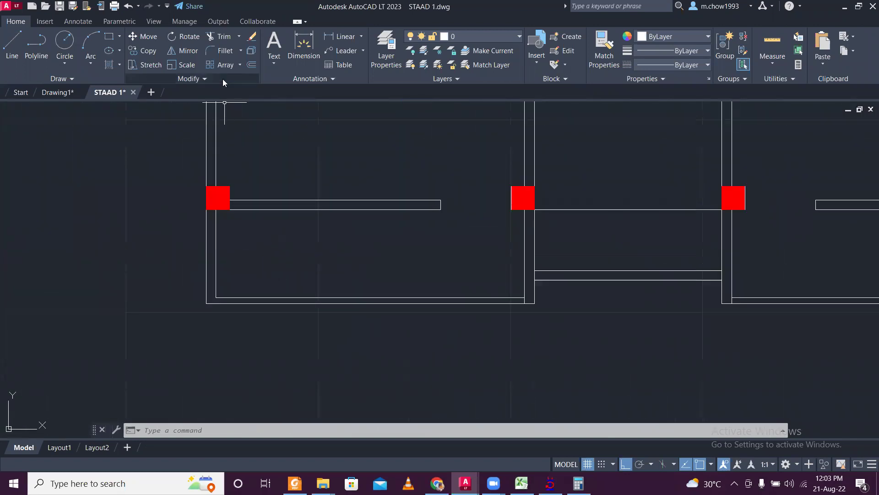
pyautogui.click(341, 36)
pyautogui.scroll(2, 297, 231)
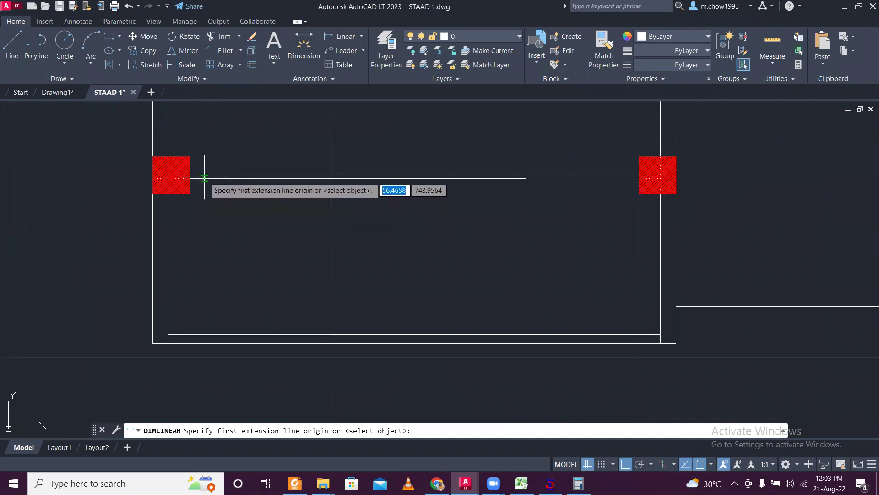
pyautogui.press('Escape')
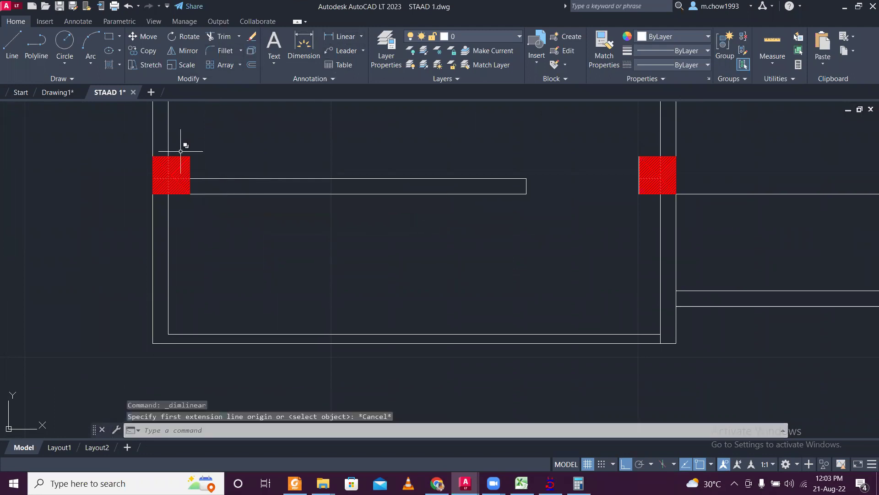
# Draw a horizontal reference line about 1.2 m long from the mid-height of the front corner column at the plan's X 0 side
pyautogui.click(16, 56)
pyautogui.click(171, 175)
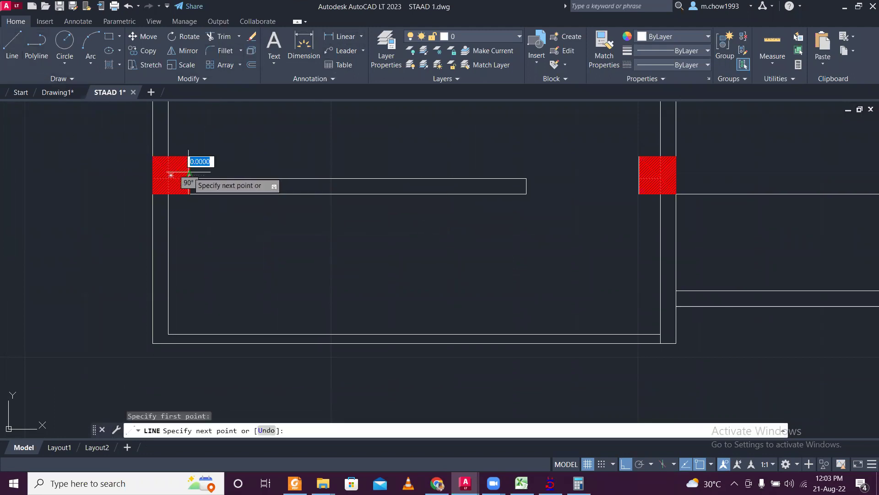
pyautogui.click(338, 148)
pyautogui.press('Escape')
# Add a vertical linear dimension from the reference line to the outer edge of the plan's front projection
pyautogui.click(345, 36)
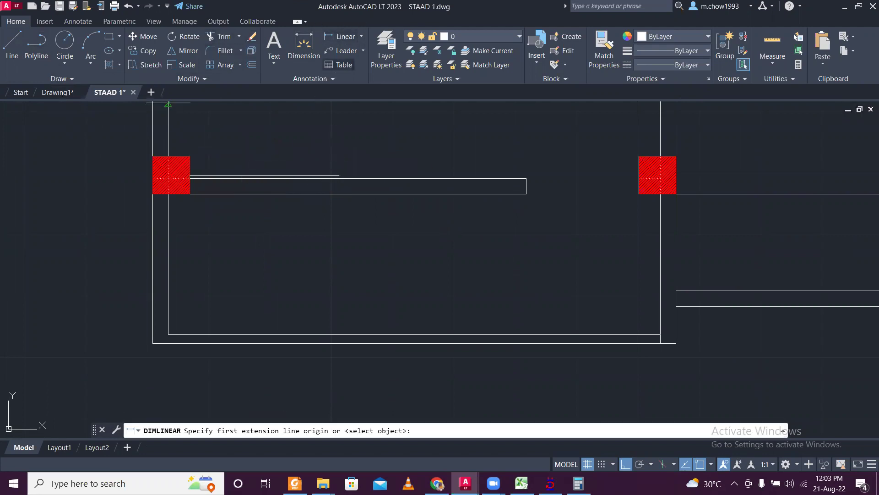
pyautogui.click(255, 175)
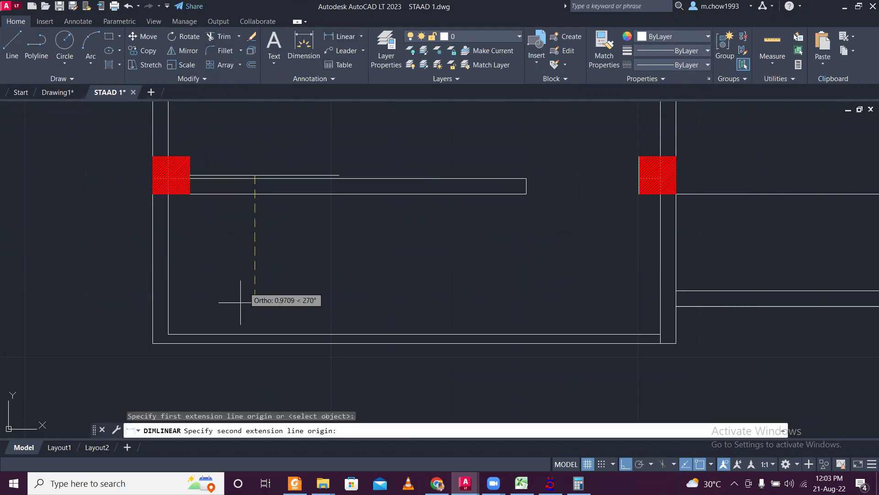
pyautogui.click(255, 343)
pyautogui.click(278, 284)
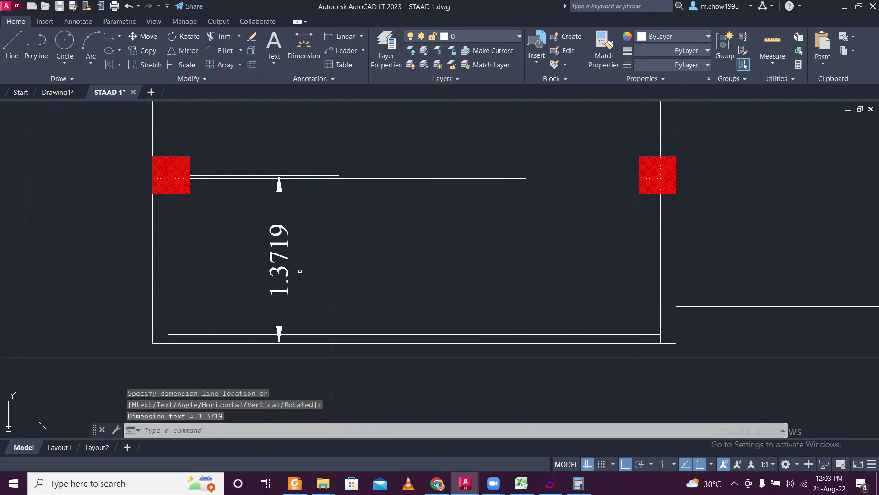
# Switch back to STAAD.Pro and select the four front-row nodes at Z 0 on the Y 3 m level
pyautogui.click(842, 7)
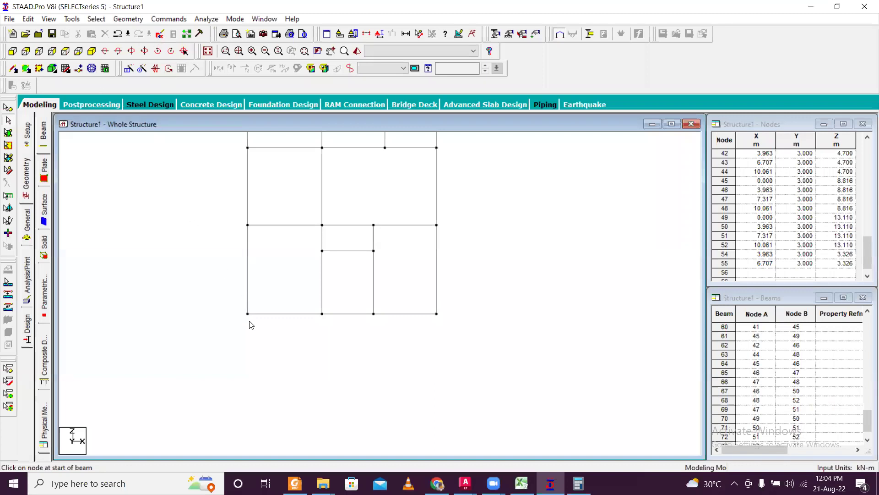
pyautogui.scroll(2, 267, 338)
pyautogui.moveTo(285, 358); pyautogui.dragTo(287, 316, button='middle')
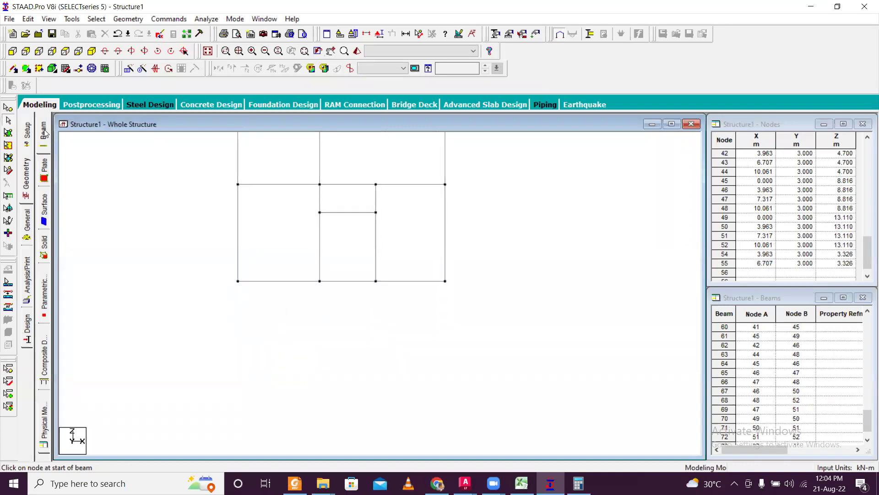
pyautogui.click(8, 108)
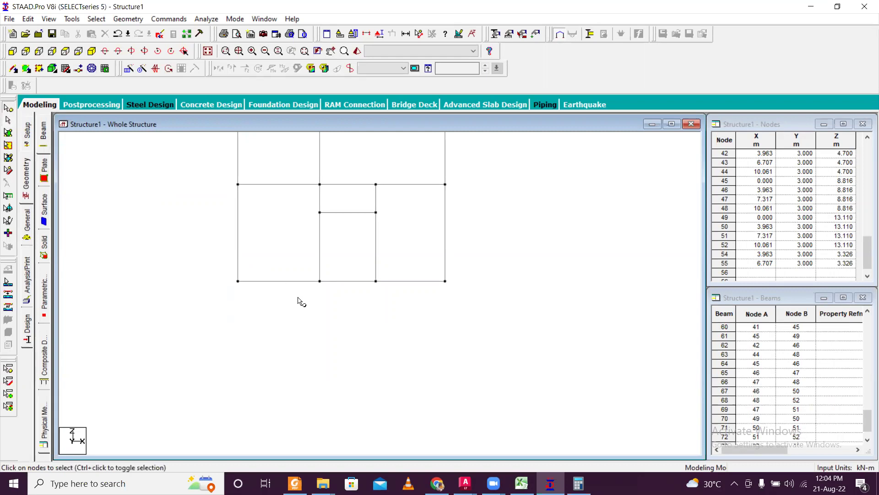
pyautogui.moveTo(216, 278); pyautogui.dragTo(243, 319)
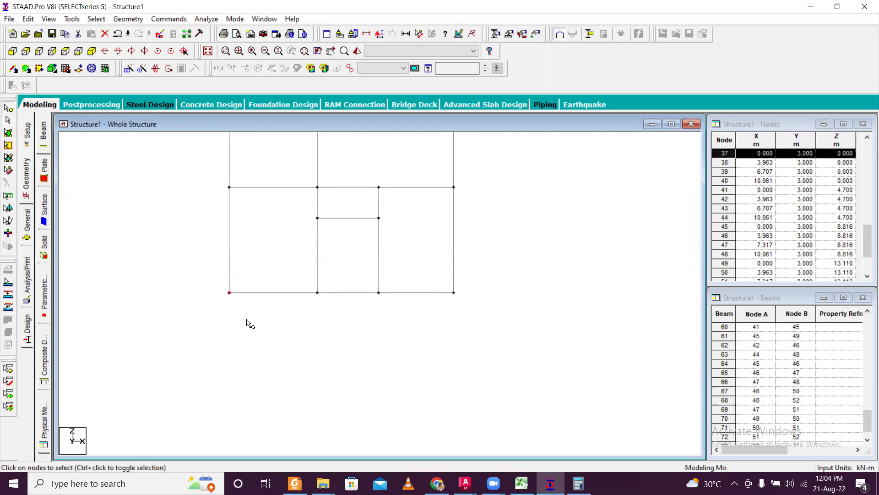
pyautogui.moveTo(313, 286); pyautogui.dragTo(333, 316)
pyautogui.moveTo(365, 282); pyautogui.dragTo(394, 322)
pyautogui.moveTo(427, 280); pyautogui.dragTo(476, 322)
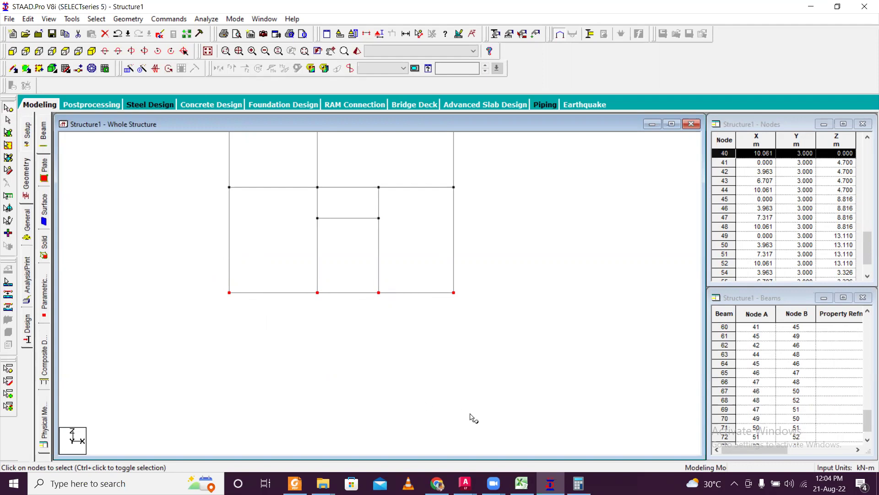
# Check the front projection's dimension in STAAD 1.dwg and return to the STAAD.Pro model
pyautogui.click(551, 483)
pyautogui.click(551, 483)
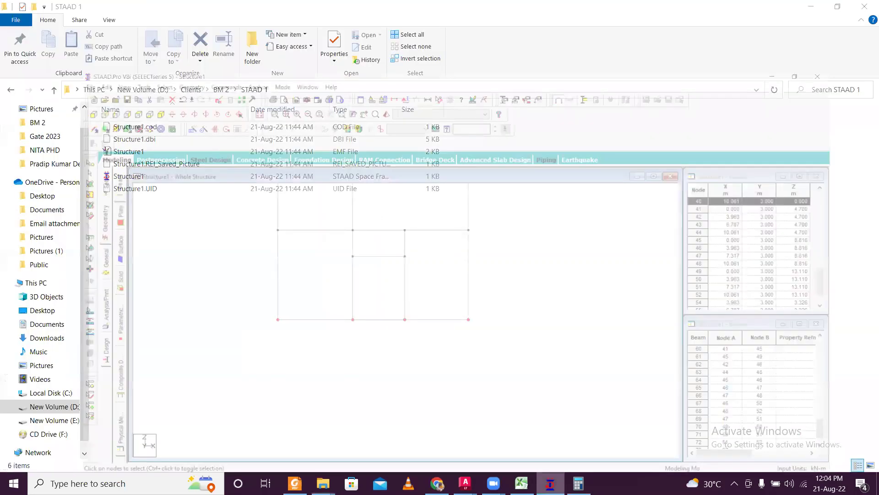
pyautogui.click(578, 483)
pyautogui.click(578, 483)
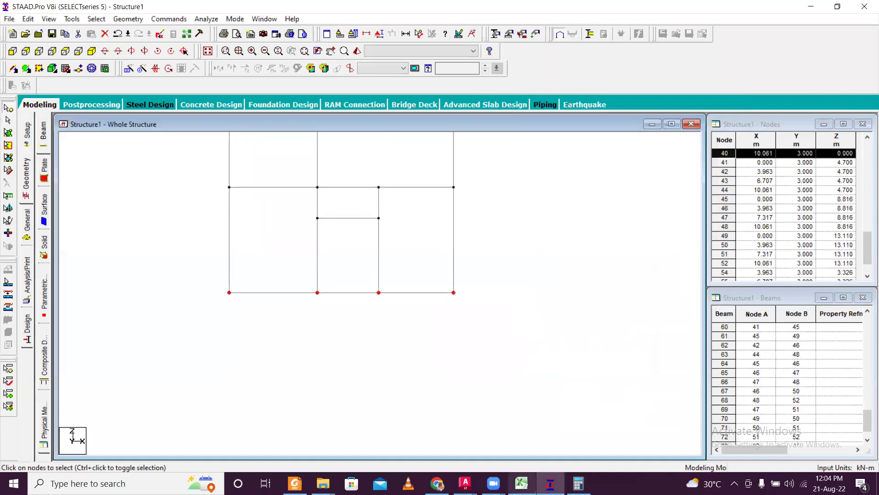
pyautogui.click(466, 483)
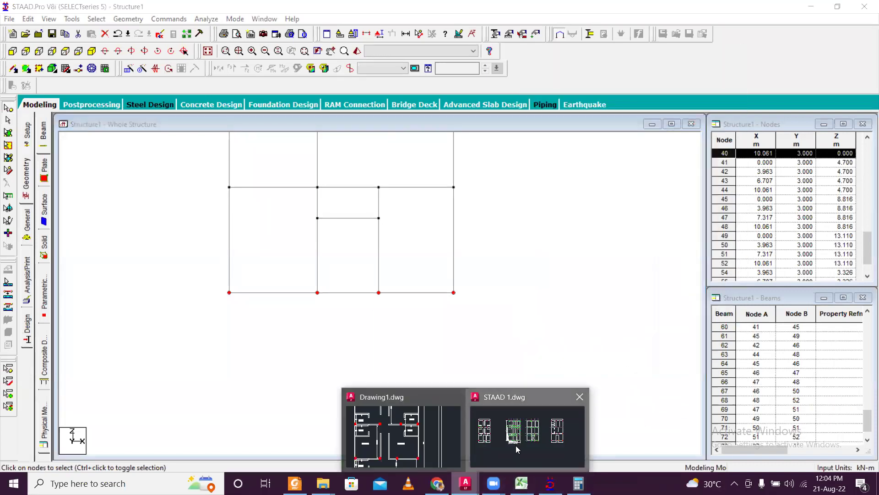
pyautogui.click(517, 448)
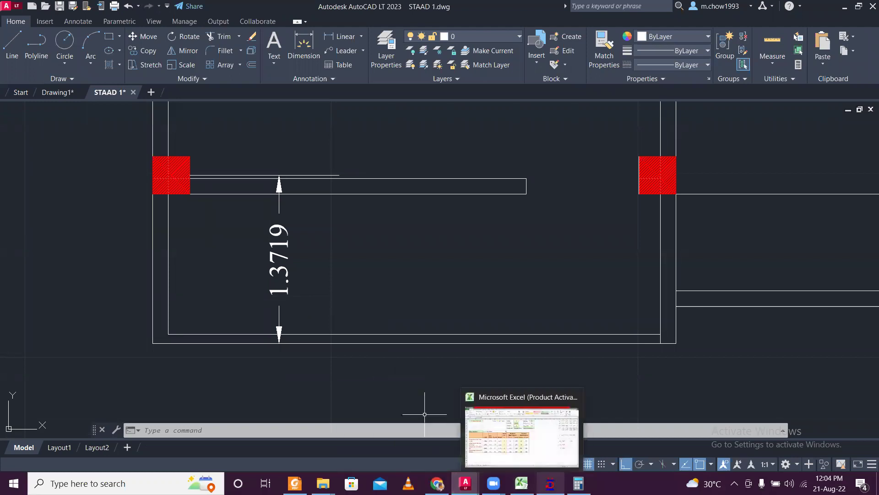
pyautogui.click(550, 483)
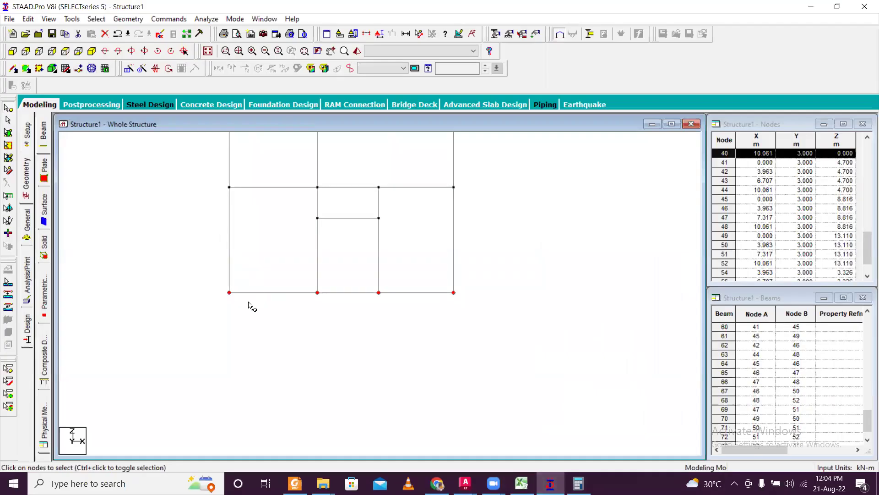
# Copy the four selected front nodes with Translational Repeat, using one unlinked step of -1.372 m in the global Z direction
pyautogui.click(129, 69)
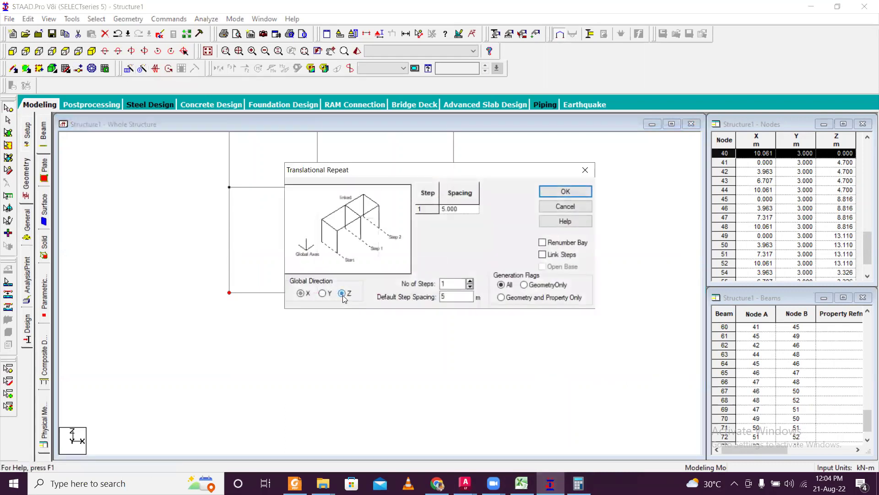
pyautogui.doubleClick(471, 298)
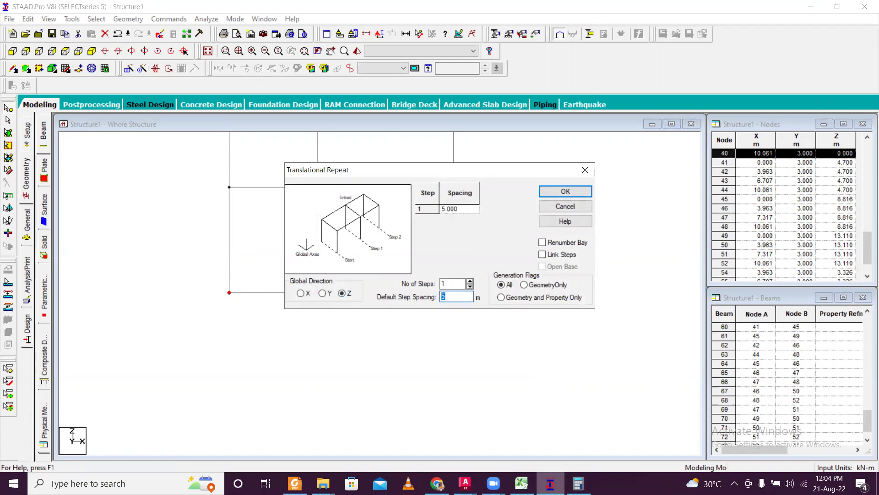
pyautogui.moveTo(465, 483)
pyautogui.click(390, 435)
pyautogui.scroll(-4, 212, 305)
pyautogui.moveTo(156, 211); pyautogui.dragTo(165, 114, button='middle')
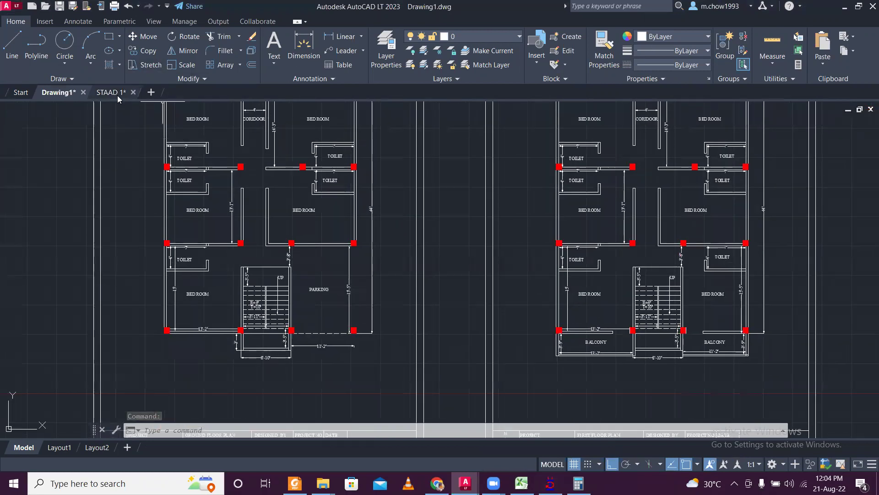
pyautogui.scroll(8, 165, 165)
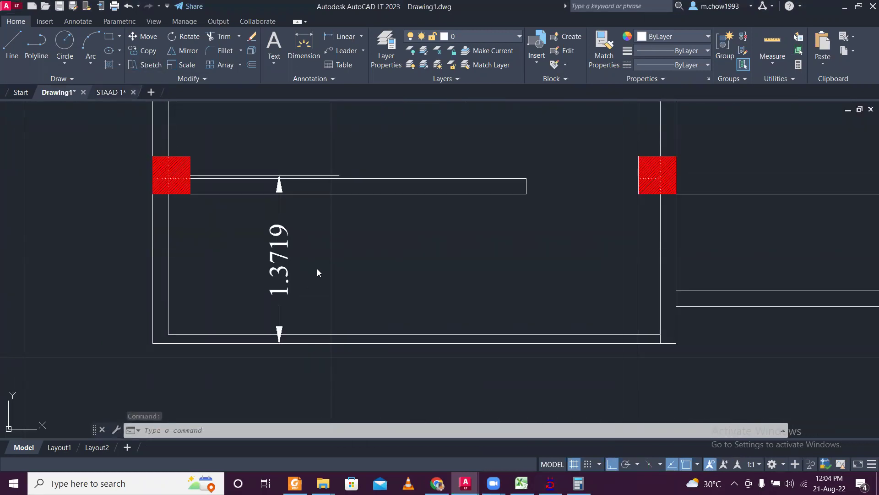
pyautogui.click(550, 483)
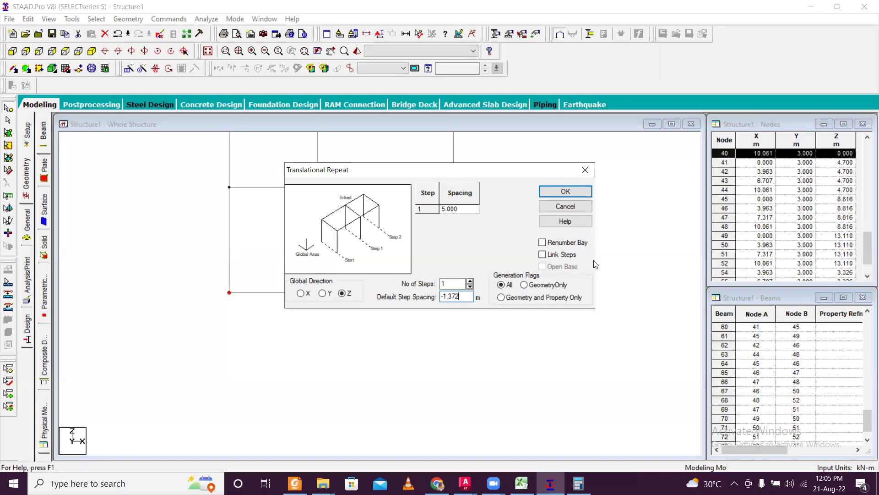
pyautogui.click(485, 265)
pyautogui.click(565, 191)
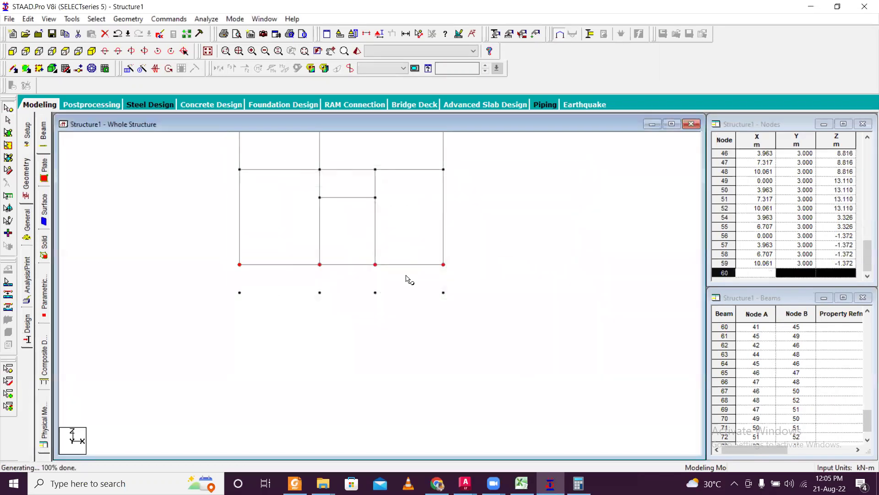
pyautogui.click(341, 293)
# Add beams joining the four Z -1.372 m nodes to the Z 0 row, plus an edge beam across each outer bay
pyautogui.scroll(2, 352, 287)
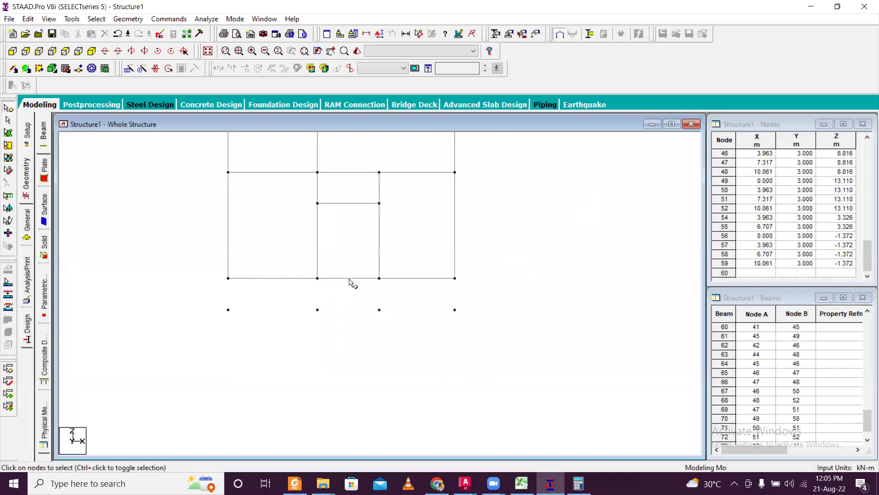
pyautogui.click(26, 68)
pyautogui.scroll(1, 212, 316)
pyautogui.click(205, 344)
pyautogui.click(204, 306)
pyautogui.moveTo(313, 344); pyautogui.dragTo(312, 306)
pyautogui.moveTo(387, 344); pyautogui.dragTo(388, 306)
pyautogui.moveTo(479, 344)
pyautogui.mouseDown()
pyautogui.moveTo(488, 316)
pyautogui.moveTo(480, 306)
pyautogui.mouseUp()
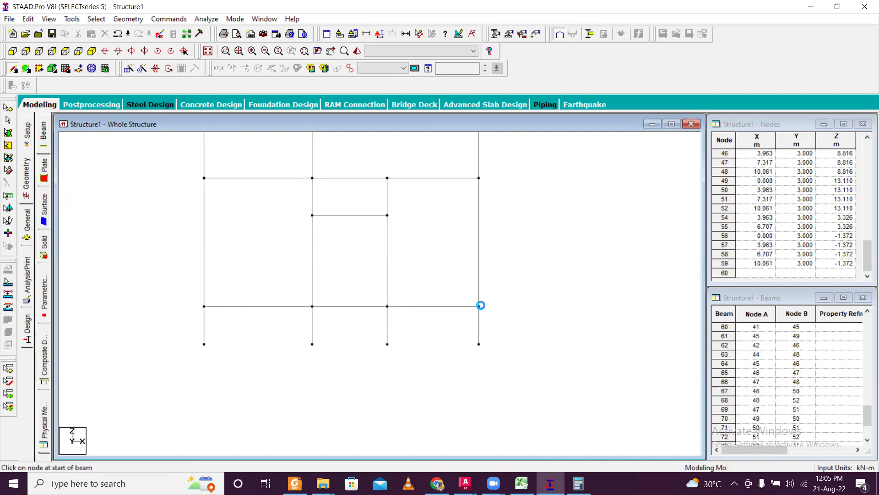
pyautogui.moveTo(204, 344); pyautogui.dragTo(312, 344)
pyautogui.moveTo(387, 344); pyautogui.dragTo(479, 344)
# Examine the model's rear row at Z 13.110 m and the corresponding rear projection in STAAD 1.dwg
pyautogui.scroll(-4, 352, 280)
pyautogui.moveTo(362, 167); pyautogui.dragTo(346, 278, button='middle')
pyautogui.scroll(-3, 357, 221)
pyautogui.moveTo(350, 200); pyautogui.dragTo(357, 248, button='middle')
pyautogui.scroll(-3, 377, 194)
pyautogui.moveTo(390, 274); pyautogui.dragTo(392, 229, button='middle')
pyautogui.moveTo(373, 183); pyautogui.dragTo(371, 283, button='middle')
pyautogui.scroll(1, 326, 215)
pyautogui.scroll(3, 327, 222)
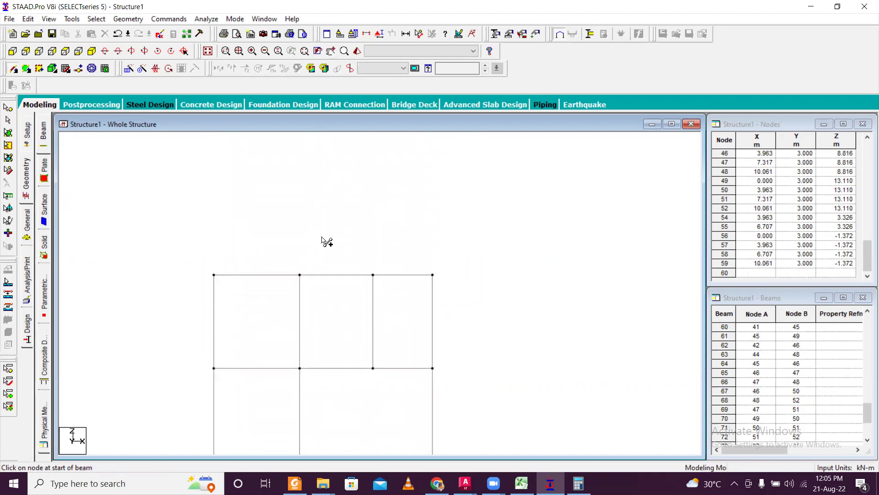
pyautogui.click(465, 483)
pyautogui.scroll(-5, 359, 191)
pyautogui.scroll(8, 321, 220)
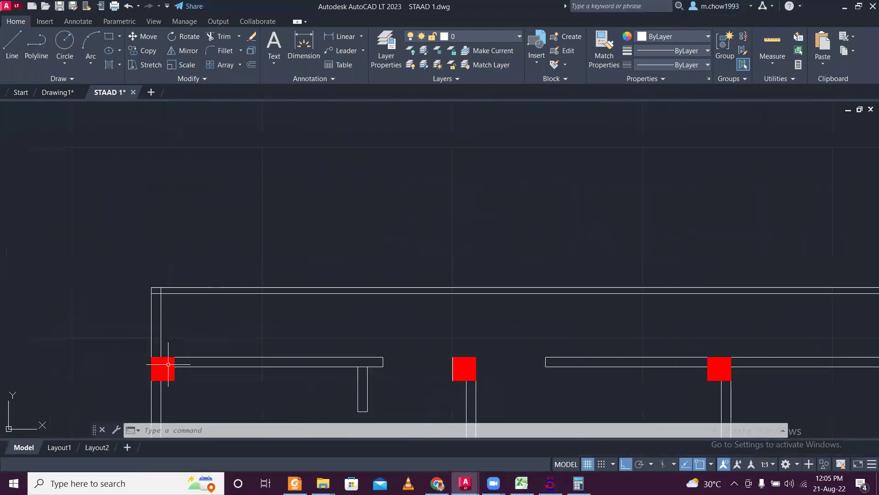
# Draw a horizontal reference line about 0.7 m long from the mid-height of the rear corner column at X 0
pyautogui.click(12, 46)
pyautogui.scroll(4, 156, 374)
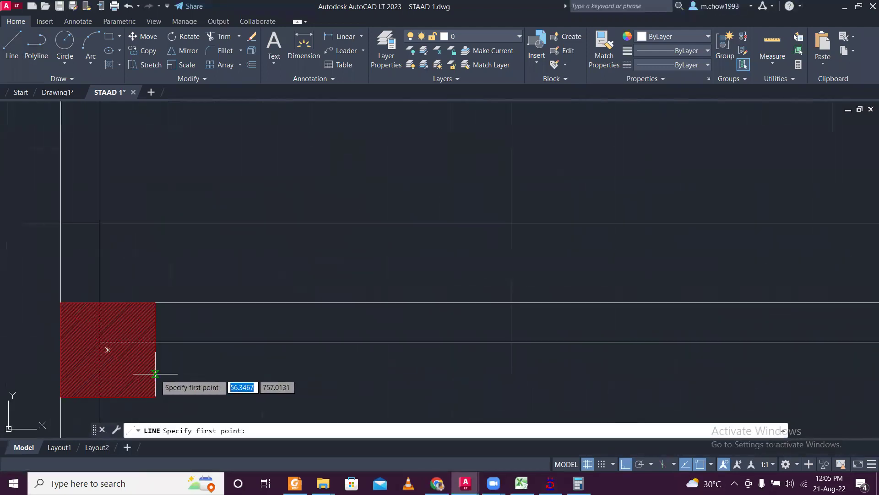
pyautogui.click(156, 350)
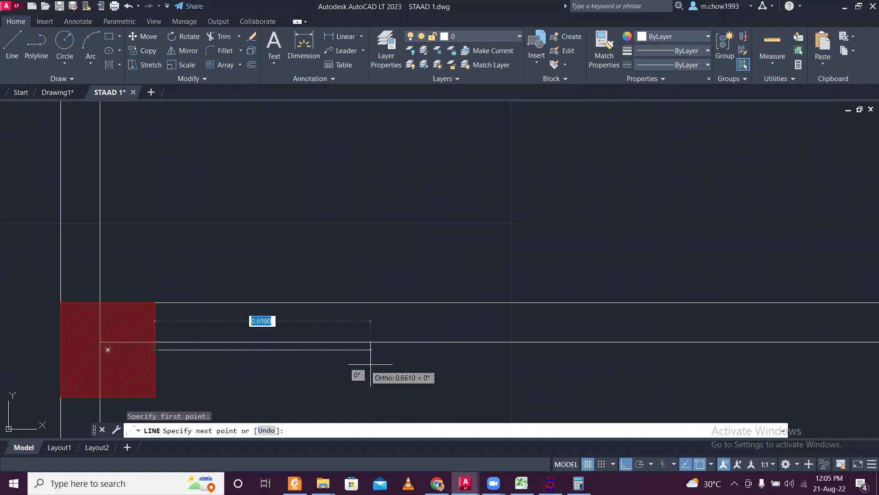
pyautogui.click(370, 350)
pyautogui.press('Escape')
# Add a vertical linear dimension from the rear reference line to the outer edge of the rear projection
pyautogui.click(342, 36)
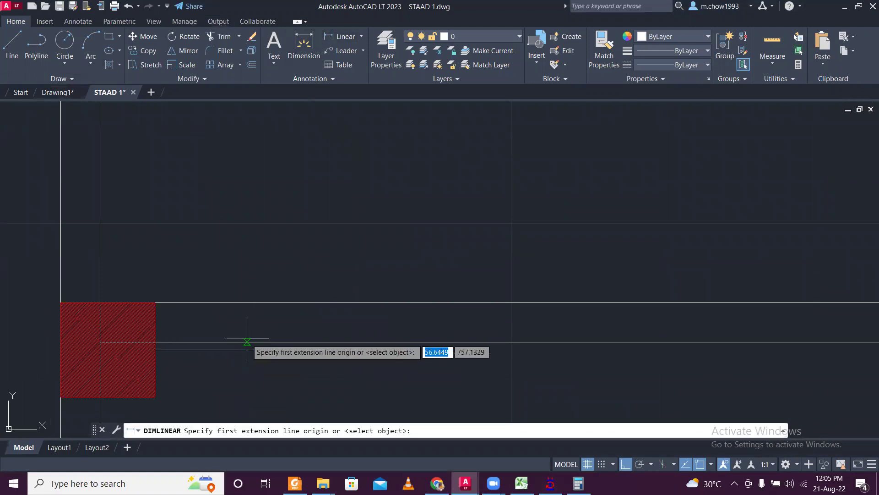
pyautogui.click(247, 341)
pyautogui.scroll(-3, 244, 232)
pyautogui.scroll(4, 243, 173)
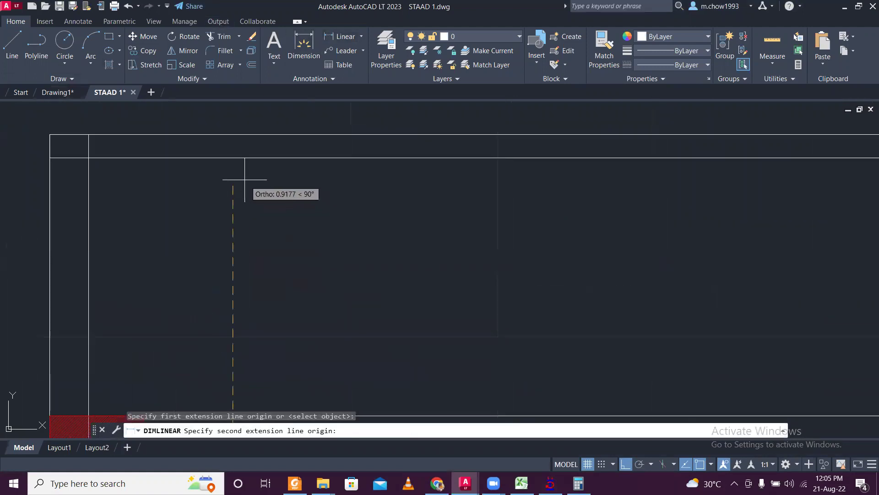
pyautogui.click(233, 137)
pyautogui.click(257, 143)
pyautogui.scroll(-1, 274, 173)
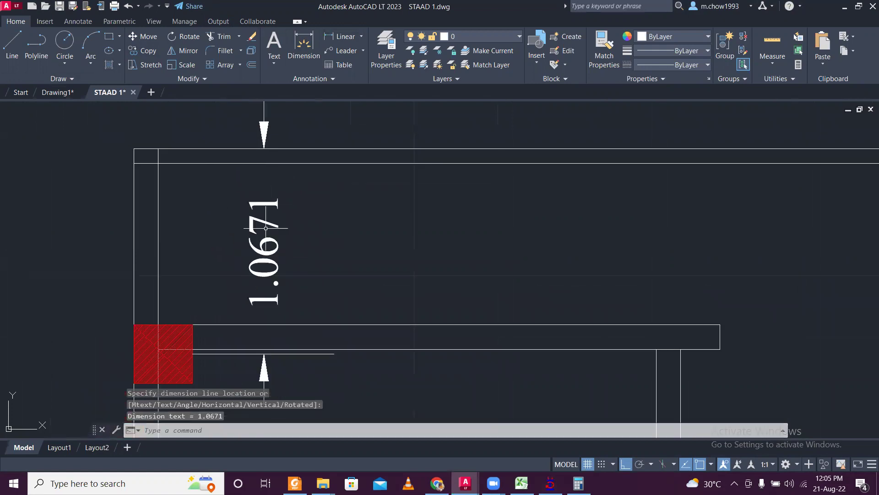
# Switch to STAAD.Pro and select the four nodes of the rear row at Z 13.110 m
pyautogui.click(845, 6)
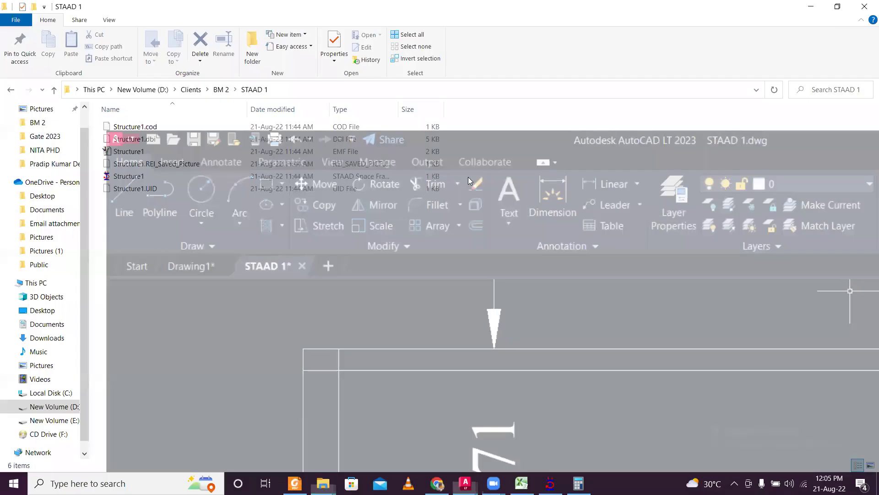
pyautogui.click(550, 483)
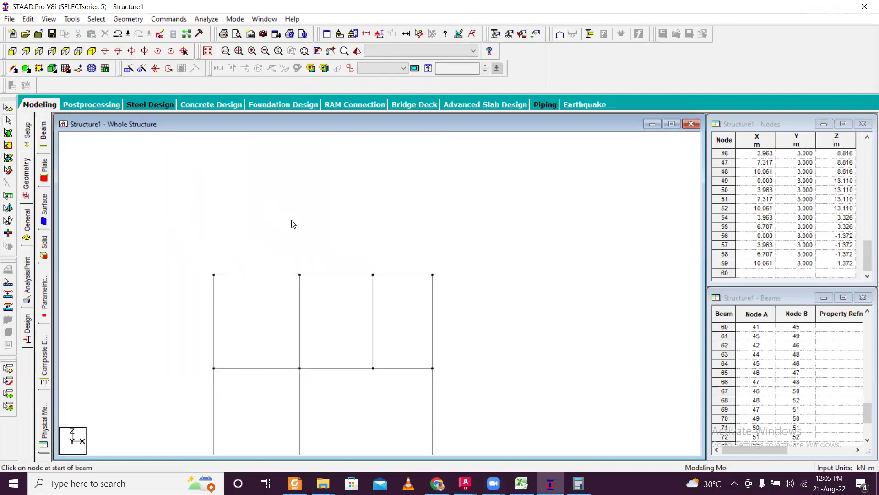
pyautogui.scroll(2, 300, 231)
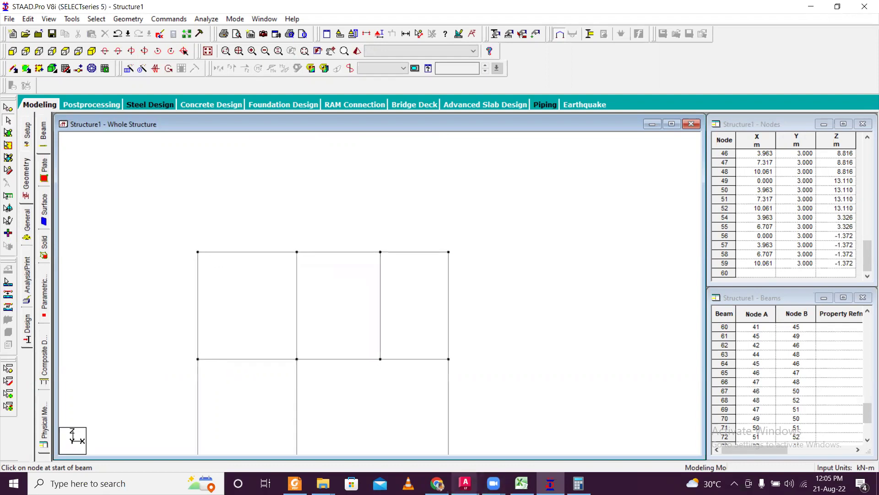
pyautogui.click(465, 483)
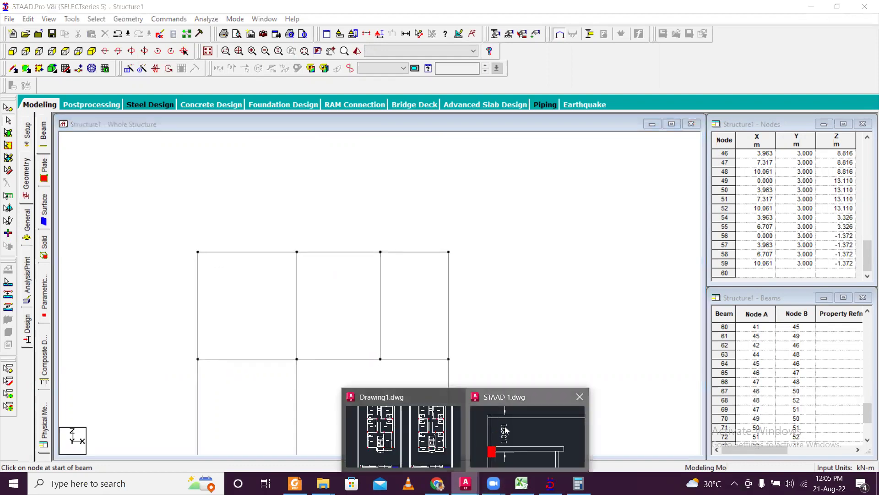
pyautogui.click(527, 433)
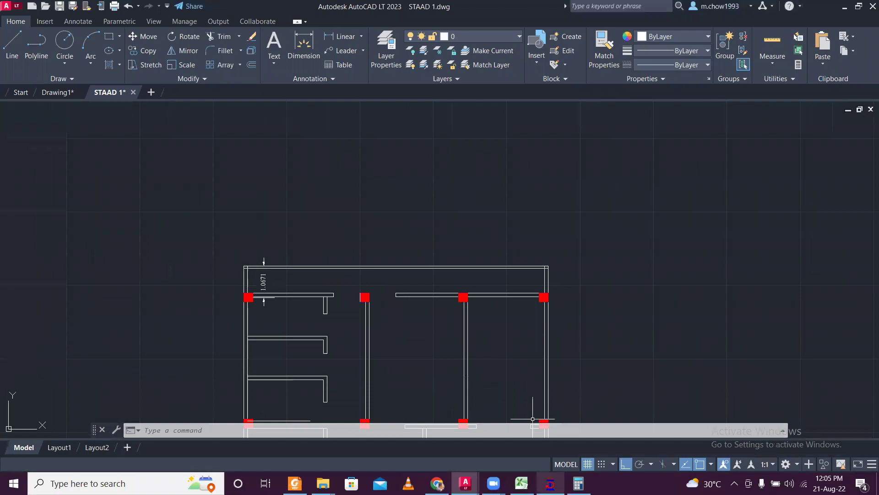
pyautogui.hotkey('alt', 'Tab')
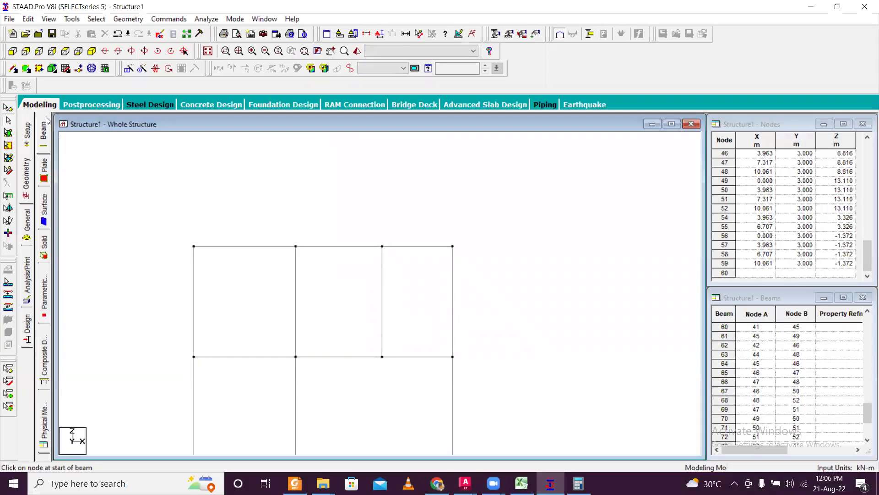
pyautogui.click(8, 120)
pyautogui.click(7, 109)
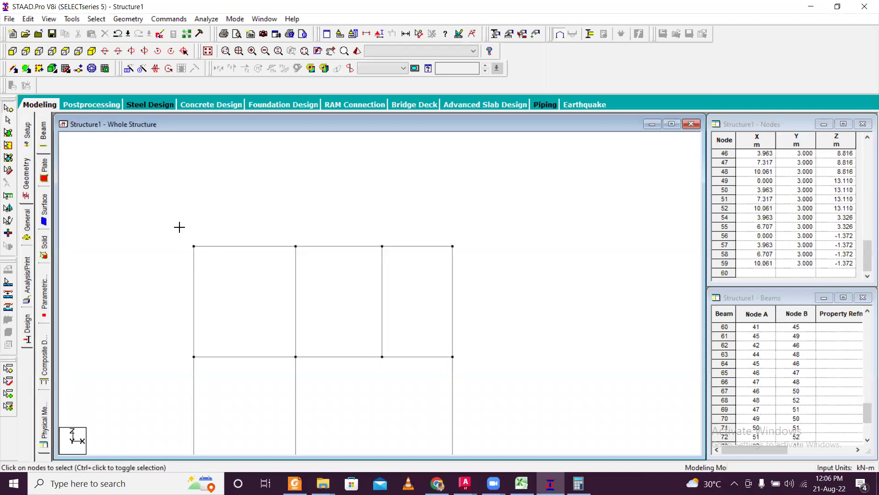
pyautogui.click(194, 246)
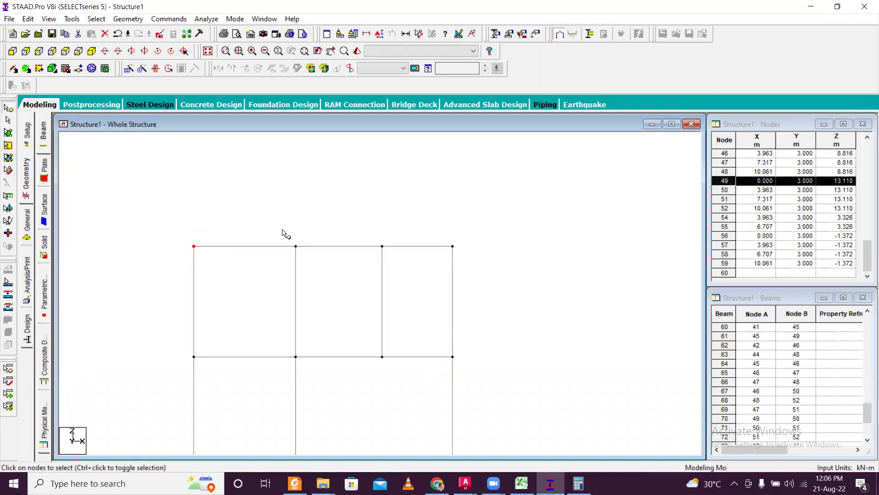
pyautogui.keyDown('ctrl'); pyautogui.click(295, 246); pyautogui.keyUp('ctrl')
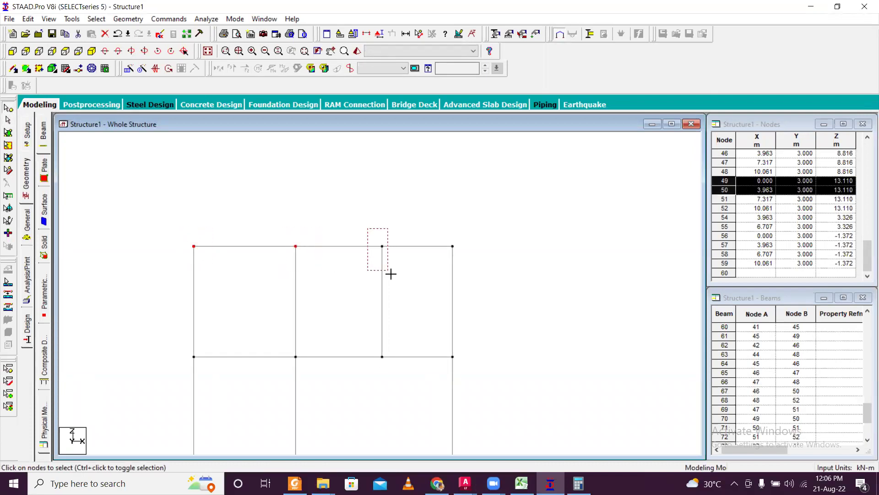
pyautogui.keyDown('ctrl'); pyautogui.moveTo(391, 274); pyautogui.dragTo(391, 274); pyautogui.keyUp('ctrl')
pyautogui.keyDown('ctrl'); pyautogui.moveTo(426, 232); pyautogui.dragTo(472, 274); pyautogui.keyUp('ctrl')
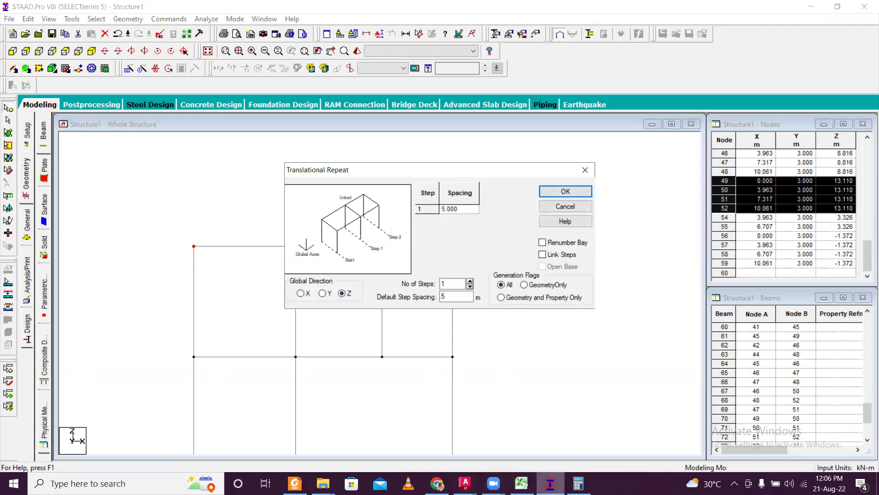
# Repeat the selected rear nodes once along global Z with a step spacing of 1.067 m, as dimensioned in STAAD 1.dwg
pyautogui.click(465, 483)
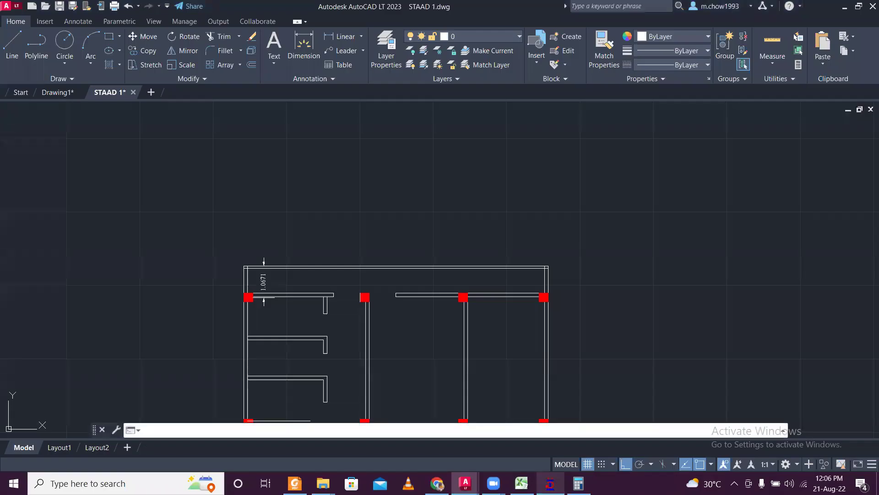
pyautogui.scroll(4, 279, 360)
pyautogui.click(550, 482)
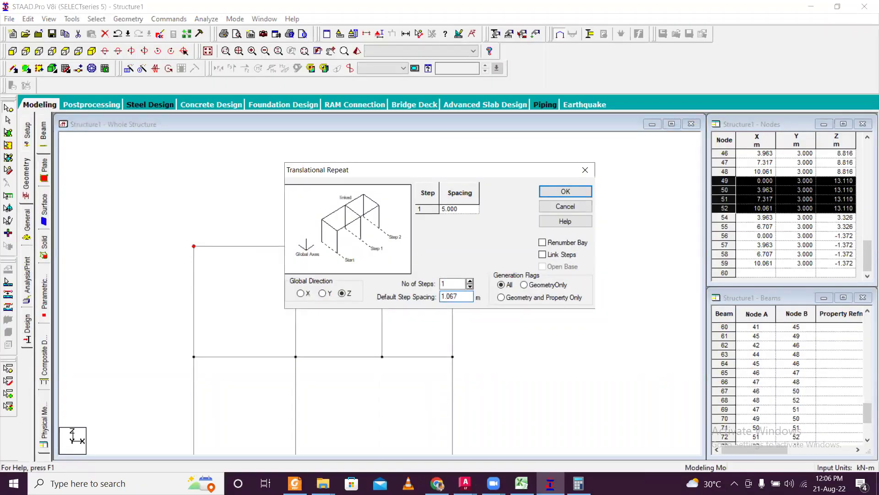
pyautogui.click(459, 209)
pyautogui.click(563, 192)
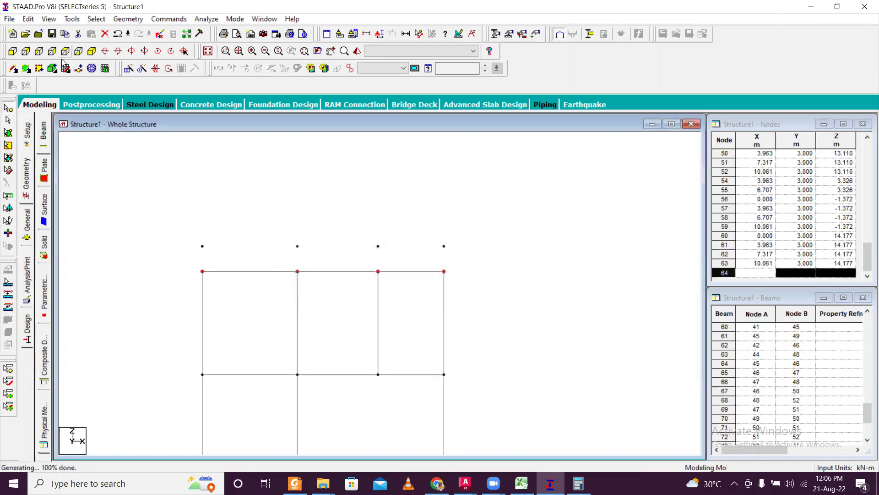
# Add beams joining the Z 13.110 m row to the four Z 14.177 m nodes, plus edge beams along the outer row
pyautogui.click(15, 68)
pyautogui.scroll(1, 223, 268)
pyautogui.click(191, 256)
pyautogui.click(192, 229)
pyautogui.click(295, 256)
pyautogui.click(295, 229)
pyautogui.moveTo(386, 255); pyautogui.dragTo(383, 228)
pyautogui.moveTo(455, 257); pyautogui.dragTo(456, 227)
pyautogui.moveTo(193, 229); pyautogui.dragTo(456, 229)
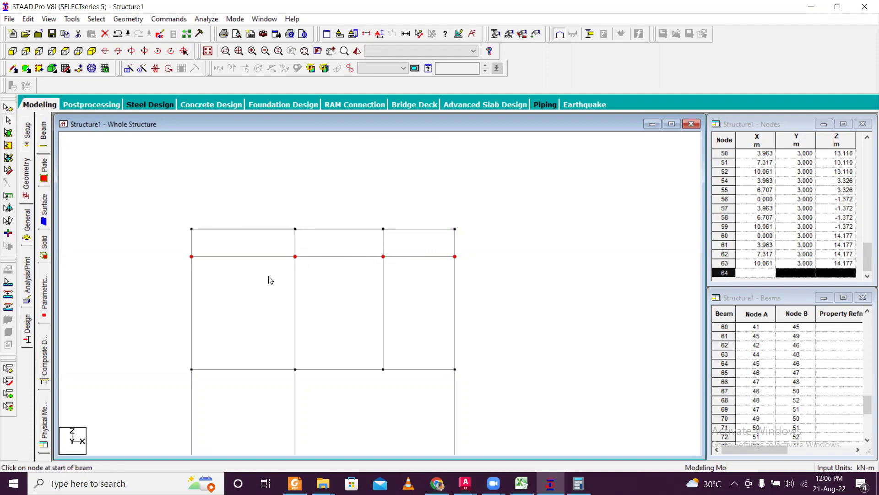
# Examine the complete upper-floor beam layout in plan, from the rear projection to the front projection
pyautogui.moveTo(320, 293); pyautogui.dragTo(326, 247, button='middle')
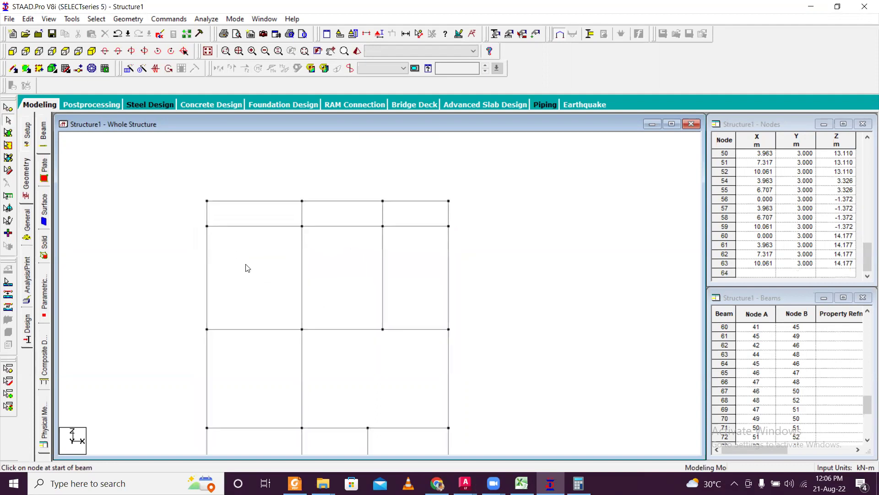
pyautogui.scroll(-2, 280, 246)
pyautogui.moveTo(395, 271); pyautogui.dragTo(382, 239, button='middle')
pyautogui.scroll(-1, 363, 237)
pyautogui.scroll(-2, 363, 245)
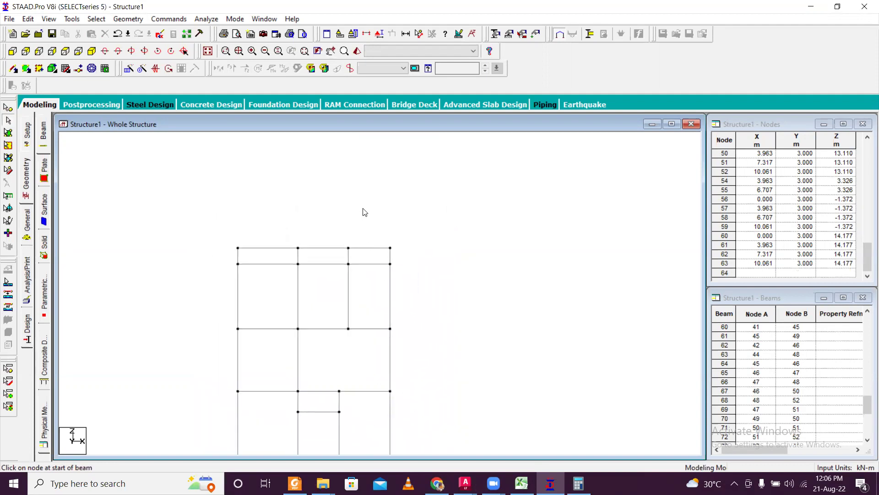
pyautogui.scroll(-4, 348, 251)
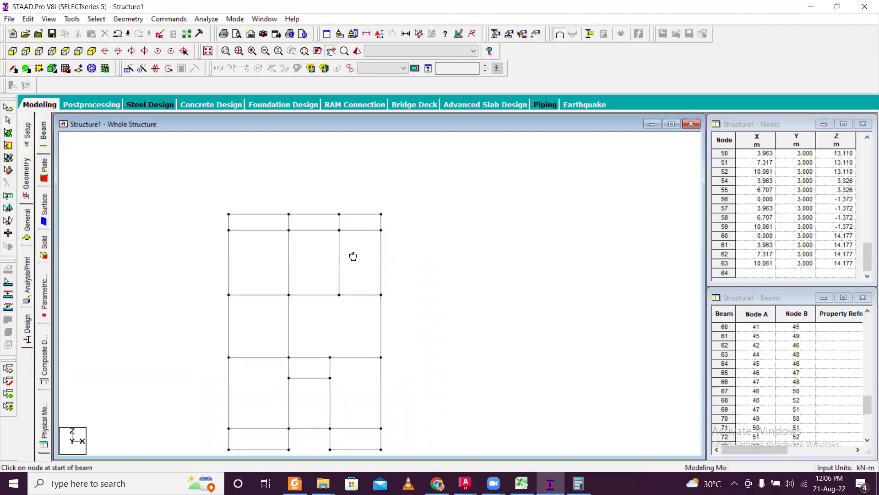
pyautogui.scroll(-3, 355, 218)
pyautogui.scroll(1, 348, 255)
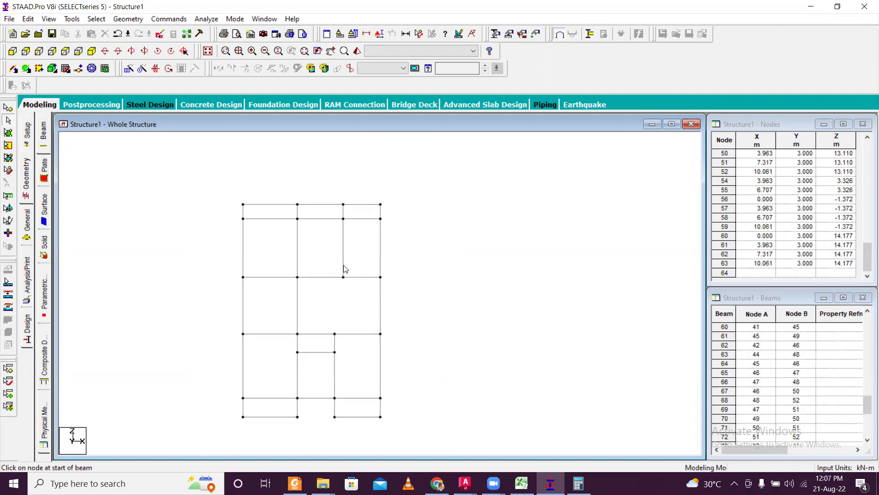
pyautogui.scroll(1, 338, 278)
pyautogui.moveTo(341, 311)
pyautogui.mouseDown(button='middle')
pyautogui.moveTo(356, 235)
pyautogui.moveTo(360, 286)
pyautogui.mouseUp(button='middle')
pyautogui.scroll(-1, 357, 218)
pyautogui.scroll(-2, 360, 277)
pyautogui.scroll(3, 359, 276)
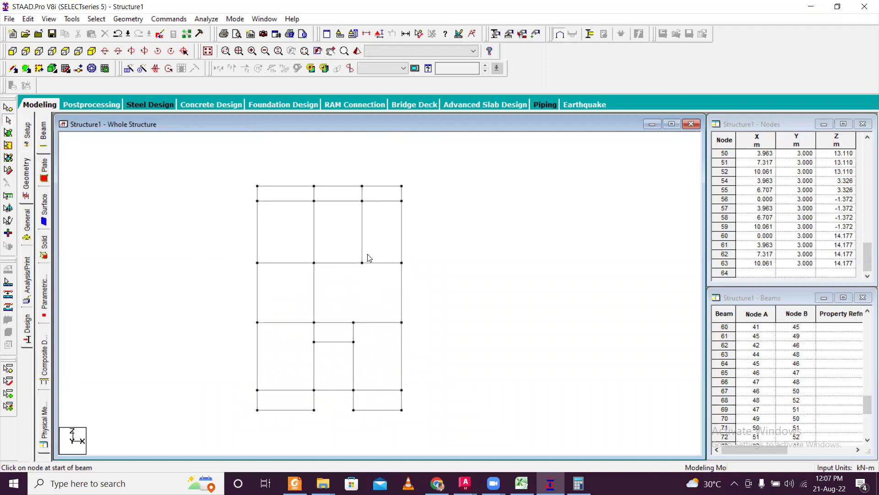
pyautogui.scroll(-1, 370, 257)
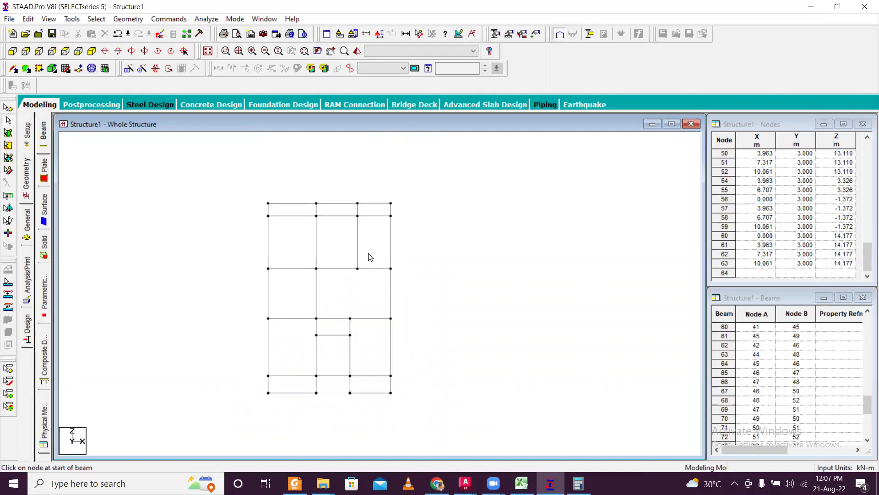
# Show the whole structure in isometric view
pyautogui.click(92, 57)
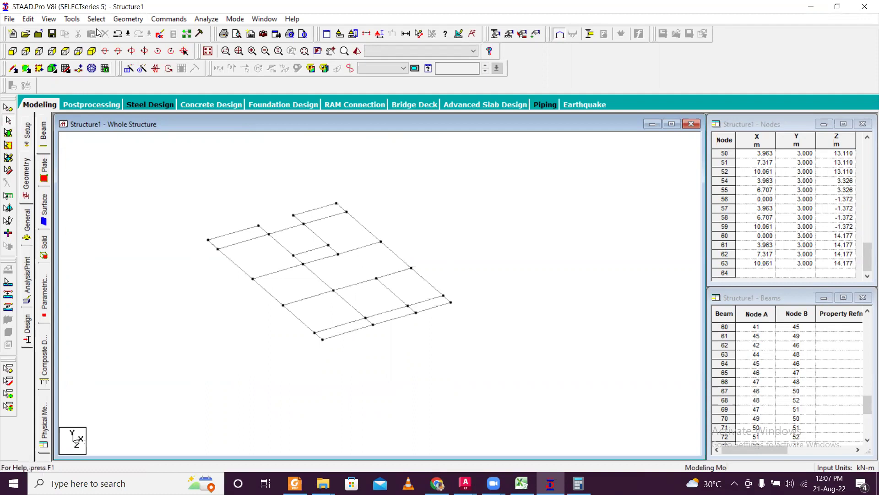
pyautogui.click(48, 18)
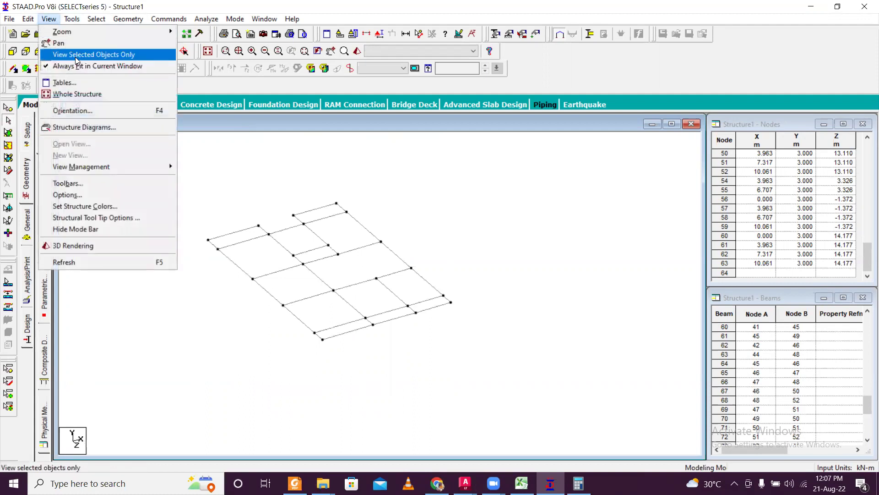
pyautogui.click(76, 94)
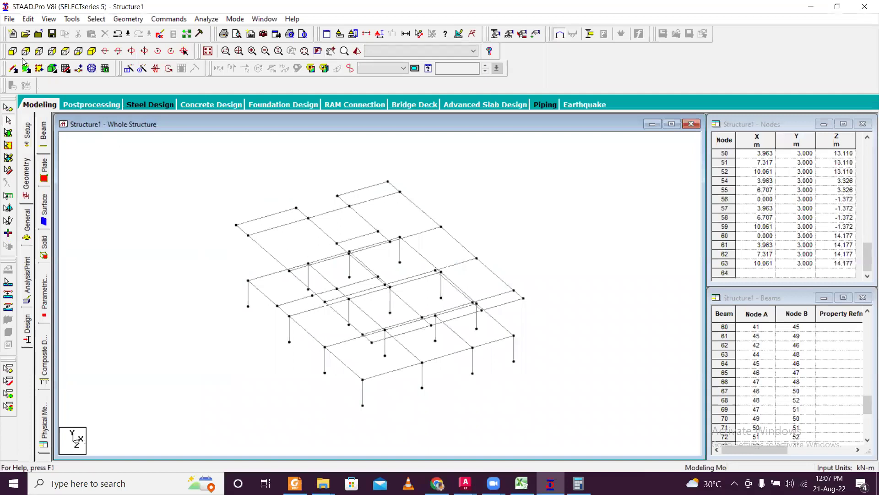
# Add columns between the lower and upper floors at X 0 and X 3.963 m on the Z 13.110 m row
pyautogui.click(14, 71)
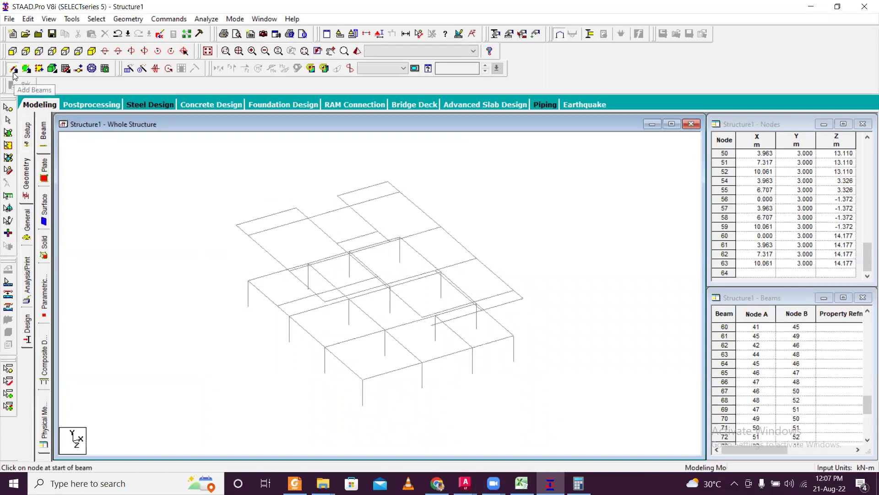
pyautogui.scroll(2, 372, 403)
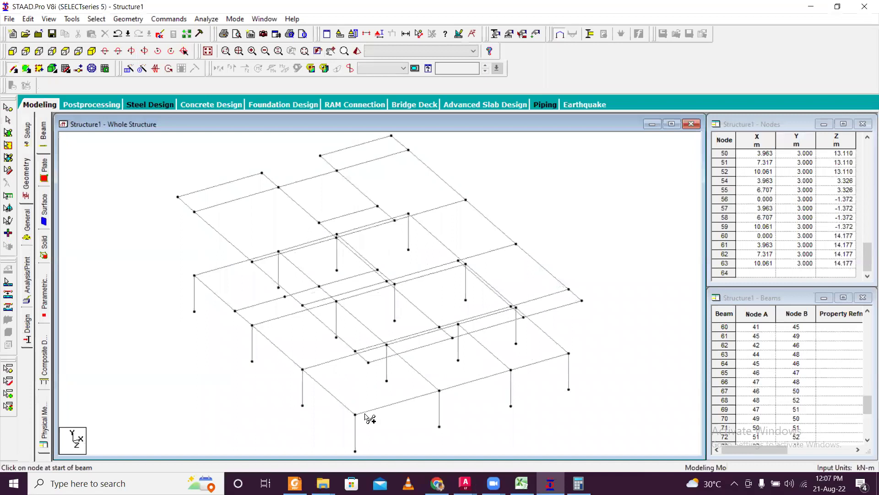
pyautogui.moveTo(355, 411); pyautogui.dragTo(345, 375)
pyautogui.scroll(3, 361, 362)
pyautogui.scroll(-1, 407, 325)
pyautogui.moveTo(407, 325); pyautogui.dragTo(337, 229, button='middle')
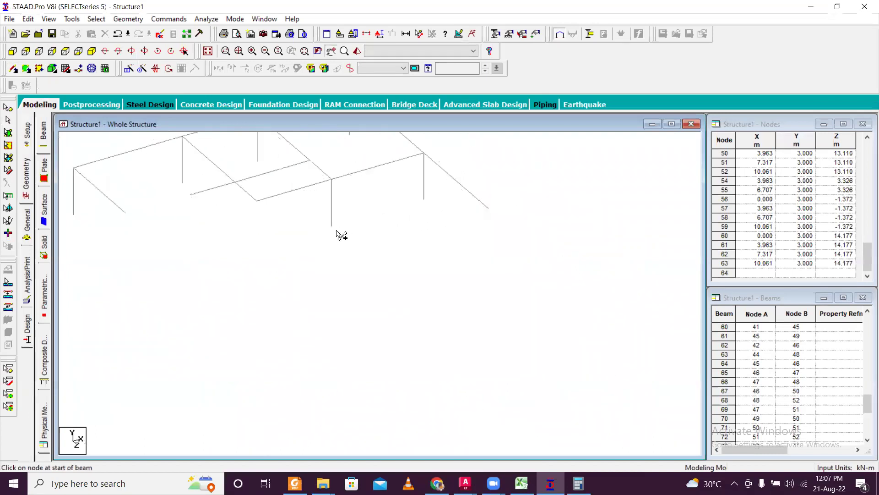
pyautogui.moveTo(388, 323); pyautogui.dragTo(156, 249)
pyautogui.scroll(3, 338, 228)
pyautogui.scroll(1, 418, 259)
pyautogui.scroll(1, 420, 257)
pyautogui.press('Left')
pyautogui.press('Left')
pyautogui.press('Left')
pyautogui.press('Left')
pyautogui.press('Left')
pyautogui.press('Left')
pyautogui.press('Left')
pyautogui.press('Left')
pyautogui.press('Left')
pyautogui.press('Left')
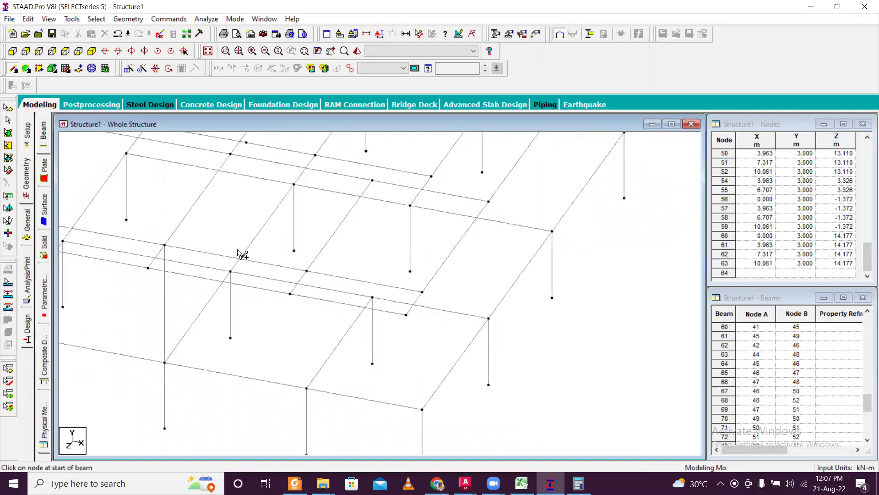
# Add columns between the two floors at X 7.317 and X 10.061 m on the Z 13.110 m and Z 8.816 m rows
pyautogui.click(307, 389)
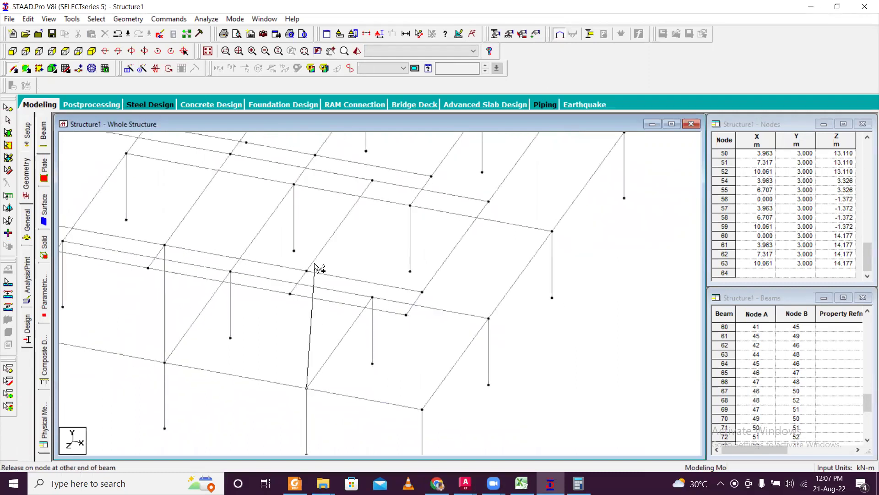
pyautogui.click(306, 271)
pyautogui.click(422, 409)
pyautogui.click(422, 292)
pyautogui.click(489, 318)
pyautogui.click(489, 202)
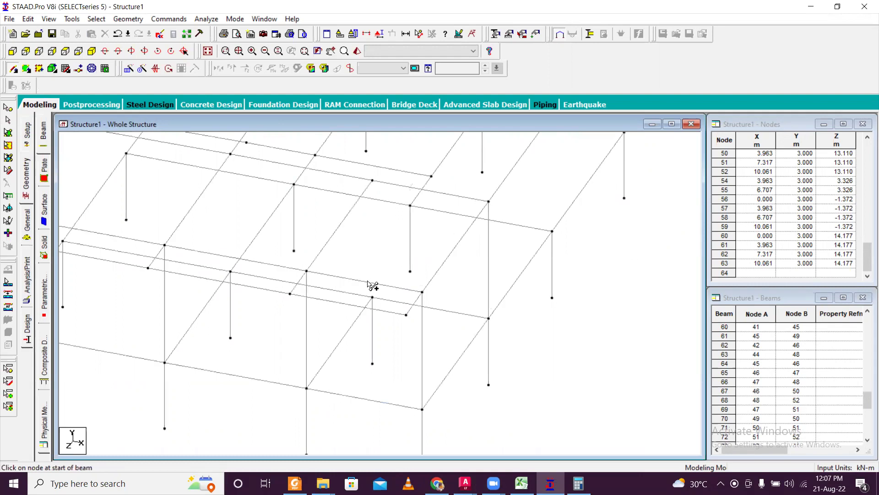
pyautogui.click(372, 297)
pyautogui.click(373, 180)
pyautogui.moveTo(276, 261); pyautogui.dragTo(302, 281, button='middle')
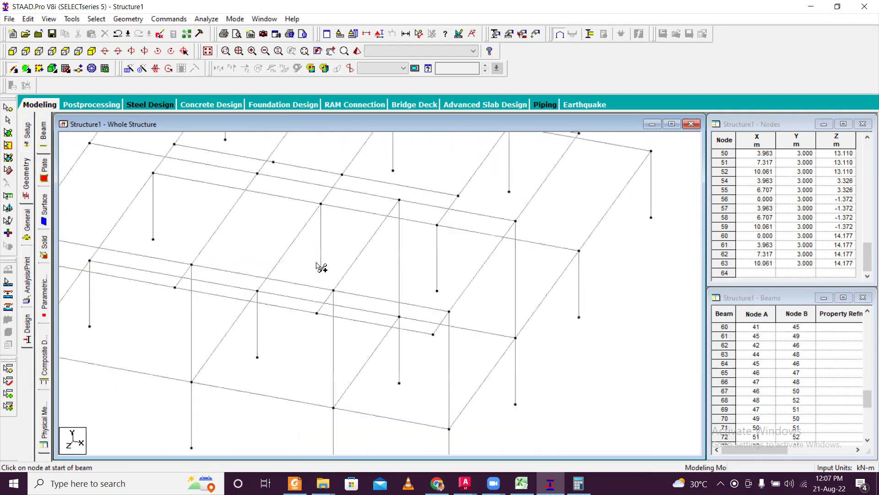
pyautogui.scroll(-2, 358, 272)
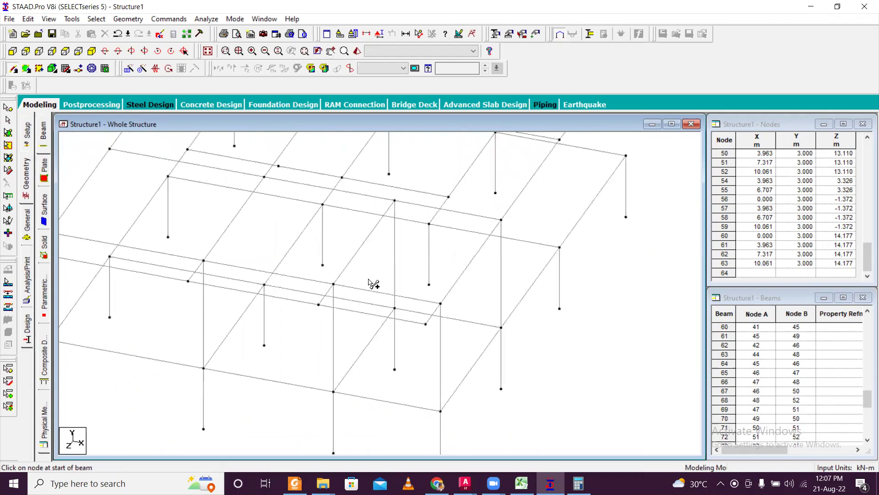
pyautogui.moveTo(388, 272); pyautogui.dragTo(394, 280, button='middle')
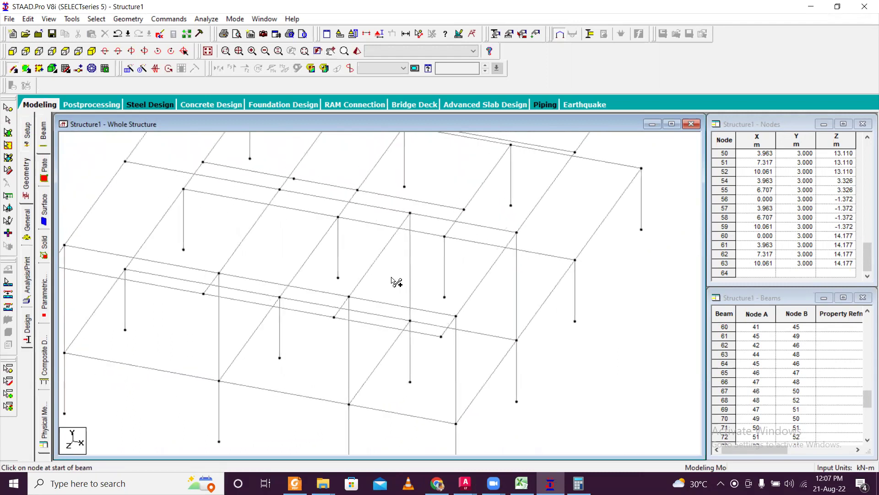
pyautogui.moveTo(276, 273); pyautogui.dragTo(308, 303, button='middle')
pyautogui.scroll(2, 325, 250)
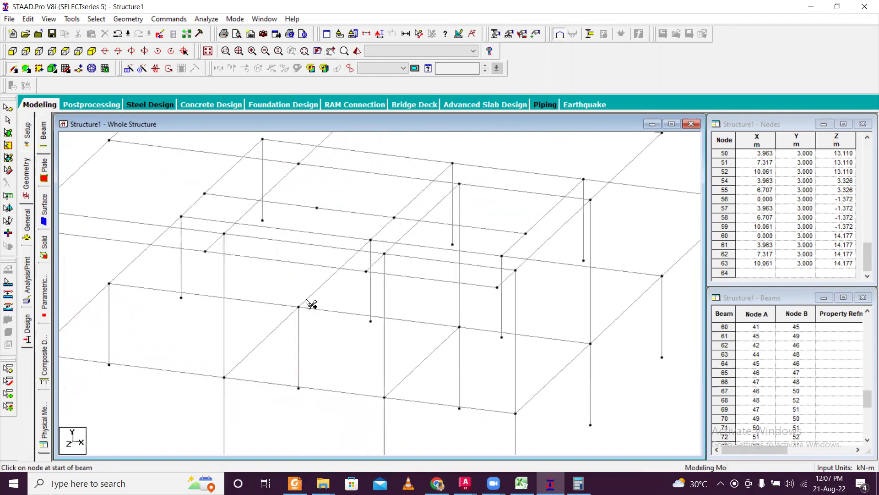
pyautogui.moveTo(298, 307); pyautogui.dragTo(334, 226)
pyautogui.press('Escape')
pyautogui.scroll(-1, 334, 224)
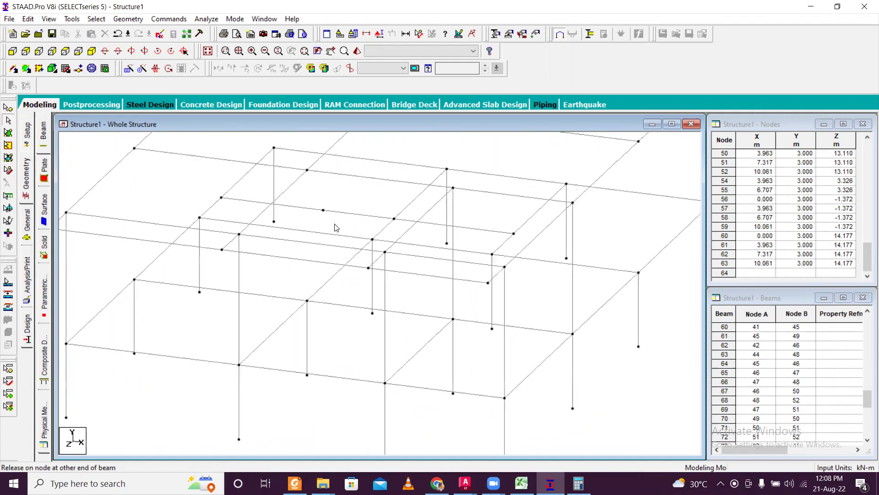
pyautogui.scroll(-6, 336, 227)
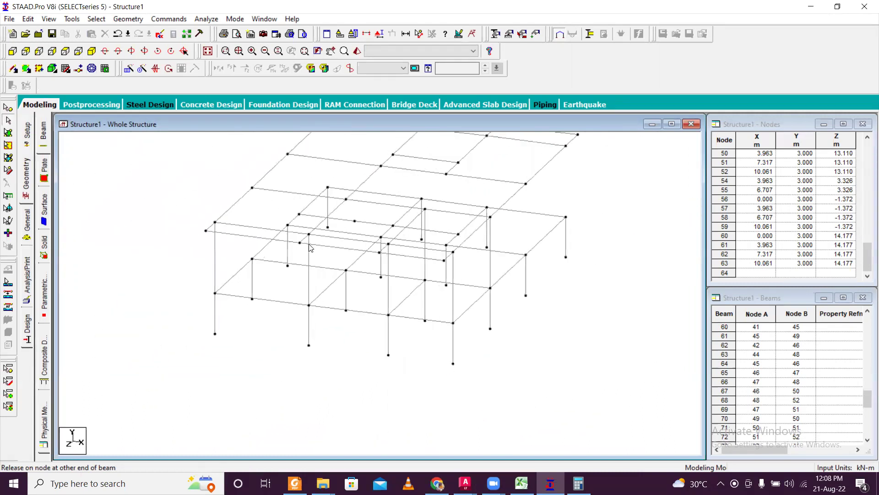
# Add columns between the lower and upper floors at X 3.963 m and X 0 on the Z 8.816 m row
pyautogui.press('Right')
pyautogui.press('Right')
pyautogui.press('Right')
pyautogui.press('Right')
pyautogui.press('Right')
pyautogui.press('Right')
pyautogui.press('Right')
pyautogui.press('Right')
pyautogui.press('Right')
pyautogui.press('Right')
pyautogui.press('Right')
pyautogui.press('Right')
pyautogui.press('Right')
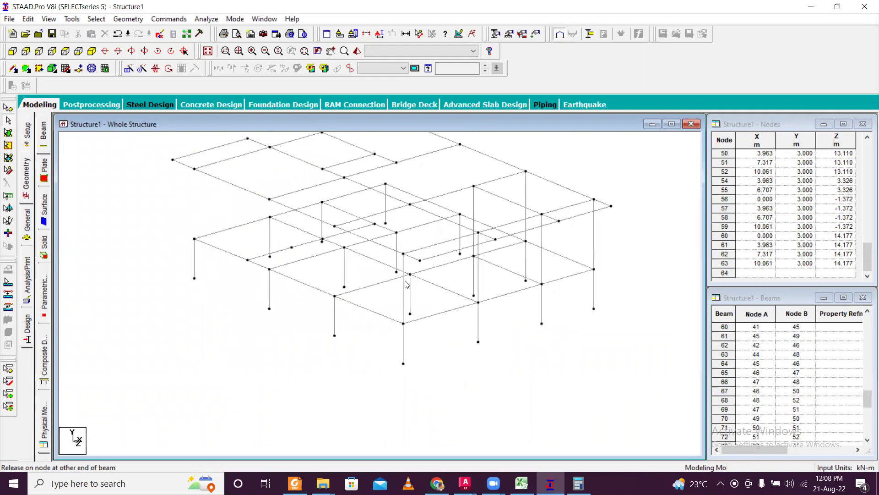
pyautogui.scroll(2, 423, 262)
pyautogui.press('Up')
pyautogui.press('Up')
pyautogui.press('Up')
pyautogui.press('Up')
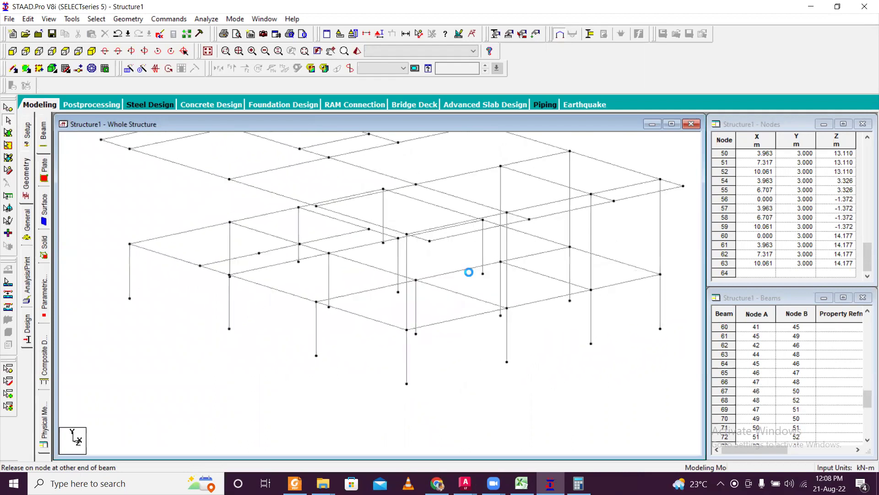
pyautogui.press('Up')
pyautogui.press('Up')
pyautogui.press('Up')
pyautogui.press('Up')
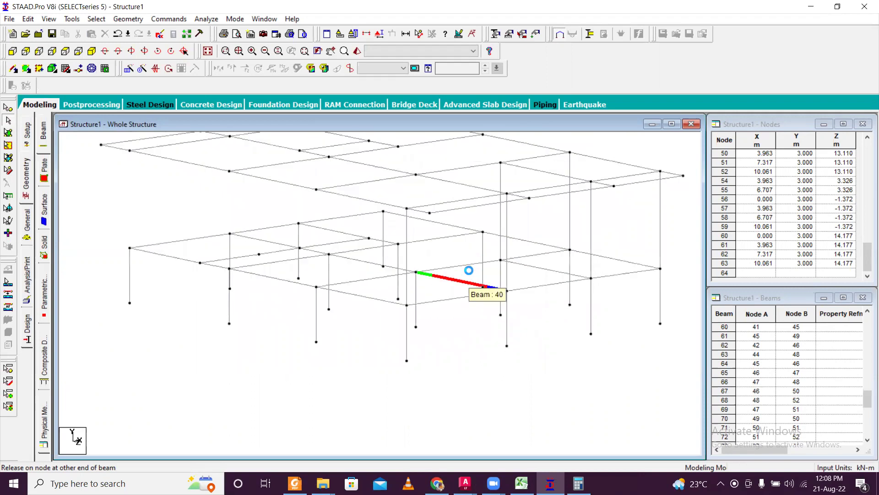
pyautogui.press('pageup')
pyautogui.press('pageup')
pyautogui.press('pageup')
pyautogui.press('pageup')
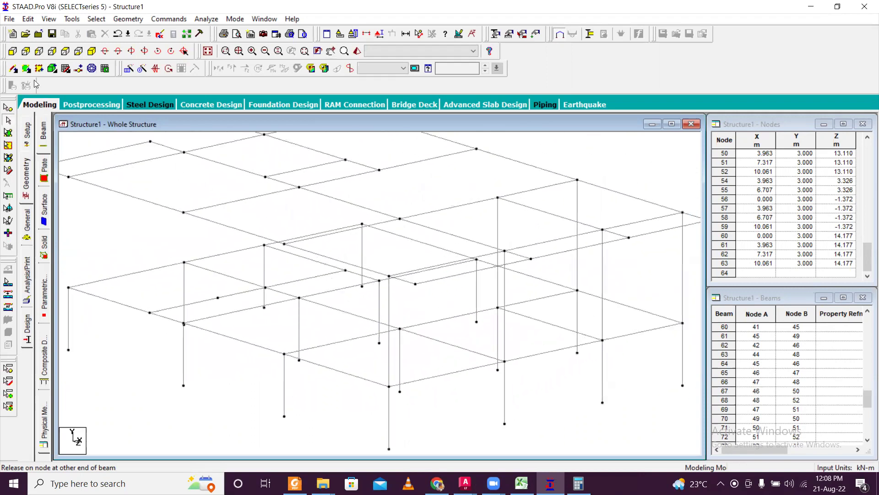
pyautogui.click(19, 69)
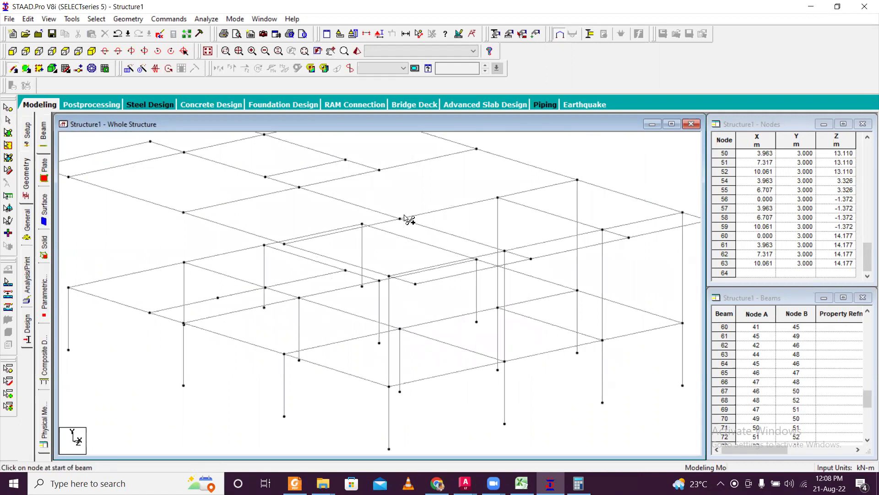
pyautogui.moveTo(400, 328); pyautogui.dragTo(400, 218)
pyautogui.scroll(-6, 383, 249)
pyautogui.scroll(2, 410, 252)
pyautogui.scroll(1, 330, 334)
pyautogui.moveTo(304, 339); pyautogui.dragTo(300, 250)
# Add columns between the two floors at X 0, 3.963, 6.707 and 10.061 m on the Z 4.700 m row
pyautogui.scroll(1, 302, 252)
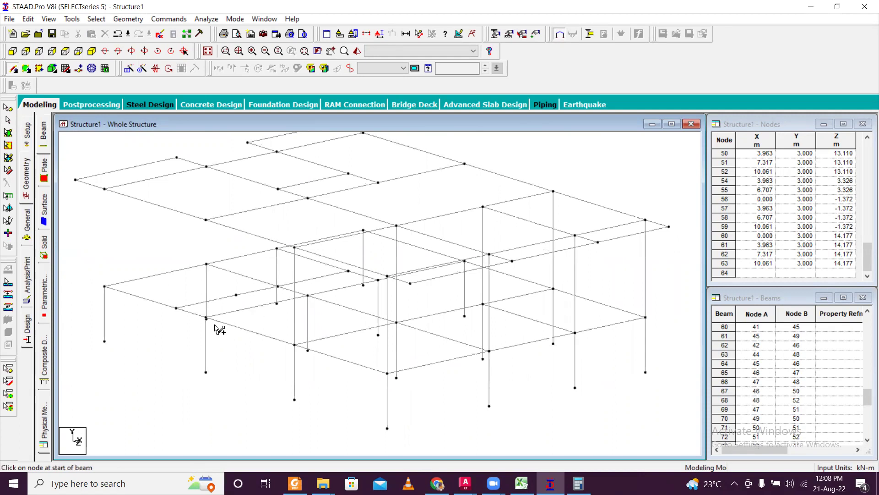
pyautogui.scroll(1, 200, 320)
pyautogui.scroll(-1, 204, 322)
pyautogui.press('Right')
pyautogui.press('Right')
pyautogui.moveTo(221, 324)
pyautogui.mouseDown()
pyautogui.moveTo(232, 239)
pyautogui.moveTo(220, 228)
pyautogui.mouseUp()
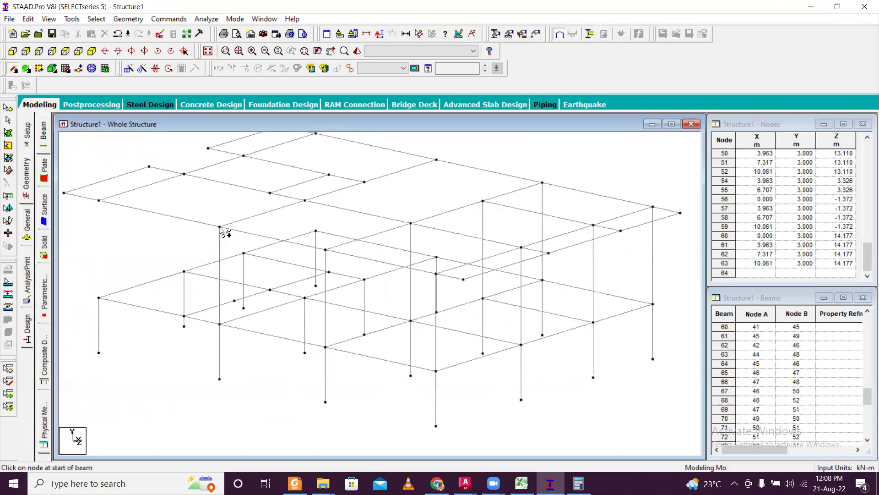
pyautogui.moveTo(304, 300)
pyautogui.mouseDown()
pyautogui.moveTo(320, 210)
pyautogui.moveTo(305, 201)
pyautogui.mouseUp()
pyautogui.moveTo(366, 279); pyautogui.dragTo(364, 182)
pyautogui.press('Right')
pyautogui.press('Right')
pyautogui.moveTo(421, 269)
pyautogui.mouseDown()
pyautogui.moveTo(432, 151)
pyautogui.moveTo(422, 172)
pyautogui.mouseUp()
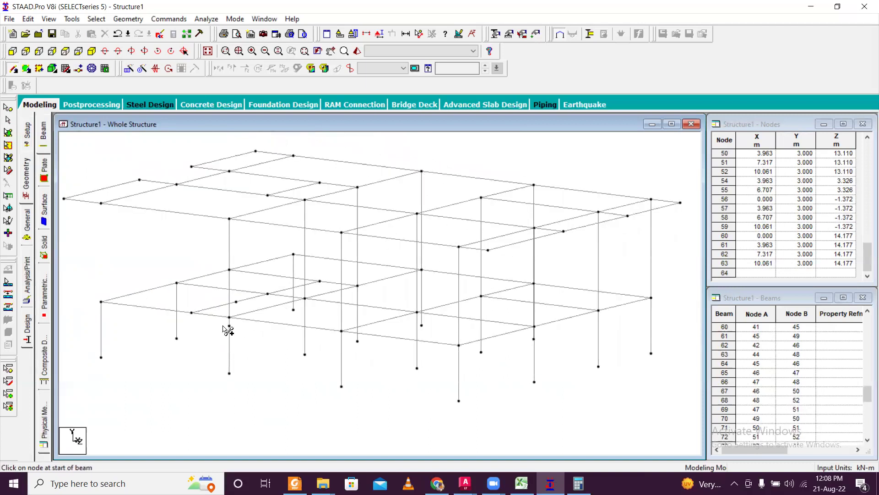
# Add columns between the two floors at X 0, 3.963, 6.707 and 10.061 m on the Z 0 row
pyautogui.moveTo(101, 302); pyautogui.dragTo(101, 203)
pyautogui.moveTo(178, 280)
pyautogui.mouseDown()
pyautogui.moveTo(184, 190)
pyautogui.moveTo(177, 184)
pyautogui.mouseUp()
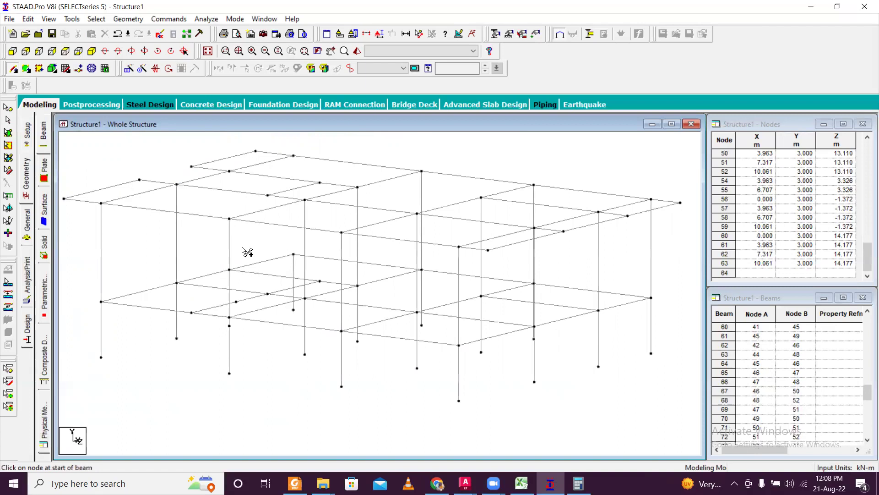
pyautogui.press('Left')
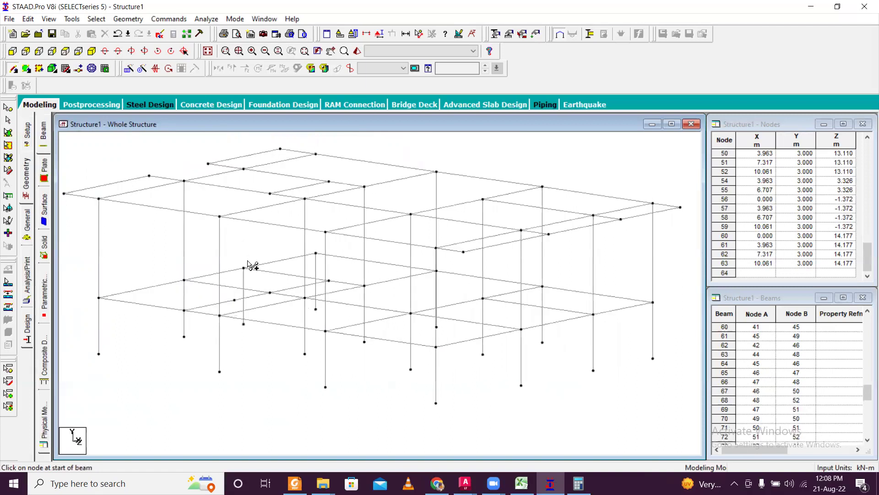
pyautogui.moveTo(244, 268)
pyautogui.mouseDown()
pyautogui.moveTo(255, 177)
pyautogui.moveTo(245, 169)
pyautogui.mouseUp()
pyautogui.moveTo(320, 254)
pyautogui.mouseDown()
pyautogui.moveTo(325, 161)
pyautogui.moveTo(318, 155)
pyautogui.mouseUp()
# Examine the columns between the two floors from all sides of the structure
pyautogui.press('Left')
pyautogui.press('Left')
pyautogui.press('Left')
pyautogui.press('Left')
pyautogui.press('Left')
pyautogui.press('Left')
pyautogui.press('Left')
pyautogui.press('Left')
pyautogui.press('Left')
pyautogui.press('Left')
pyautogui.press('Left')
pyautogui.press('Left')
pyautogui.press('Left')
pyautogui.press('Left')
pyautogui.press('Left')
pyautogui.press('Left')
pyautogui.press('Left')
pyautogui.press('Left')
pyautogui.press('Left')
pyautogui.press('Left')
pyautogui.press('Up')
pyautogui.press('Down')
pyautogui.press('Down')
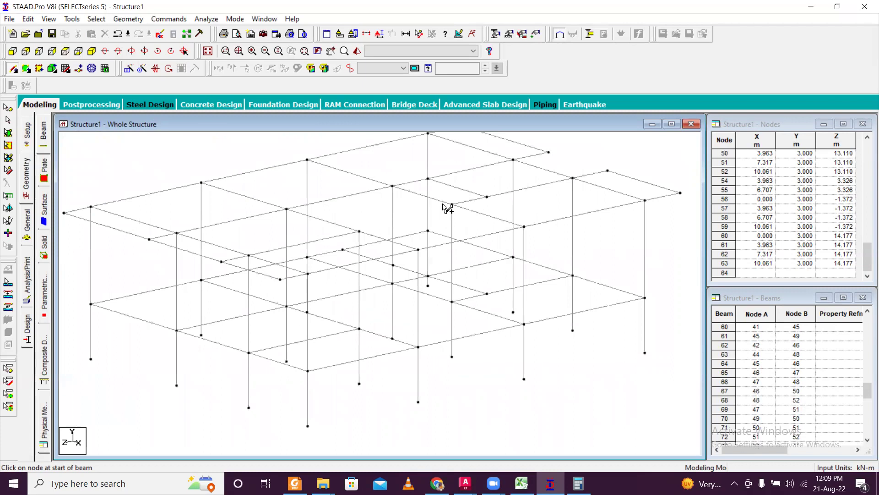
pyautogui.press('Right')
pyautogui.press('Right')
pyautogui.press('Right')
pyautogui.press('Right')
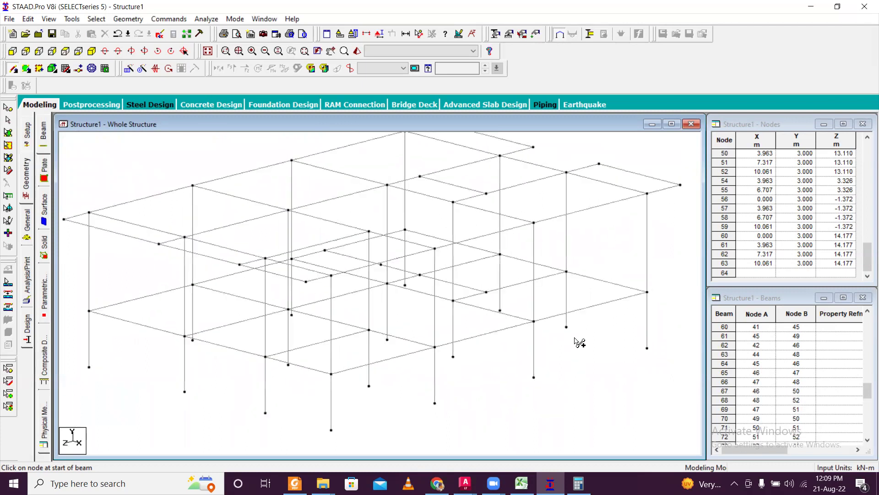
pyautogui.press('Right')
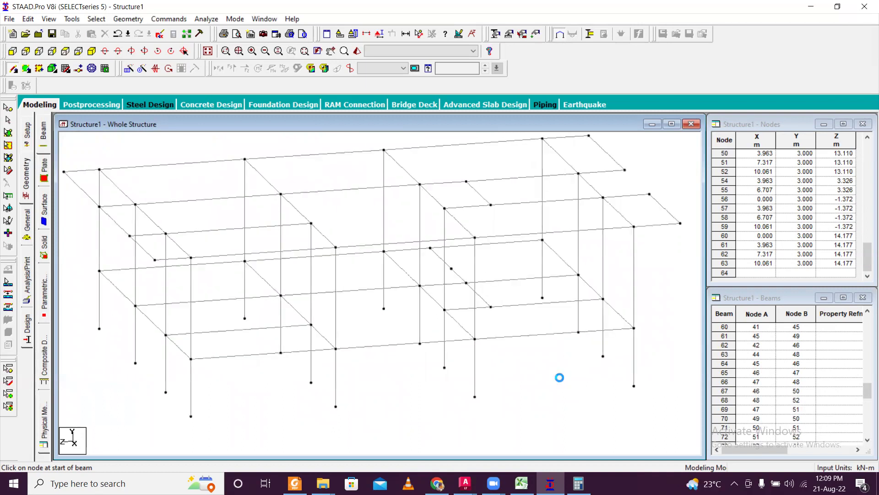
pyautogui.press('Right')
pyautogui.press('Right')
pyautogui.press('Right')
pyautogui.press('Right')
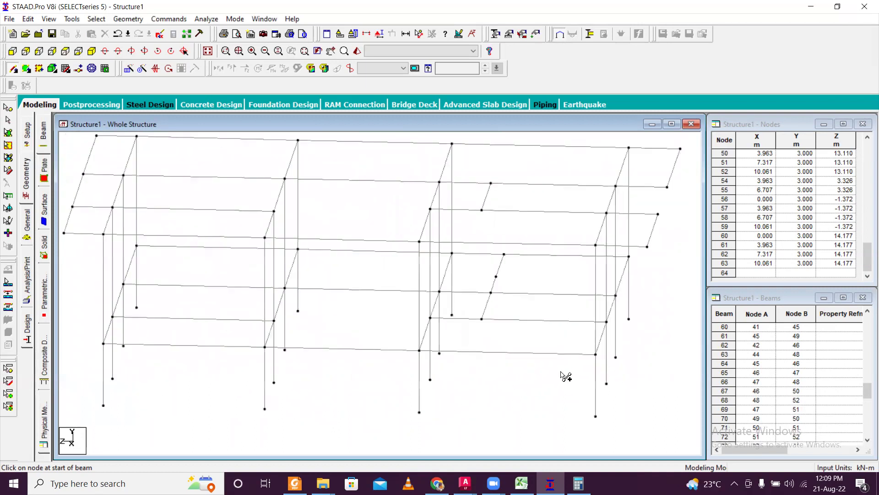
pyautogui.press('Right')
pyautogui.press('Right')
pyautogui.press('Right')
pyautogui.press('Right')
pyautogui.press('Right')
pyautogui.press('Right')
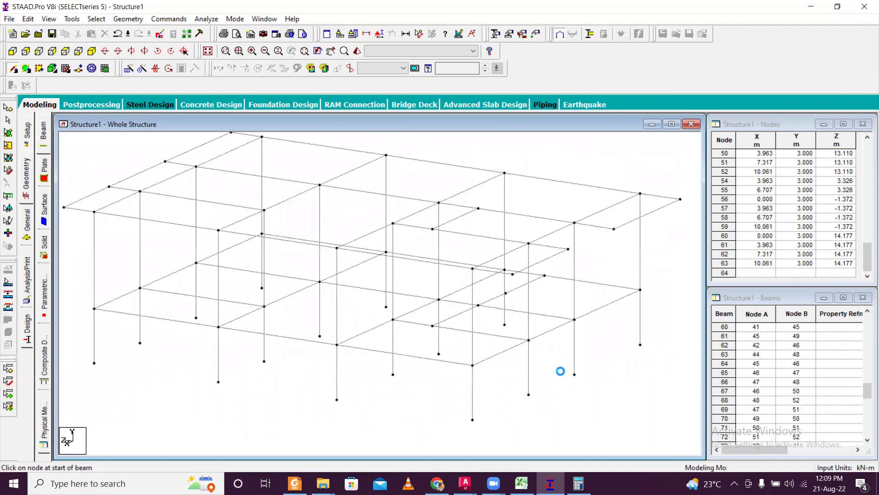
pyautogui.press('Right')
pyautogui.press('Right')
pyautogui.press('Right')
pyautogui.press('Right')
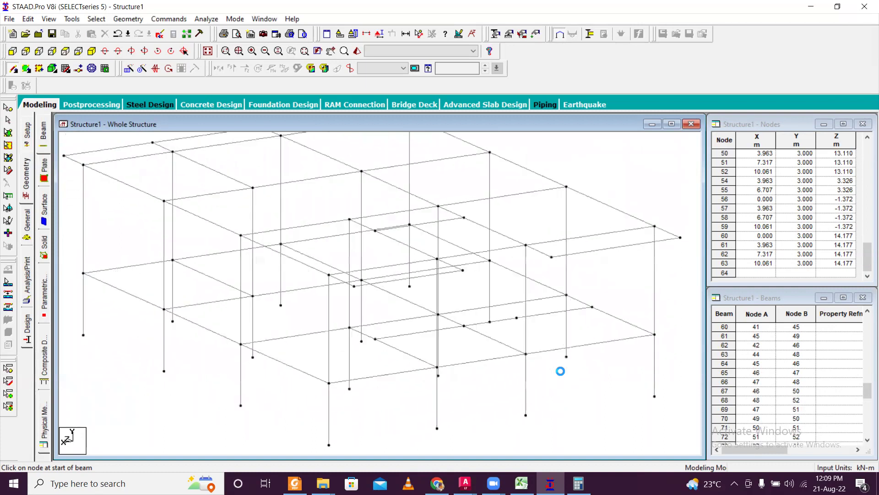
pyautogui.press('Right')
pyautogui.press('Right')
pyautogui.press('Right')
pyautogui.press('Right')
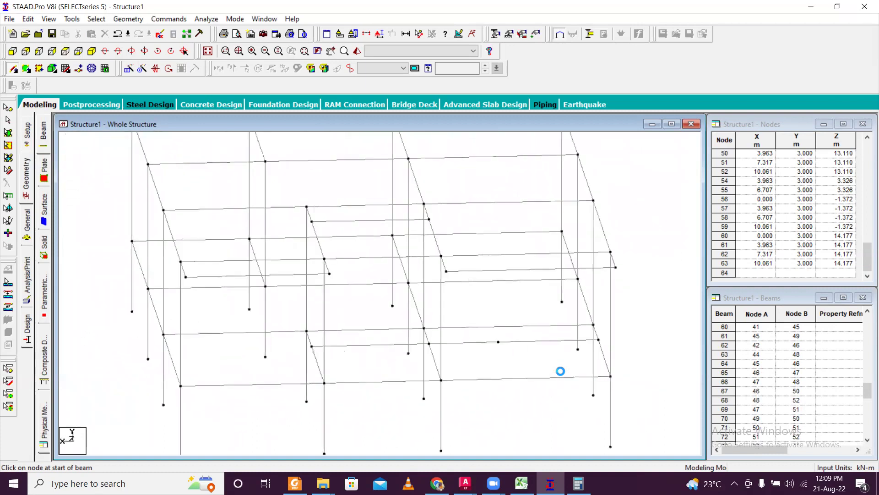
pyautogui.press('Right')
pyautogui.press('Right')
pyautogui.press('Right')
pyautogui.press('Right')
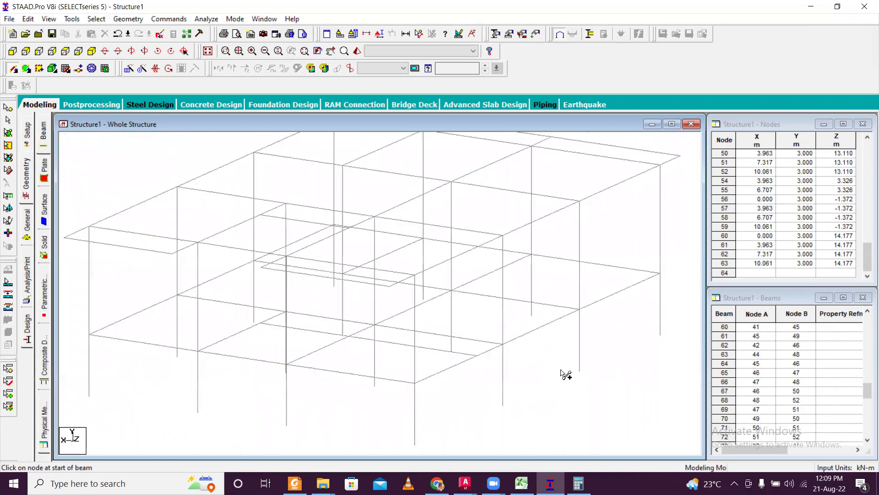
pyautogui.scroll(-4, 280, 262)
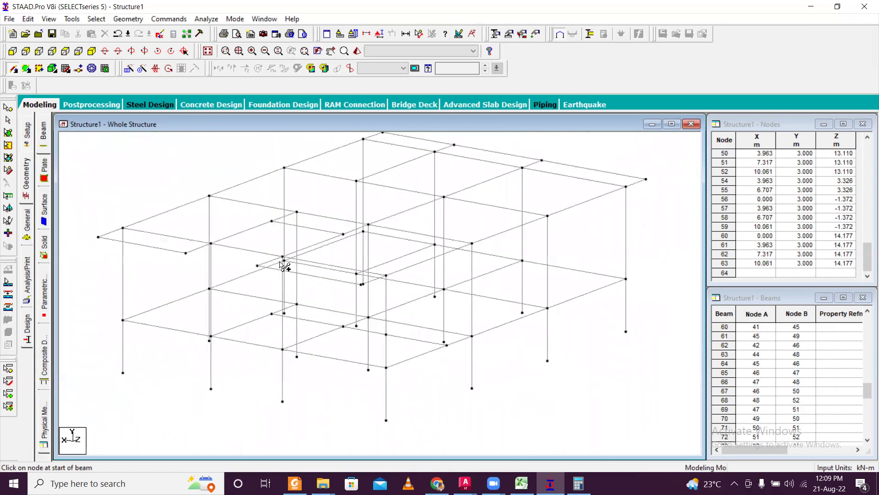
pyautogui.scroll(2, 279, 263)
pyautogui.scroll(2, 284, 267)
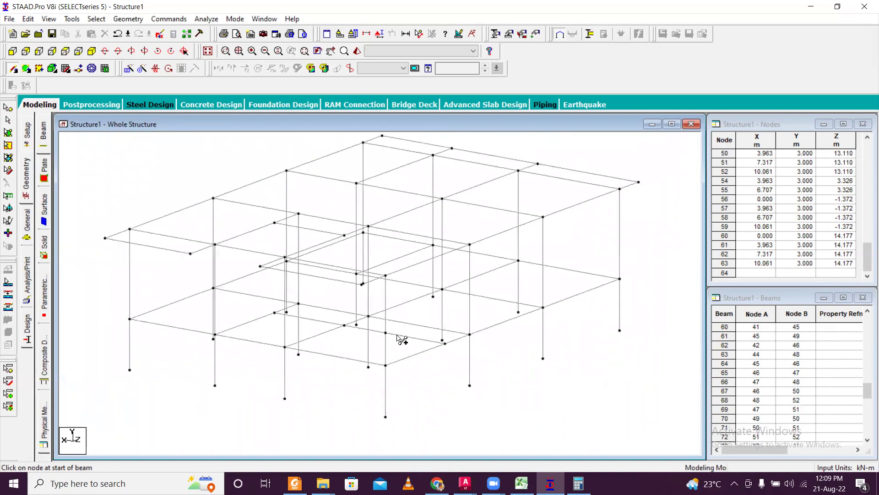
pyautogui.scroll(1, 402, 339)
pyautogui.press('Right')
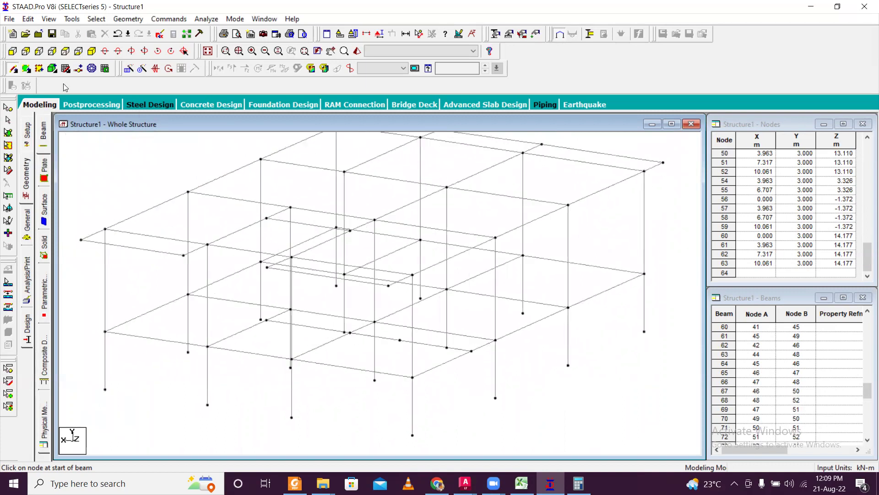
# Isolate the lower-floor beams so only they are displayed, and show them in plan view
pyautogui.click(12, 53)
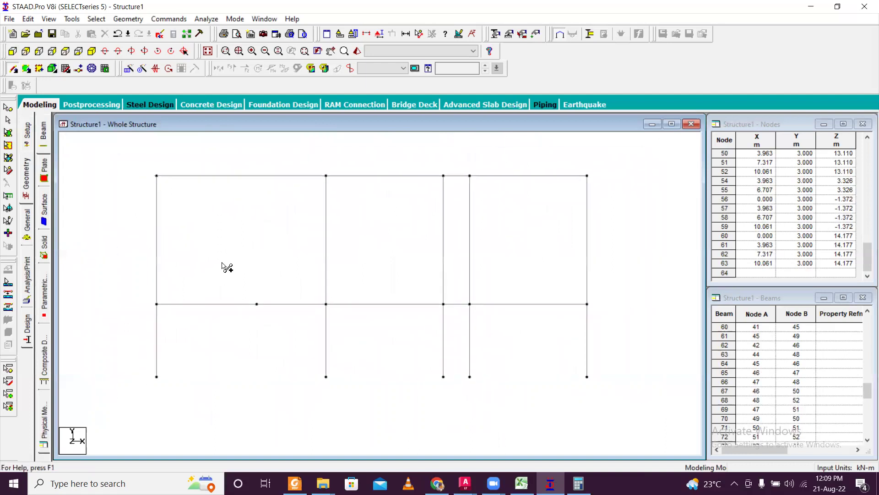
pyautogui.moveTo(478, 312); pyautogui.dragTo(622, 319)
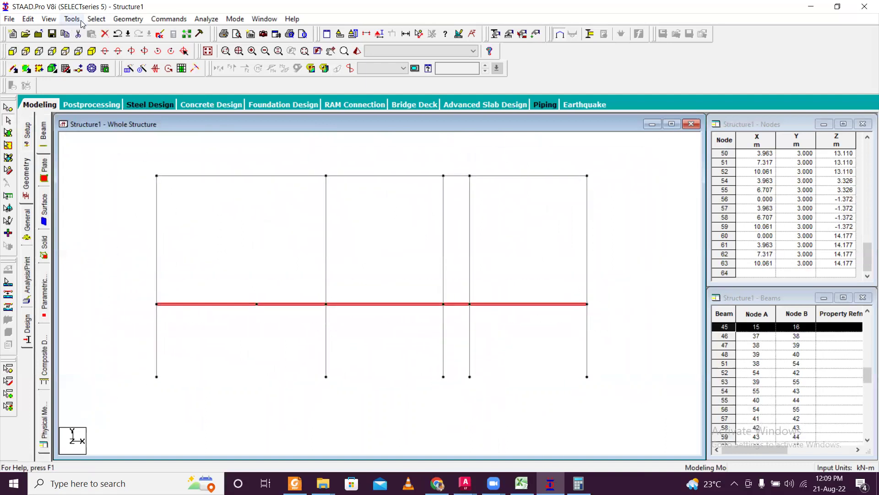
pyautogui.click(49, 18)
pyautogui.click(104, 59)
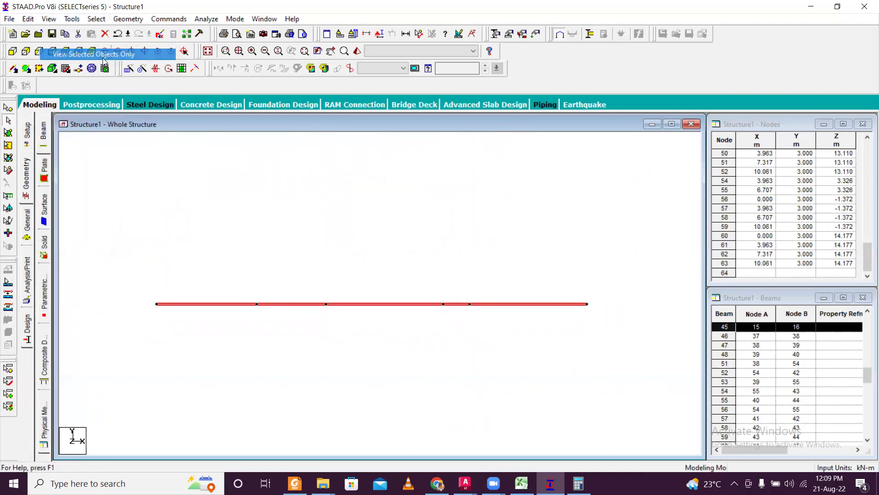
pyautogui.click(79, 51)
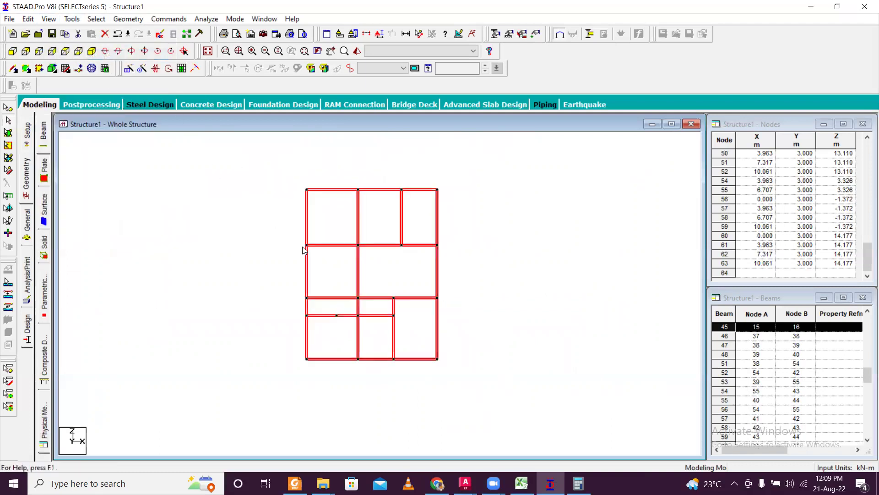
pyautogui.click(346, 325)
pyautogui.scroll(3, 339, 332)
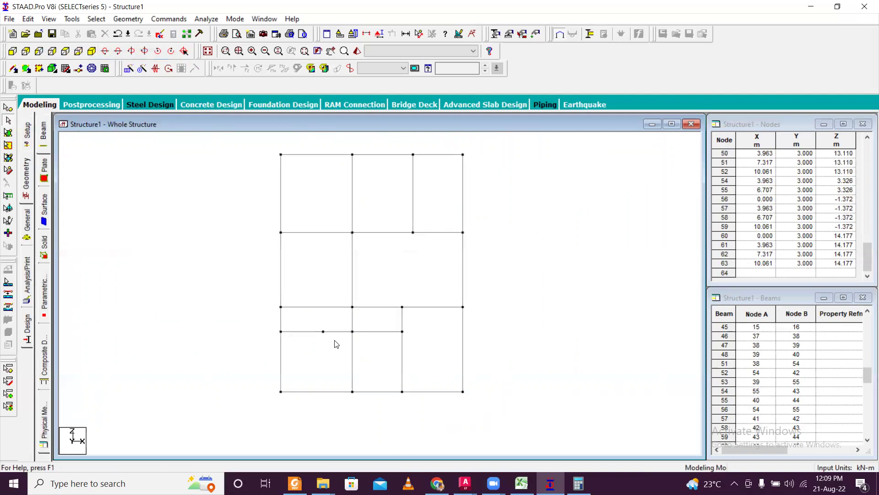
# Check the AutoCAD plan between the 3.3262 and 4.7002 m lines against the lower-floor beams in STAAD.Pro, and decline the auto-save
pyautogui.scroll(2, 338, 302)
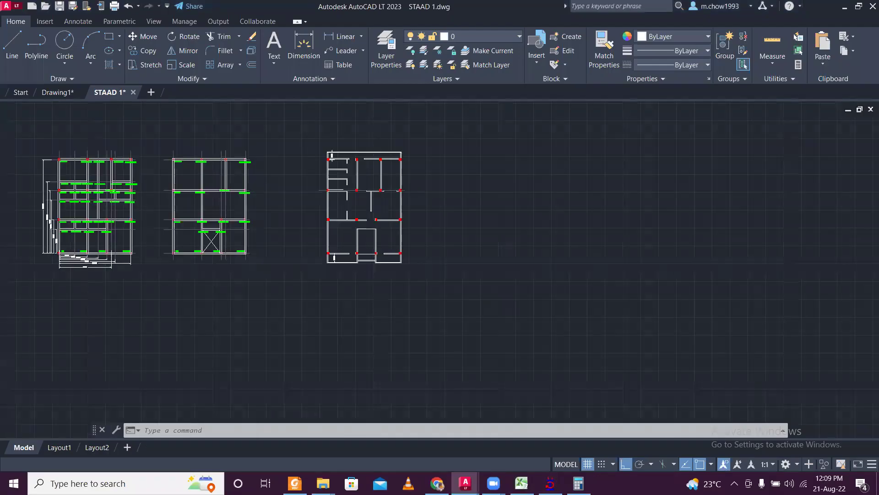
pyautogui.scroll(8, 198, 238)
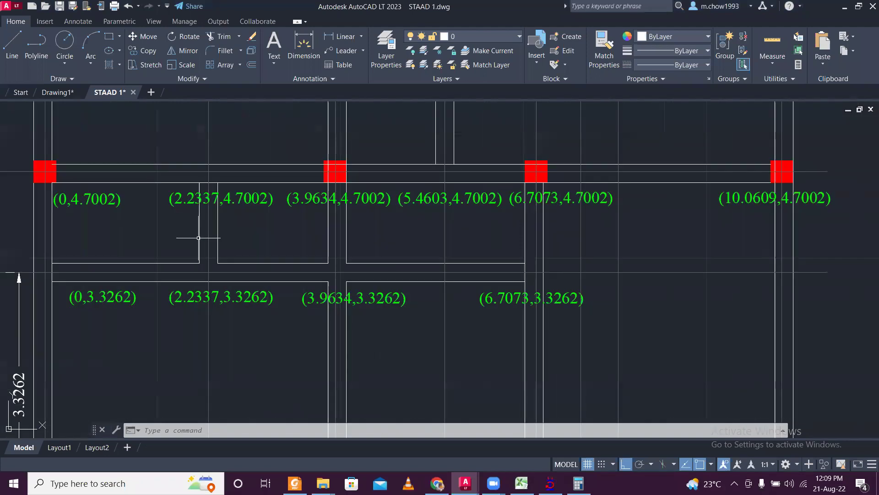
pyautogui.hotkey('alt', 'Tab')
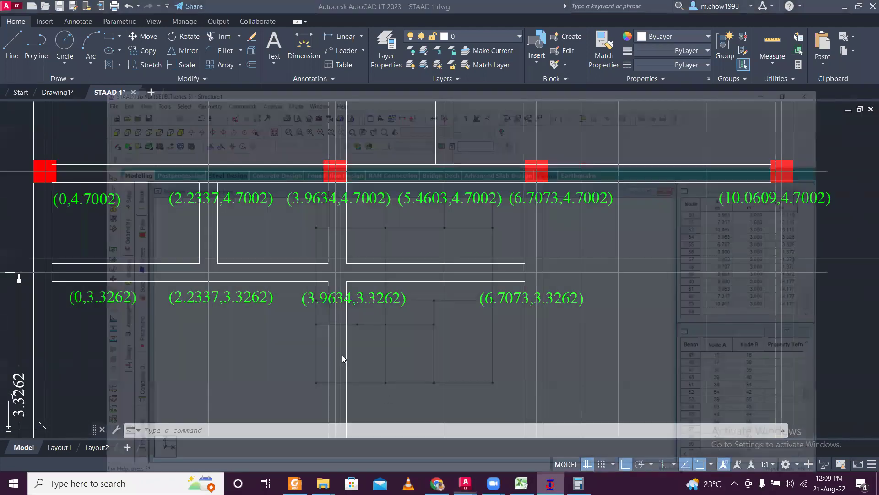
pyautogui.scroll(1, 297, 285)
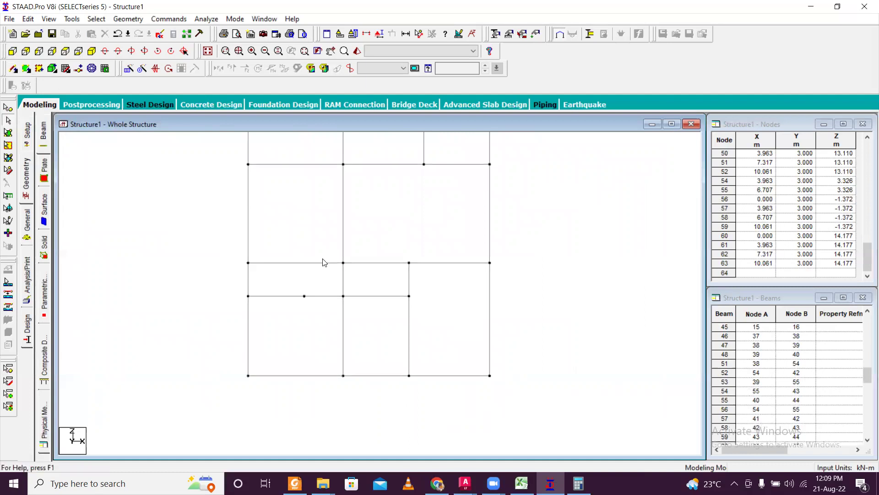
pyautogui.scroll(1, 322, 262)
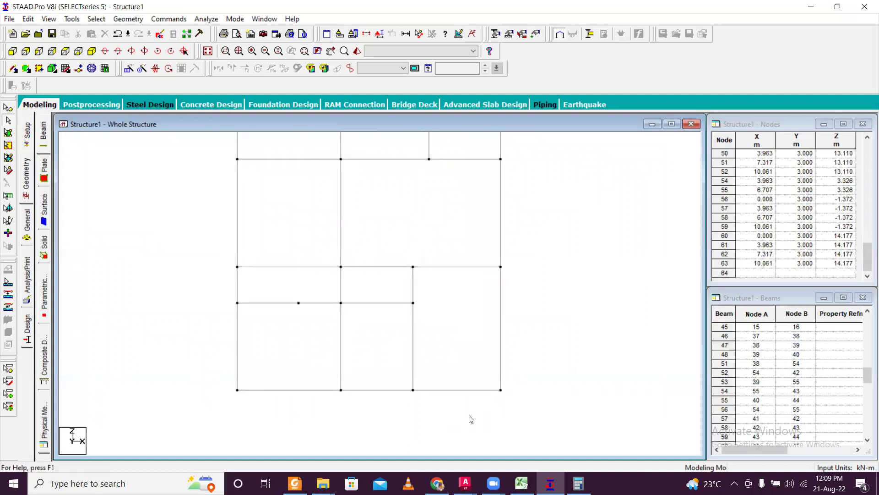
pyautogui.scroll(2, 302, 295)
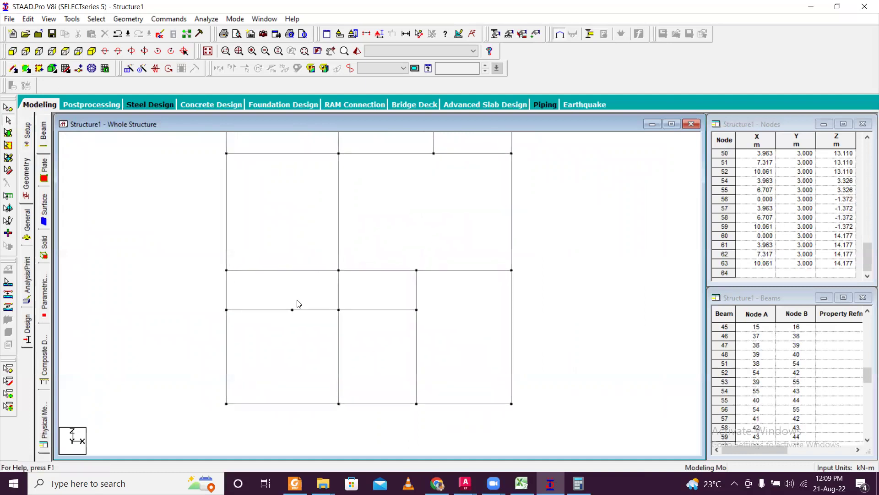
pyautogui.scroll(1, 298, 304)
pyautogui.scroll(1, 234, 325)
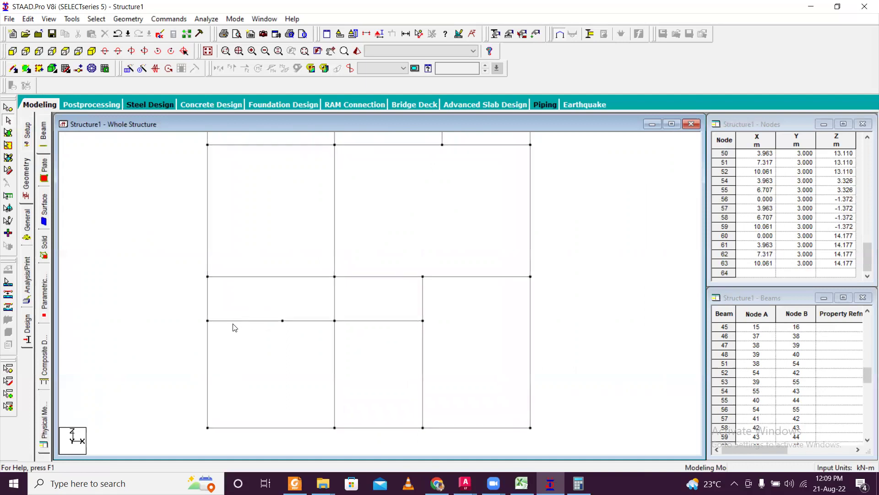
pyautogui.scroll(1, 210, 321)
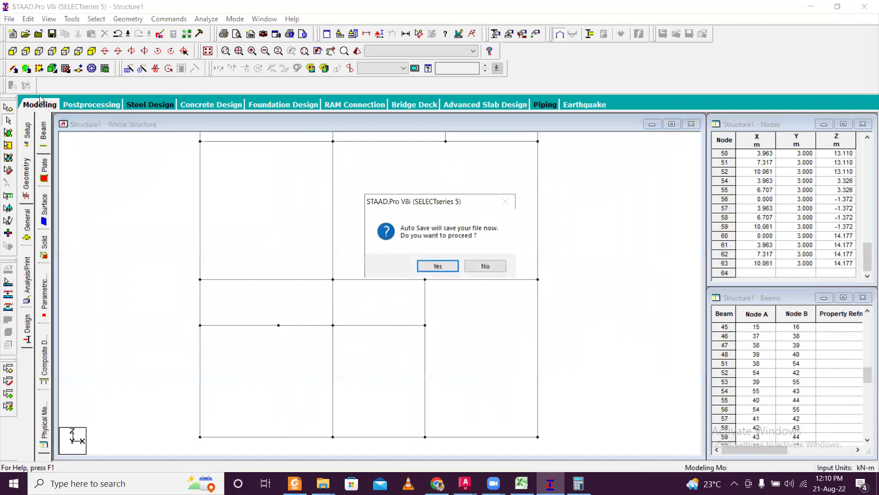
pyautogui.click(486, 266)
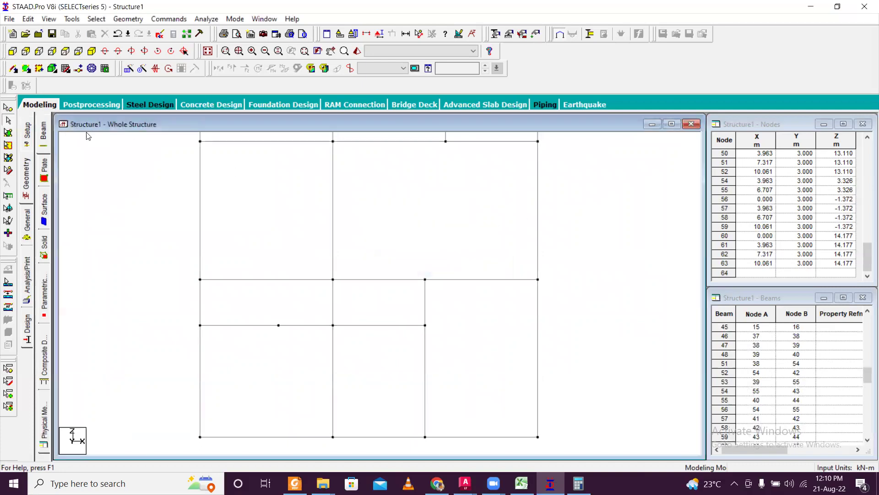
# Delete the two lower-floor nodes at X 0 and 2.337 m on the Z 3.326 line, together with their connected beams
pyautogui.click(8, 120)
pyautogui.moveTo(177, 304); pyautogui.dragTo(226, 348)
pyautogui.keyDown('ctrl'); pyautogui.moveTo(264, 307); pyautogui.dragTo(302, 352); pyautogui.keyUp('ctrl')
pyautogui.press('Delete')
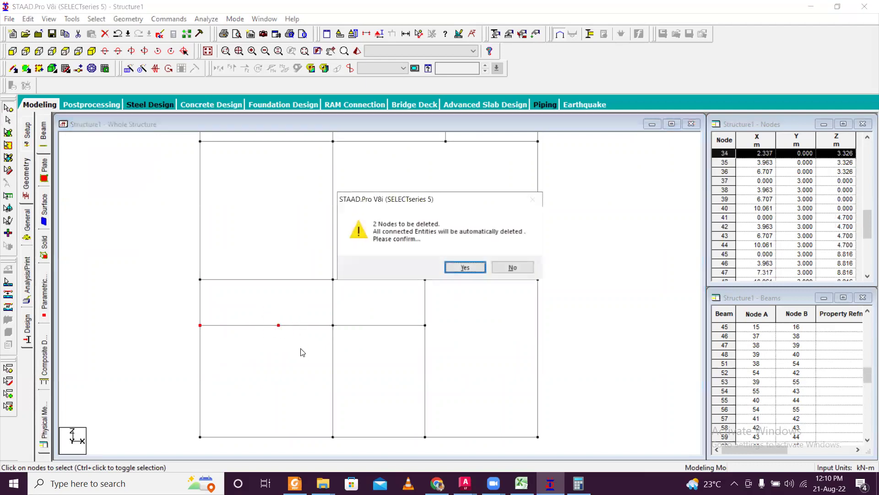
pyautogui.click(465, 268)
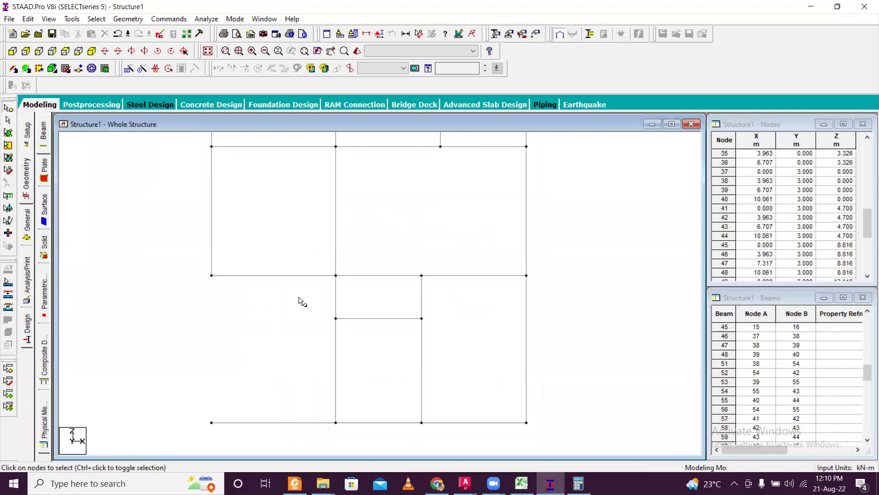
# Add a lower-floor edge beam at X 0 from the Z 0 node to the Z 4.700 node
pyautogui.click(14, 68)
pyautogui.moveTo(238, 342)
pyautogui.mouseDown()
pyautogui.moveTo(256, 217)
pyautogui.moveTo(235, 193)
pyautogui.mouseUp()
pyautogui.scroll(-1, 322, 237)
pyautogui.moveTo(314, 213); pyautogui.dragTo(323, 276, button='middle')
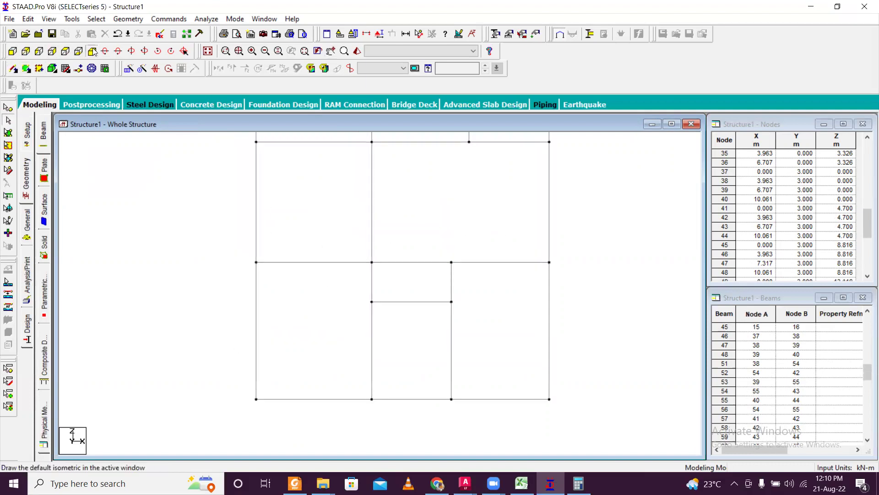
# Display the whole structure again and show it in isometric view
pyautogui.click(12, 51)
pyautogui.click(49, 19)
pyautogui.click(85, 93)
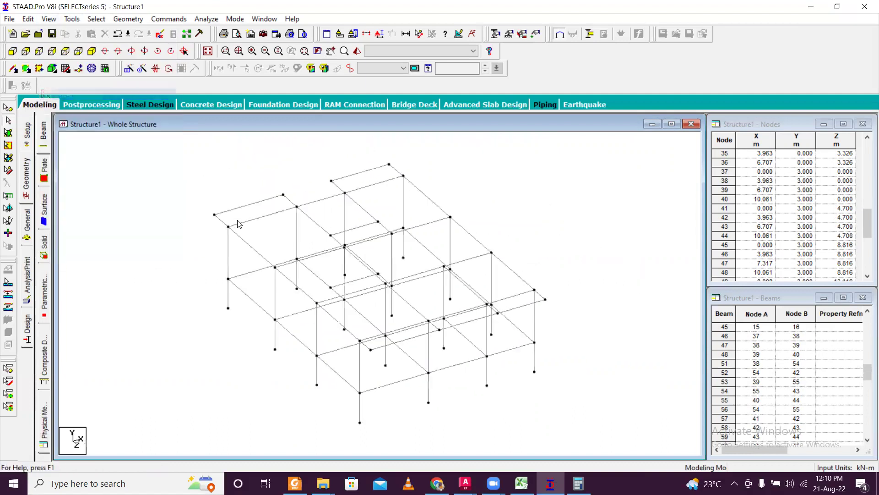
pyautogui.moveTo(412, 277); pyautogui.dragTo(405, 238, button='middle')
pyautogui.scroll(3, 434, 177)
pyautogui.moveTo(334, 197); pyautogui.dragTo(351, 243, button='middle')
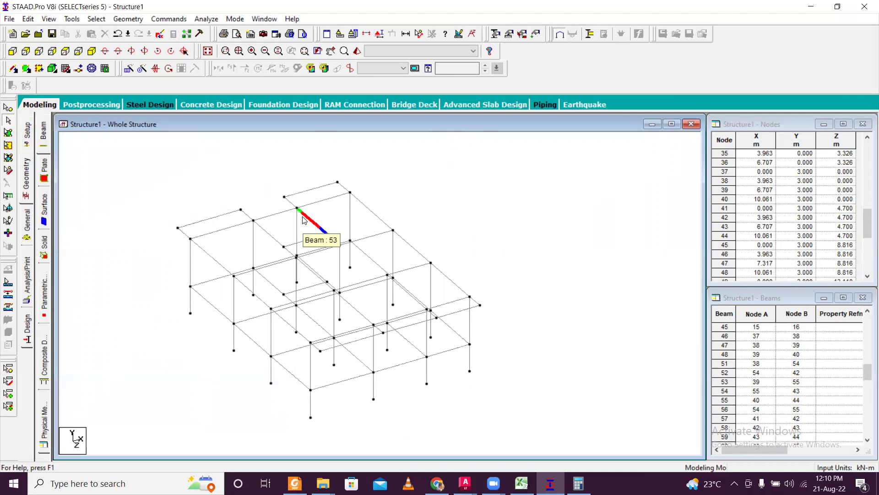
# Switch to the STAAD 1 drawing in AutoCAD and examine the Y 13.1097 row of the upper-floor plan
pyautogui.click(465, 484)
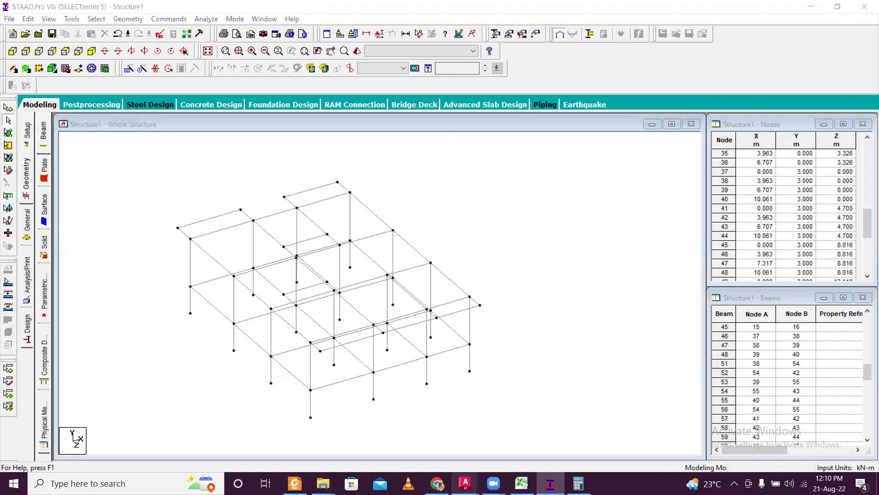
pyautogui.click(403, 435)
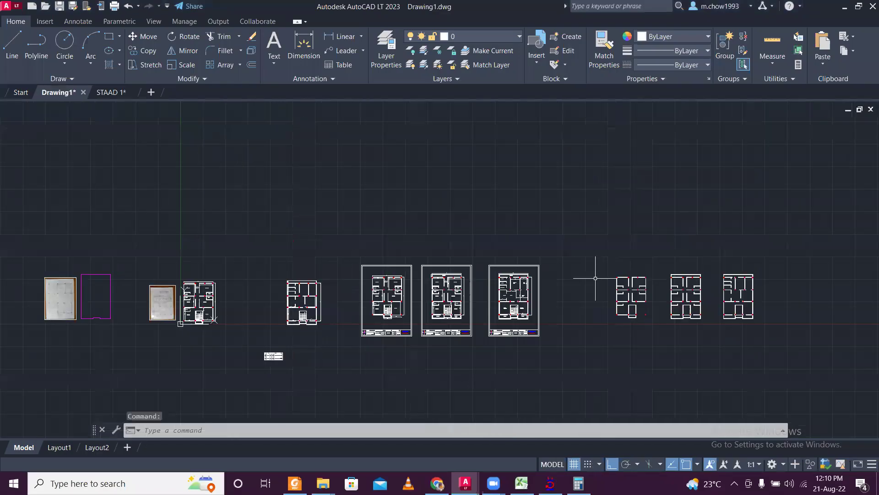
pyautogui.click(113, 92)
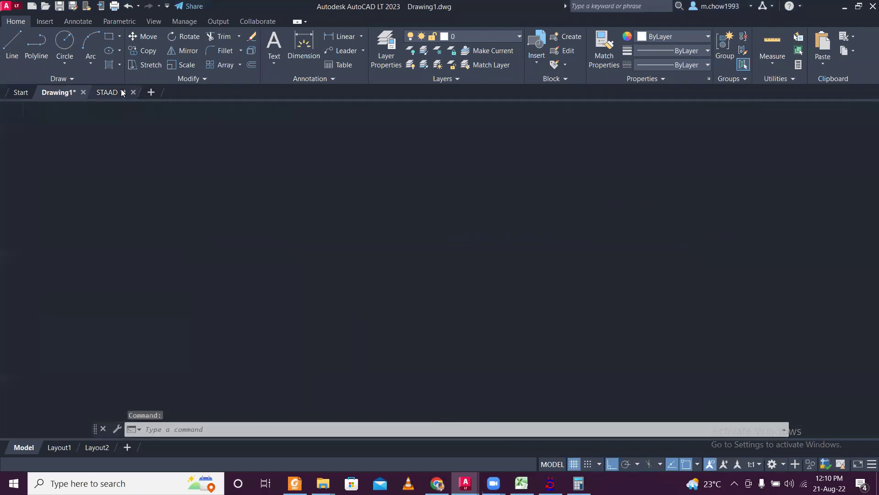
pyautogui.scroll(-8, 524, 196)
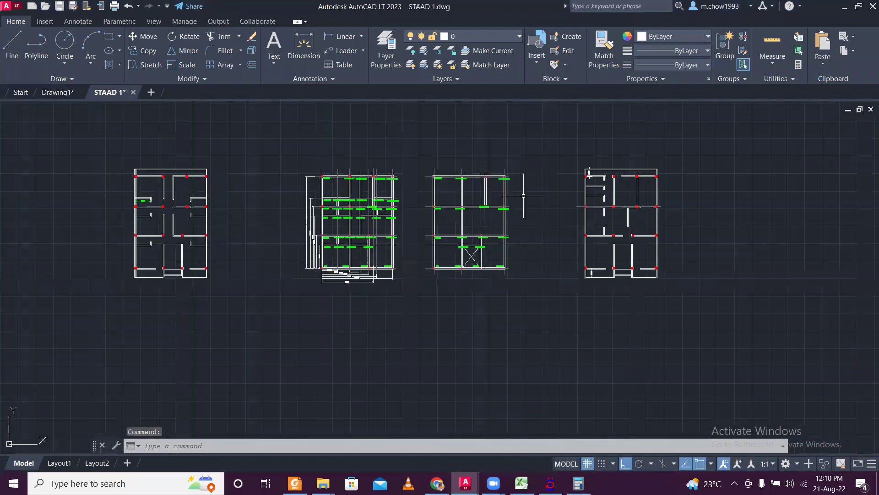
pyautogui.scroll(3, 523, 195)
pyautogui.scroll(2, 392, 180)
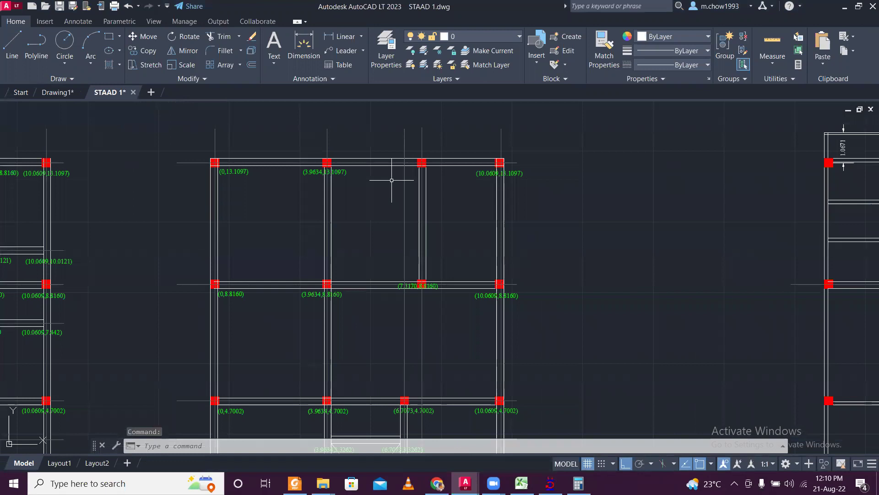
pyautogui.moveTo(269, 154); pyautogui.dragTo(443, 183, button='middle')
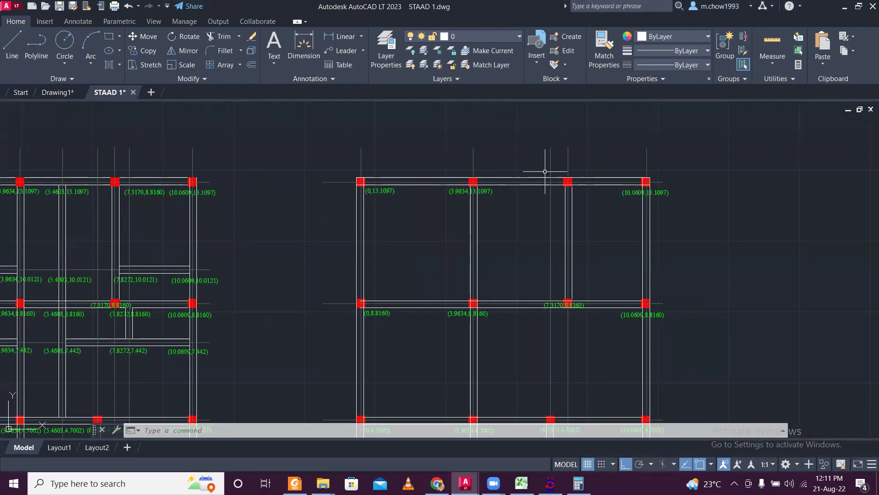
# Copy the (10.0609,13.1097) coordinate label to the neighbouring unlabelled column on the same row of the upper-floor plan
pyautogui.scroll(4, 612, 167)
pyautogui.click(661, 253)
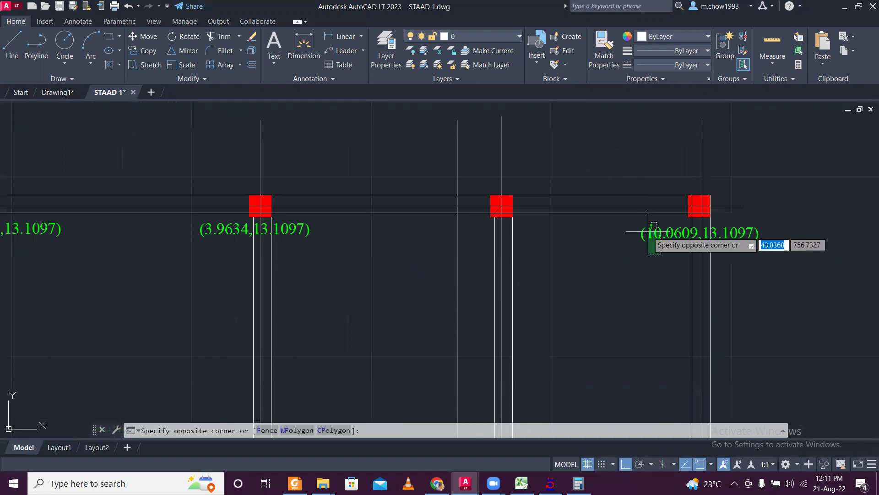
pyautogui.click(654, 224)
pyautogui.click(143, 51)
pyautogui.click(625, 251)
pyautogui.click(451, 243)
pyautogui.press('Escape')
# Change the copied label's X coordinate to 7.3170, reusing the value from the matching label in the adjacent plan
pyautogui.scroll(-3, 453, 240)
pyautogui.scroll(3, 193, 245)
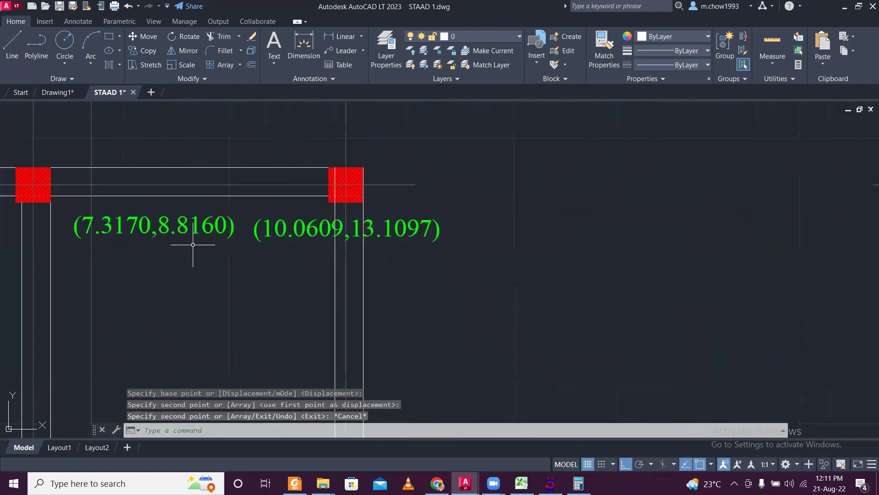
pyautogui.doubleClick(151, 226)
pyautogui.doubleClick(88, 231)
pyautogui.click(242, 291)
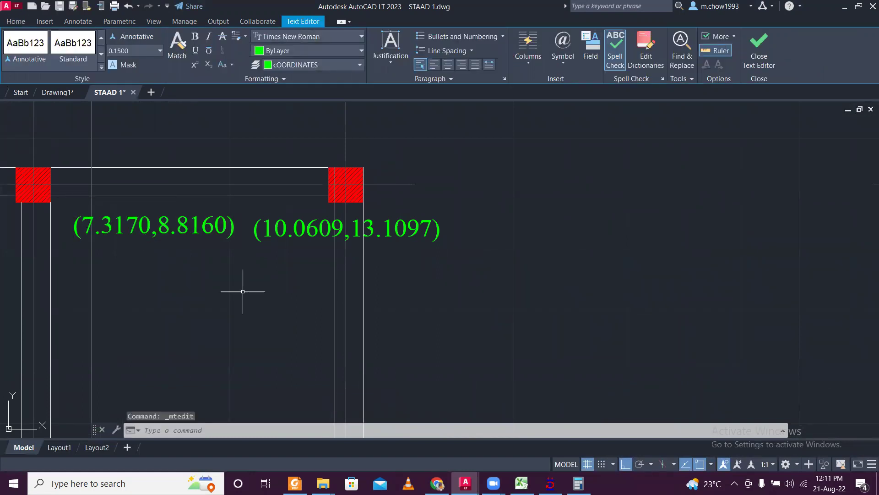
pyautogui.scroll(-8, 236, 284)
pyautogui.moveTo(461, 276); pyautogui.dragTo(353, 249, button='middle')
pyautogui.scroll(10, 355, 251)
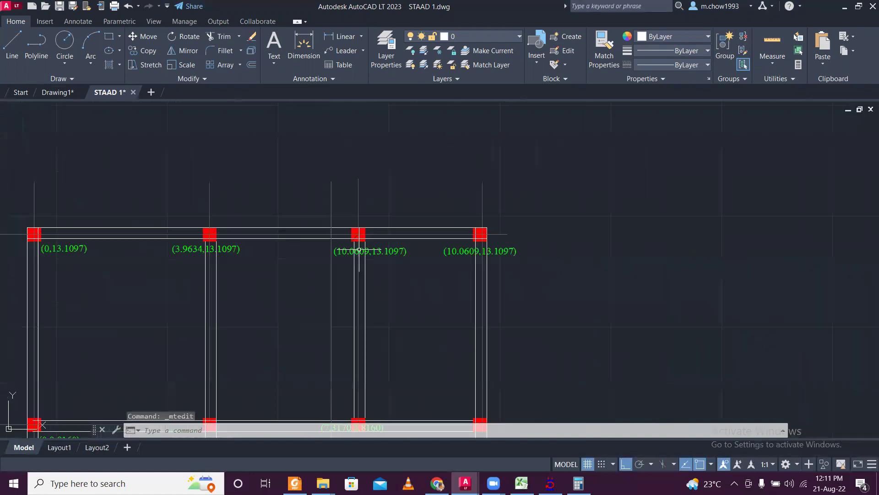
pyautogui.doubleClick(343, 259)
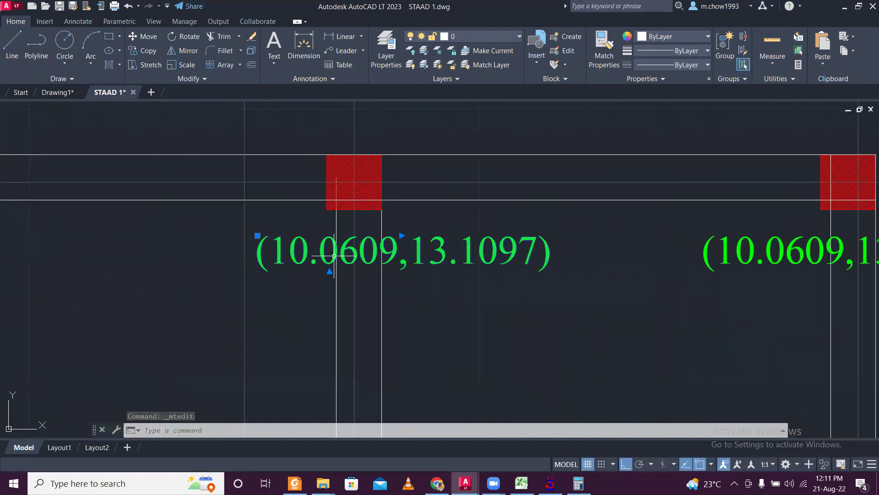
pyautogui.moveTo(398, 261); pyautogui.dragTo(279, 262)
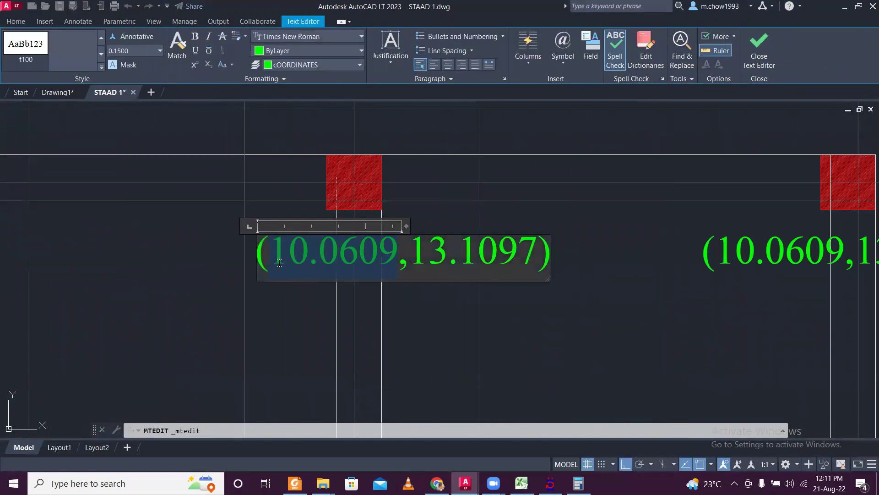
pyautogui.hotkey('ctrl', 'v')
pyautogui.click(257, 308)
# Correct the adjacent plan's top-row label next to (10.0609,13.1097) so it reads (7.3170,13.1097)
pyautogui.scroll(-9, 277, 288)
pyautogui.moveTo(291, 261); pyautogui.dragTo(489, 113, button='middle')
pyautogui.moveTo(266, 181); pyautogui.dragTo(415, 271, button='middle')
pyautogui.scroll(5, 310, 239)
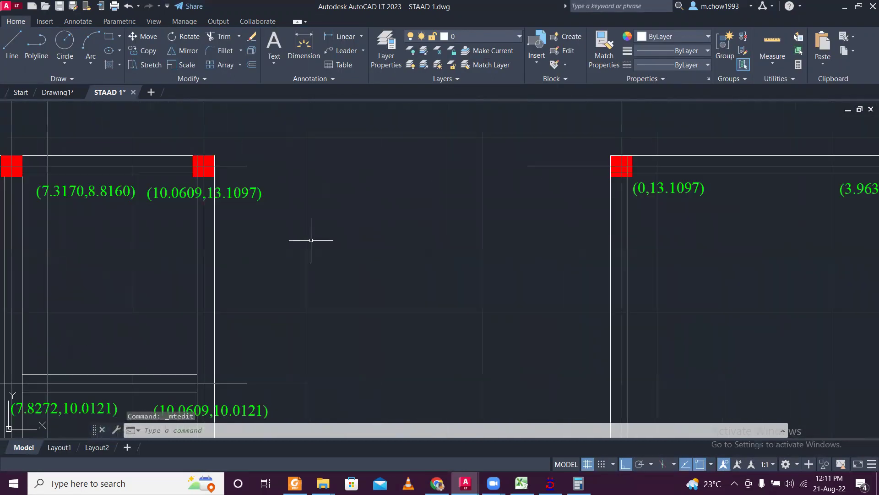
pyautogui.scroll(-2, 306, 238)
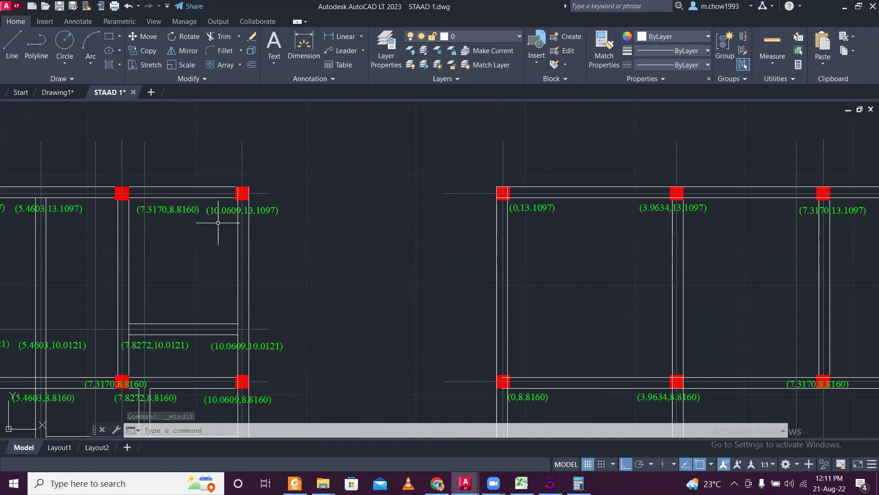
pyautogui.moveTo(180, 209); pyautogui.dragTo(231, 218, button='middle')
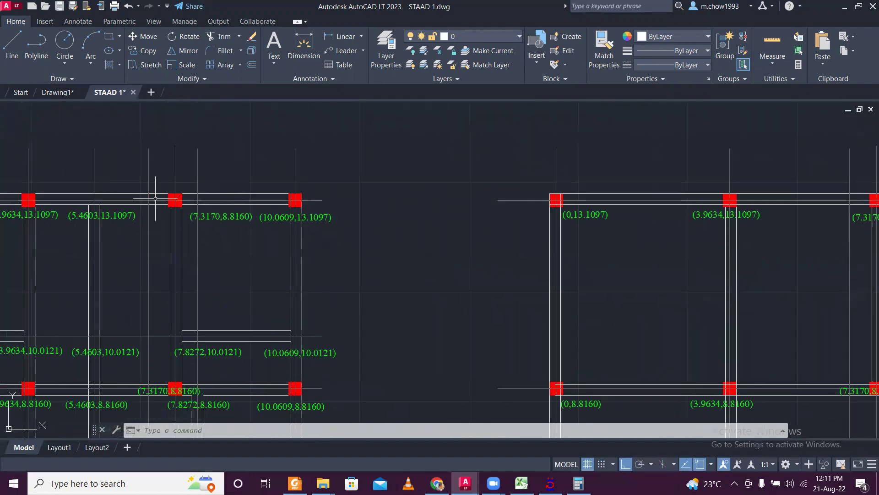
pyautogui.scroll(2, 167, 200)
pyautogui.scroll(2, 168, 200)
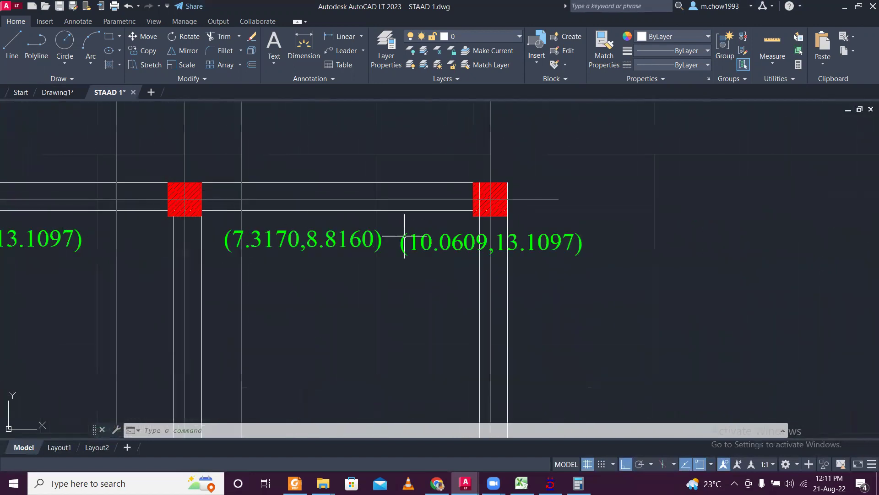
pyautogui.doubleClick(530, 250)
pyautogui.moveTo(495, 247); pyautogui.dragTo(572, 248)
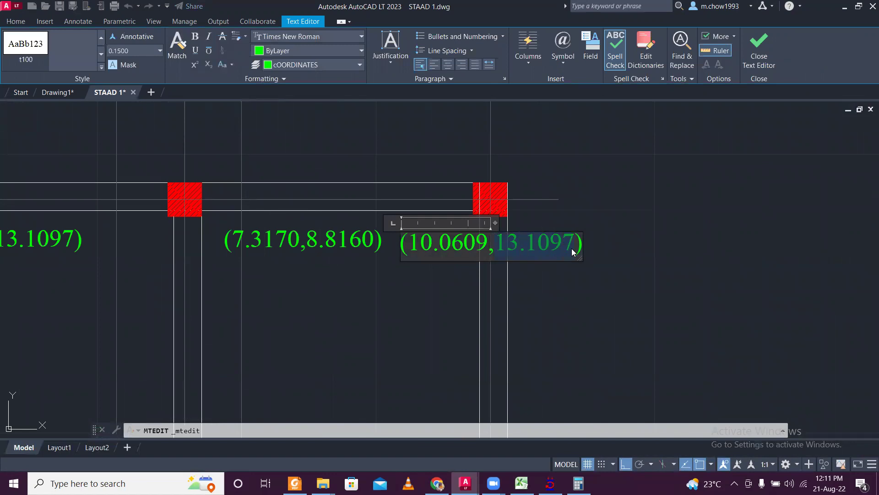
pyautogui.click(432, 281)
pyautogui.doubleClick(306, 239)
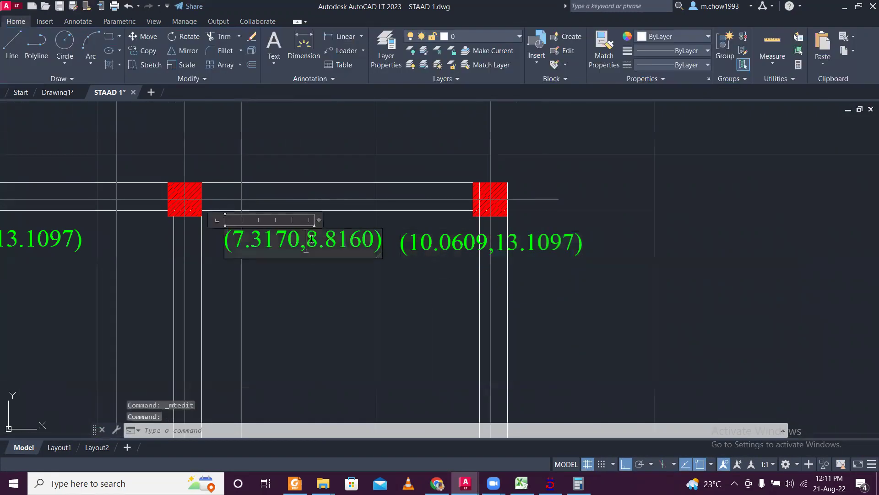
pyautogui.moveTo(306, 239); pyautogui.dragTo(385, 248)
pyautogui.hotkey('ctrl', 'v')
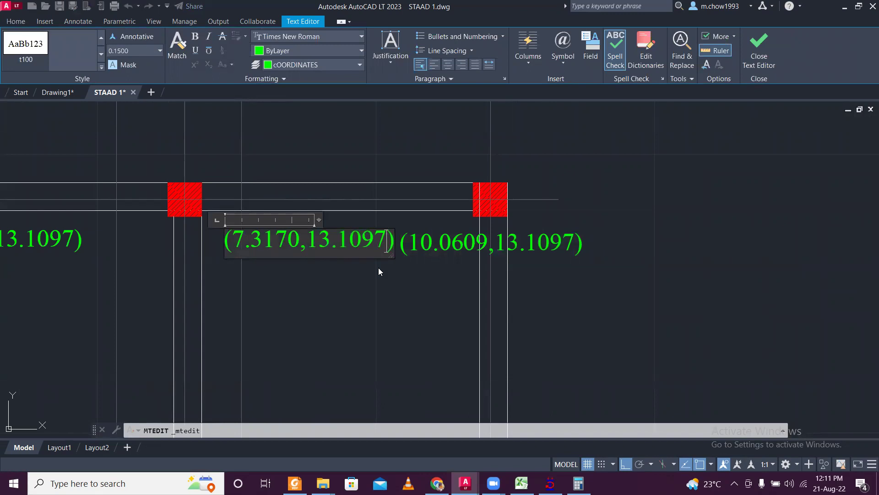
pyautogui.click(378, 267)
# Examine the upper-floor plan down to the crossed opening near the Y 0 row, and switch back to STAAD.Pro
pyautogui.scroll(-4, 372, 274)
pyautogui.scroll(4, 663, 261)
pyautogui.moveTo(599, 332); pyautogui.dragTo(593, 206, button='middle')
pyautogui.scroll(-2, 593, 206)
pyautogui.moveTo(530, 273); pyautogui.dragTo(495, 143, button='middle')
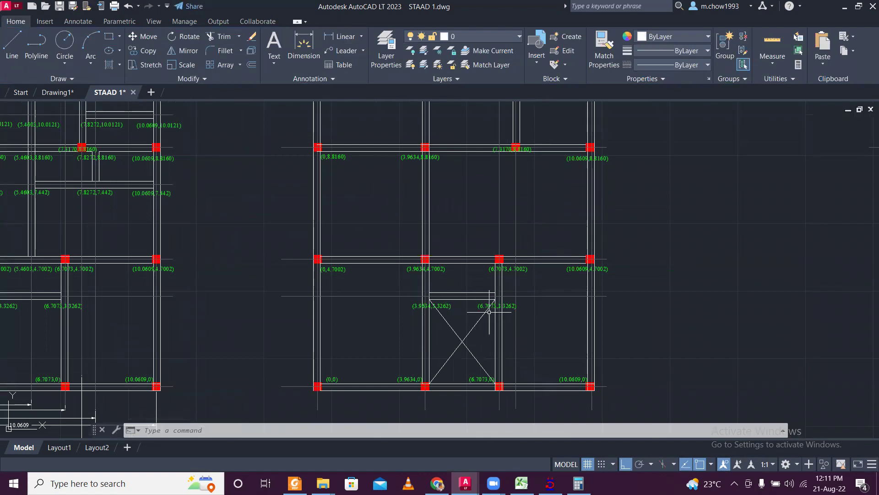
pyautogui.scroll(4, 497, 307)
pyautogui.scroll(-4, 497, 307)
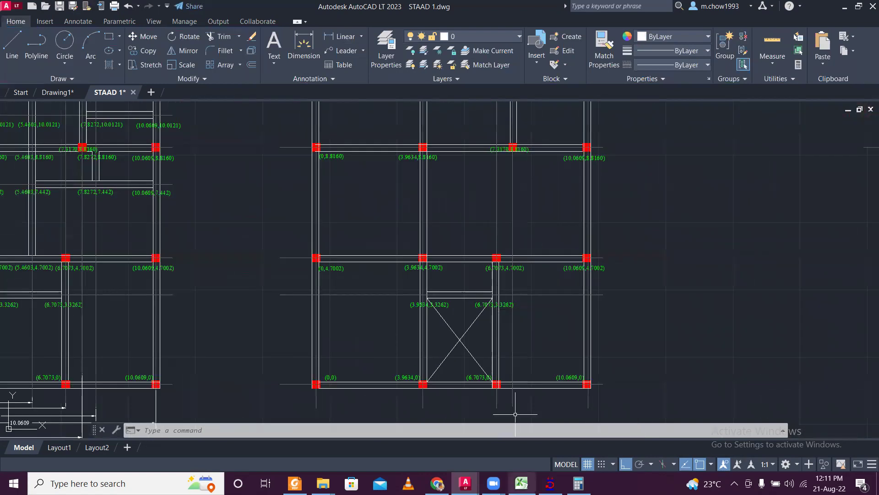
pyautogui.click(550, 483)
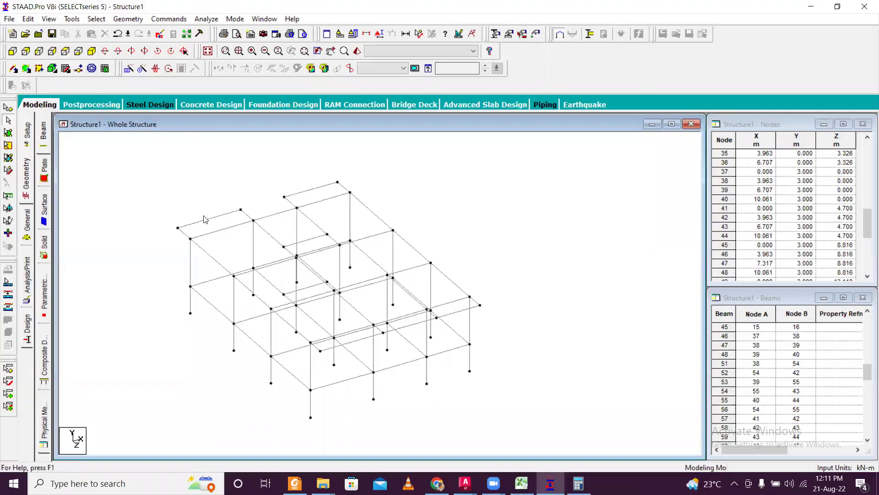
pyautogui.scroll(1, 196, 232)
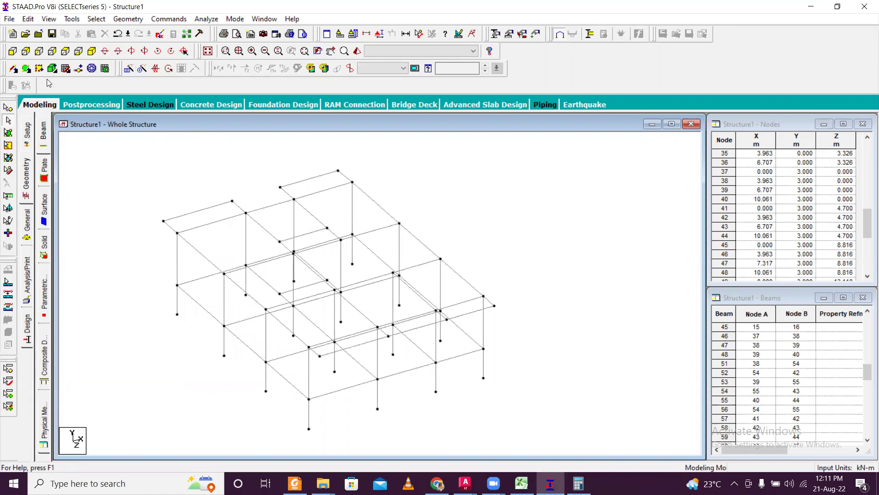
# Isolate the upper-floor beams so only they are displayed, and show them in plan view
pyautogui.click(12, 51)
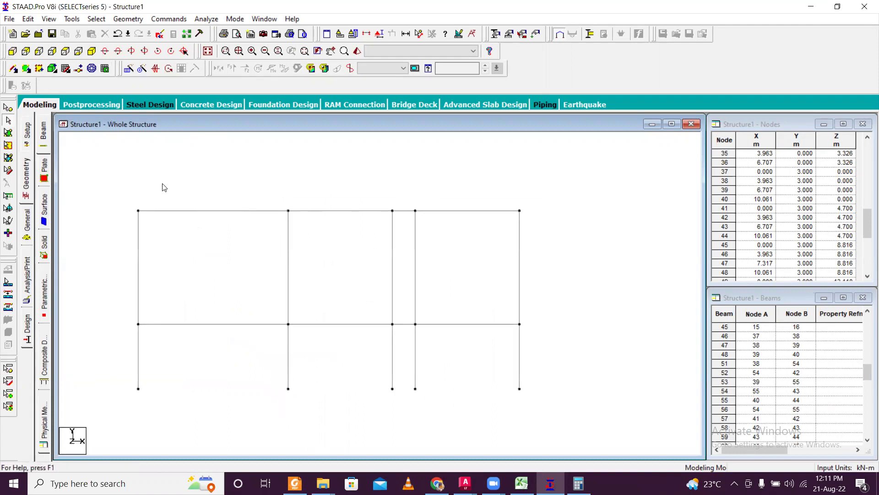
pyautogui.moveTo(118, 187); pyautogui.dragTo(577, 226)
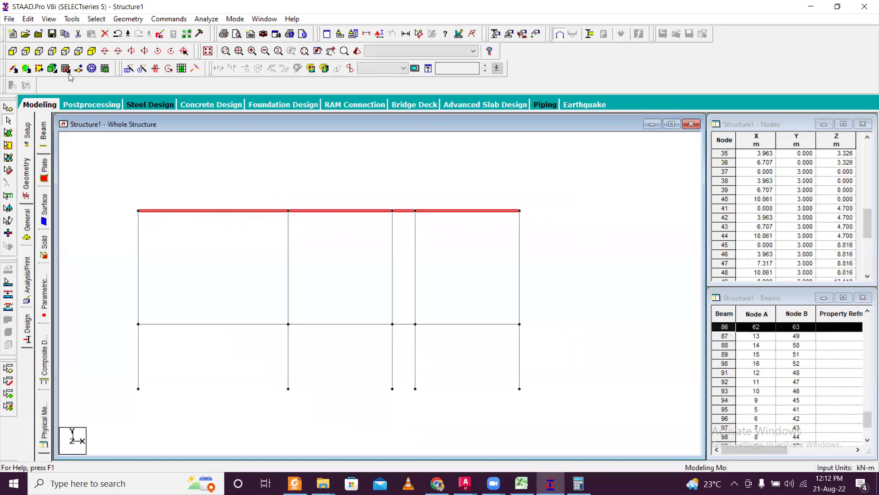
pyautogui.click(48, 19)
pyautogui.click(75, 56)
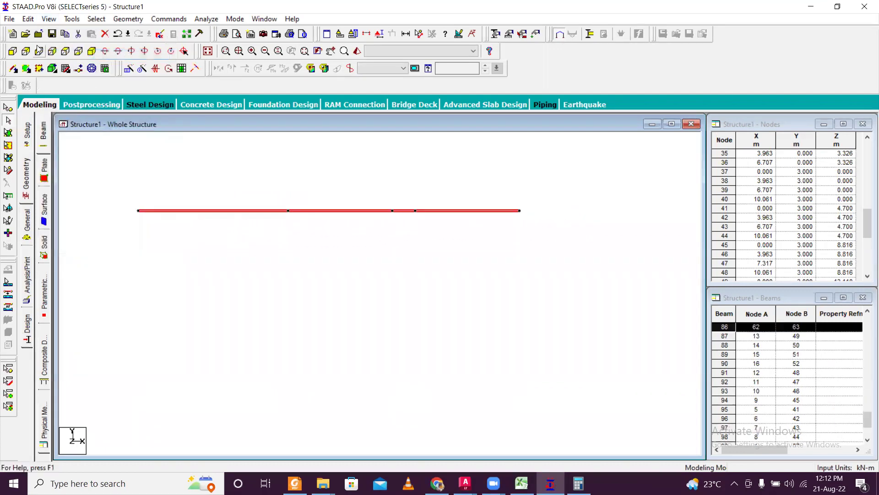
pyautogui.click(78, 51)
pyautogui.click(246, 237)
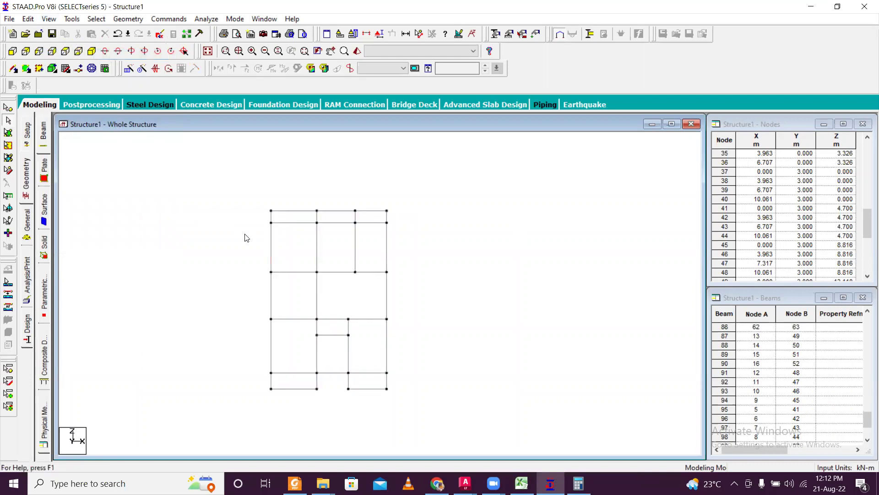
# Copy all the displayed upper-floor beams once in the global Y direction with Translational Repeat at a 3 m spacing
pyautogui.click(7, 108)
pyautogui.scroll(-2, 301, 194)
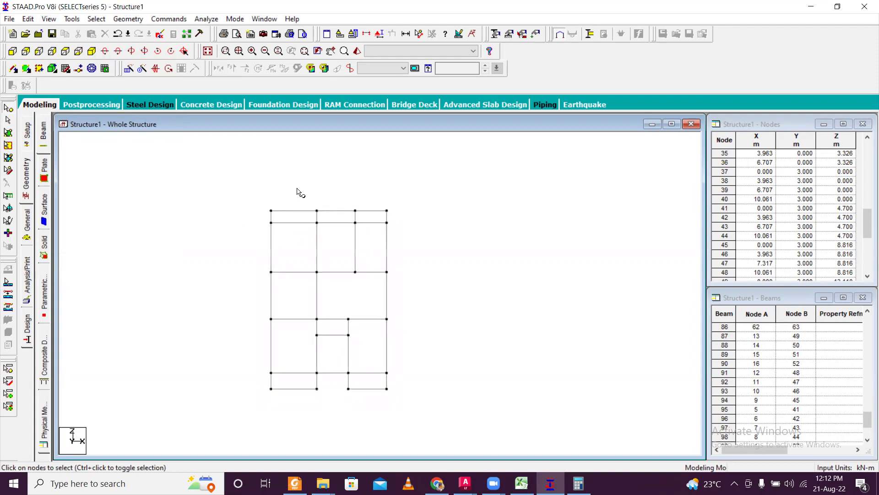
pyautogui.scroll(1, 301, 193)
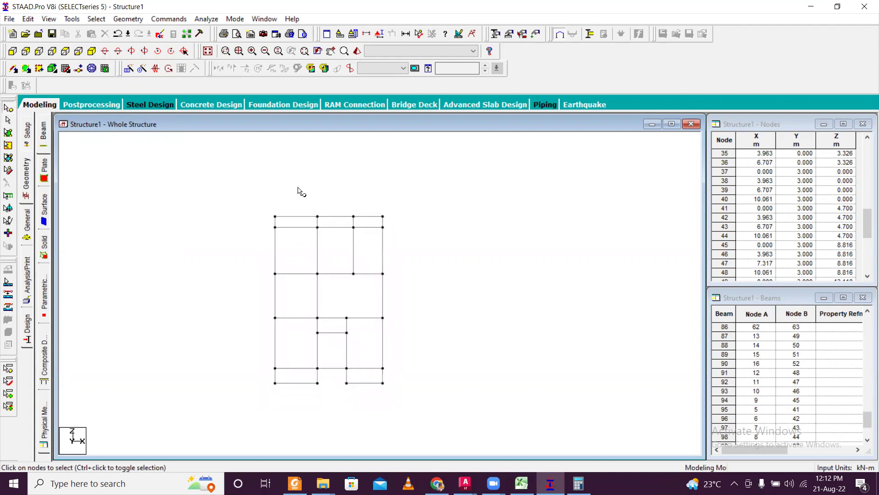
pyautogui.scroll(1, 300, 192)
pyautogui.scroll(-1, 301, 192)
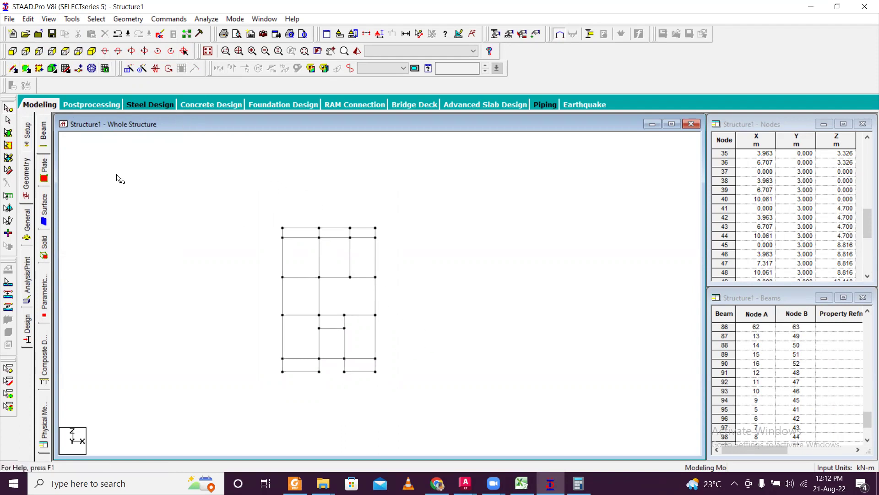
pyautogui.click(8, 120)
pyautogui.moveTo(213, 172); pyautogui.dragTo(460, 404)
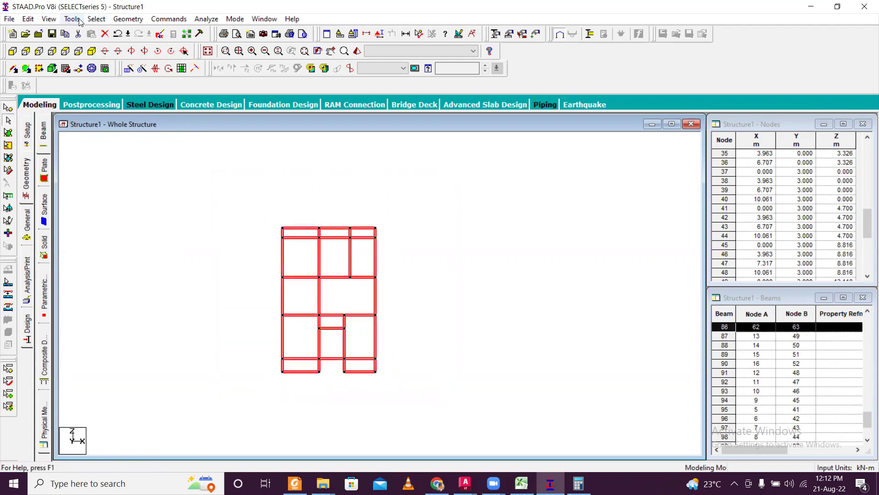
pyautogui.click(129, 70)
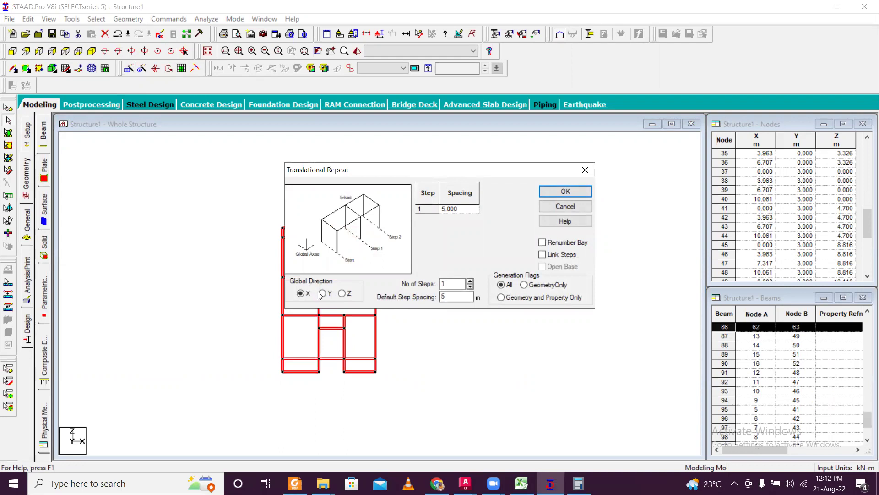
pyautogui.doubleClick(461, 295)
pyautogui.write('3')
pyautogui.click(560, 191)
pyautogui.click(563, 193)
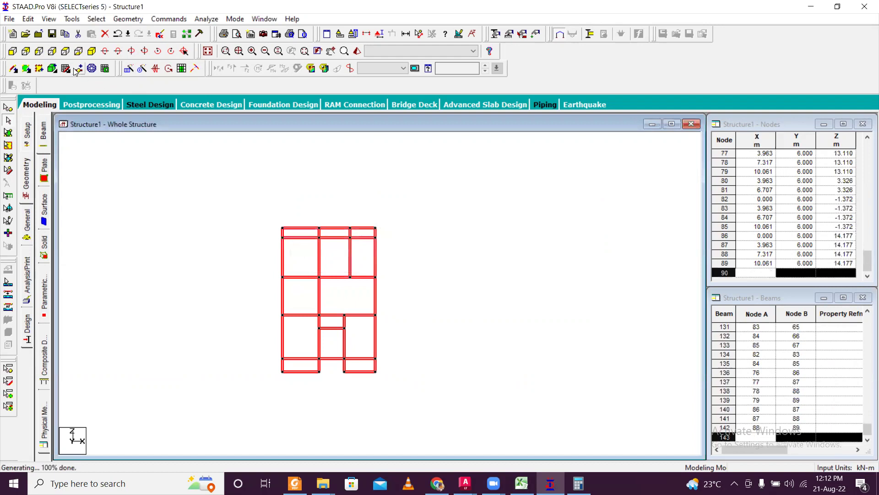
# Display the whole structure again and clear the beam selection
pyautogui.click(48, 19)
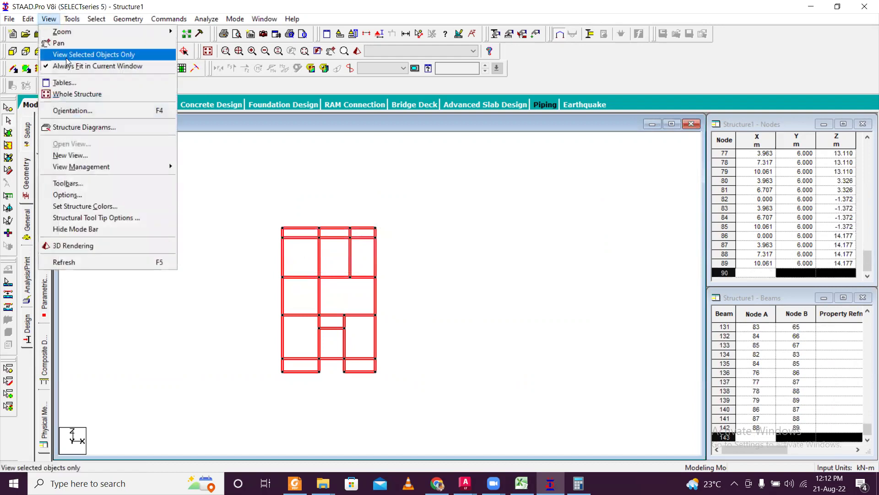
pyautogui.click(82, 94)
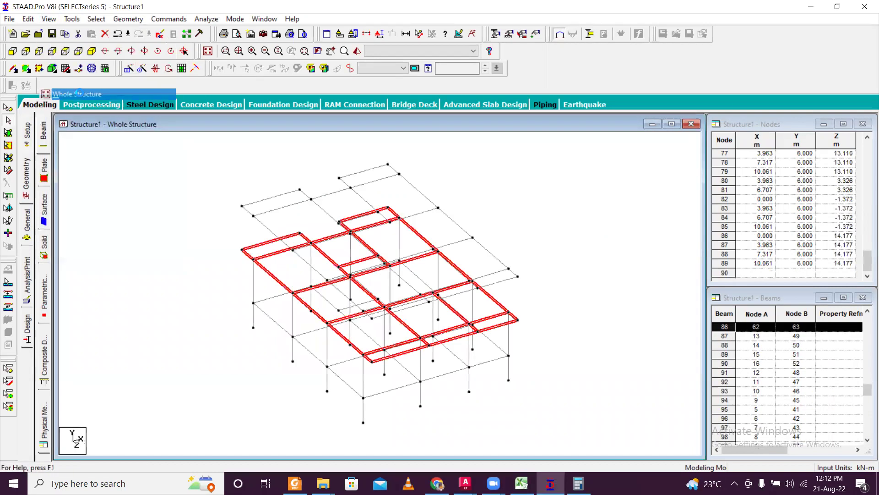
pyautogui.click(174, 196)
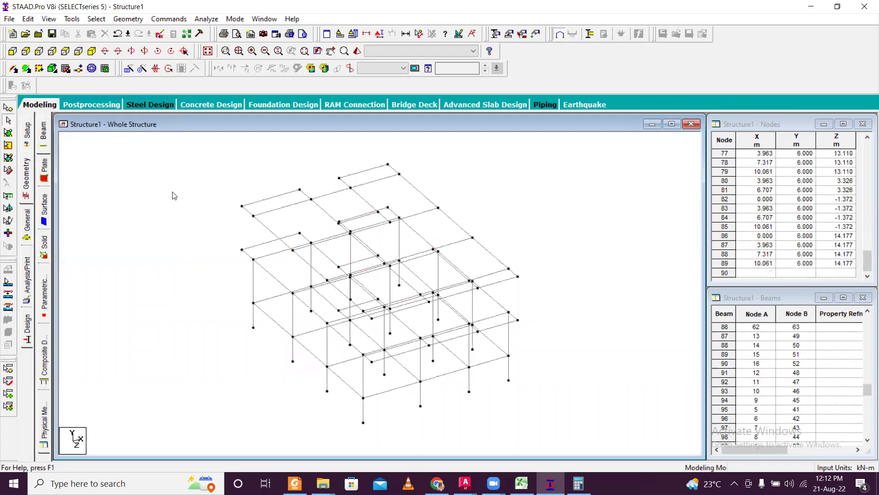
# Draw columns from Y 3 m to Y 6 m at X 0 and X 3.963 on the Z 0 row
pyautogui.click(13, 69)
pyautogui.moveTo(214, 248); pyautogui.dragTo(214, 192)
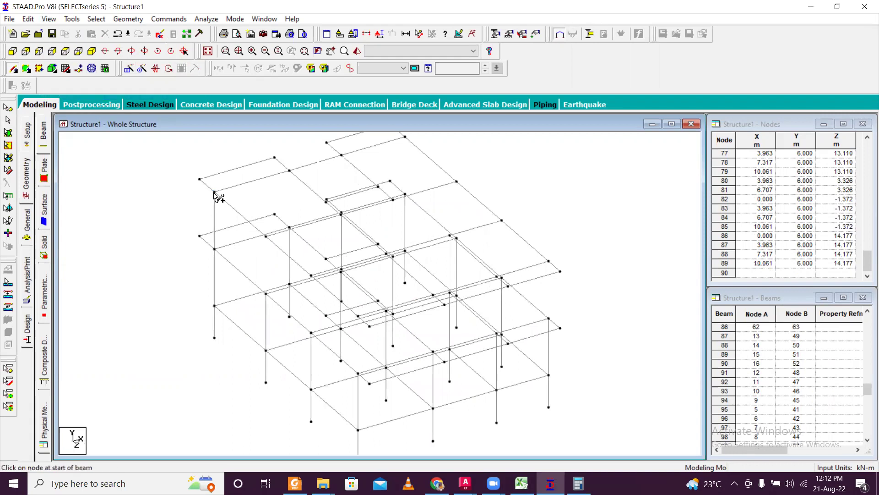
pyautogui.scroll(2, 284, 213)
pyautogui.moveTo(270, 212); pyautogui.dragTo(272, 145)
pyautogui.scroll(-2, 281, 179)
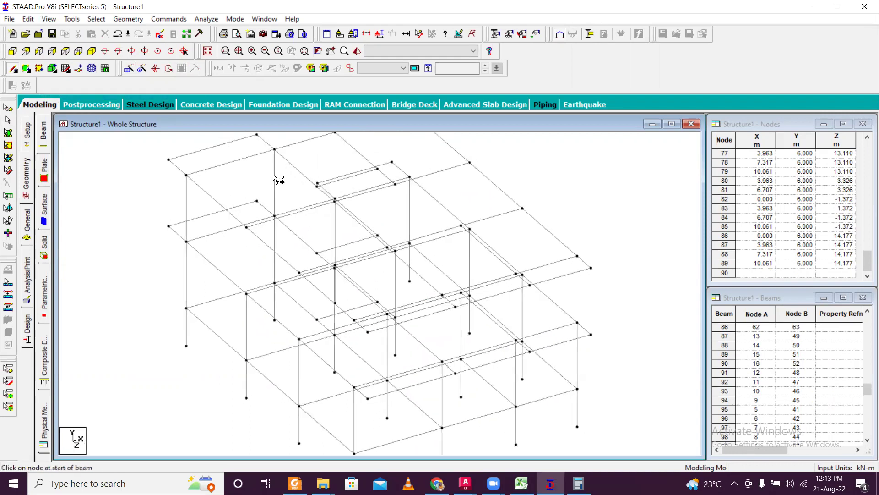
# Add the Y 3 m to 6 m columns at X 6.707 and X 10.061 on the Z 0 row
pyautogui.press('Left')
pyautogui.press('Left')
pyautogui.press('Left')
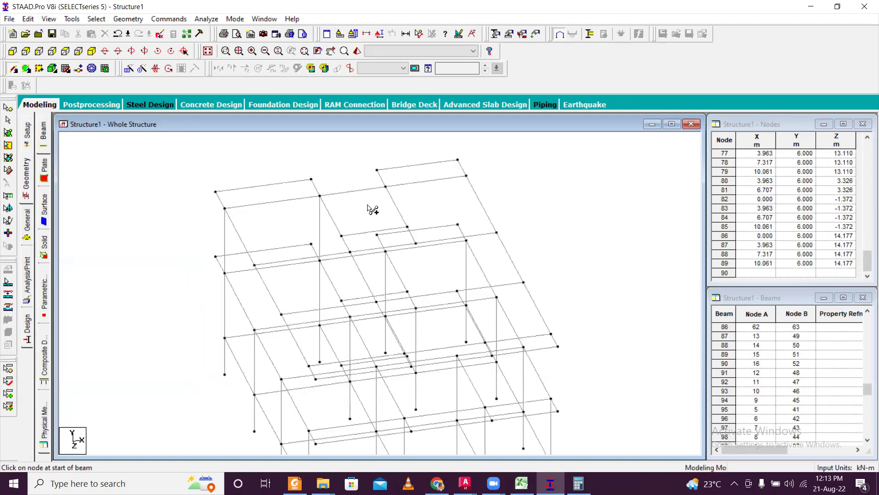
pyautogui.press('Left')
pyautogui.press('Left')
pyautogui.press('Left')
pyautogui.press('Left')
pyautogui.press('Left')
pyautogui.press('Left')
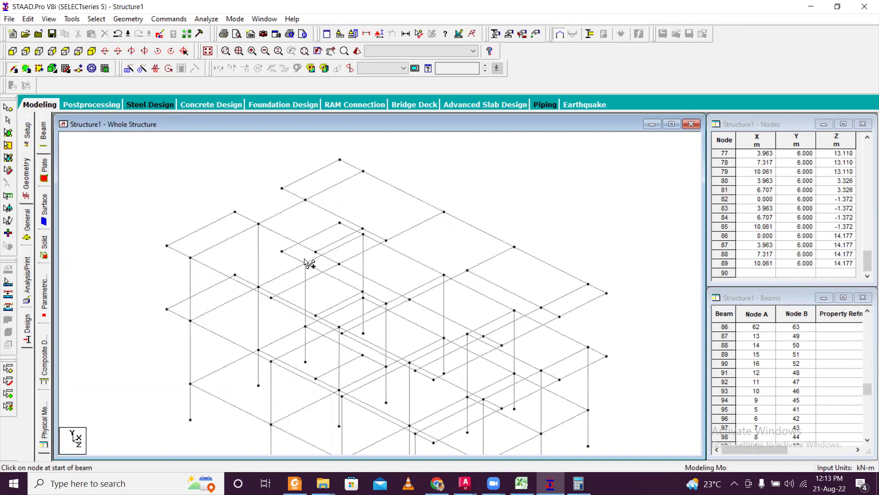
pyautogui.moveTo(305, 263); pyautogui.dragTo(308, 201)
pyautogui.press('Left')
pyautogui.press('Left')
pyautogui.press('Left')
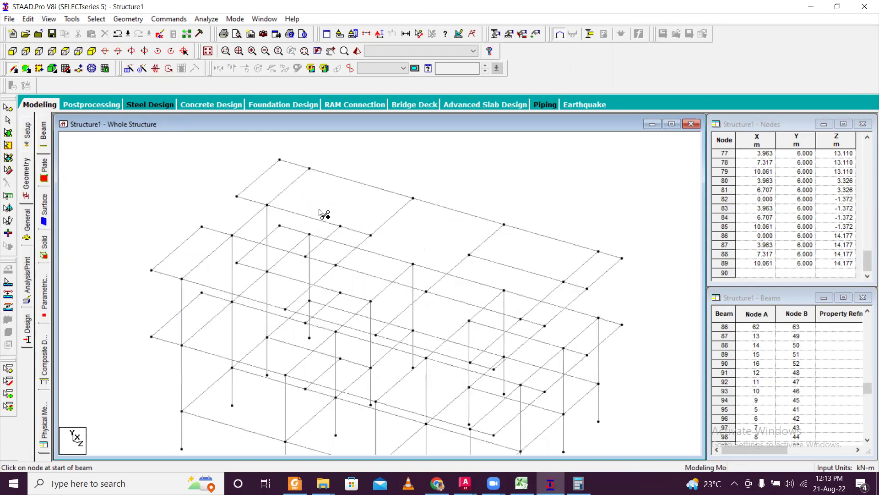
pyautogui.moveTo(310, 234); pyautogui.dragTo(312, 167)
# Draw the four columns from Y 3 m to Y 6 m along the Z 4.700 row
pyautogui.scroll(-3, 331, 167)
pyautogui.moveTo(327, 202); pyautogui.dragTo(320, 126, button='middle')
pyautogui.press('Up')
pyautogui.press('Up')
pyautogui.moveTo(290, 287); pyautogui.dragTo(289, 219)
pyautogui.moveTo(338, 257); pyautogui.dragTo(338, 192)
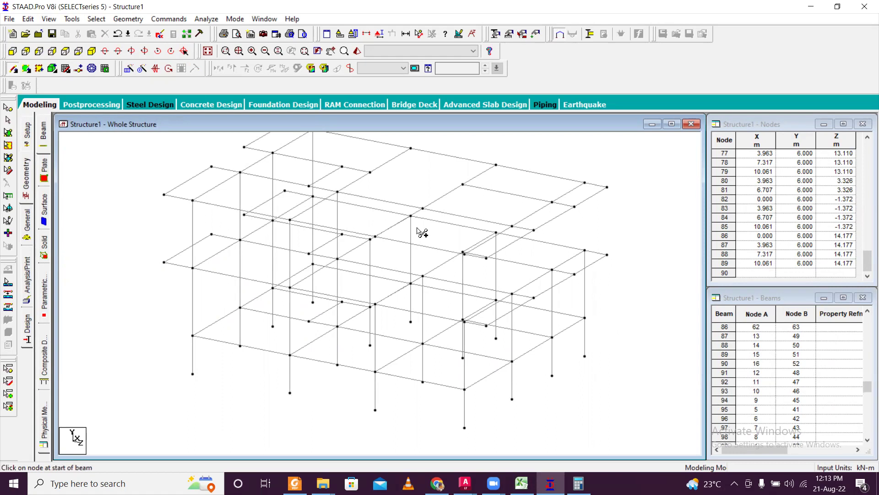
pyautogui.press('Left')
pyautogui.press('Left')
pyautogui.moveTo(381, 241); pyautogui.dragTo(381, 175)
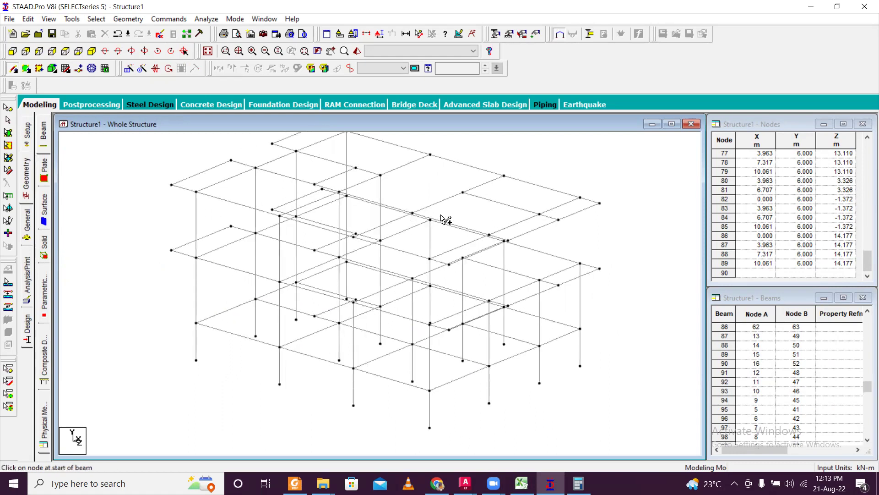
pyautogui.press('Right')
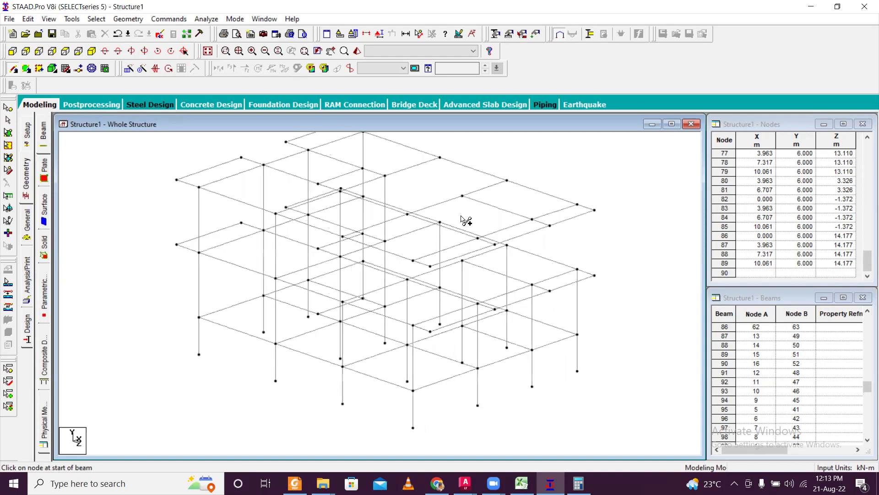
pyautogui.press('Right')
pyautogui.press('Right')
pyautogui.moveTo(458, 226); pyautogui.dragTo(458, 163)
# Draw the four columns from Y 3 m to Y 6 m along the Z 8.816 row
pyautogui.press('Right')
pyautogui.press('Right')
pyautogui.press('Right')
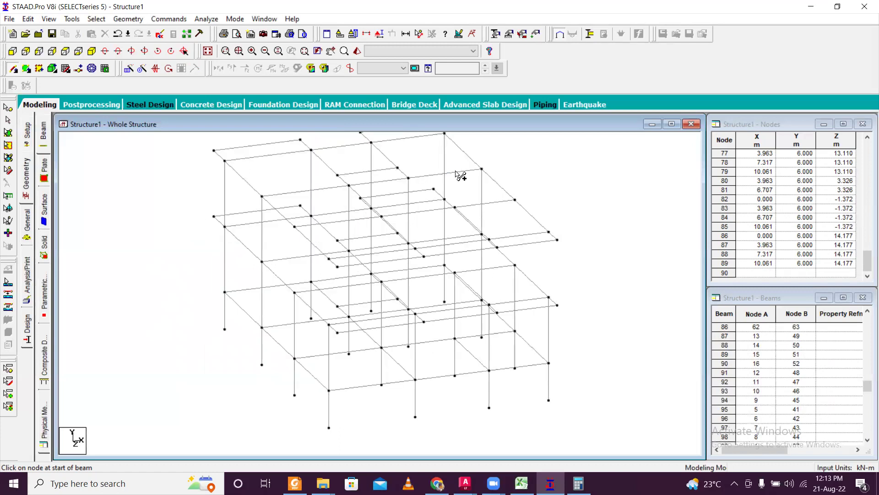
pyautogui.press('Right')
pyautogui.press('Right')
pyautogui.press('Right')
pyautogui.press('Right')
pyautogui.press('Right')
pyautogui.press('Right')
pyautogui.press('Right')
pyautogui.press('Right')
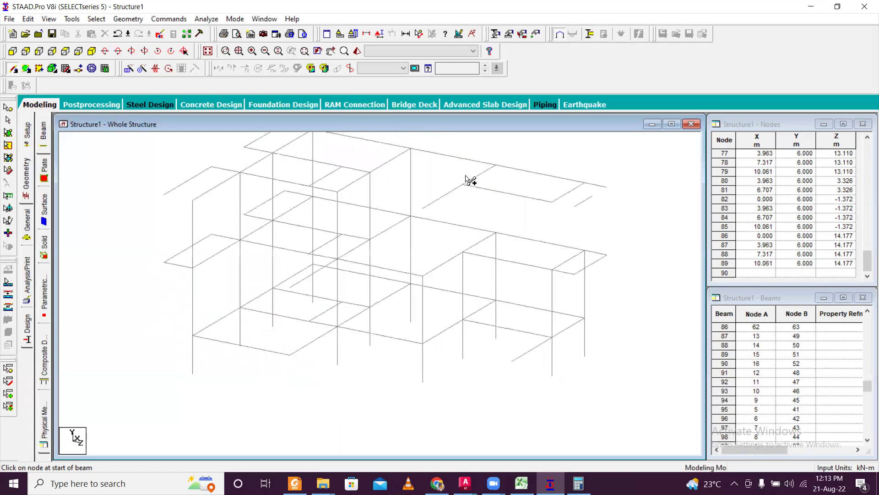
pyautogui.press('Right')
pyautogui.press('Right')
pyautogui.press('Right')
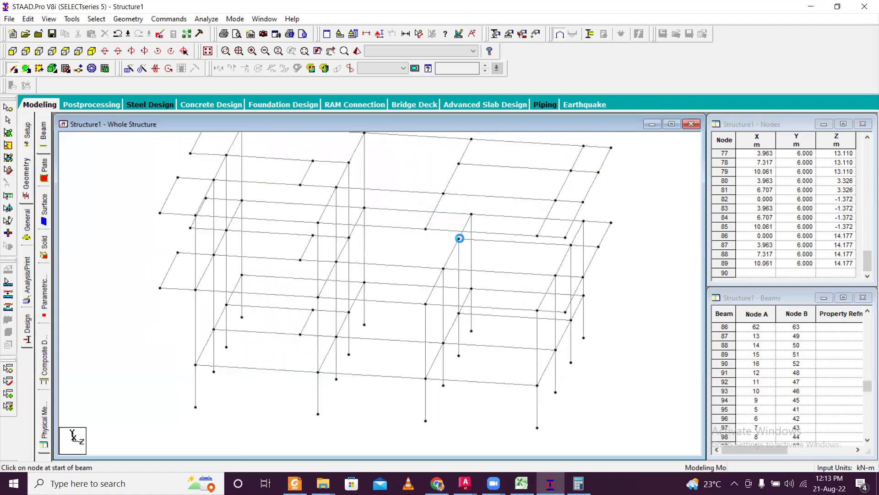
pyautogui.moveTo(429, 292)
pyautogui.mouseDown()
pyautogui.moveTo(442, 234)
pyautogui.moveTo(429, 210)
pyautogui.mouseUp()
pyautogui.moveTo(447, 264)
pyautogui.mouseDown()
pyautogui.moveTo(455, 226)
pyautogui.moveTo(448, 181)
pyautogui.mouseUp()
pyautogui.moveTo(464, 239); pyautogui.dragTo(465, 156)
pyautogui.moveTo(478, 219); pyautogui.dragTo(478, 136)
# Draw the four columns from Y 3 m to Y 6 m along the Z 13.110 row
pyautogui.moveTo(549, 298); pyautogui.dragTo(550, 216)
pyautogui.moveTo(568, 269); pyautogui.dragTo(570, 186)
pyautogui.moveTo(585, 244); pyautogui.dragTo(586, 160)
pyautogui.moveTo(599, 225); pyautogui.dragTo(605, 143)
# Examine the top-storey columns from several angles for missing members, and leave the beam-drawing command
pyautogui.scroll(-1, 517, 236)
pyautogui.moveTo(513, 232); pyautogui.dragTo(493, 251, button='middle')
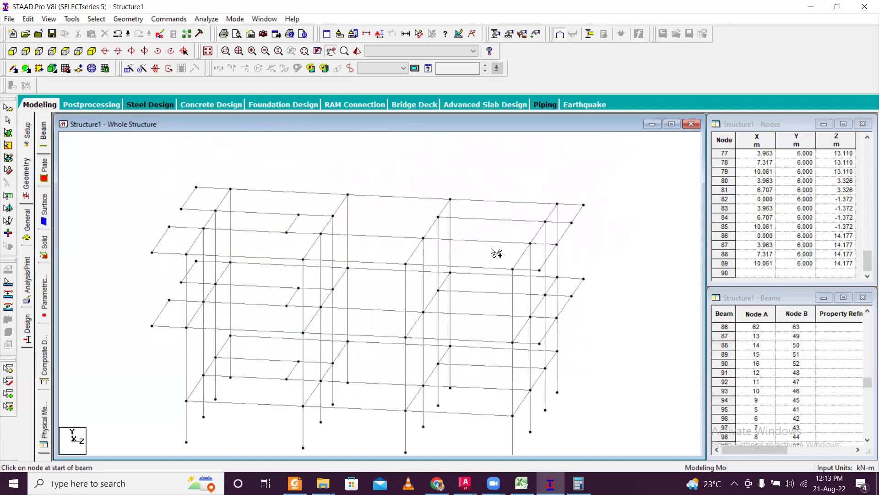
pyautogui.press('Left')
pyautogui.press('Left')
pyautogui.press('Left')
pyautogui.press('Left')
pyautogui.press('Left')
pyautogui.press('Left')
pyautogui.press('Left')
pyautogui.press('Left')
pyautogui.press('Left')
pyautogui.press('Left')
pyautogui.press('Left')
pyautogui.press('Left')
pyautogui.press('Left')
pyautogui.press('Left')
pyautogui.press('Left')
pyautogui.press('Left')
pyautogui.press('Left')
pyautogui.press('Left')
pyautogui.press('Left')
pyautogui.press('Left')
pyautogui.press('Left')
pyautogui.press('Left')
pyautogui.press('Left')
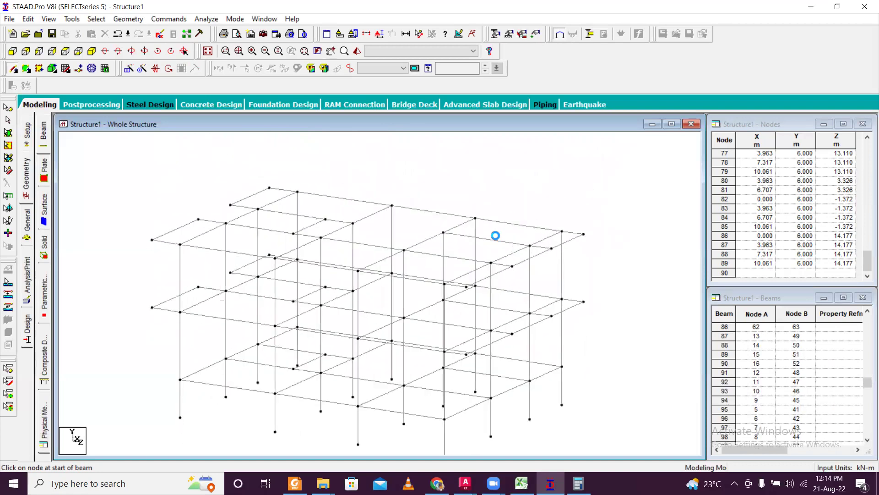
pyautogui.press('Right')
pyautogui.press('Right')
pyautogui.press('Right')
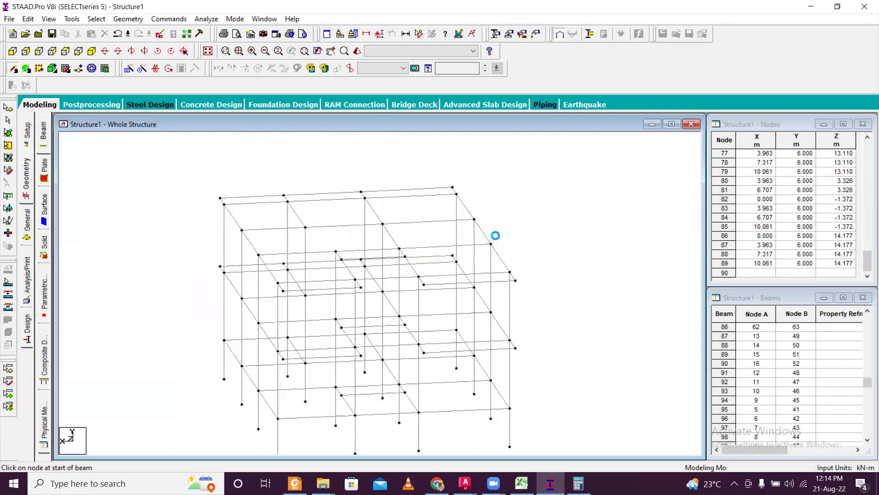
pyautogui.scroll(-2, 502, 260)
pyautogui.moveTo(515, 294); pyautogui.dragTo(531, 250, button='middle')
pyautogui.scroll(1, 413, 304)
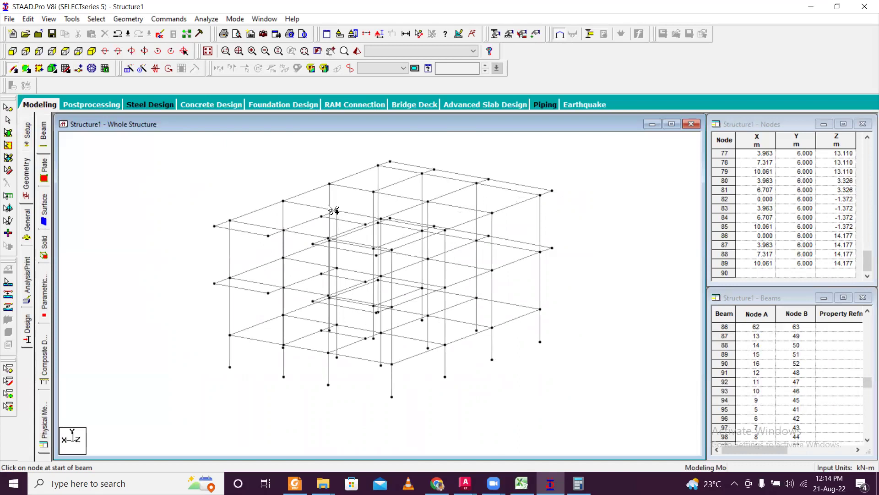
pyautogui.scroll(-1, 414, 254)
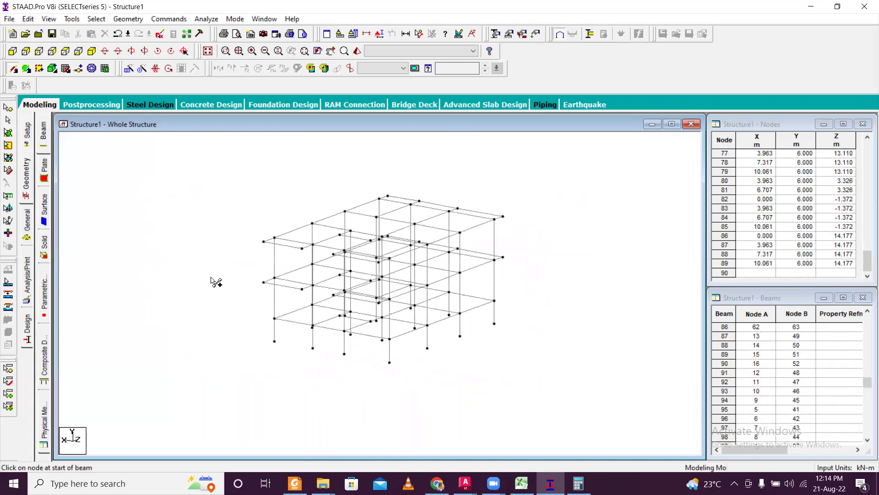
pyautogui.scroll(1, 299, 320)
pyautogui.press('Escape')
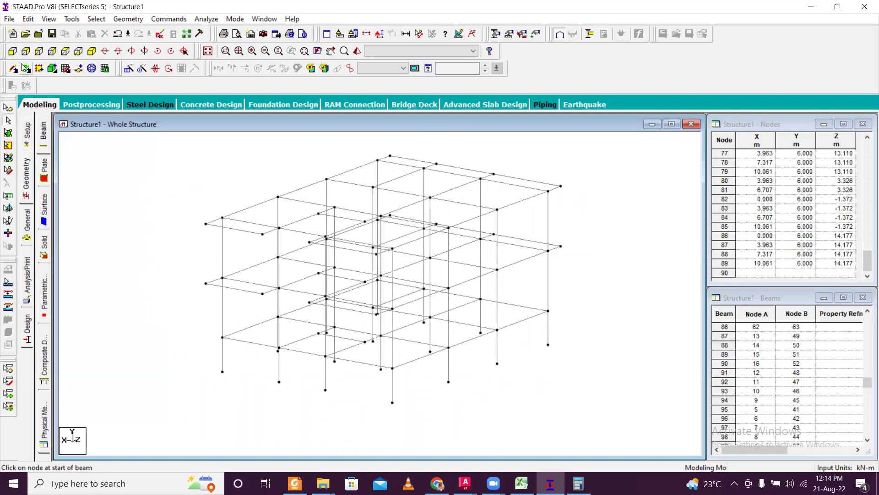
# Show the structure in front view and create a fixed support
pyautogui.click(13, 52)
pyautogui.scroll(-2, 219, 255)
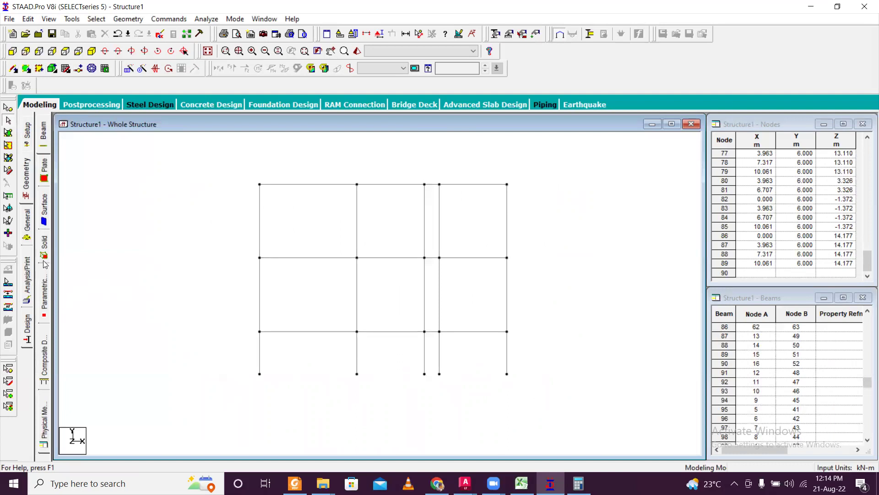
pyautogui.click(32, 221)
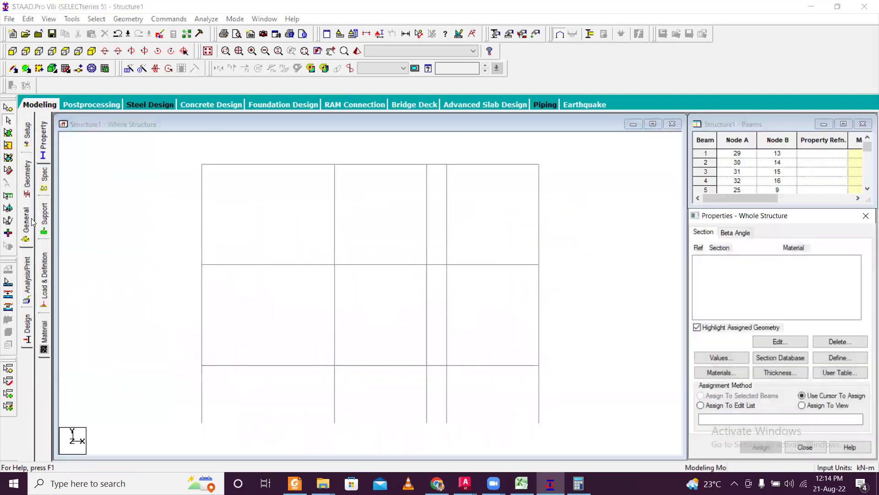
pyautogui.click(46, 220)
pyautogui.click(775, 363)
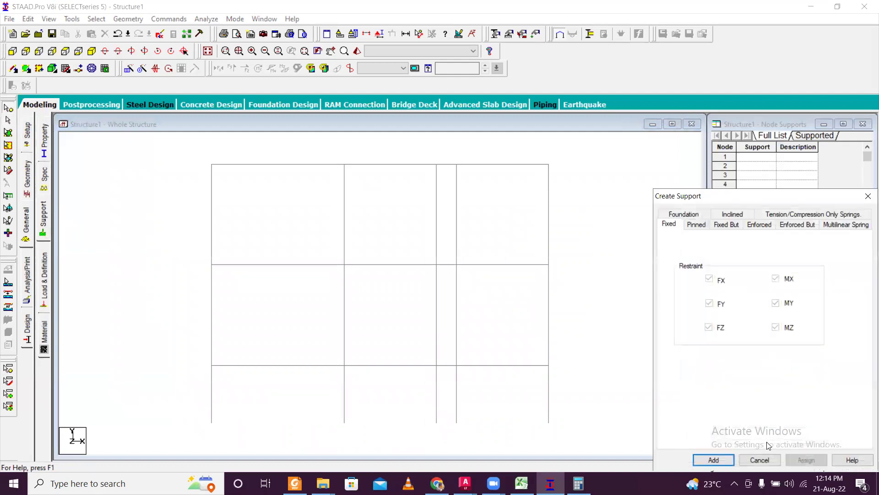
pyautogui.click(713, 459)
# Assign the fixed support to all the column-base nodes and check the supports in isometric view
pyautogui.click(756, 296)
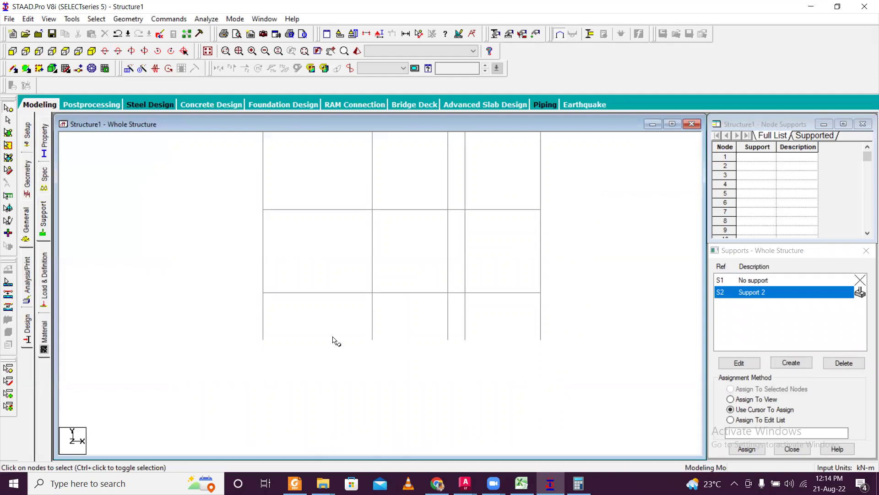
pyautogui.moveTo(233, 327); pyautogui.dragTo(592, 385)
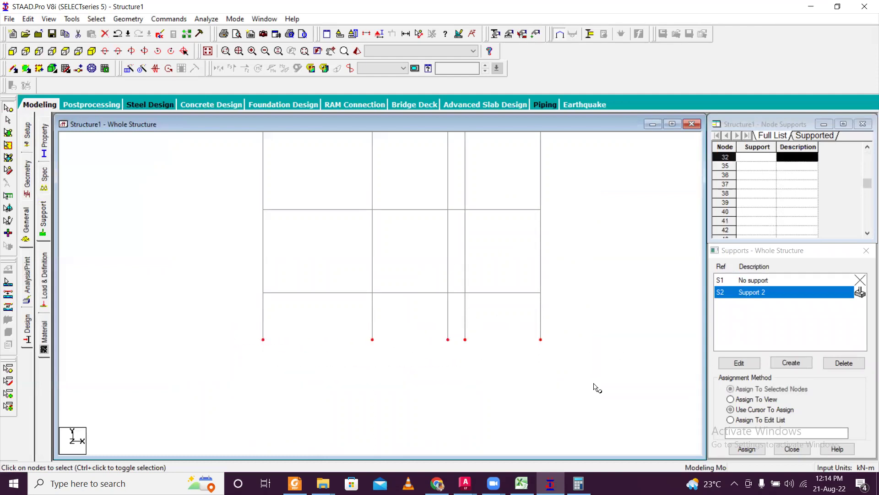
pyautogui.click(746, 449)
pyautogui.click(784, 379)
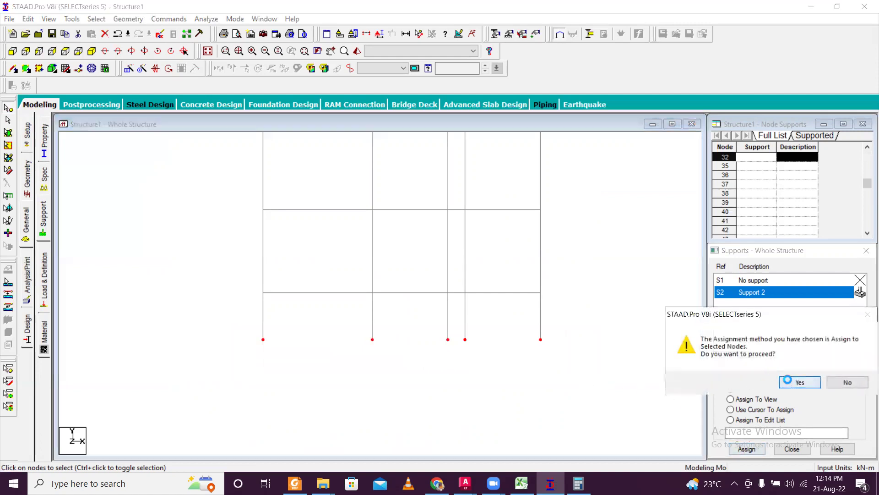
pyautogui.click(91, 51)
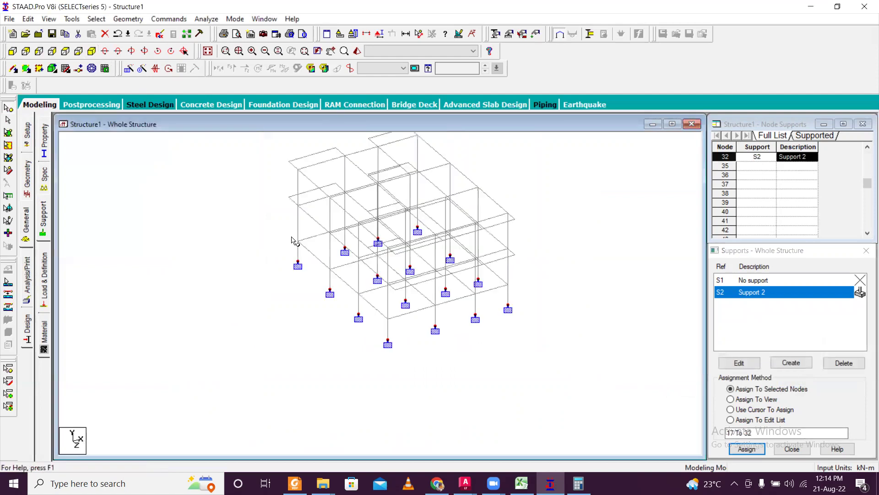
pyautogui.scroll(5, 378, 352)
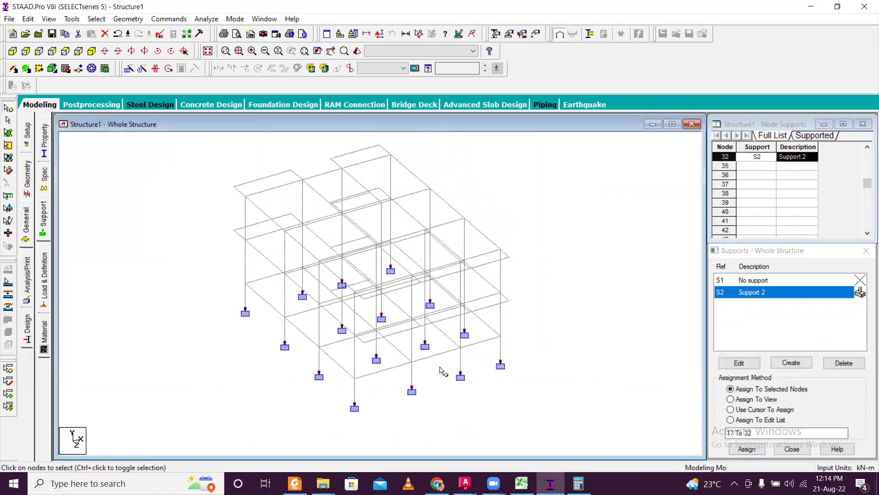
pyautogui.scroll(-5, 479, 366)
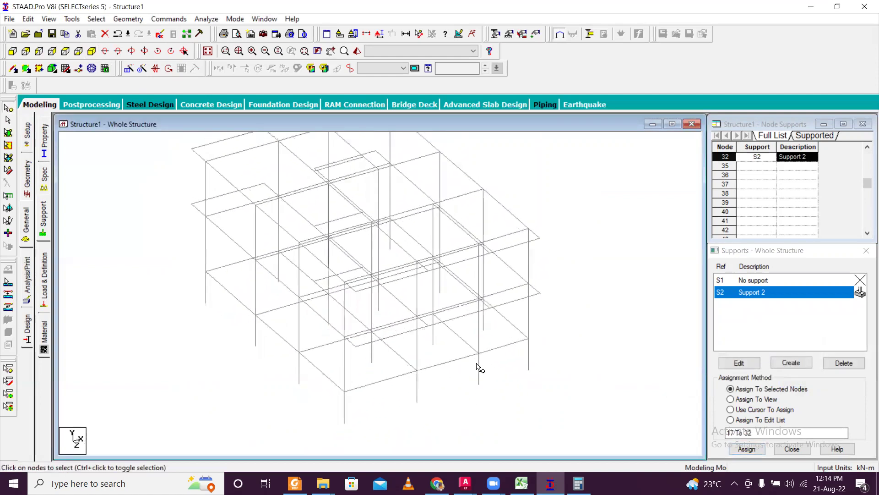
# Open the member section properties for the whole structure and save the modified model
pyautogui.scroll(3, 478, 366)
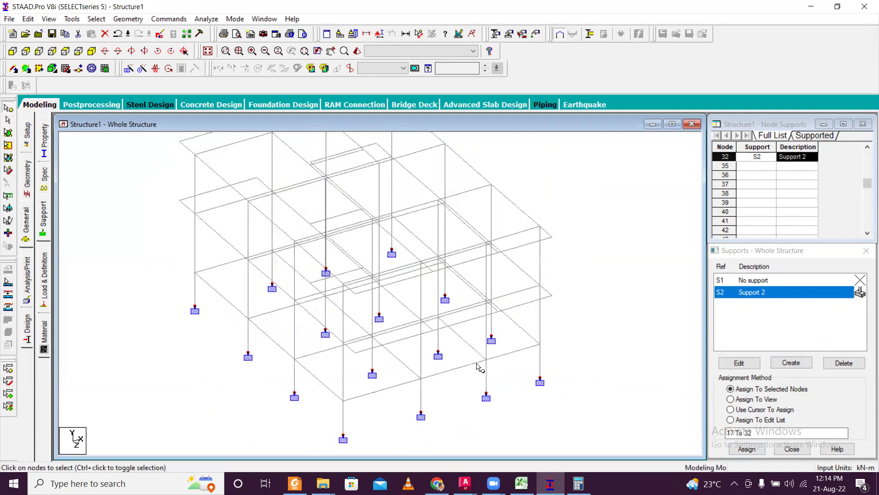
pyautogui.scroll(-4, 479, 367)
pyautogui.scroll(3, 491, 357)
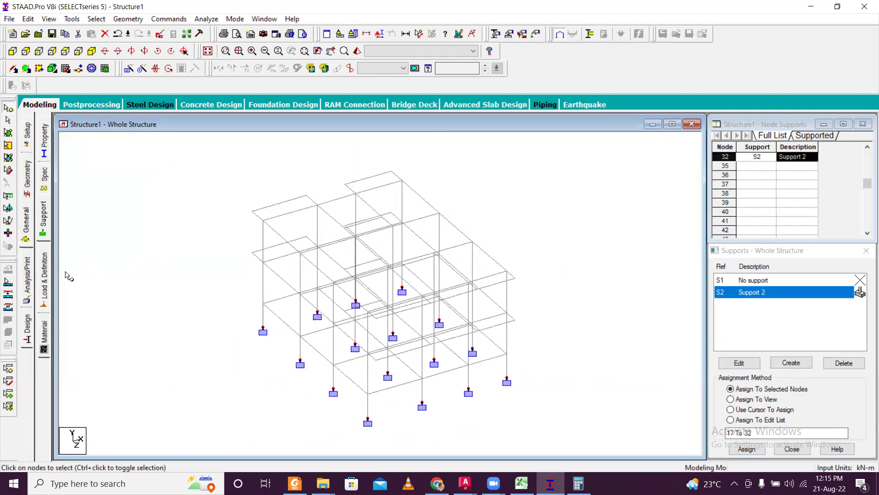
pyautogui.click(42, 151)
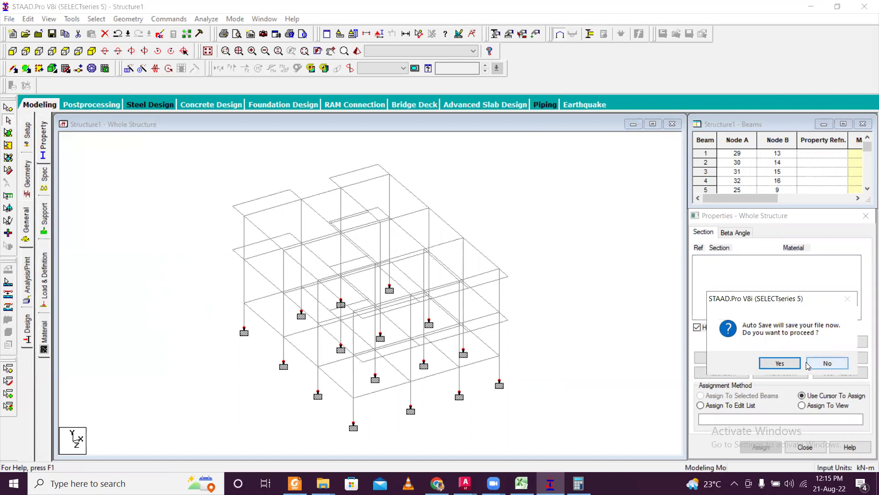
pyautogui.click(781, 364)
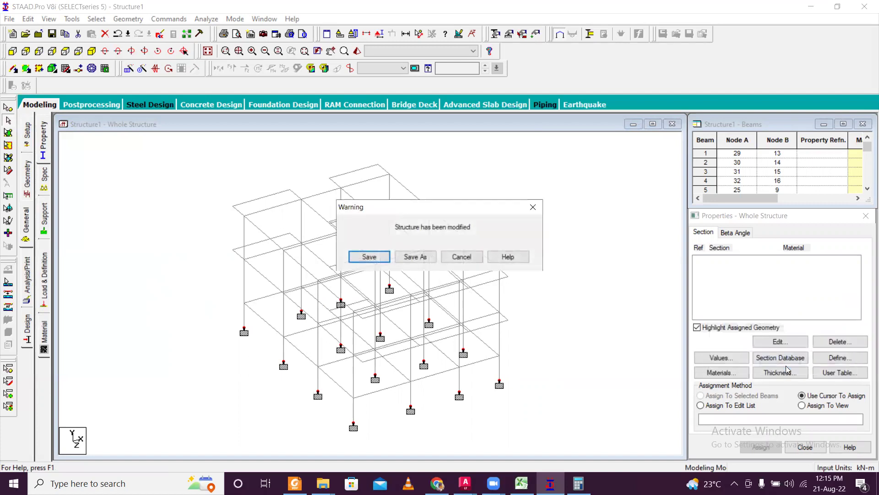
pyautogui.click(365, 255)
# Define a rectangular concrete section with YD 0.3 m and ZD 0.3 m
pyautogui.click(781, 342)
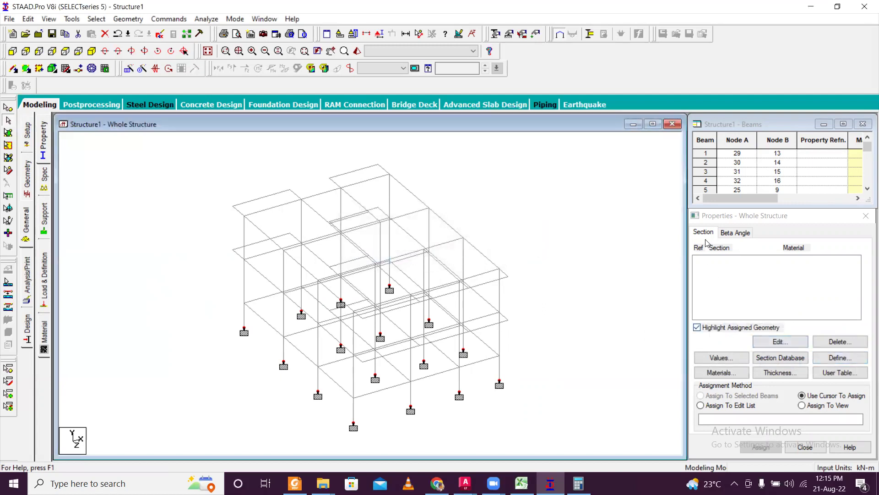
pyautogui.click(831, 362)
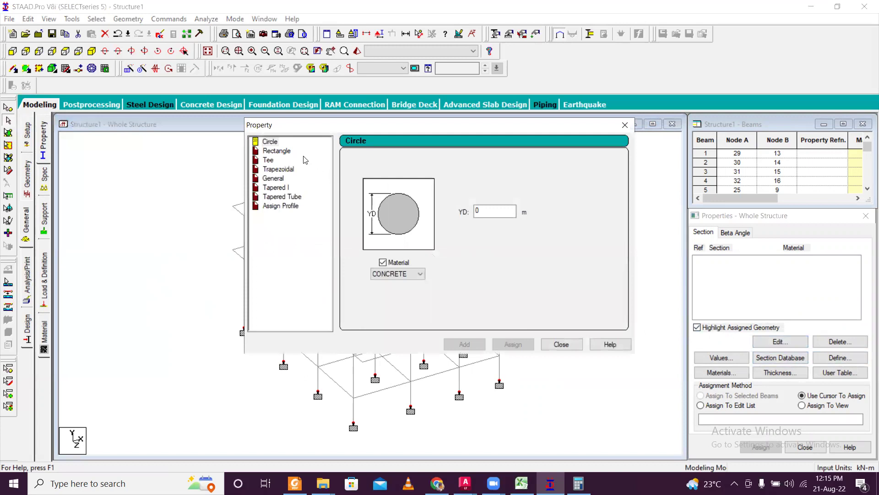
pyautogui.click(277, 150)
pyautogui.press('Tab')
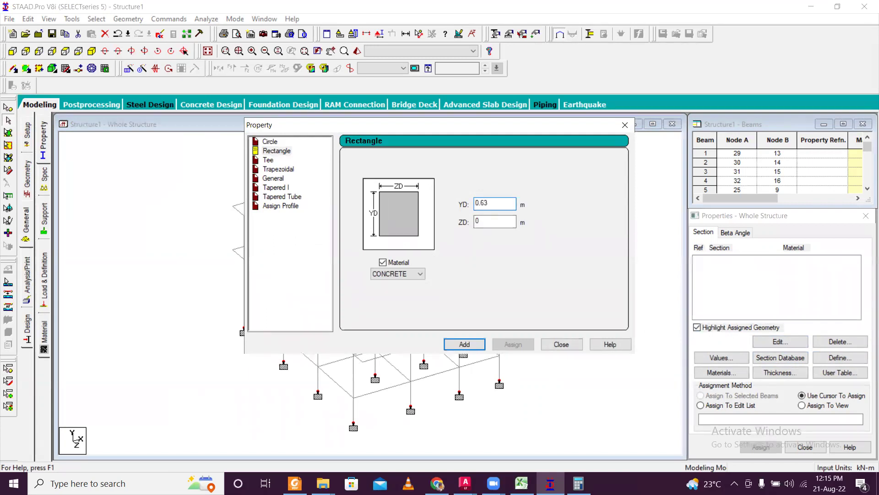
pyautogui.click(486, 223)
pyautogui.write('.3')
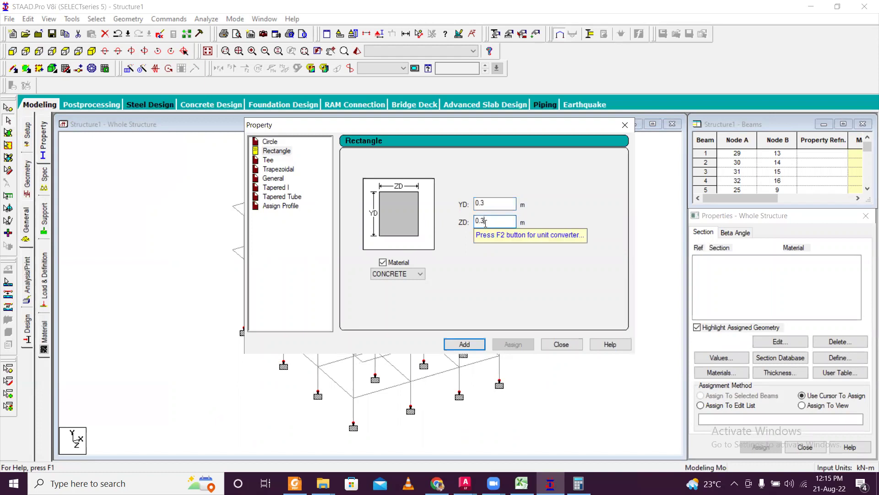
pyautogui.click(472, 343)
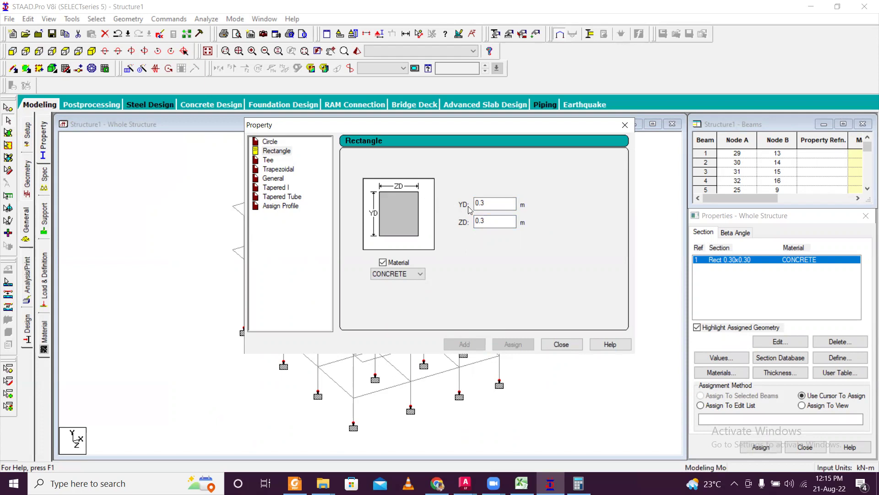
# Add two more rectangular concrete sections, YD 0.3 m by ZD 0.25 m and YD 0.35 m by ZD 0.25 m
pyautogui.click(495, 218)
pyautogui.press('BackSpace')
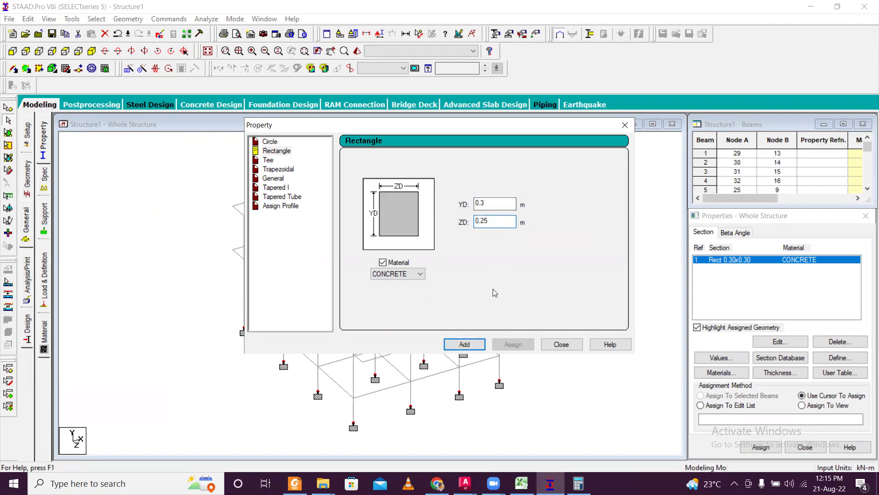
pyautogui.click(478, 346)
pyautogui.click(497, 205)
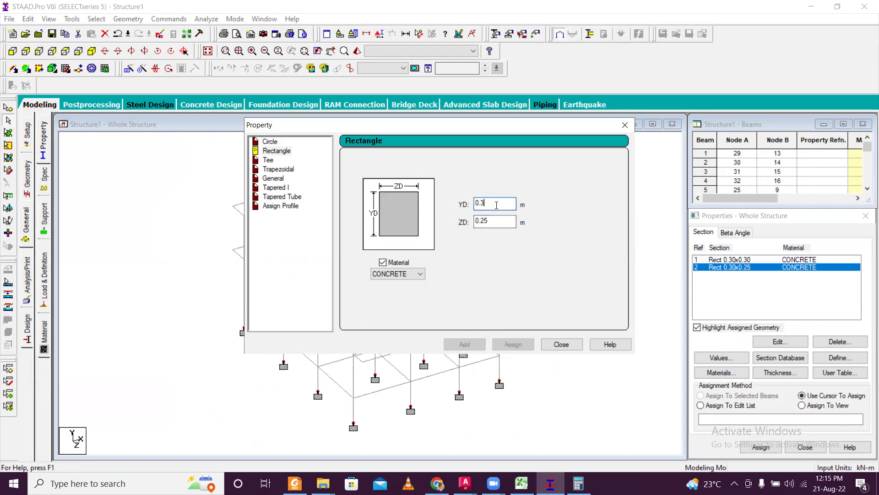
pyautogui.write('5')
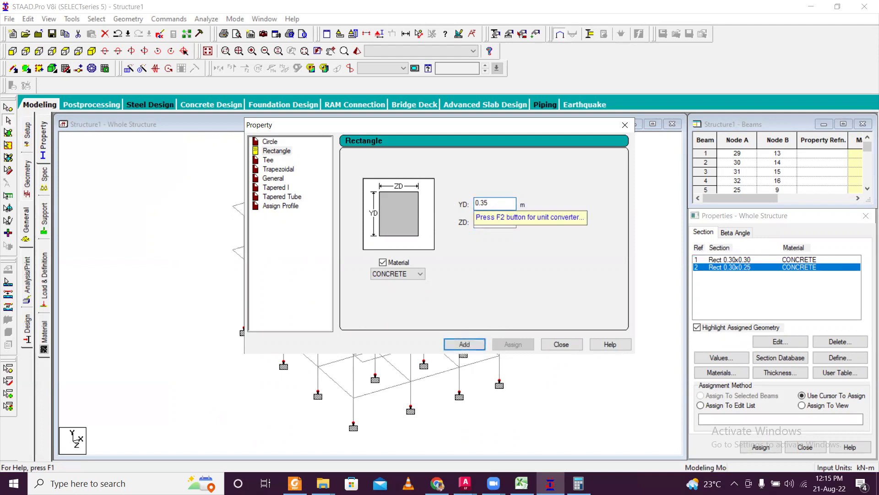
pyautogui.click(471, 345)
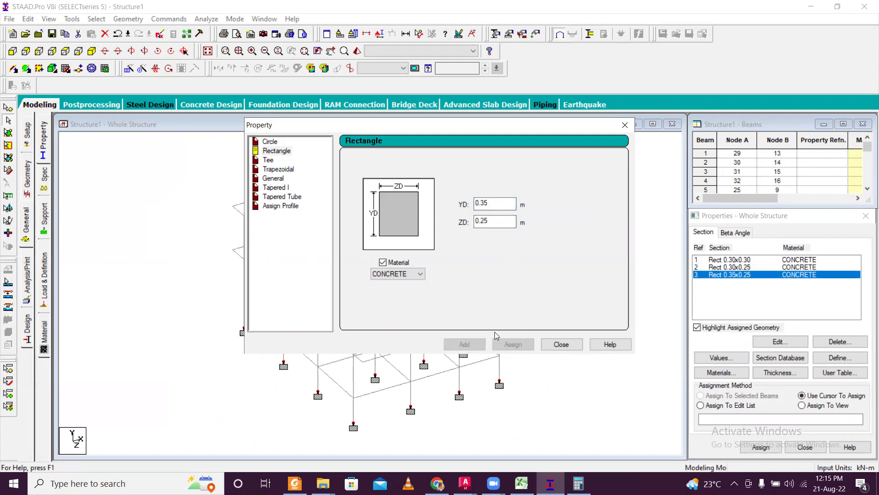
pyautogui.click(567, 348)
# Define a concrete plate element thickness of 0.125 m at all four nodes
pyautogui.click(766, 373)
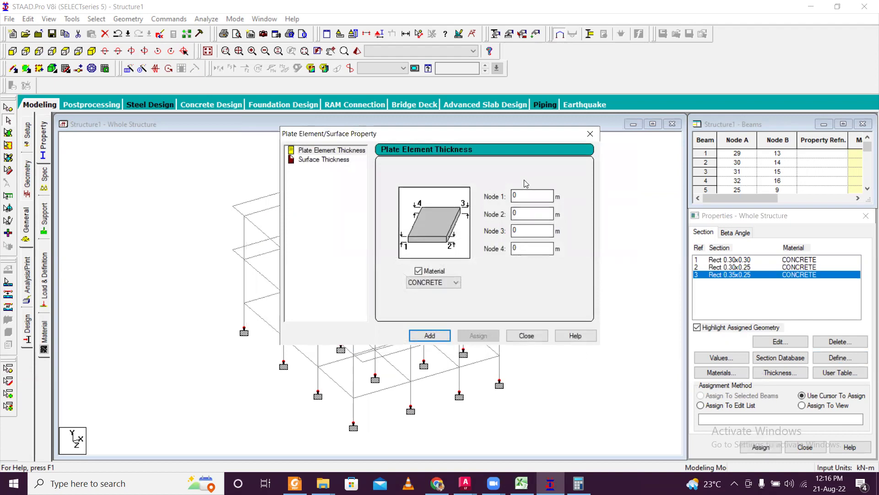
pyautogui.doubleClick(526, 196)
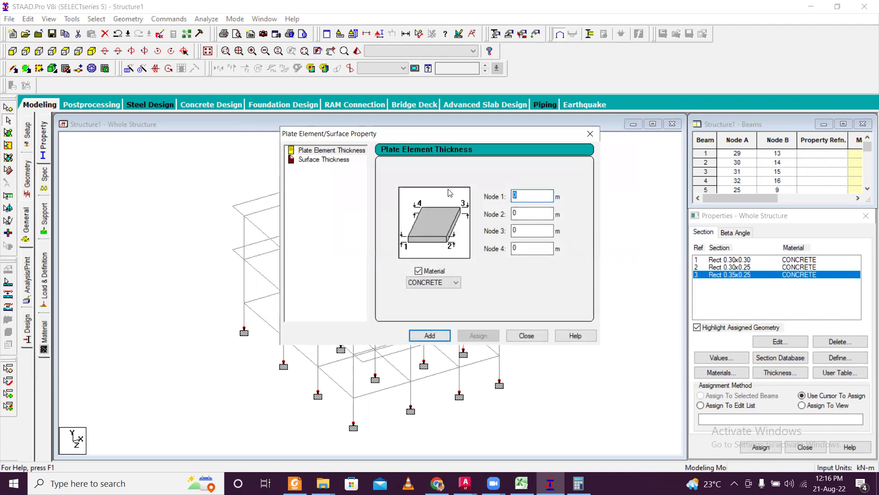
pyautogui.write('.125')
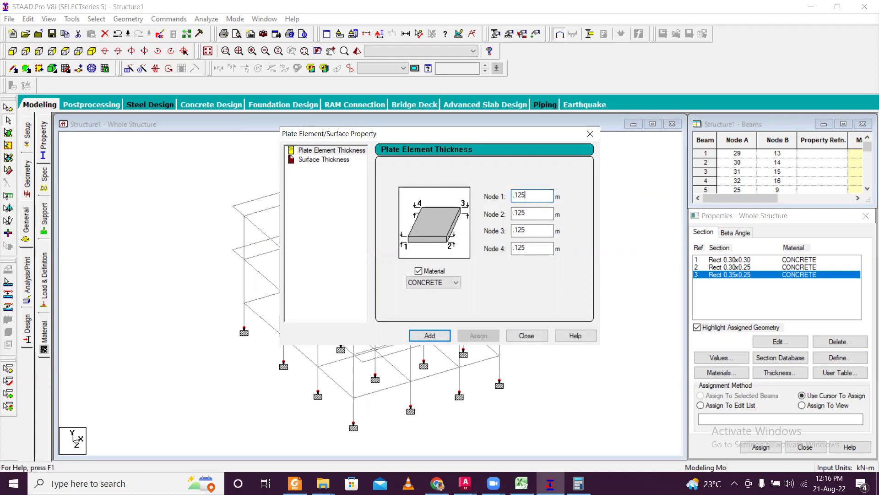
pyautogui.click(430, 335)
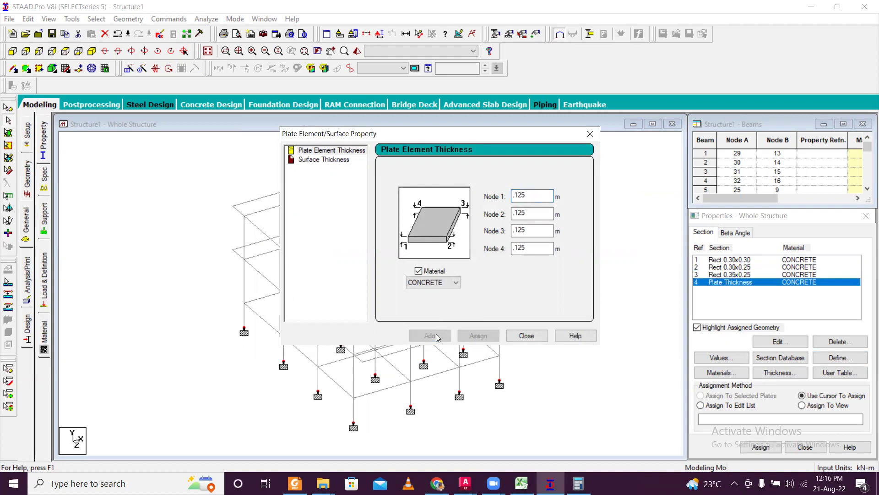
pyautogui.click(590, 133)
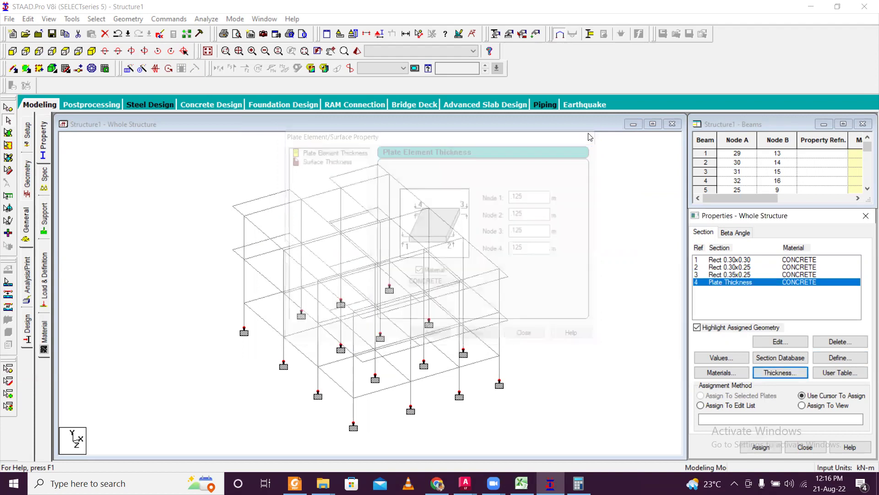
pyautogui.scroll(-1, 493, 226)
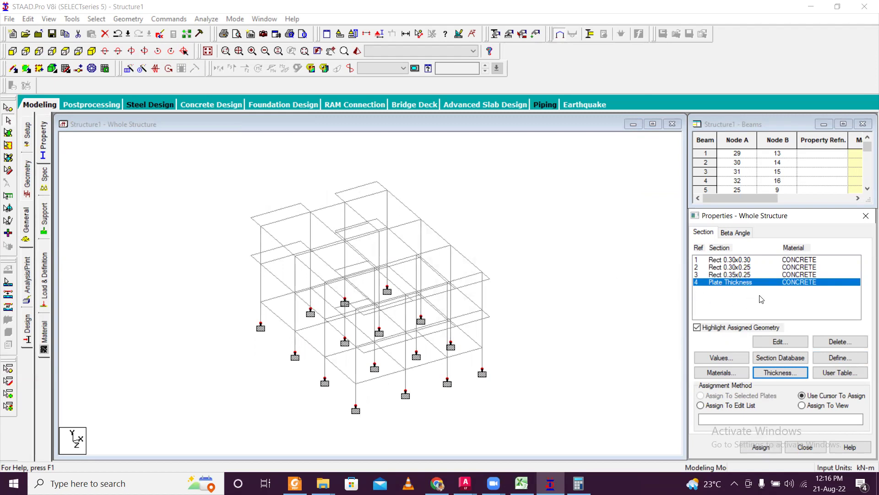
pyautogui.moveTo(432, 287); pyautogui.dragTo(479, 258, button='middle')
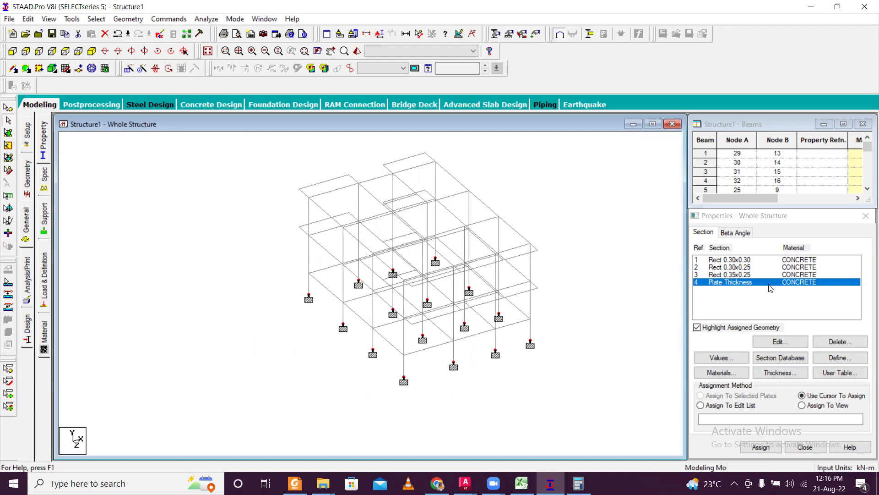
pyautogui.scroll(2, 590, 274)
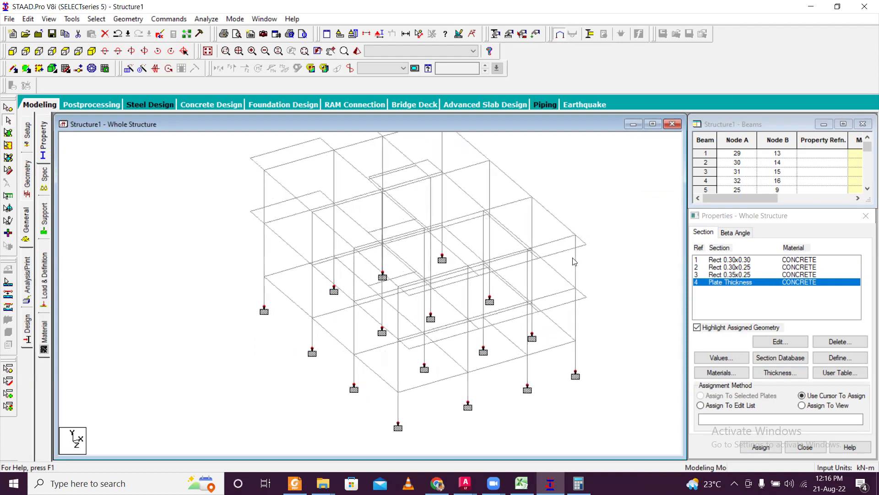
pyautogui.scroll(1, 563, 203)
pyautogui.scroll(1, 304, 233)
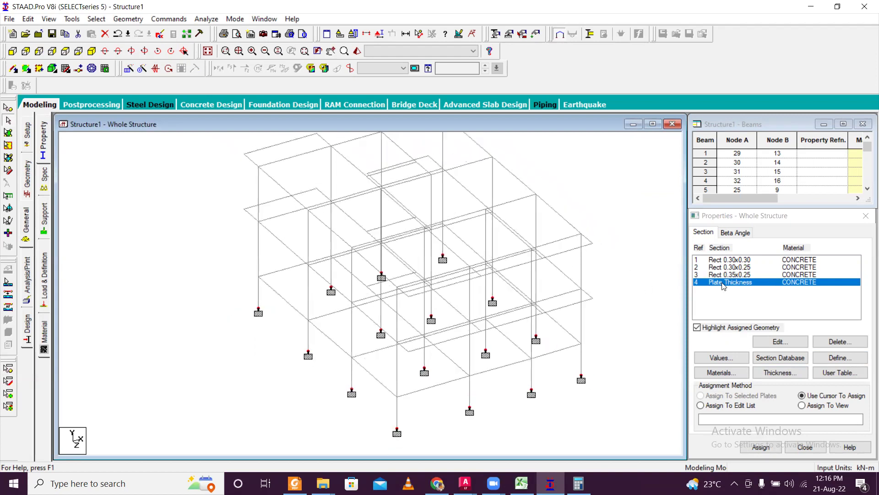
pyautogui.moveTo(609, 291); pyautogui.dragTo(521, 275, button='middle')
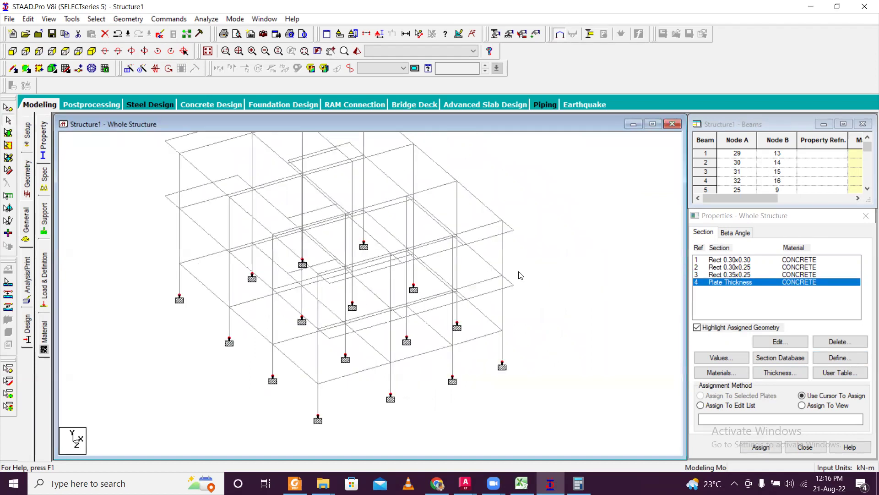
pyautogui.scroll(-1, 511, 270)
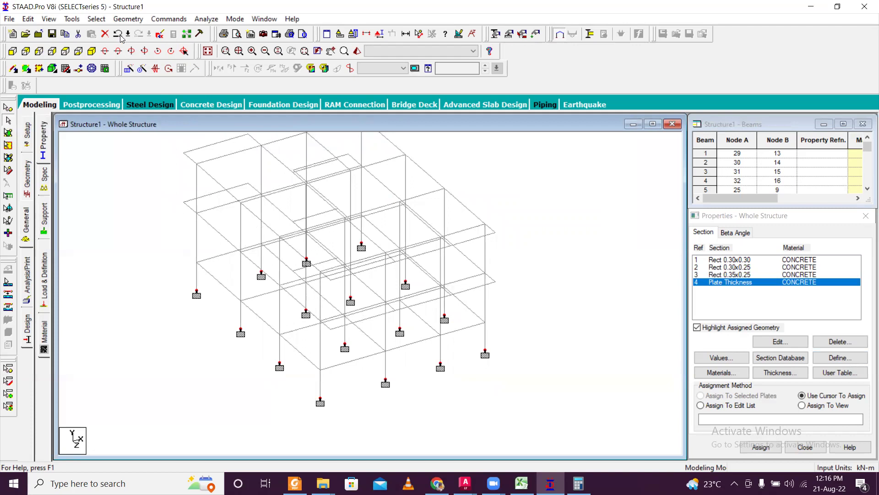
# Assign the Rect 0.30x0.30 section to all columns by selecting every member parallel to Y
pyautogui.click(738, 267)
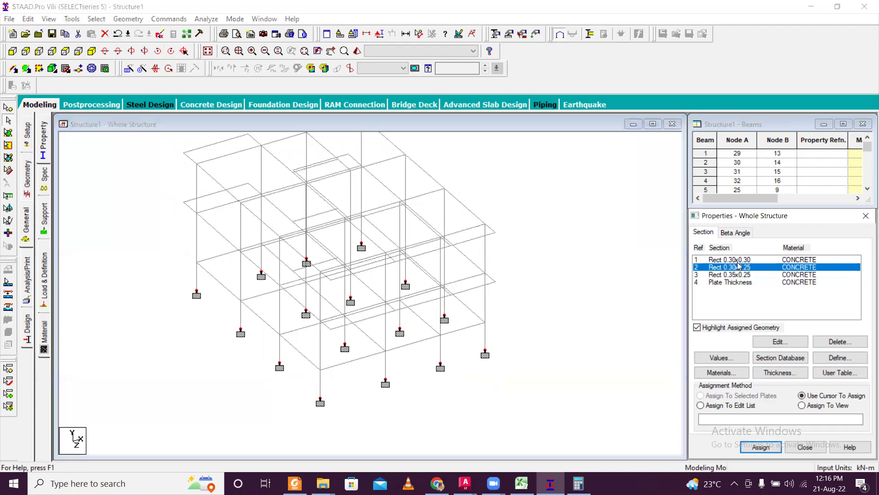
pyautogui.click(738, 260)
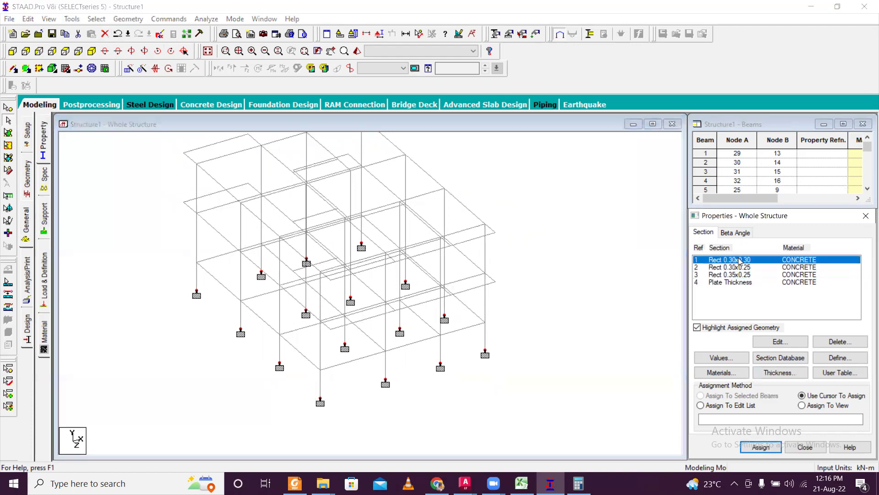
pyautogui.click(96, 18)
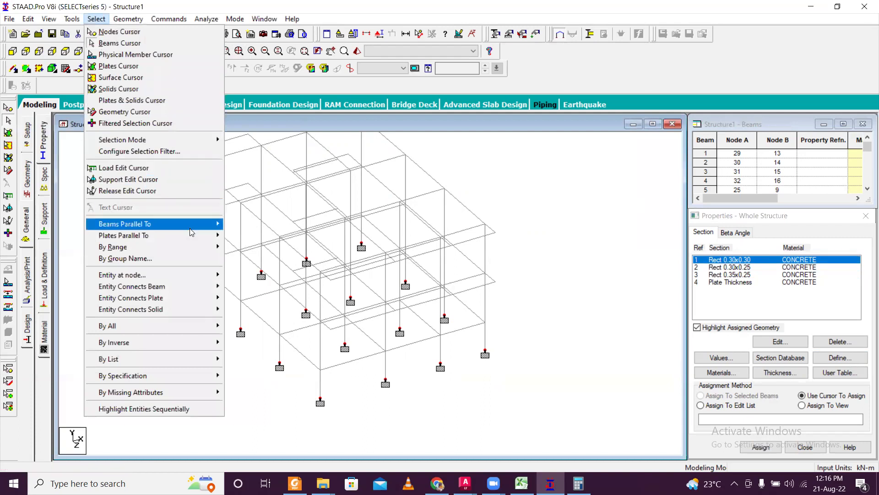
pyautogui.click(237, 235)
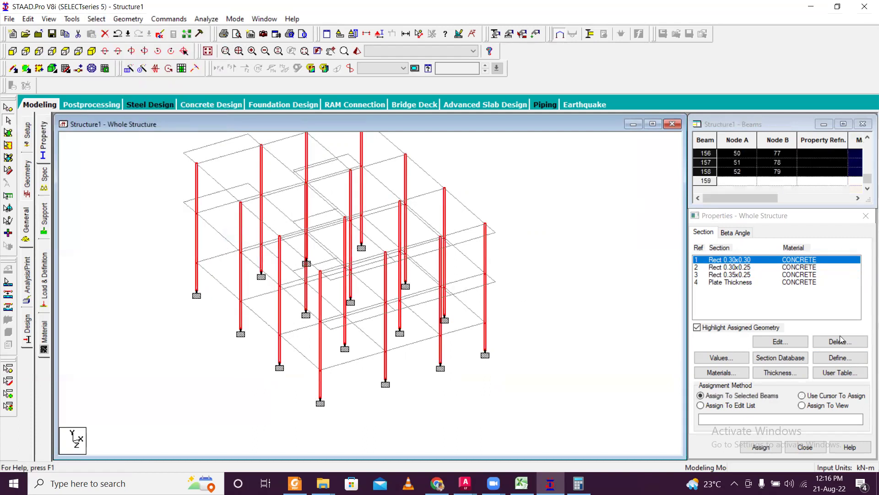
pyautogui.click(761, 446)
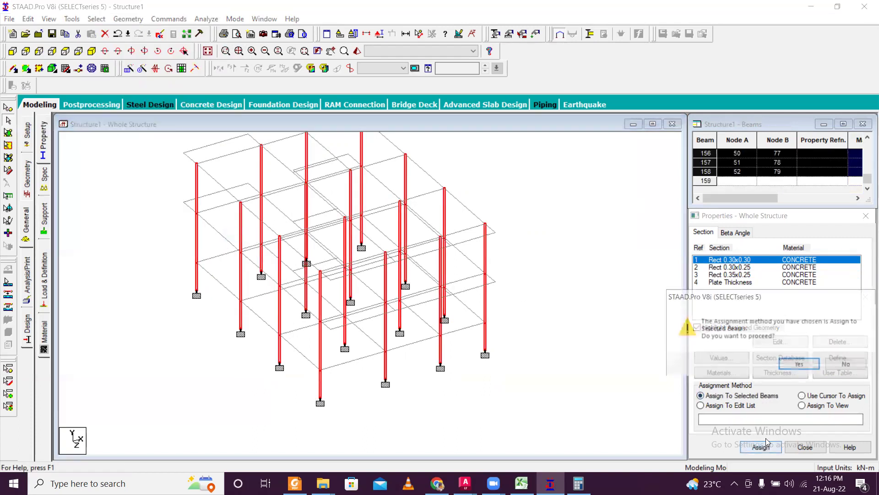
pyautogui.click(797, 364)
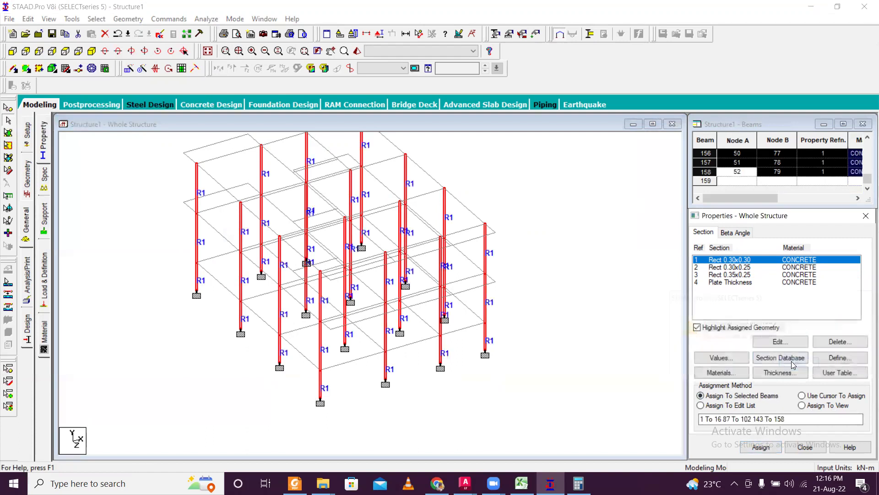
# Assign the Rect 0.30x0.25 section to all horizontal beams of the lowest beam level
pyautogui.click(748, 267)
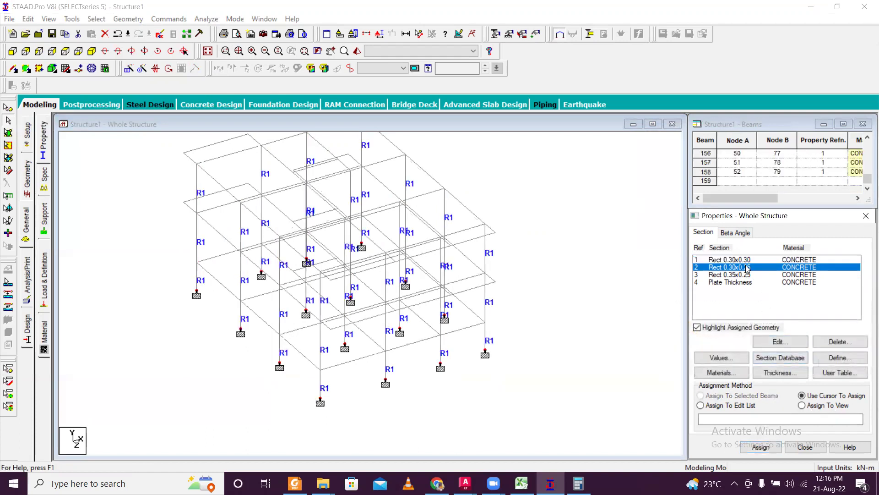
pyautogui.click(25, 51)
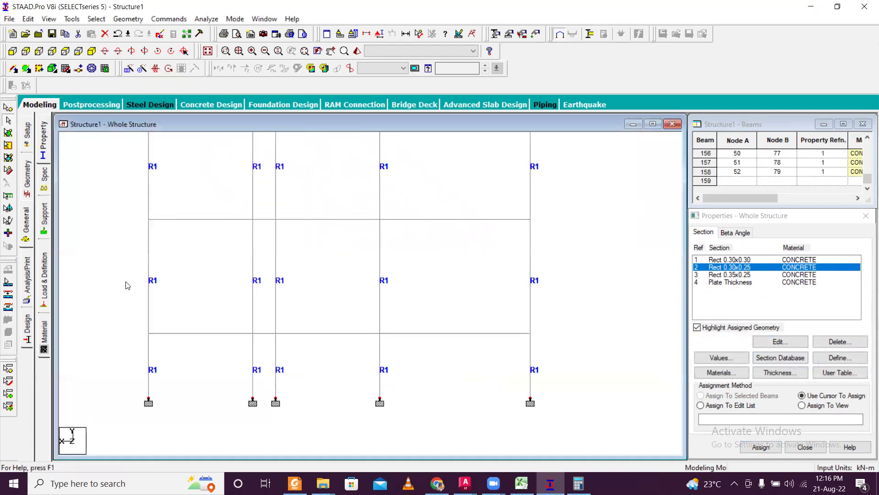
pyautogui.moveTo(114, 315); pyautogui.dragTo(556, 346)
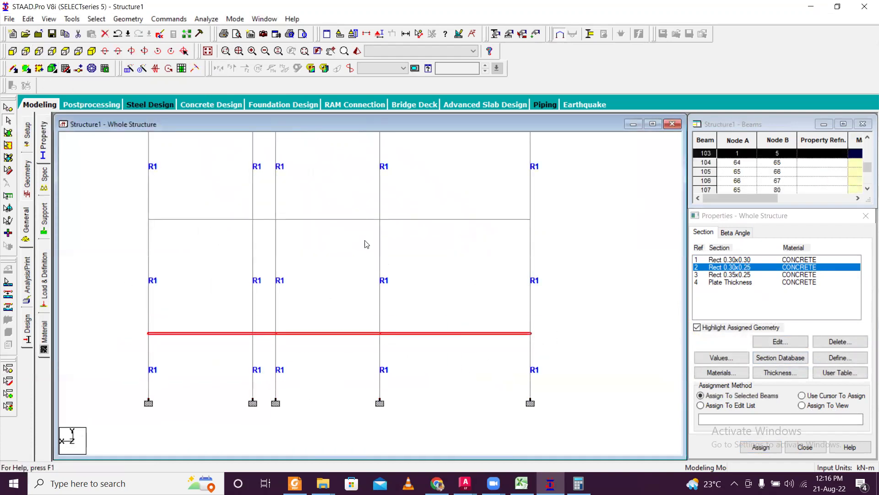
pyautogui.click(101, 54)
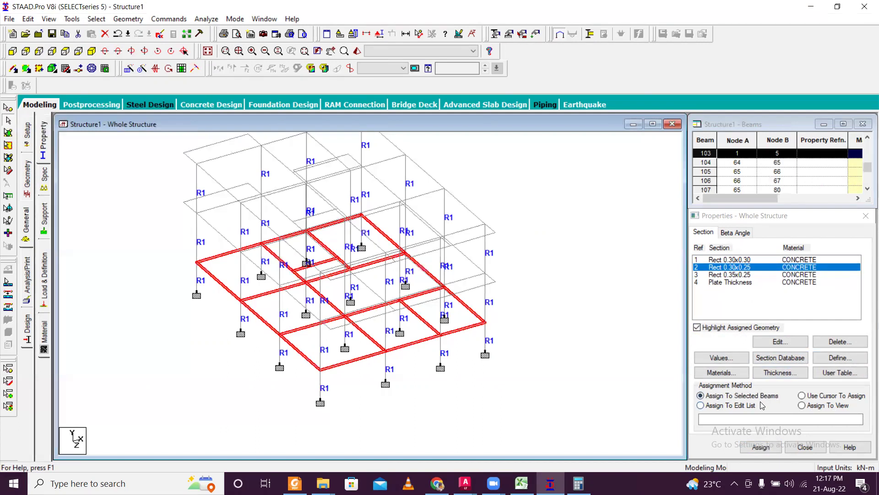
pyautogui.click(761, 446)
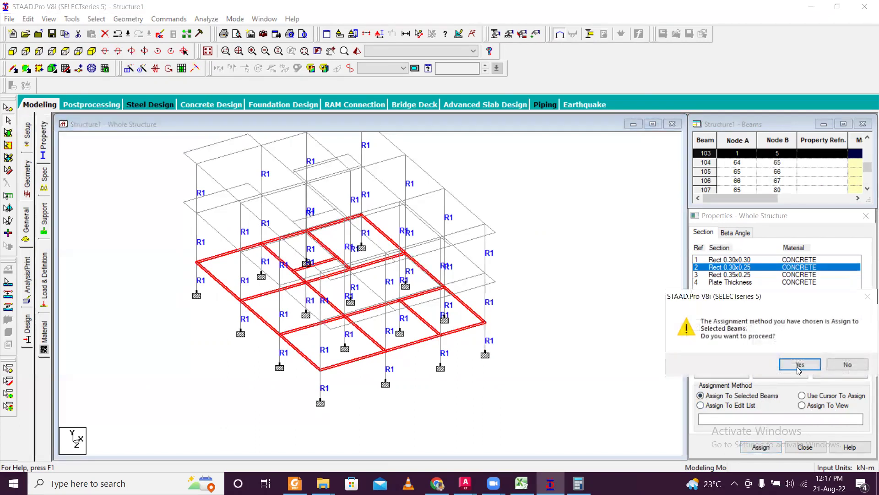
pyautogui.click(799, 365)
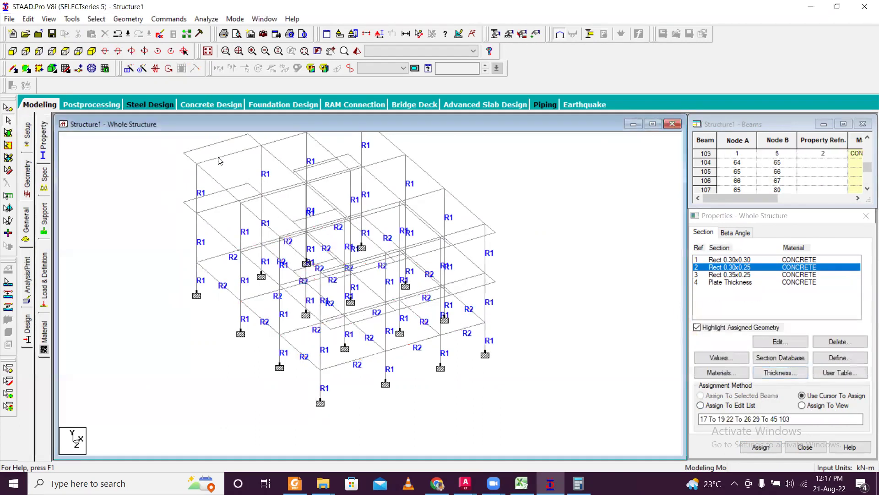
# Assign the Rect 0.30x0.25 section to all horizontal beams of the two upper floor levels
pyautogui.click(13, 51)
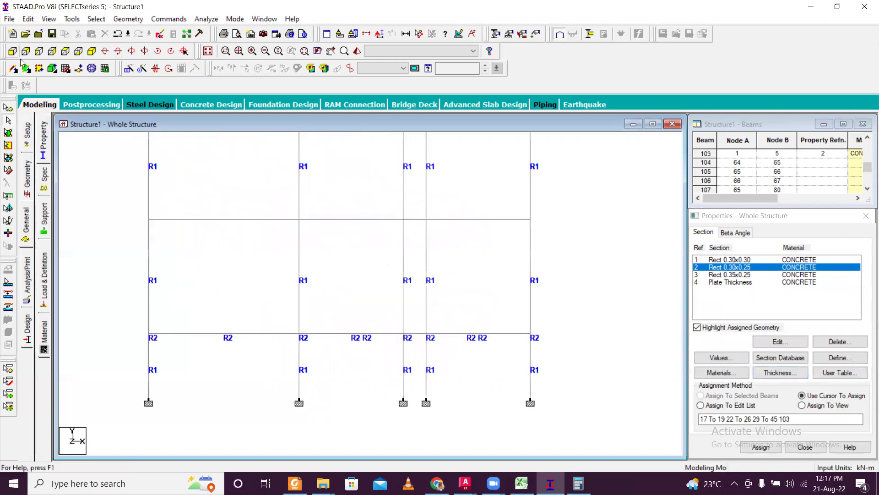
pyautogui.scroll(-1, 222, 249)
pyautogui.scroll(-2, 137, 202)
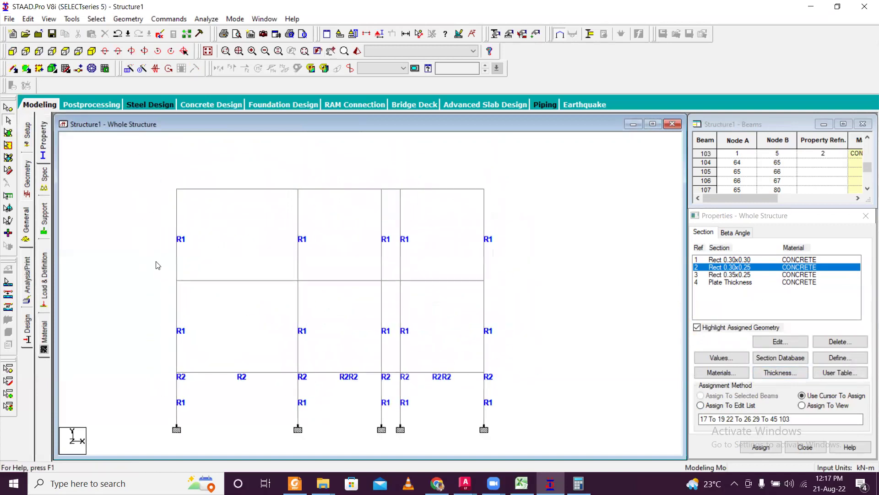
pyautogui.moveTo(295, 303); pyautogui.dragTo(501, 297)
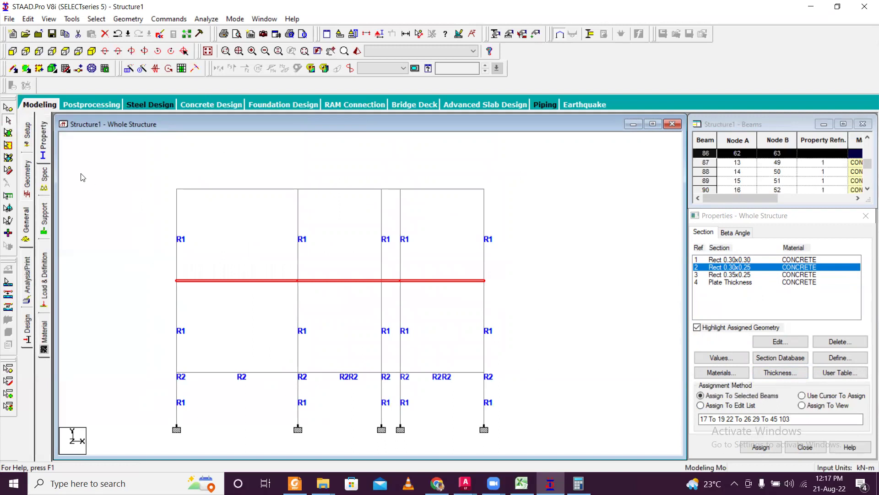
pyautogui.moveTo(150, 179); pyautogui.dragTo(519, 201)
pyautogui.scroll(-1, 448, 230)
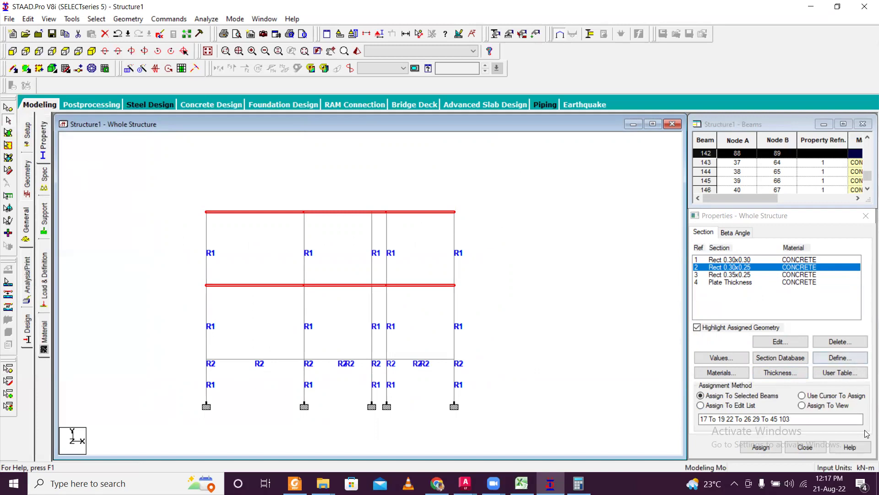
pyautogui.click(769, 451)
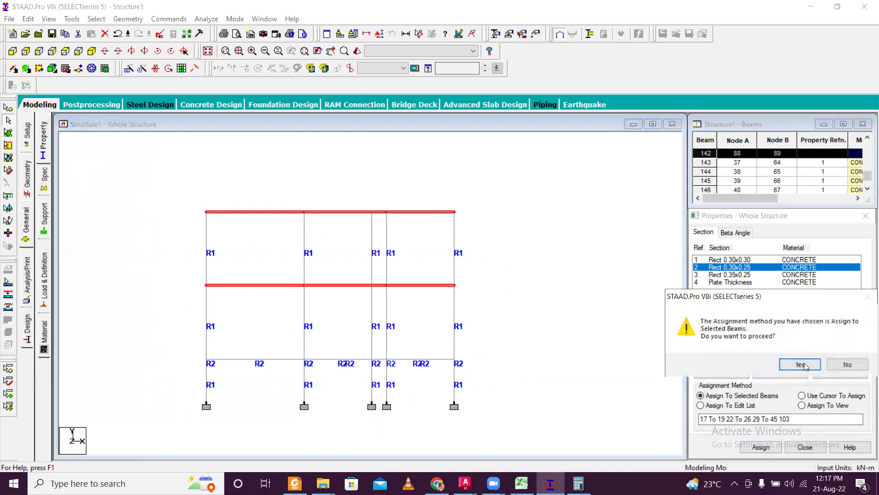
pyautogui.click(802, 363)
pyautogui.click(538, 292)
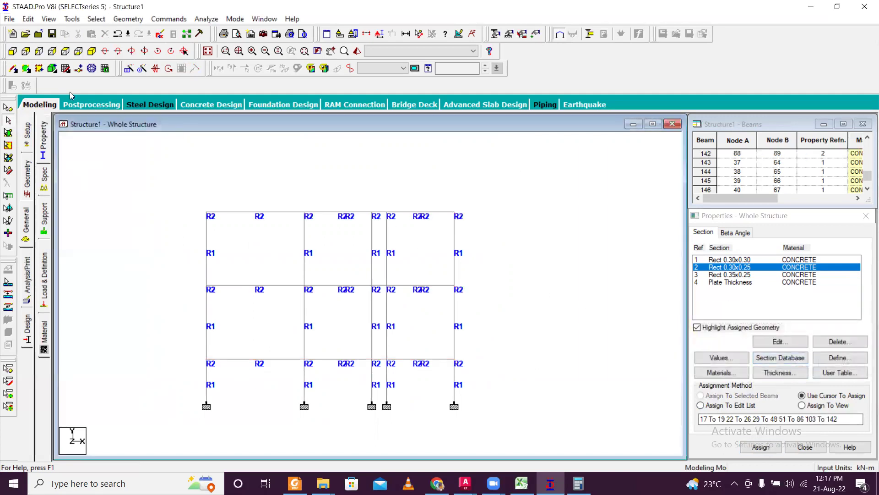
pyautogui.click(92, 51)
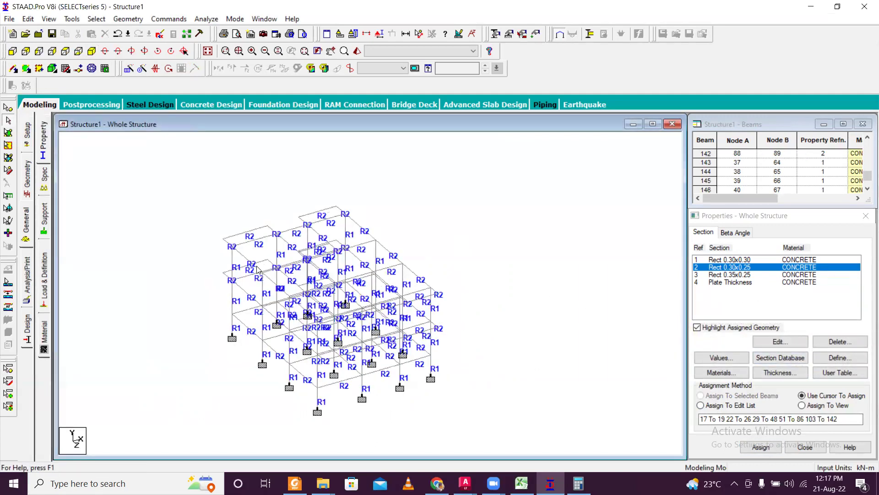
pyautogui.scroll(2, 288, 235)
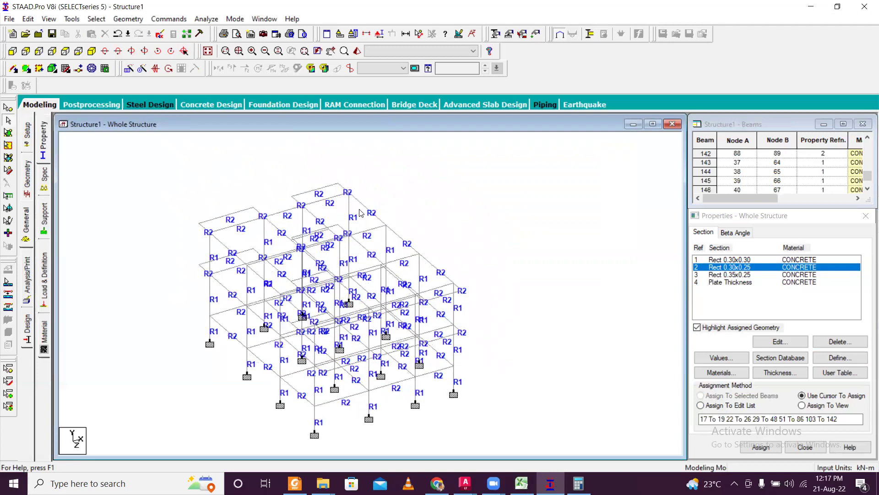
pyautogui.scroll(-1, 365, 209)
pyautogui.scroll(1, 365, 209)
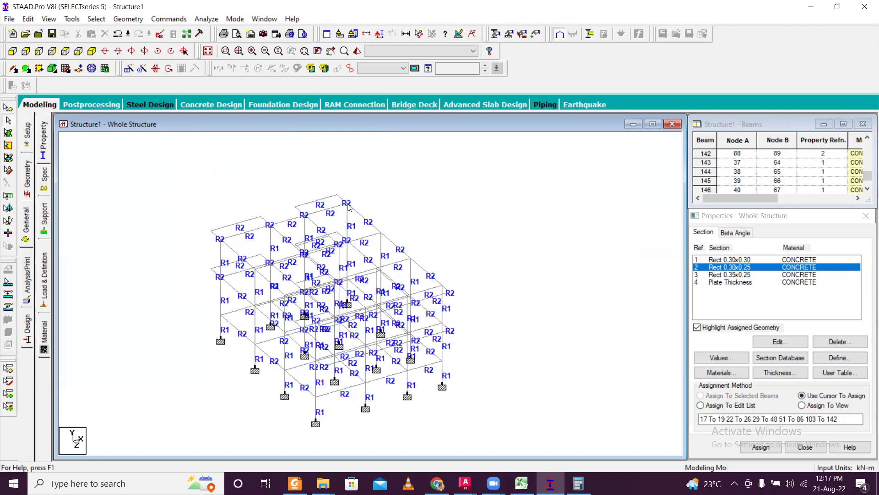
pyautogui.moveTo(384, 250); pyautogui.dragTo(418, 212, button='middle')
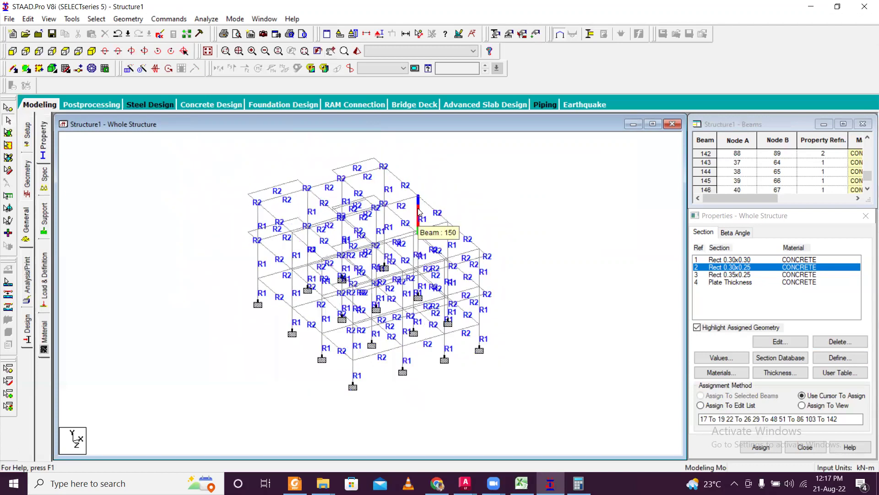